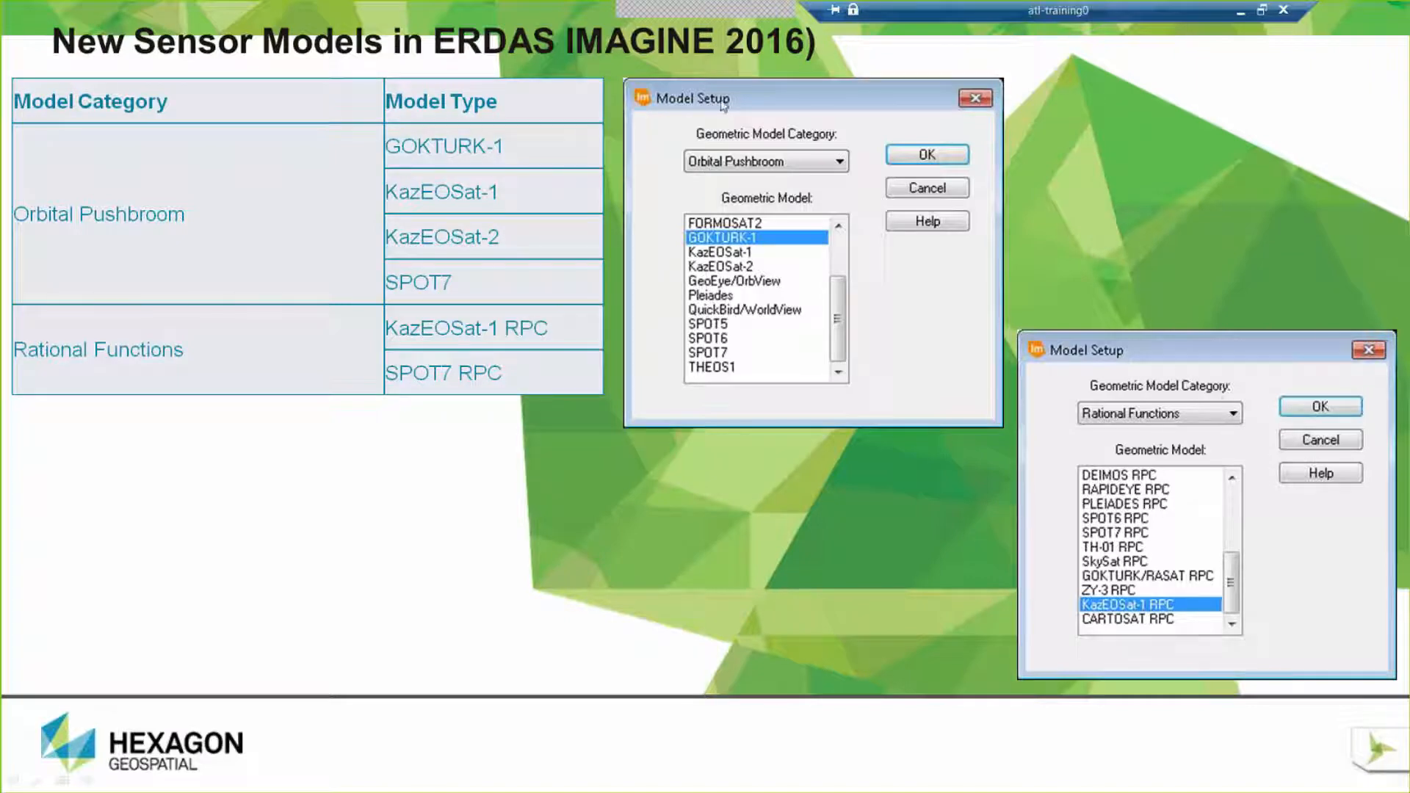
Step: Finish the slide show, minimize the presentation and switch to ERDAS IMAGINE
click(485, 519)
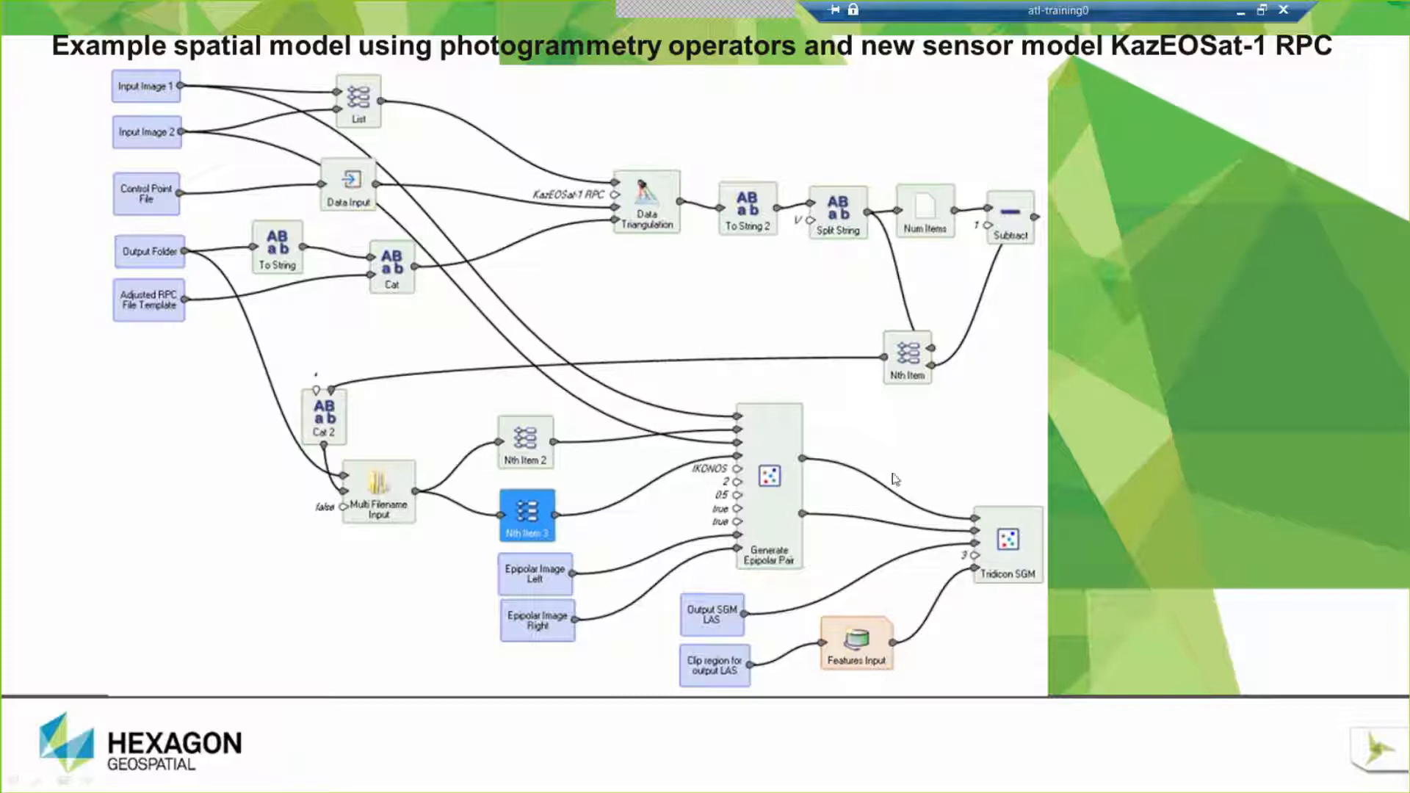
click(887, 390)
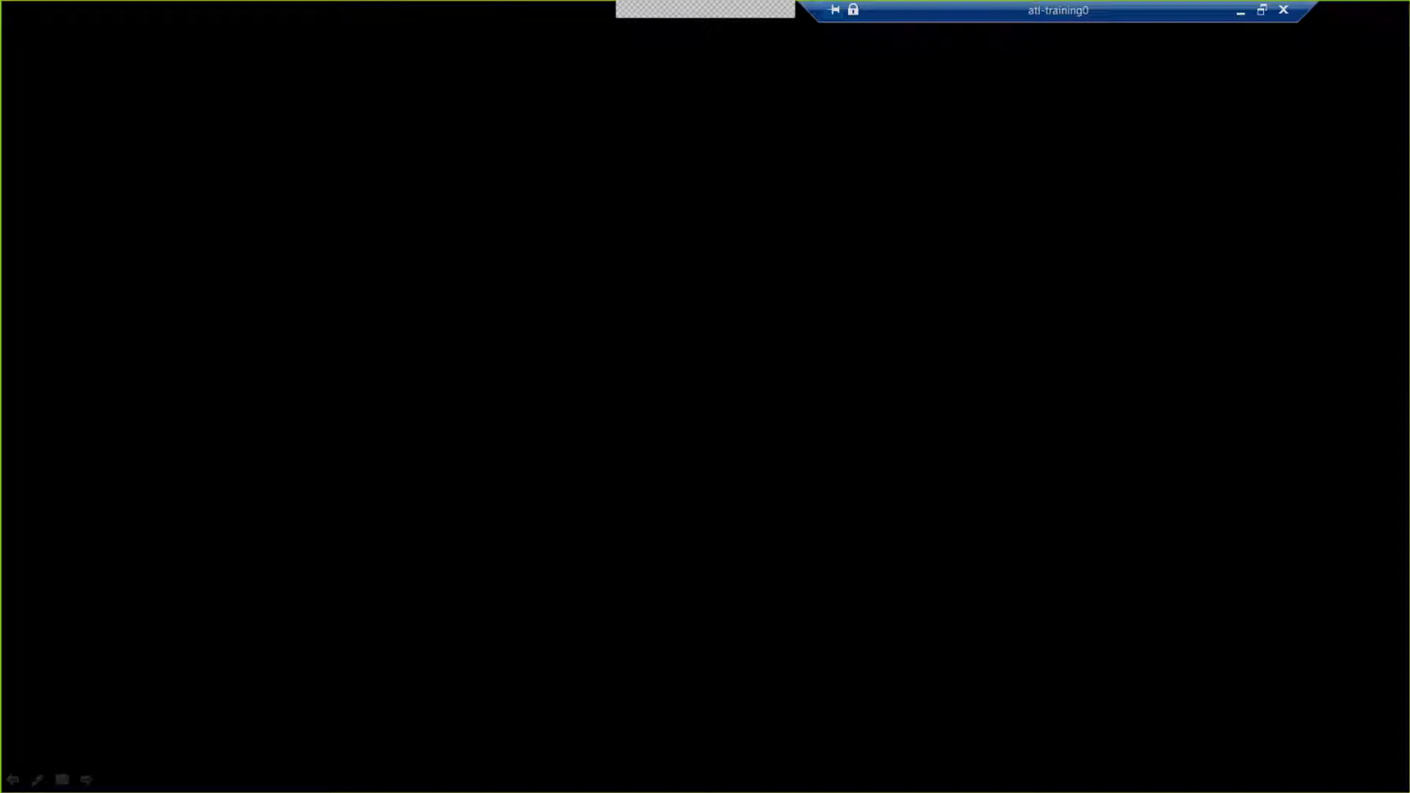
click(773, 458)
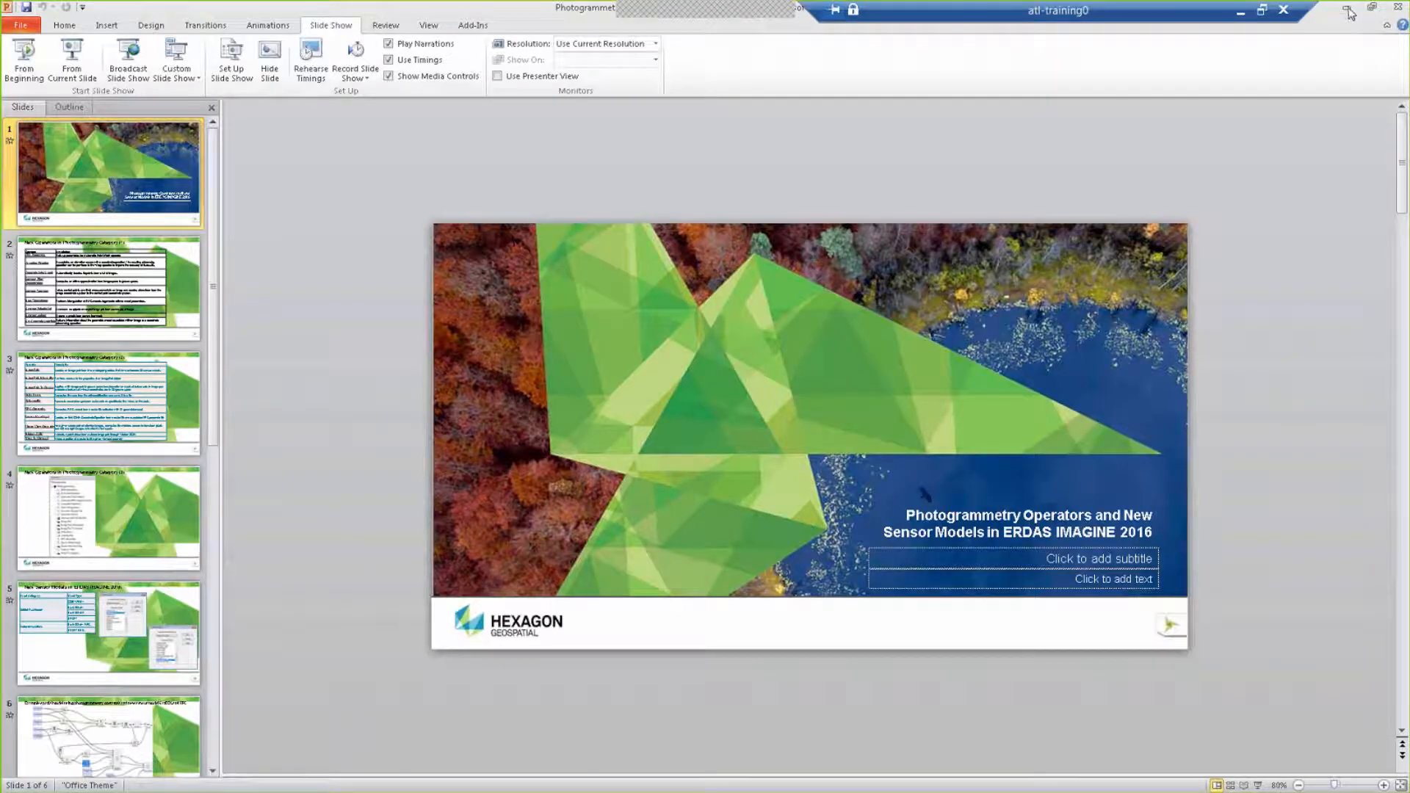
click(1348, 10)
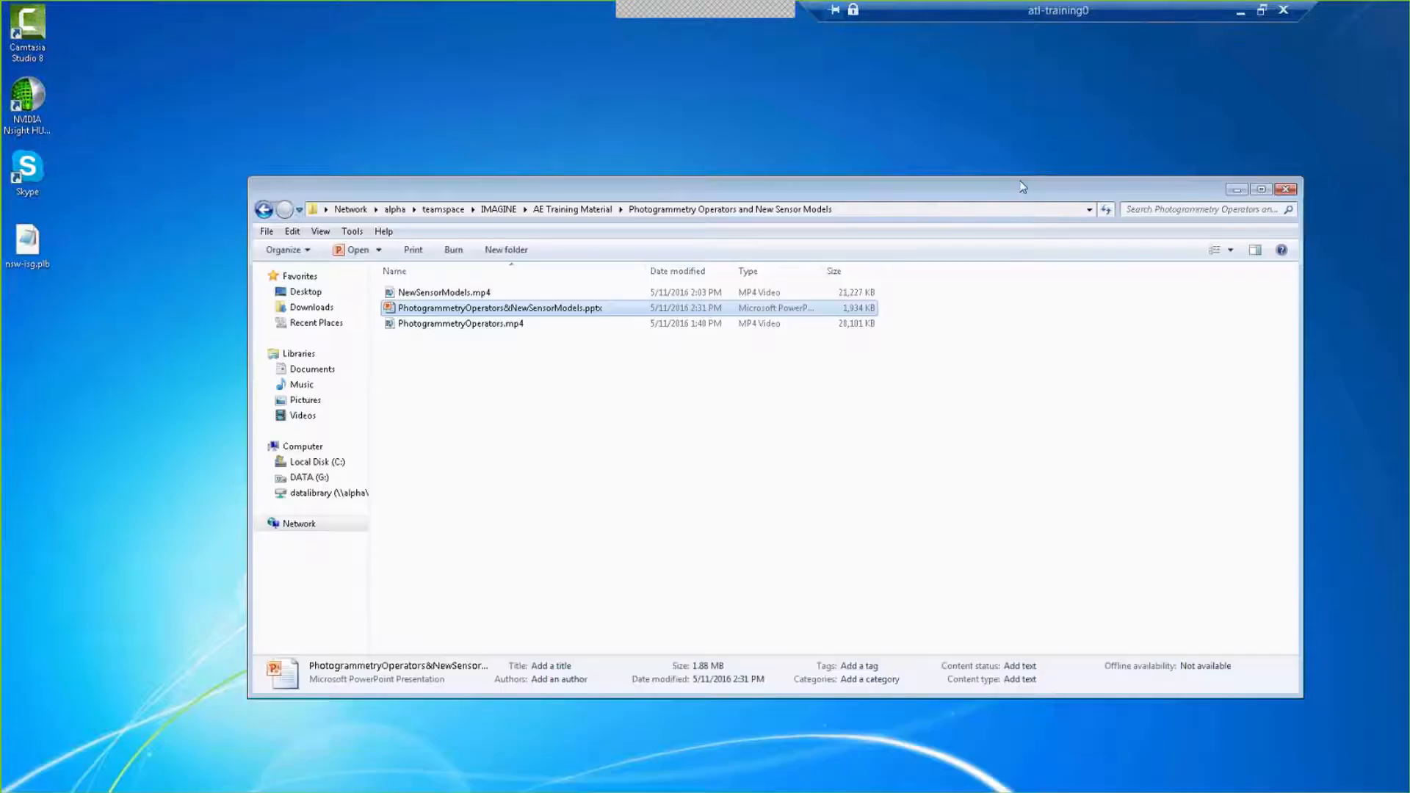
drag(1022, 187, 1013, 132)
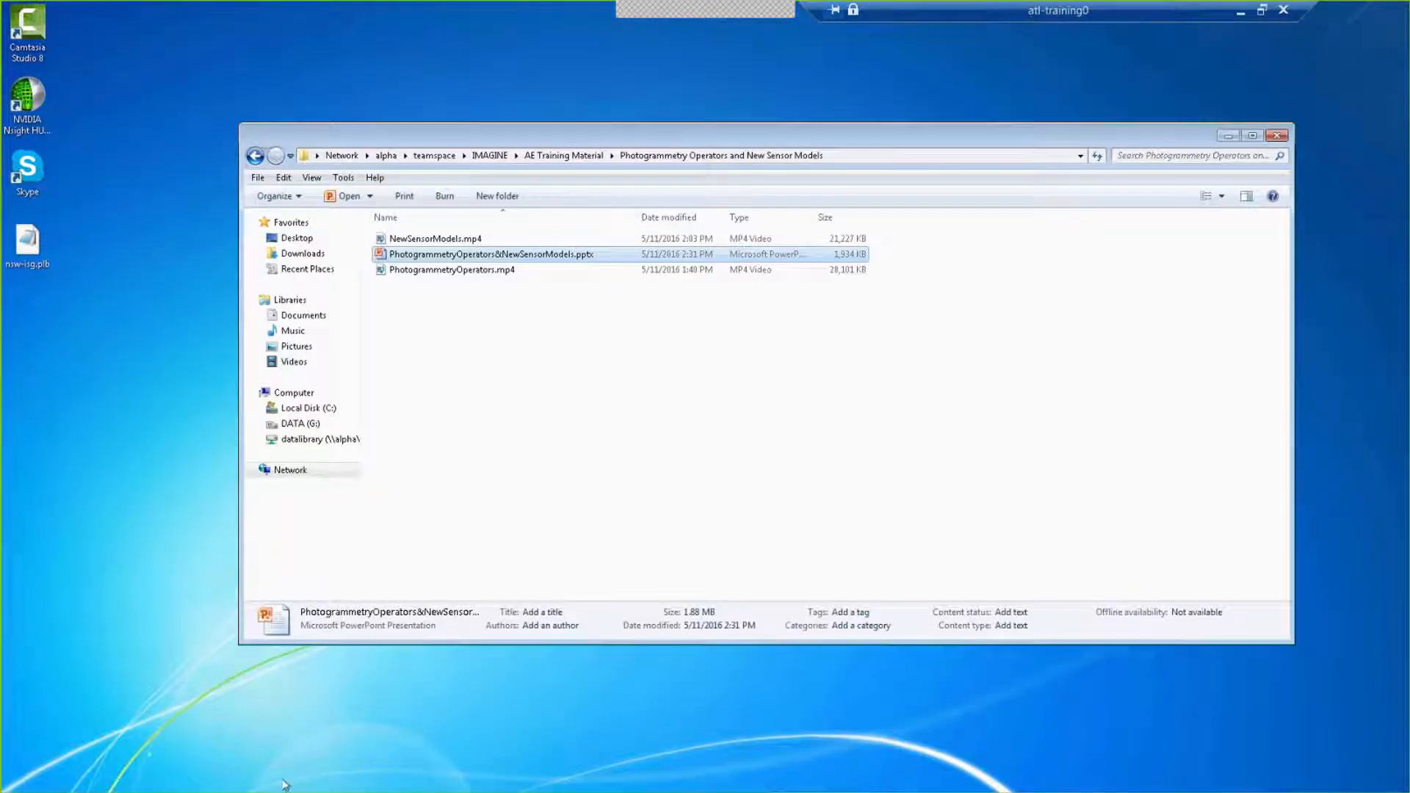
key(alt+Tab)
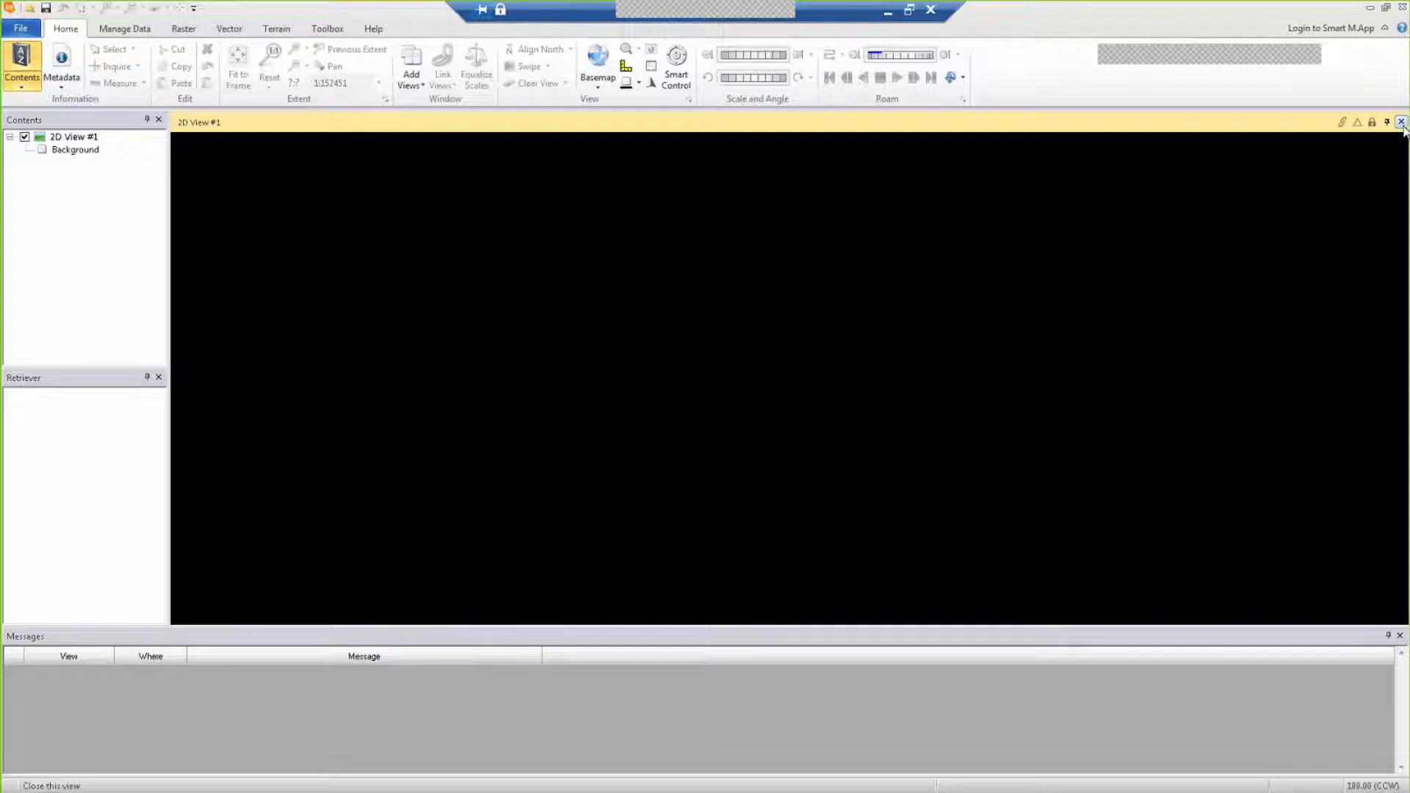
Step: Create a new photogrammetric project with a block file named test, replacing the existing file
click(21, 29)
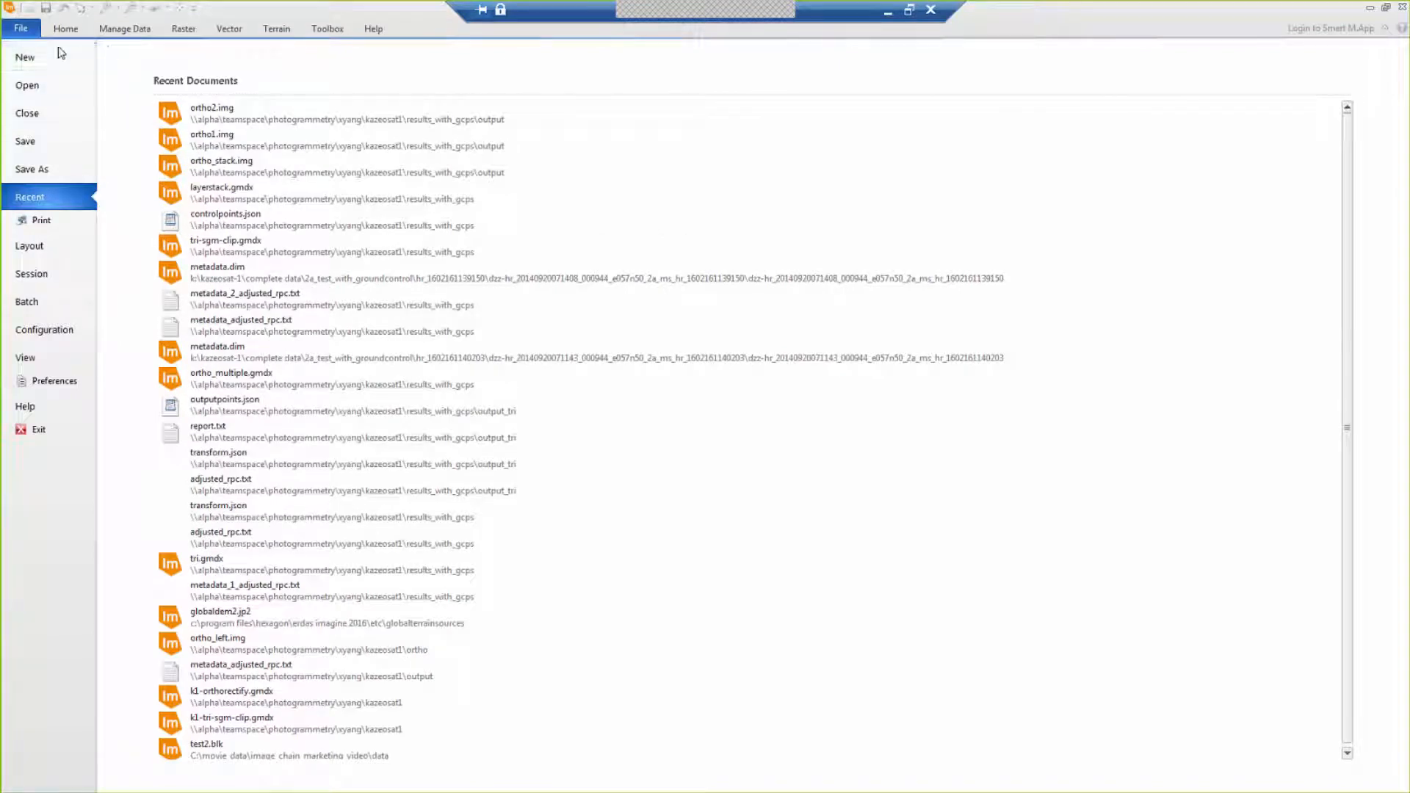
click(35, 64)
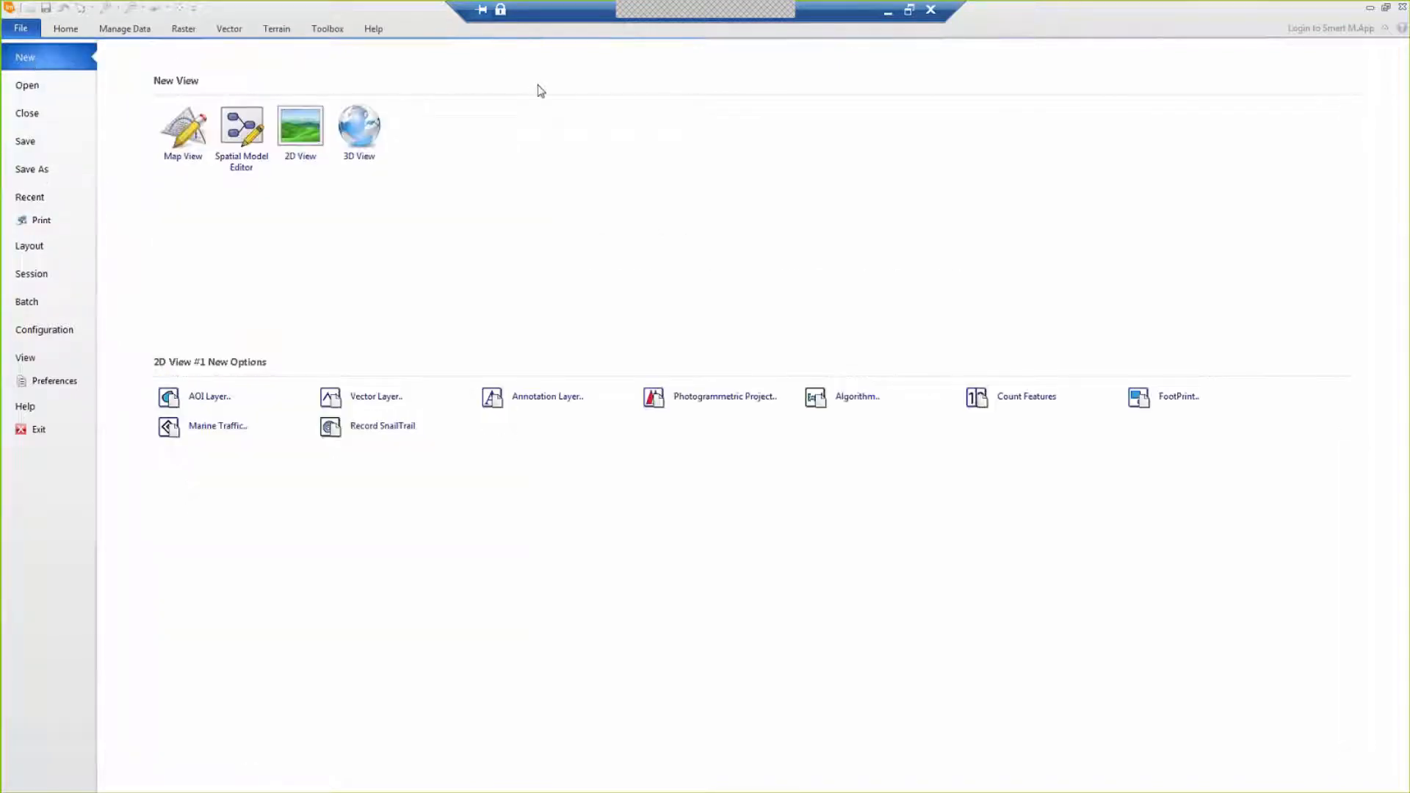
click(721, 405)
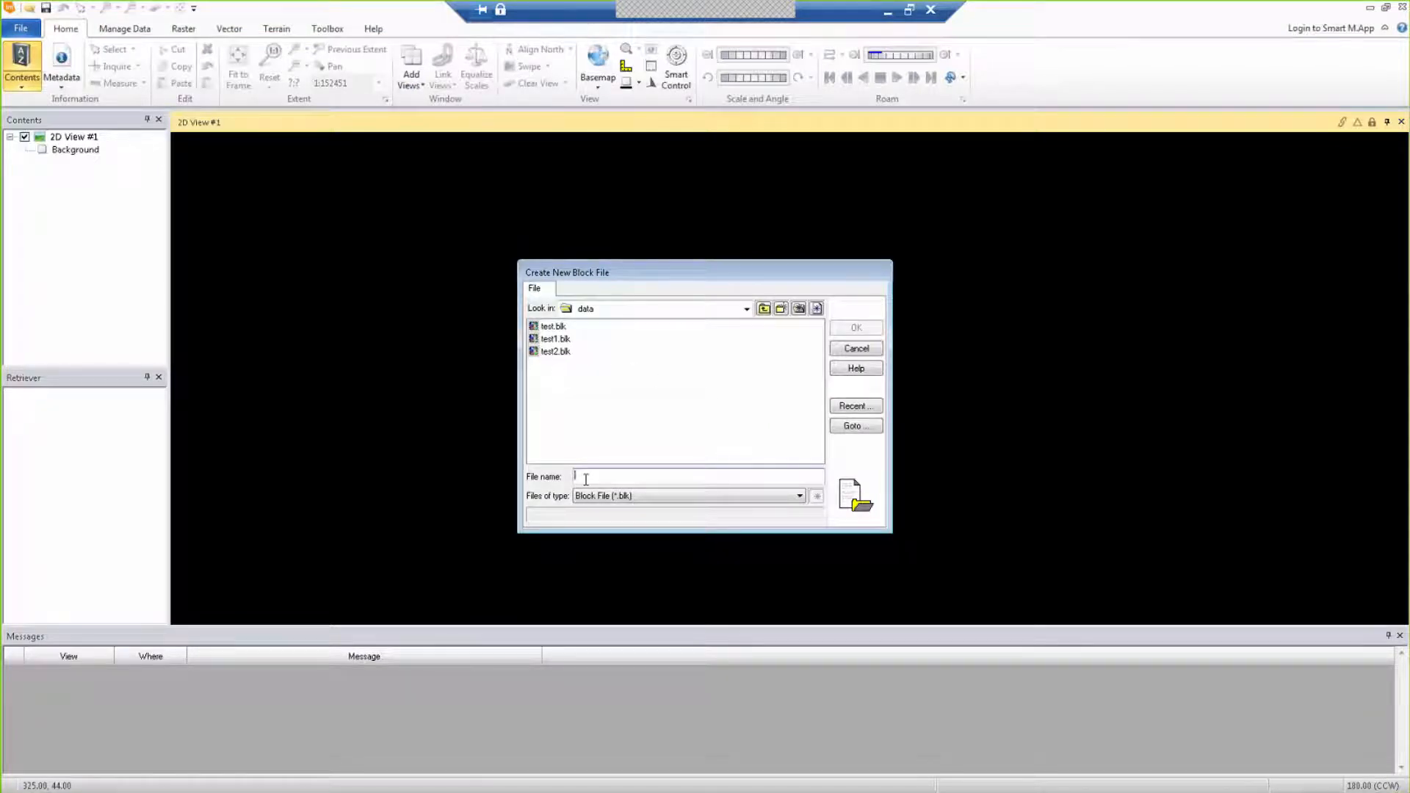
text(test)
key(Return)
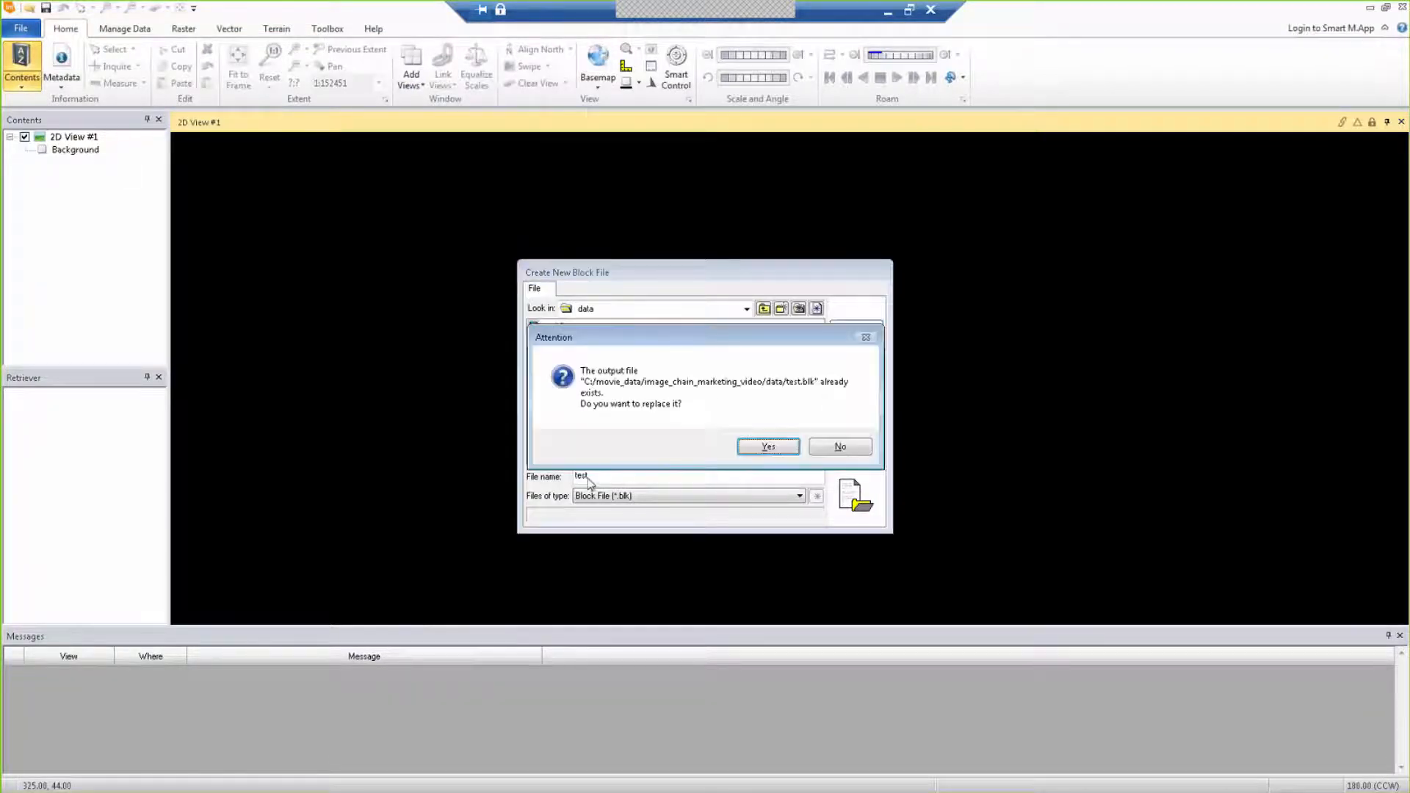
click(781, 449)
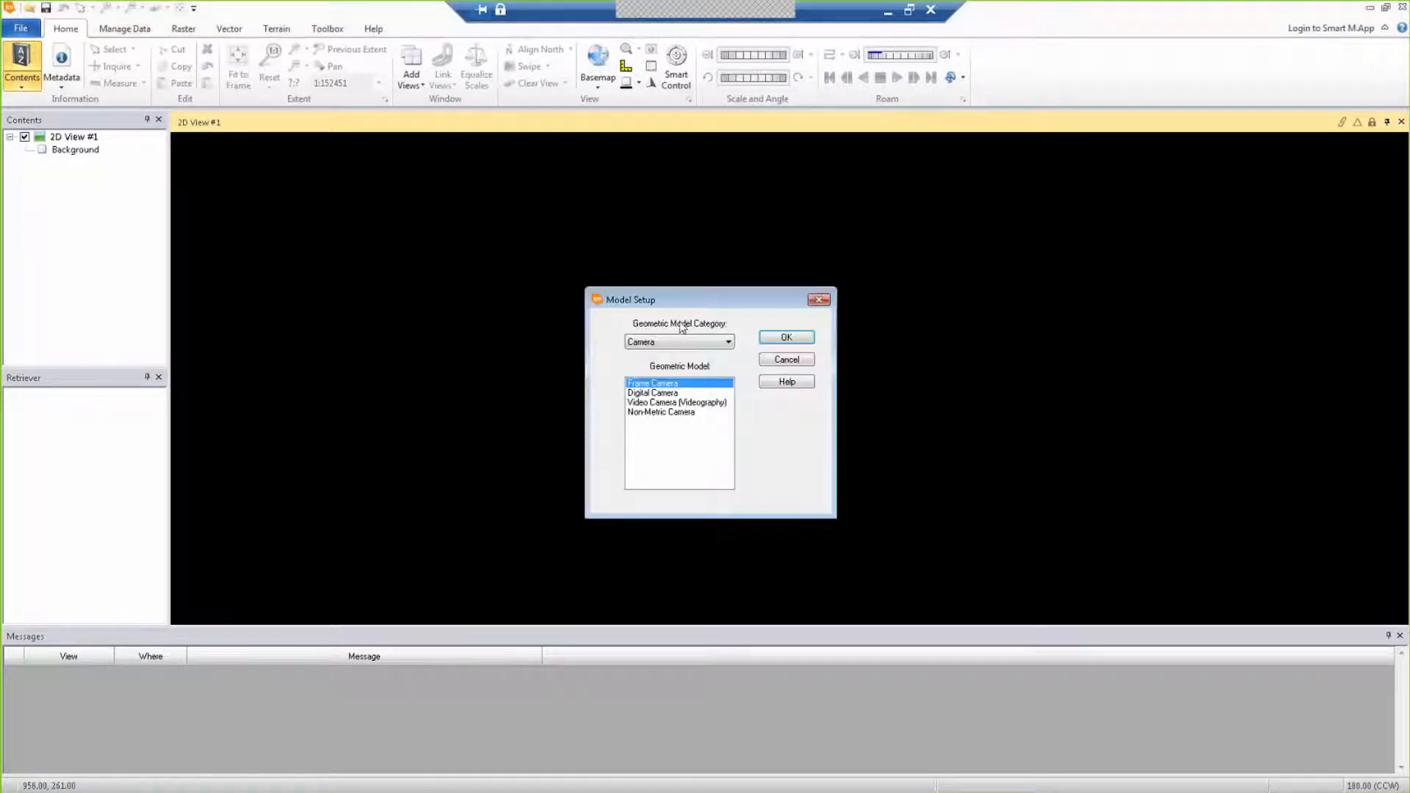
Step: Examine the Orbital Pushbroom geometric models, including GOKTURK-1, KazEOSat-1, KazEOSat-2 and SPOT7
drag(693, 292, 594, 207)
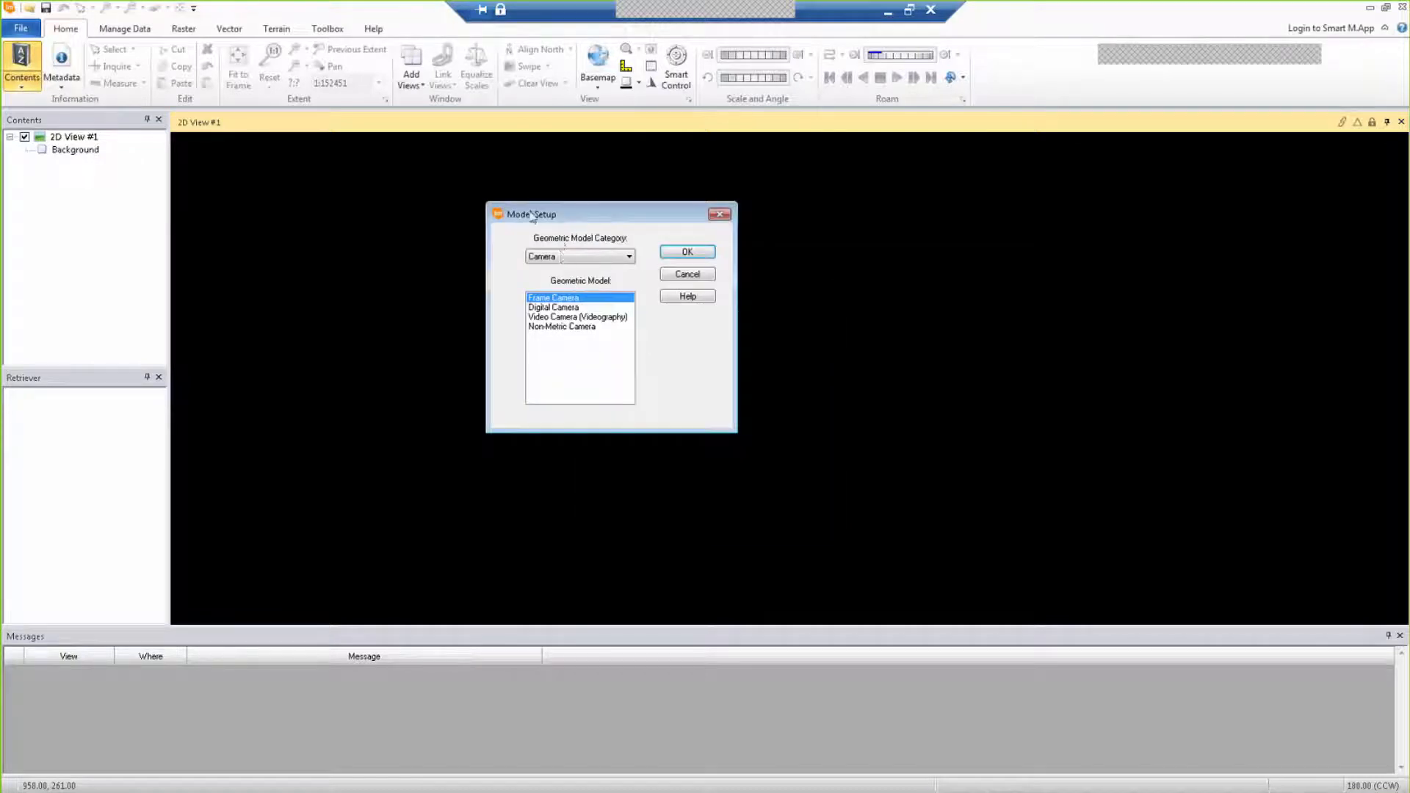
click(559, 257)
click(559, 288)
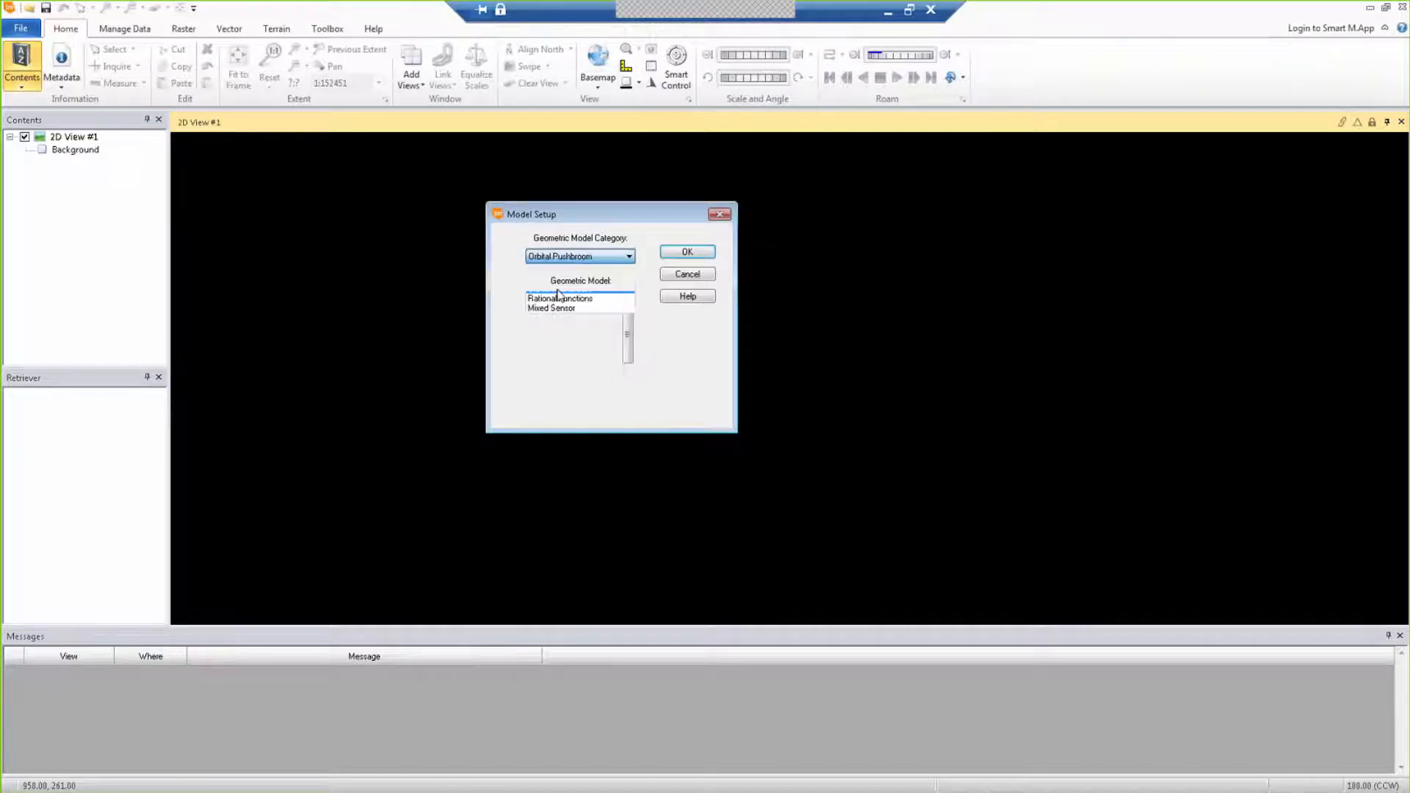
mouse_move(628, 361)
mouse_down()
mouse_move(622, 387)
mouse_move(621, 358)
mouse_up()
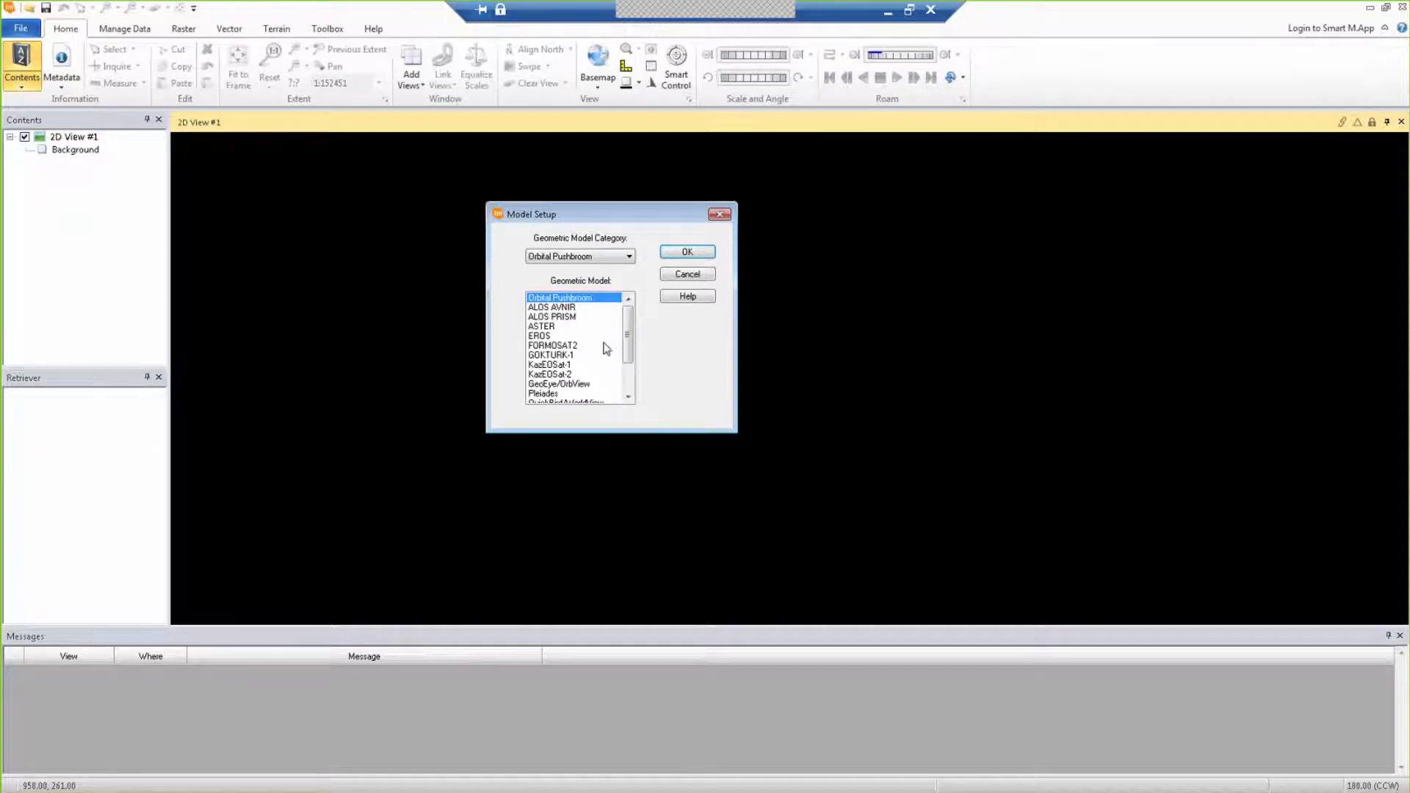
click(566, 357)
click(560, 365)
click(559, 375)
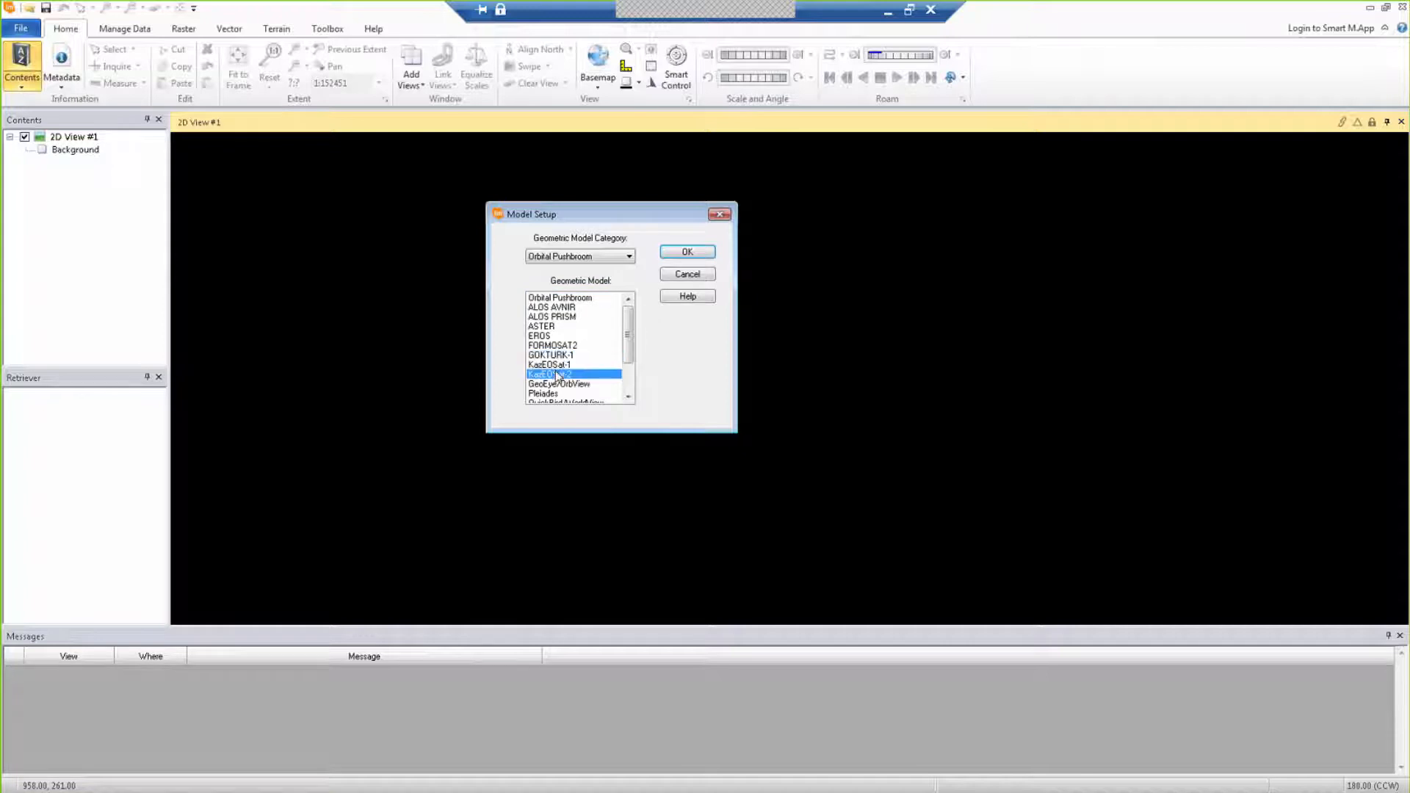
scroll(630, 368, down, 2)
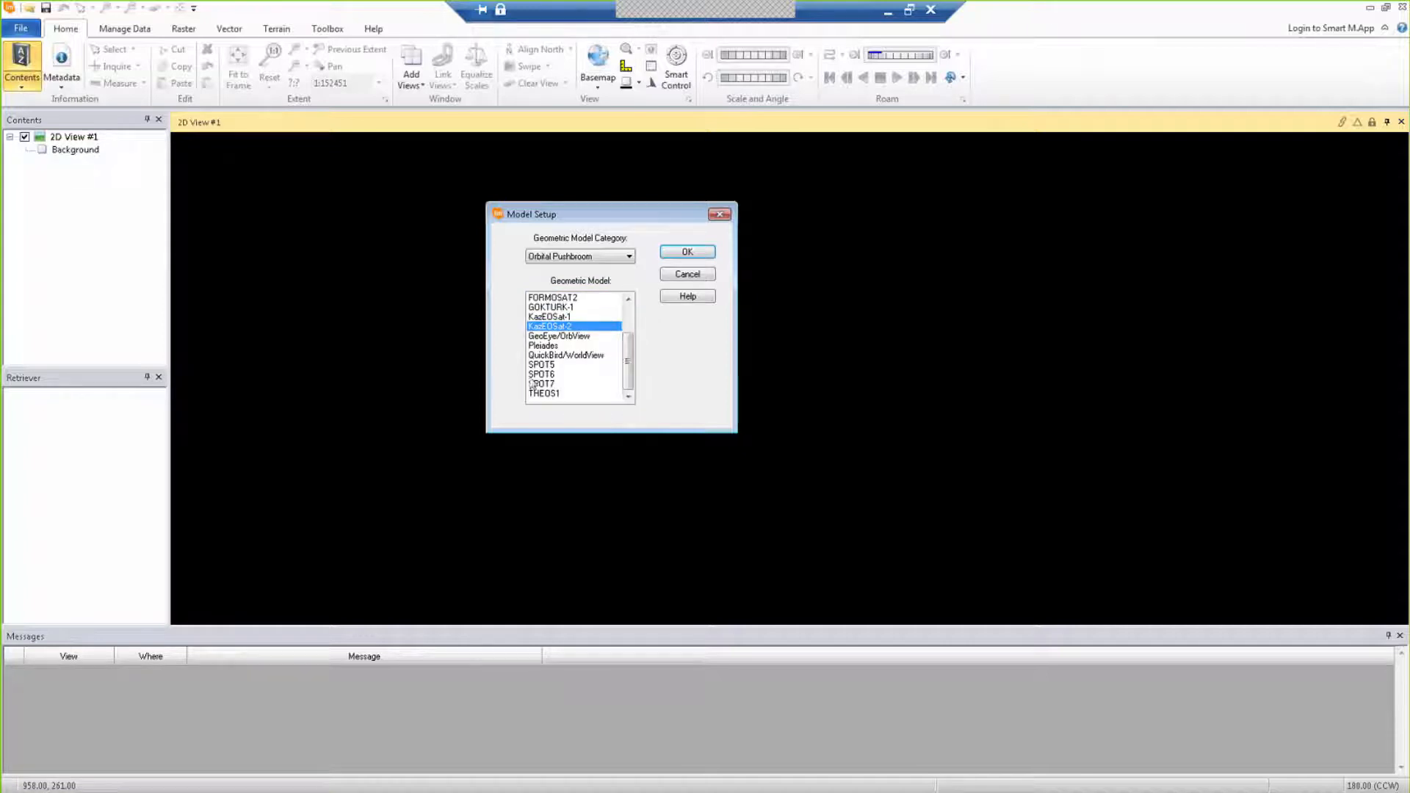
click(559, 375)
click(560, 383)
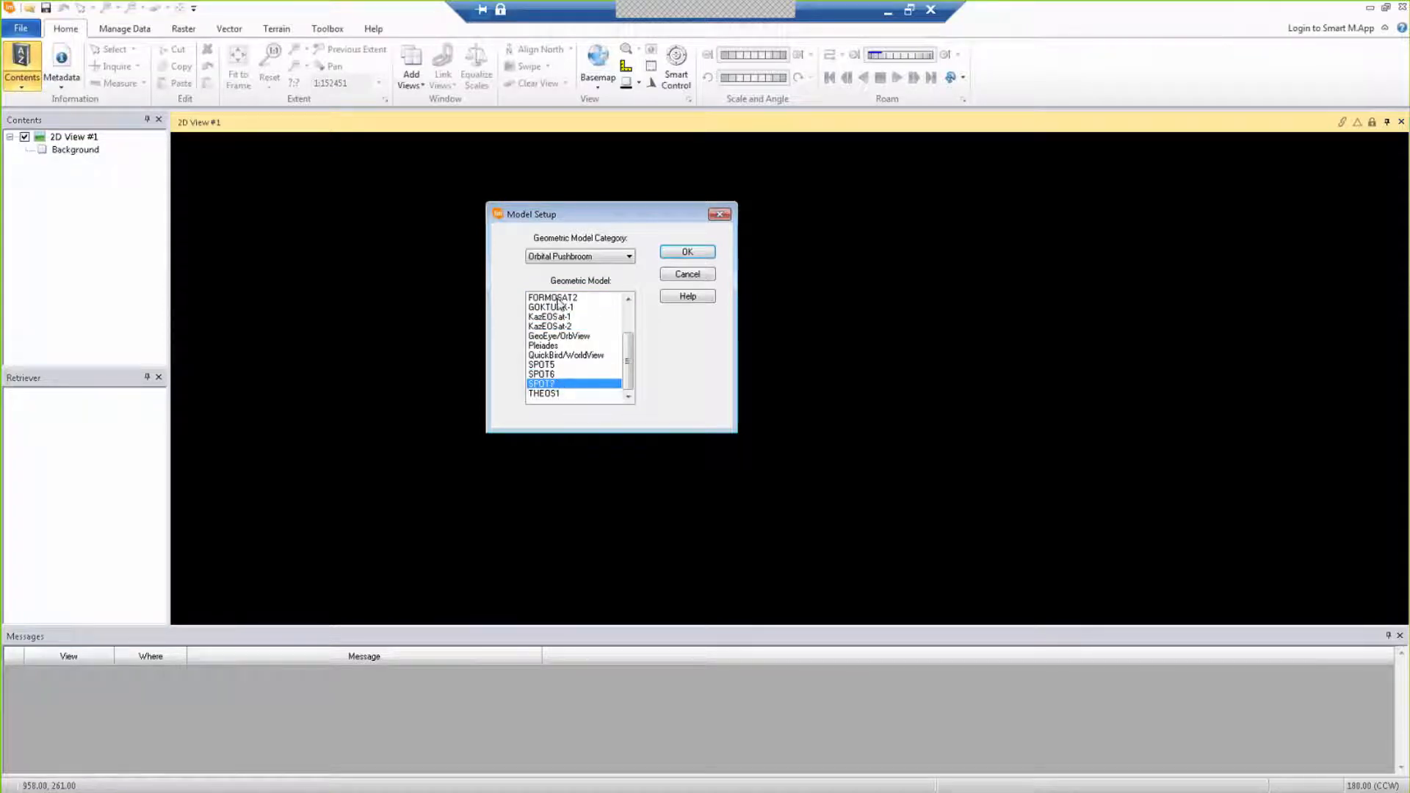
Step: Examine the Rational Functions geometric models, highlighting SPOT7 RPC and KazEOSat-1 RPC
click(563, 257)
click(560, 298)
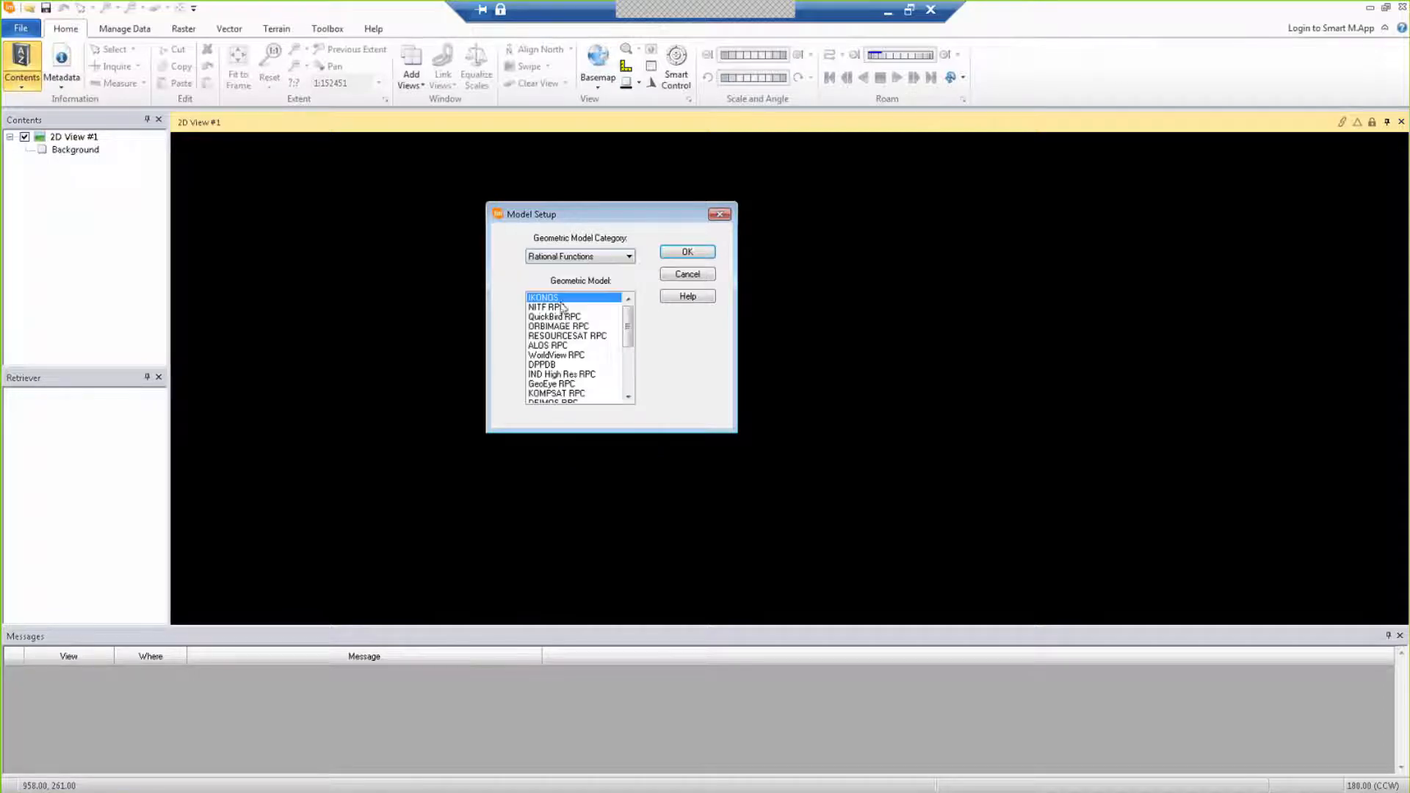
scroll(630, 360, down, 1)
scroll(629, 359, down, 4)
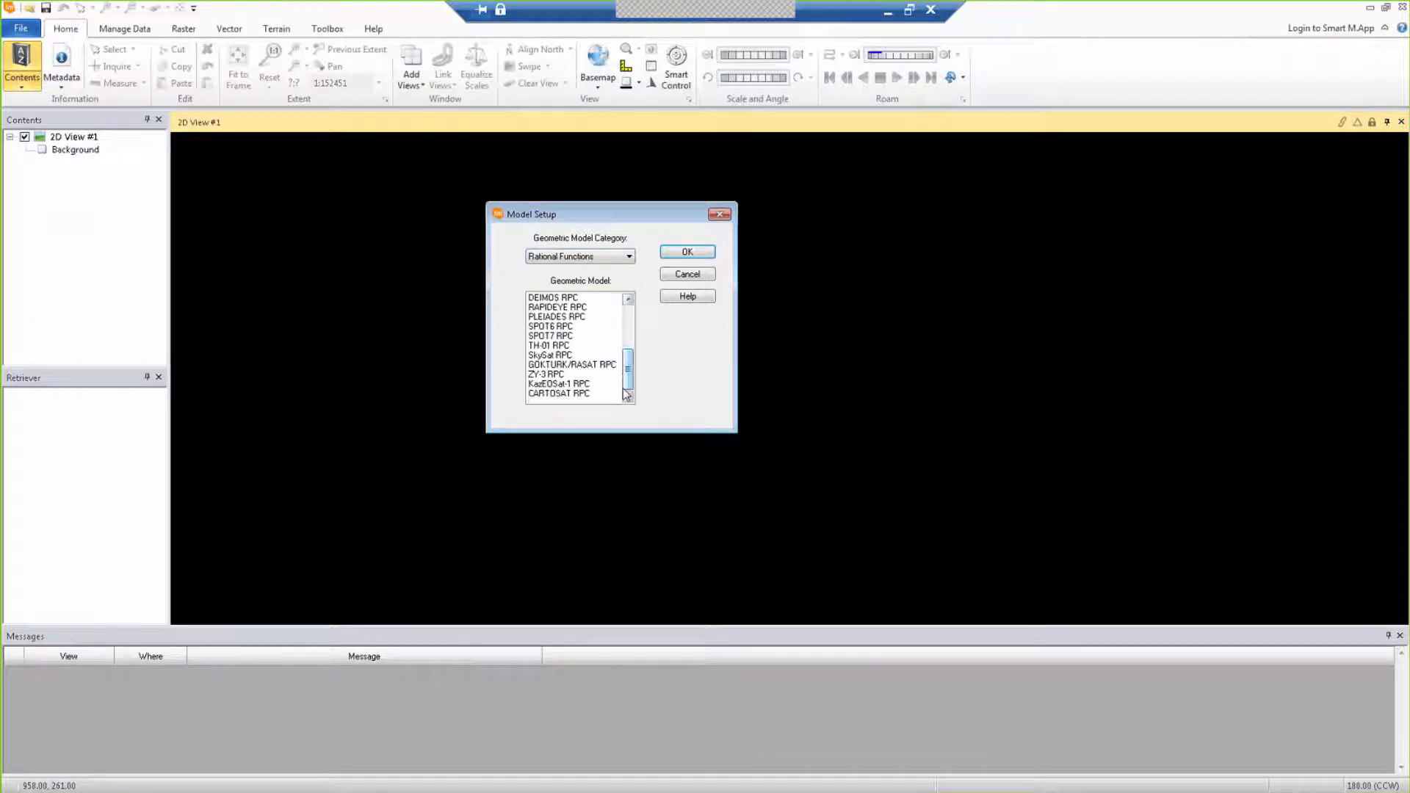
click(555, 336)
click(558, 383)
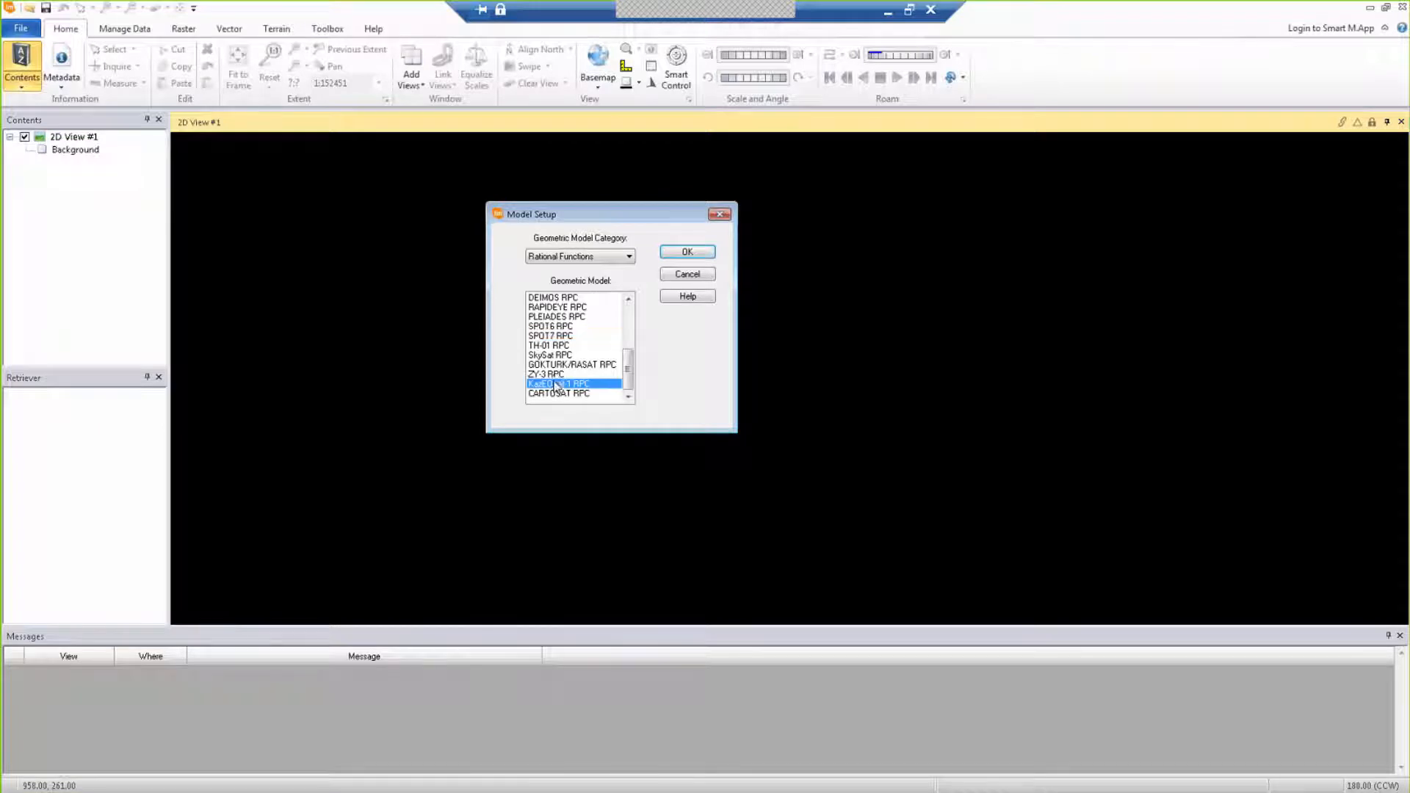
Step: Review KazEOSat-2 in the Orbital Pushbroom category again and cancel the model setup
click(572, 263)
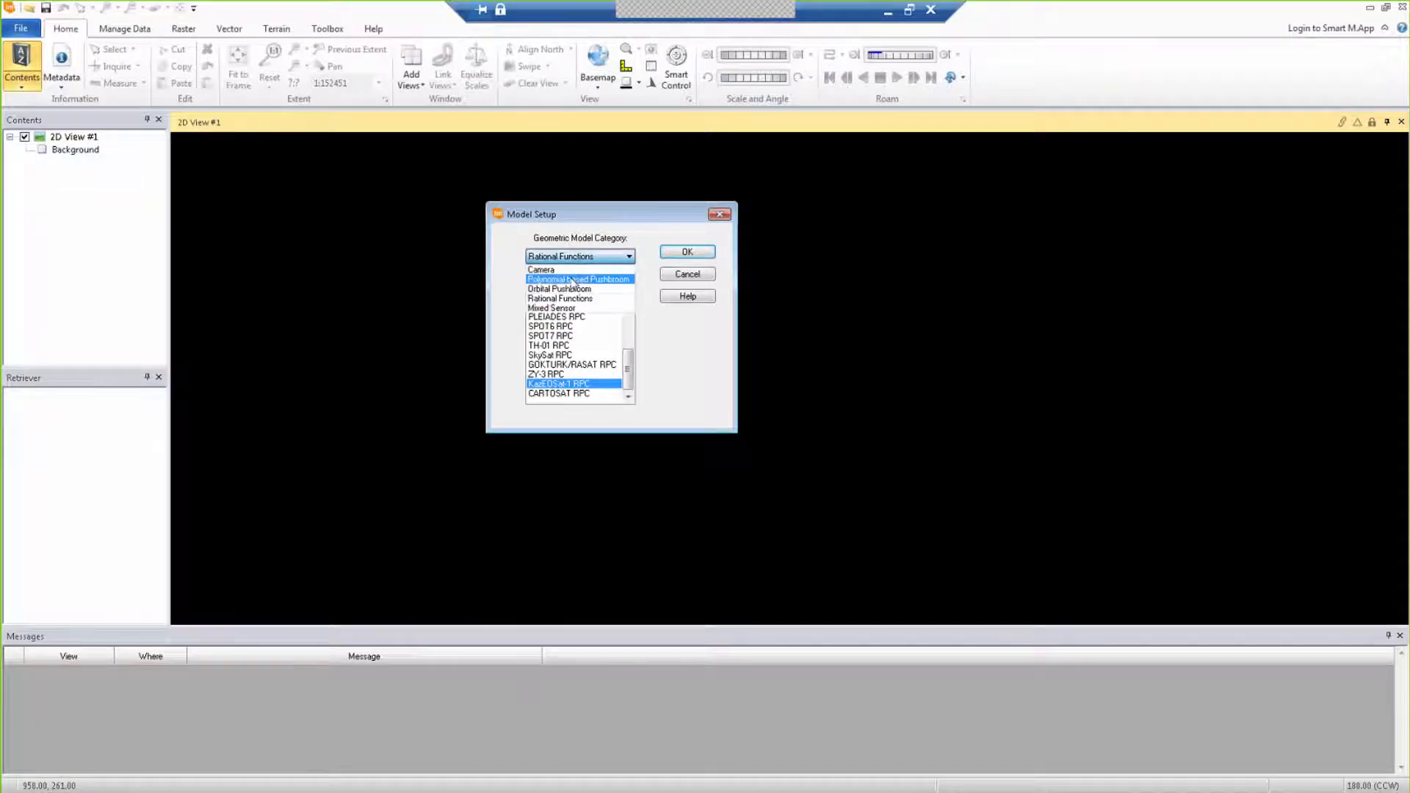
click(572, 294)
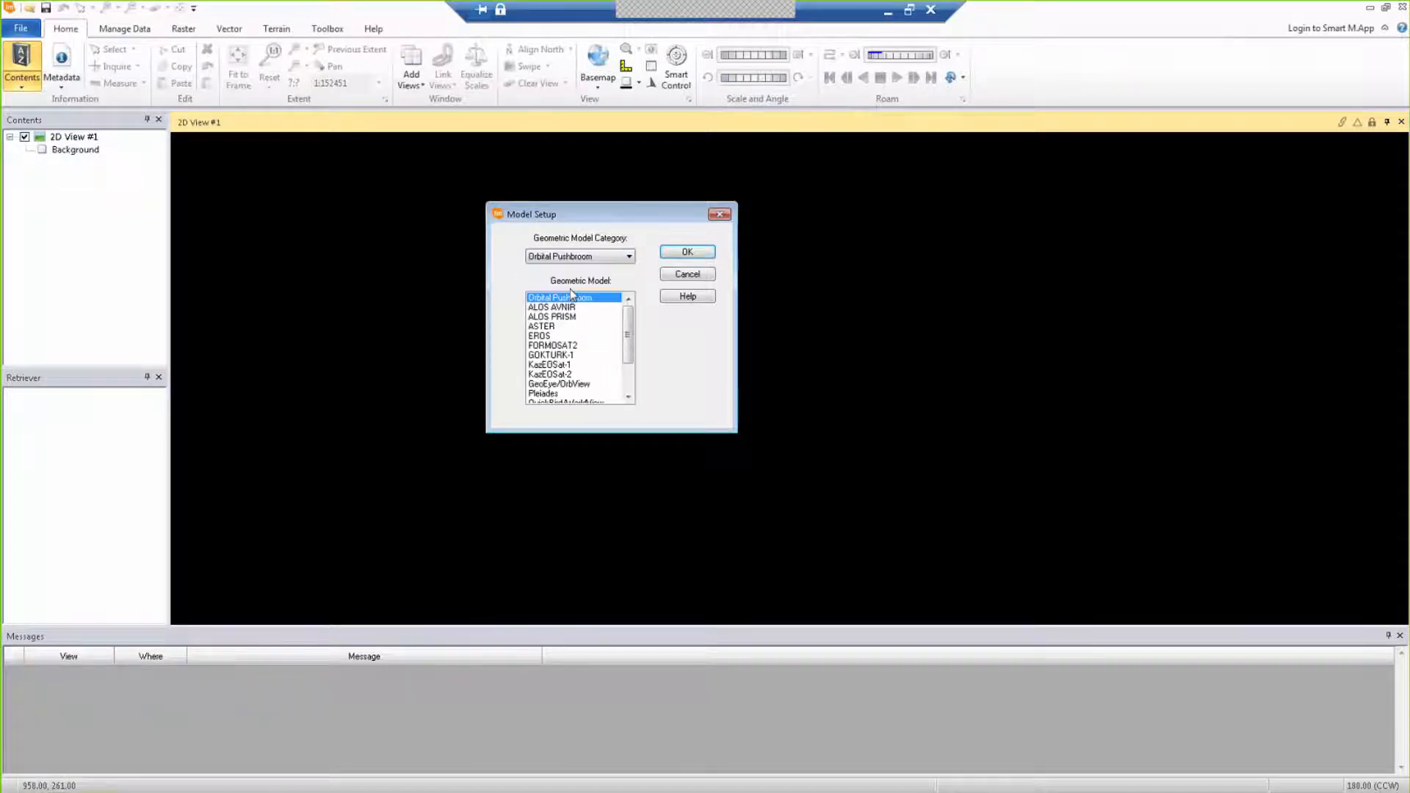
click(555, 376)
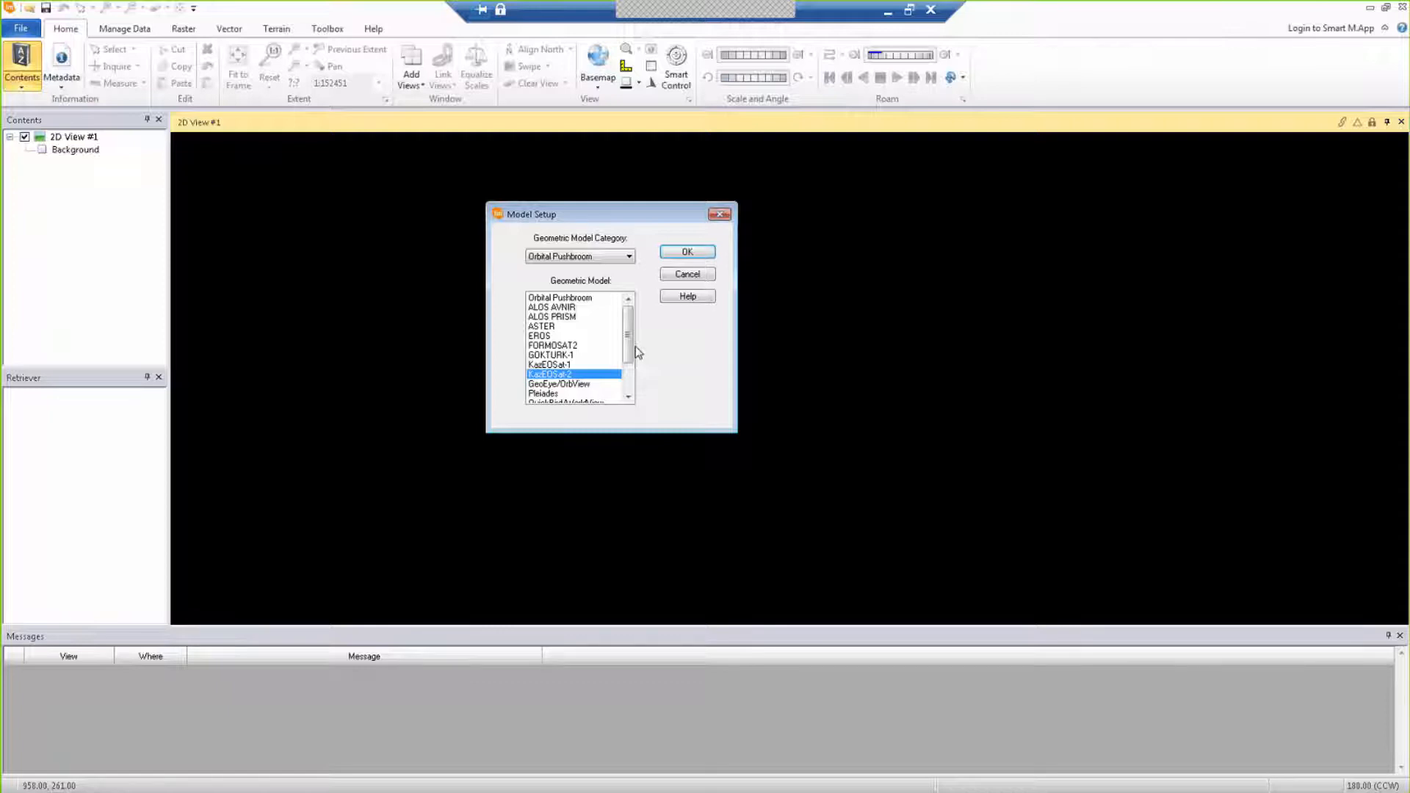
click(693, 277)
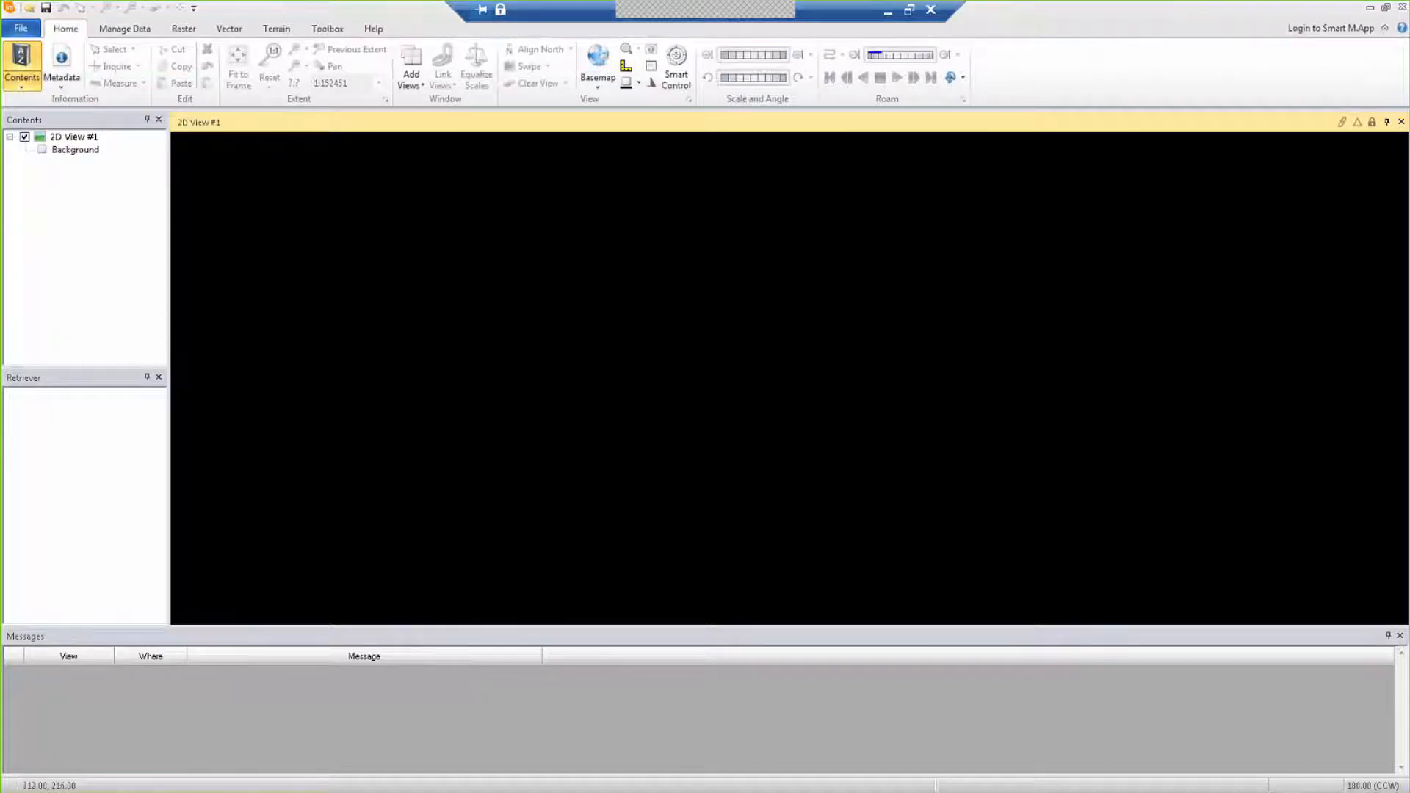
Step: Start opening a raster layer and go to the recent directory k:/
click(20, 29)
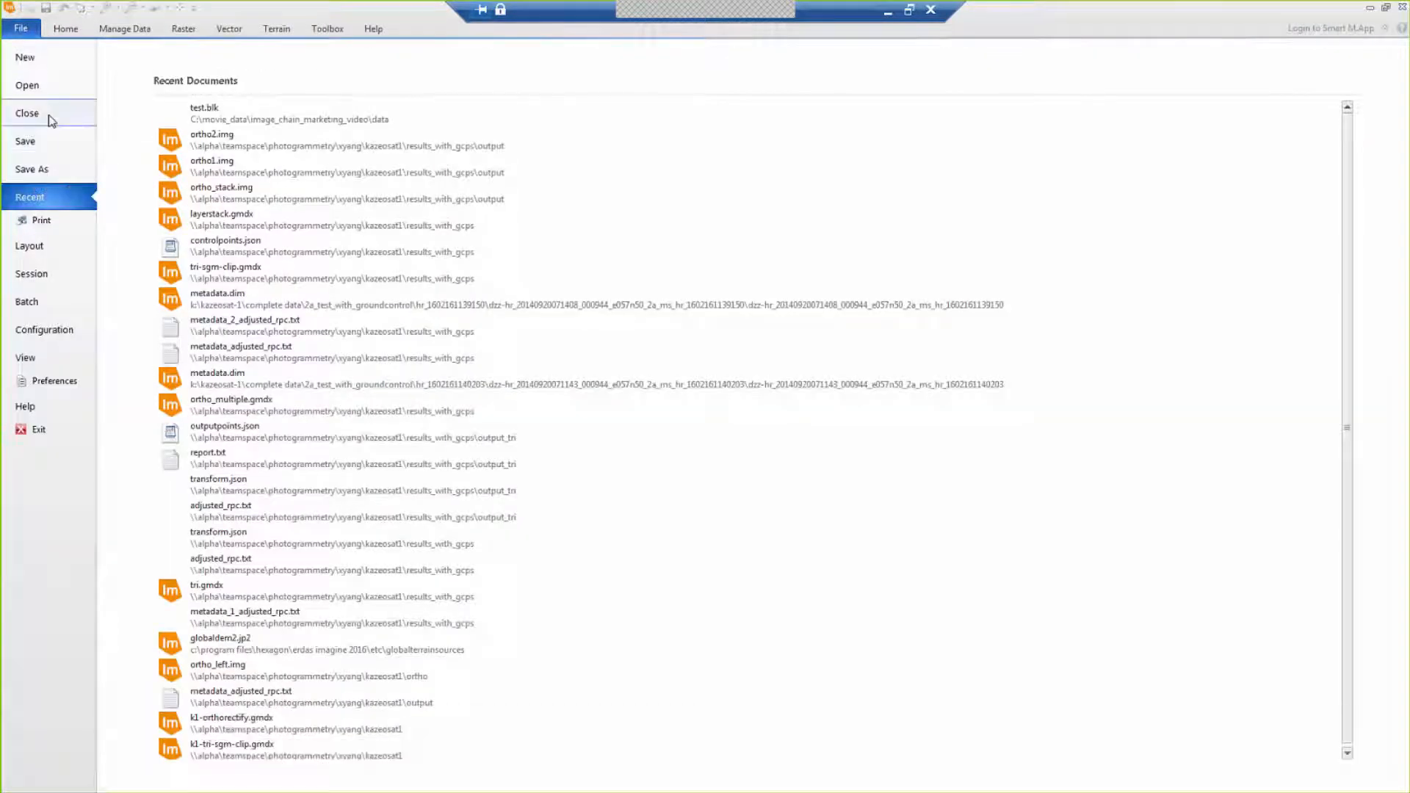
click(29, 86)
click(243, 119)
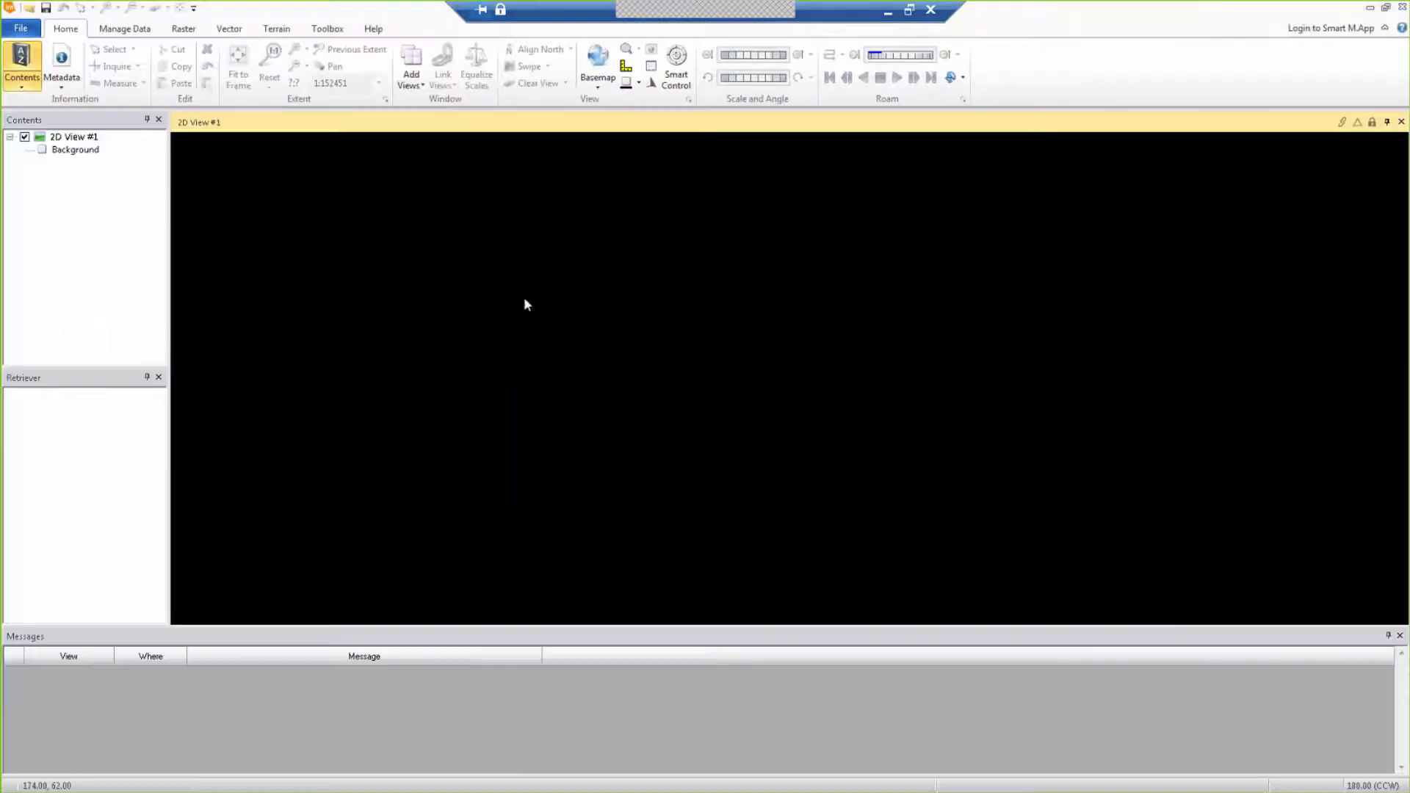
click(867, 431)
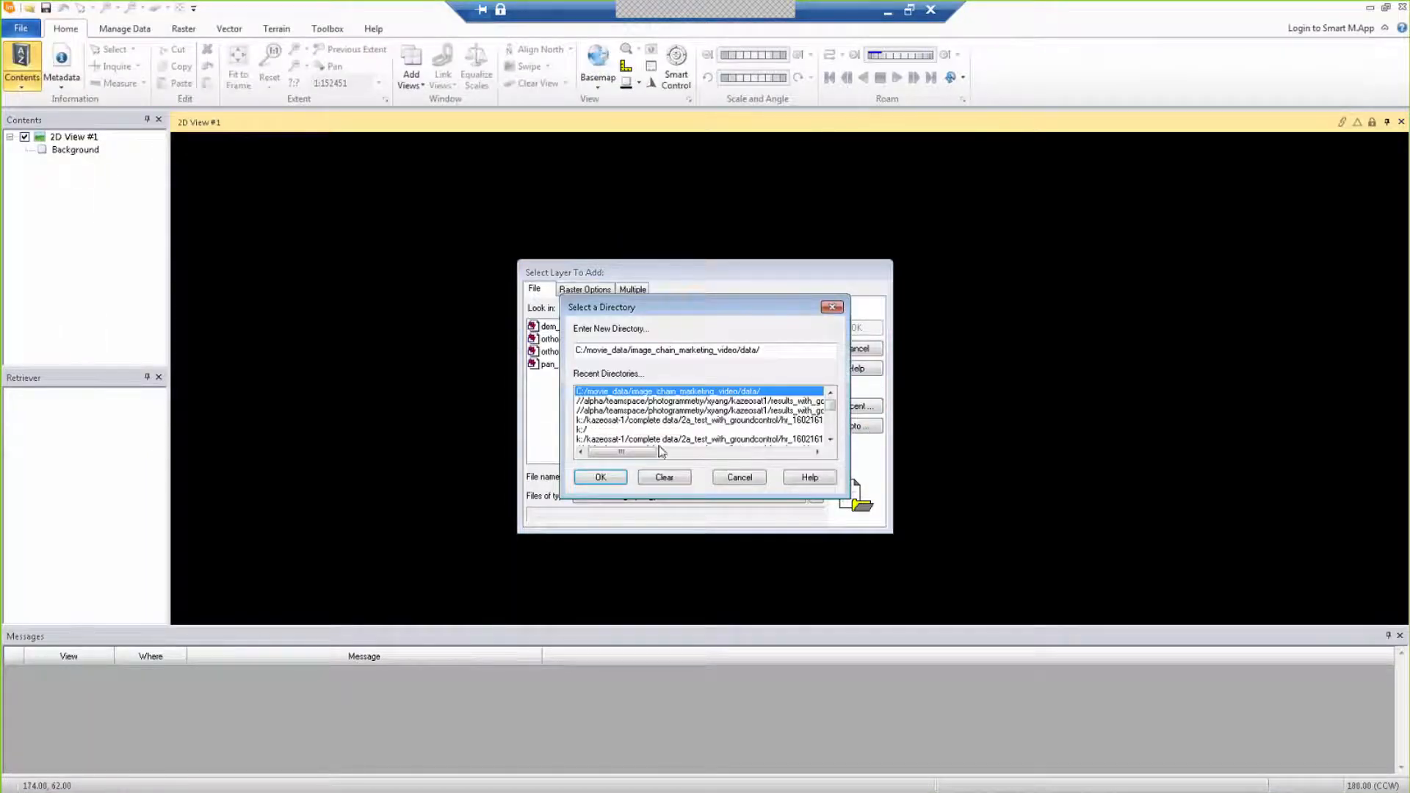
double_click(580, 430)
click(679, 427)
Step: Browse to the KM000449MI folder inside the KazEOSat-2 folder
key(k)
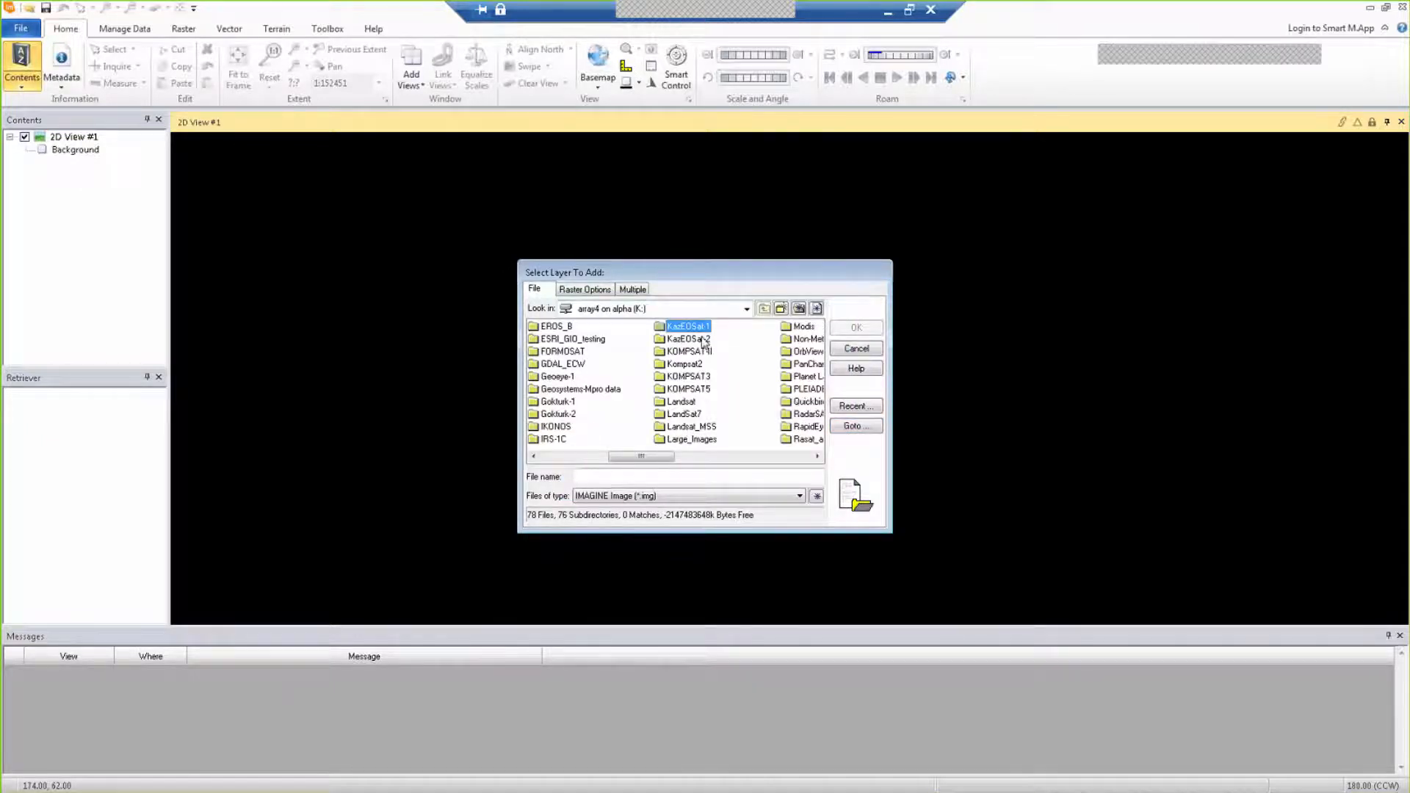
click(702, 340)
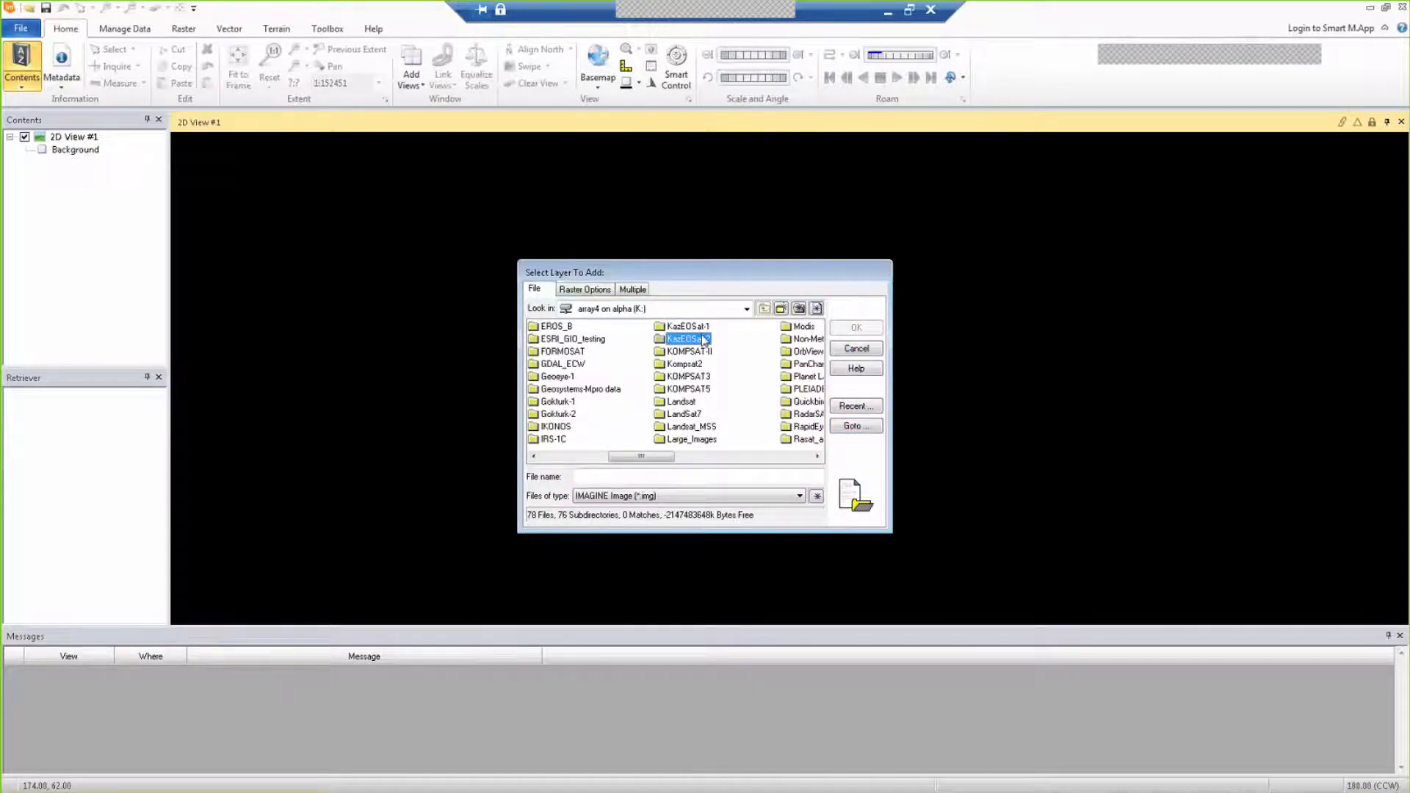
double_click(703, 340)
click(580, 353)
double_click(580, 353)
Step: Set the file type to KazEOSat-2 DIMAP (*.dim) and select KM000449MI_011_L0R.dim
click(624, 494)
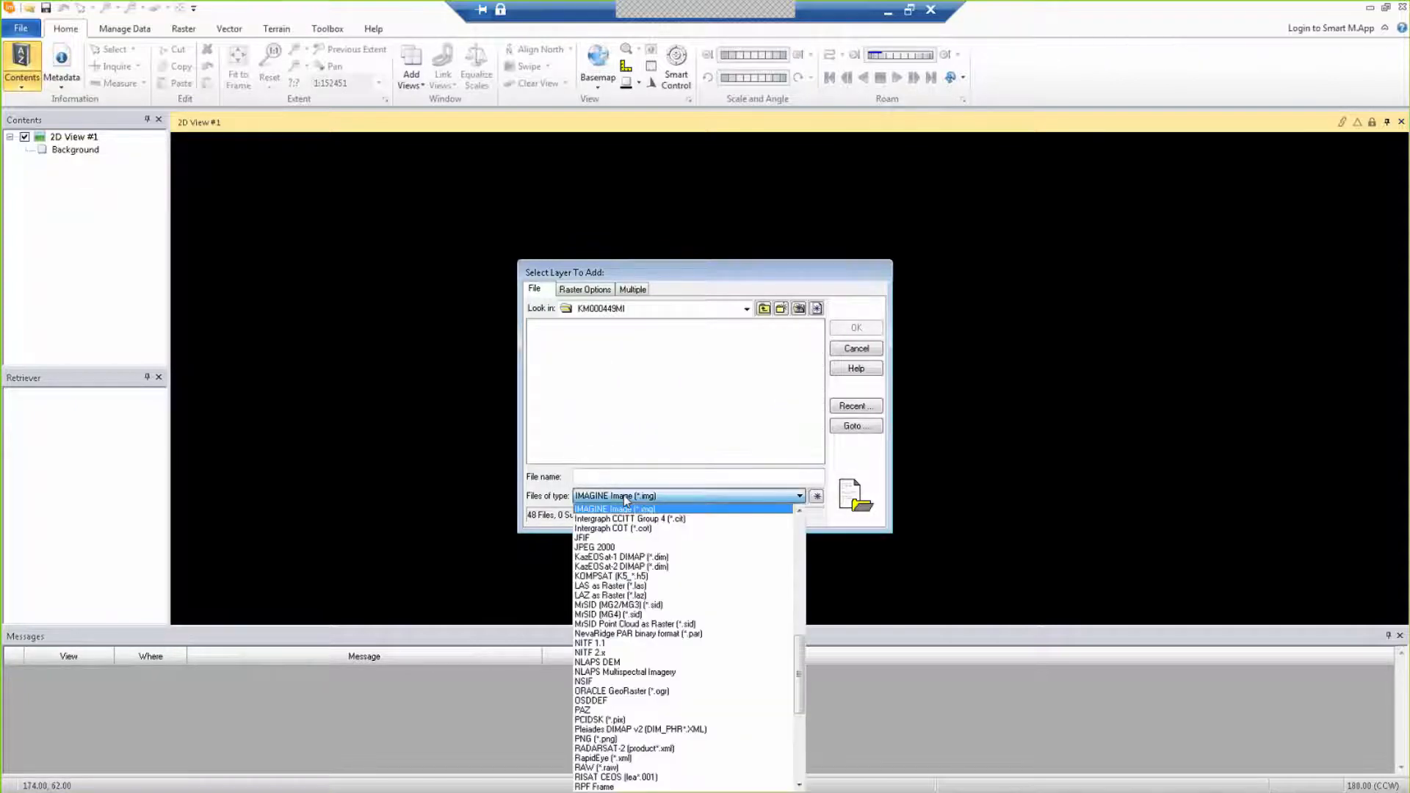
key(k)
key(k)
click(630, 518)
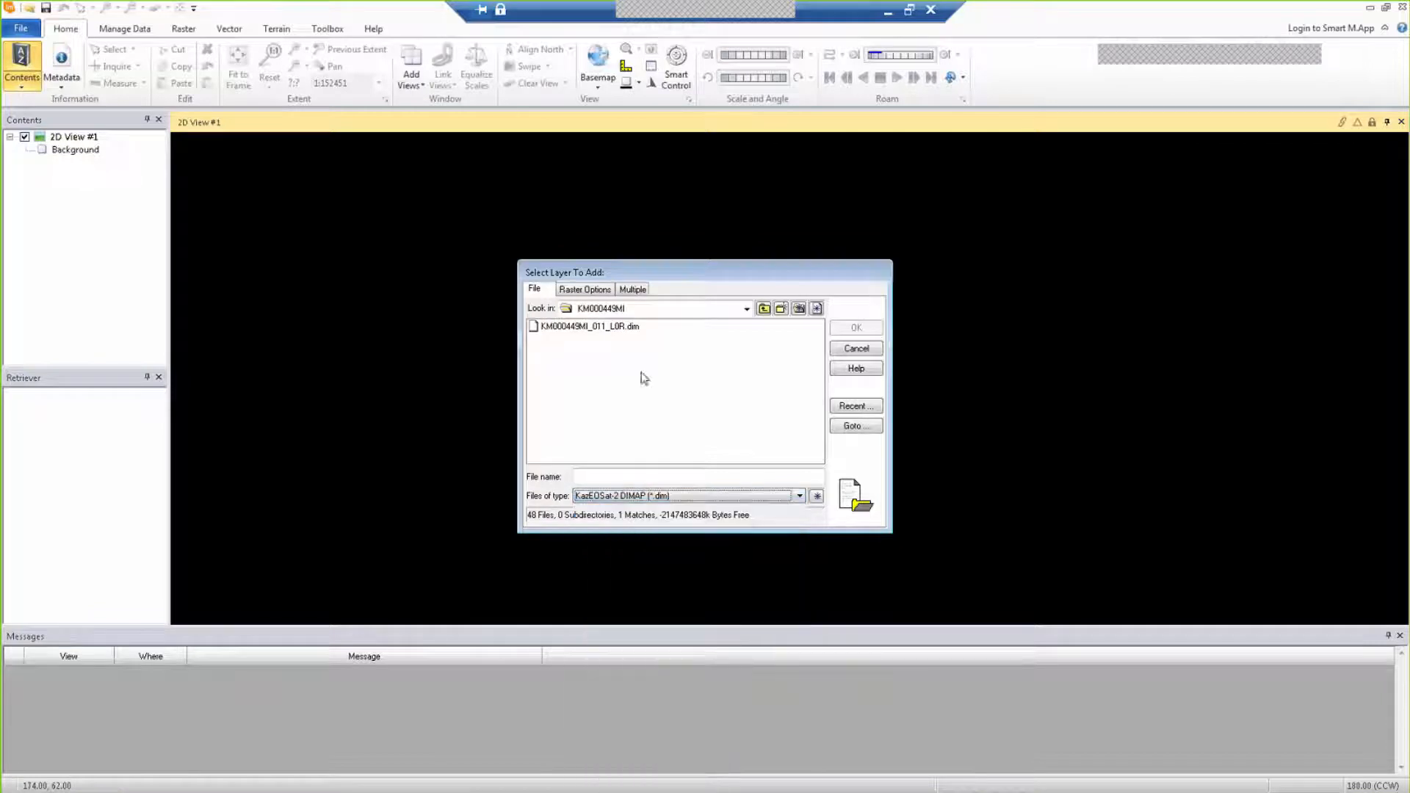
click(625, 327)
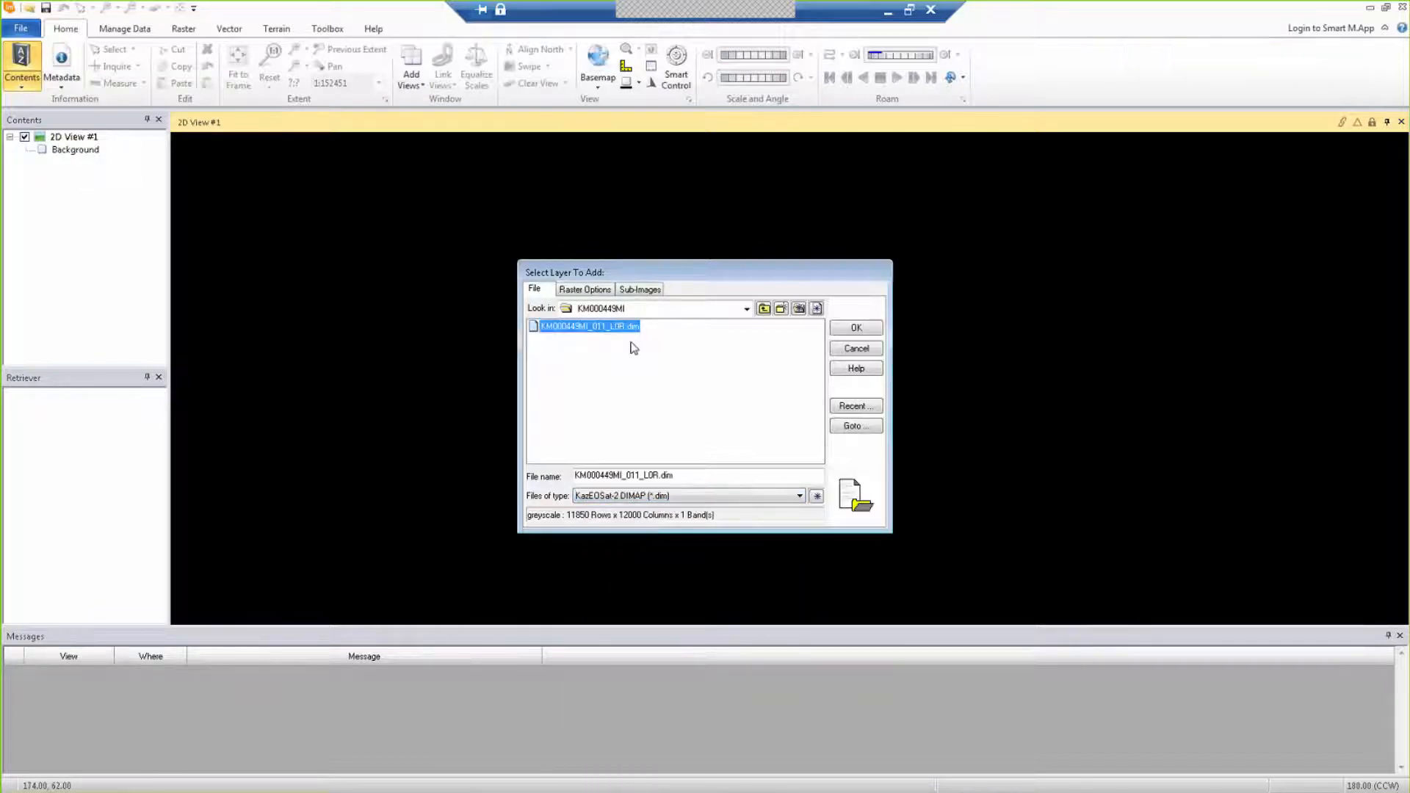
Step: Select the NIR, RED and GREEN sub-images of the KazEOSat-2 file for loading
click(629, 290)
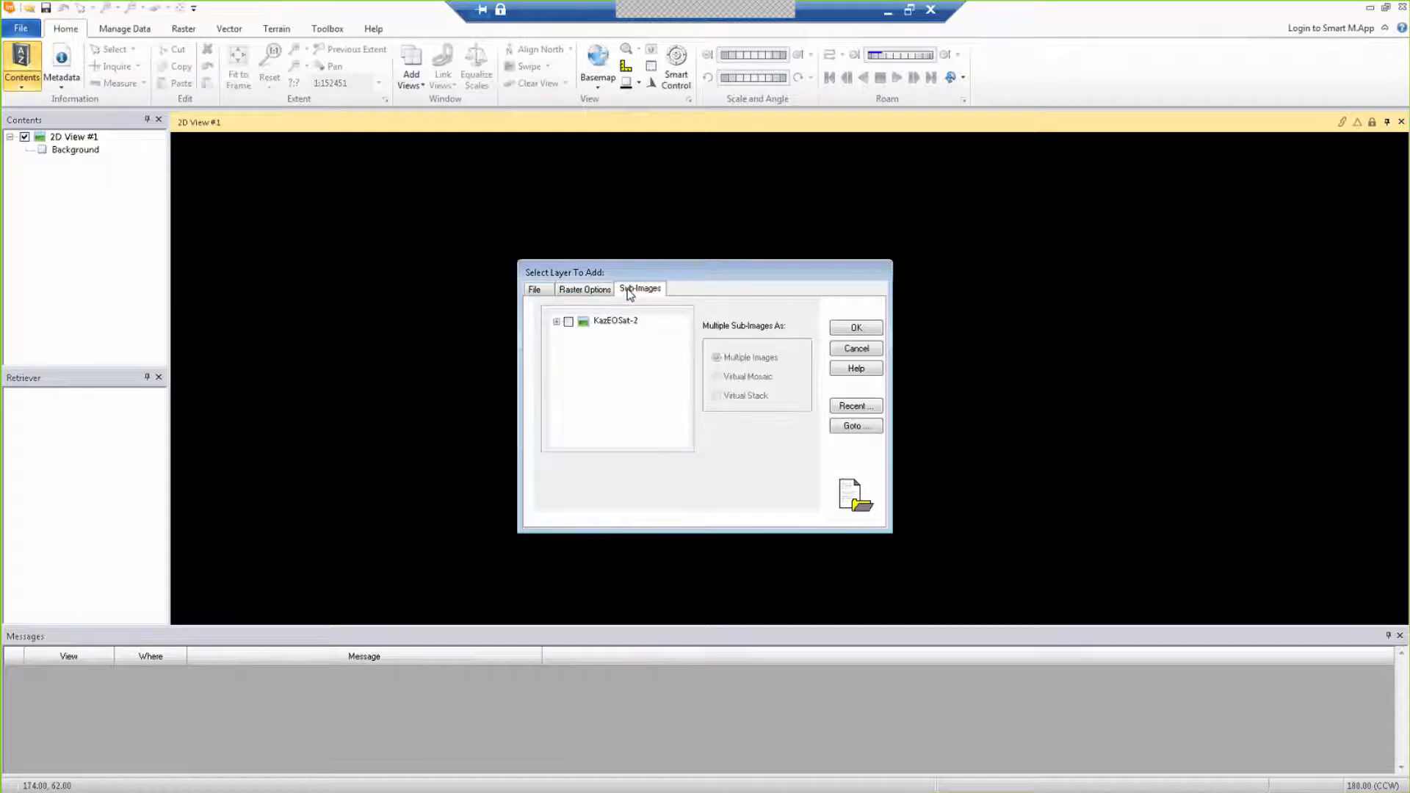
click(556, 321)
click(588, 339)
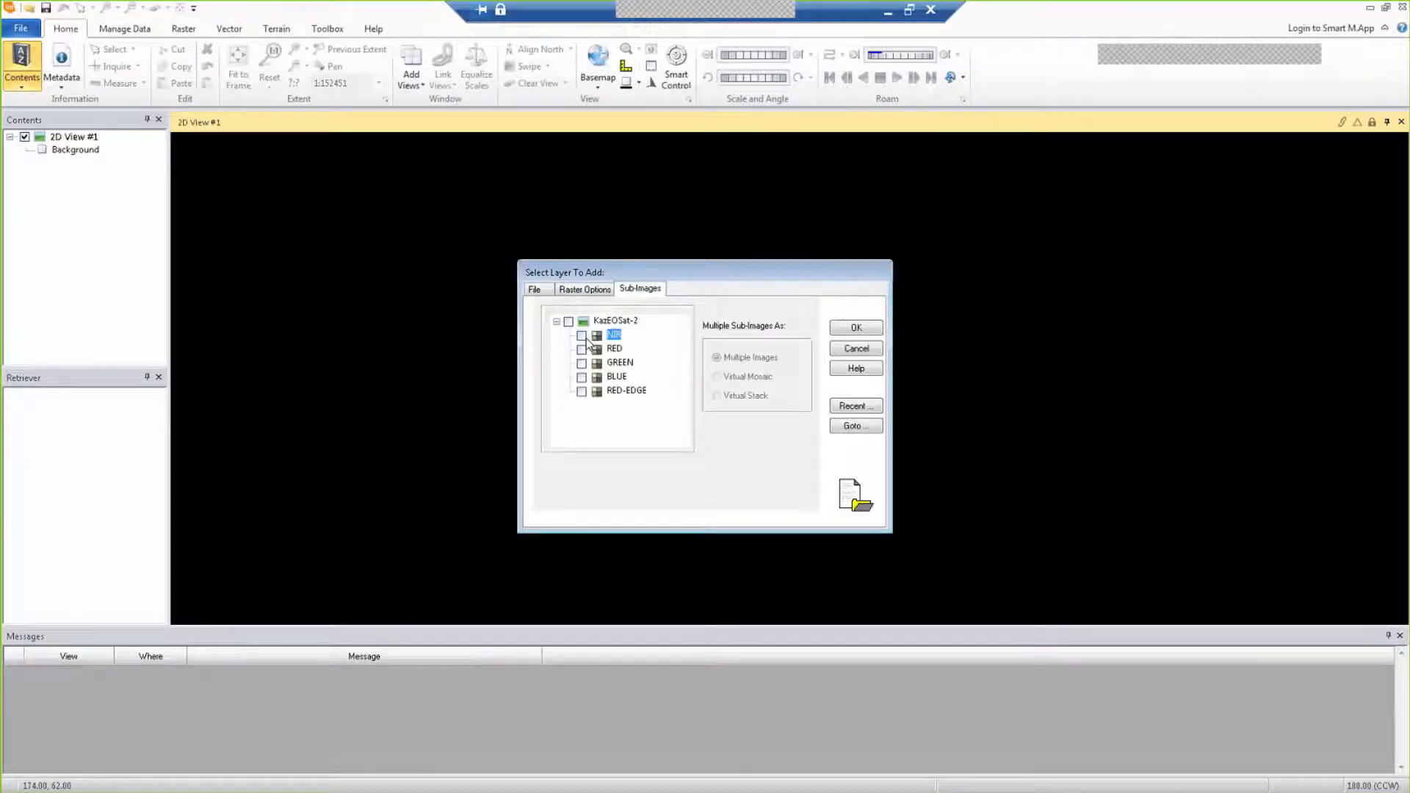
click(582, 337)
click(582, 348)
click(581, 363)
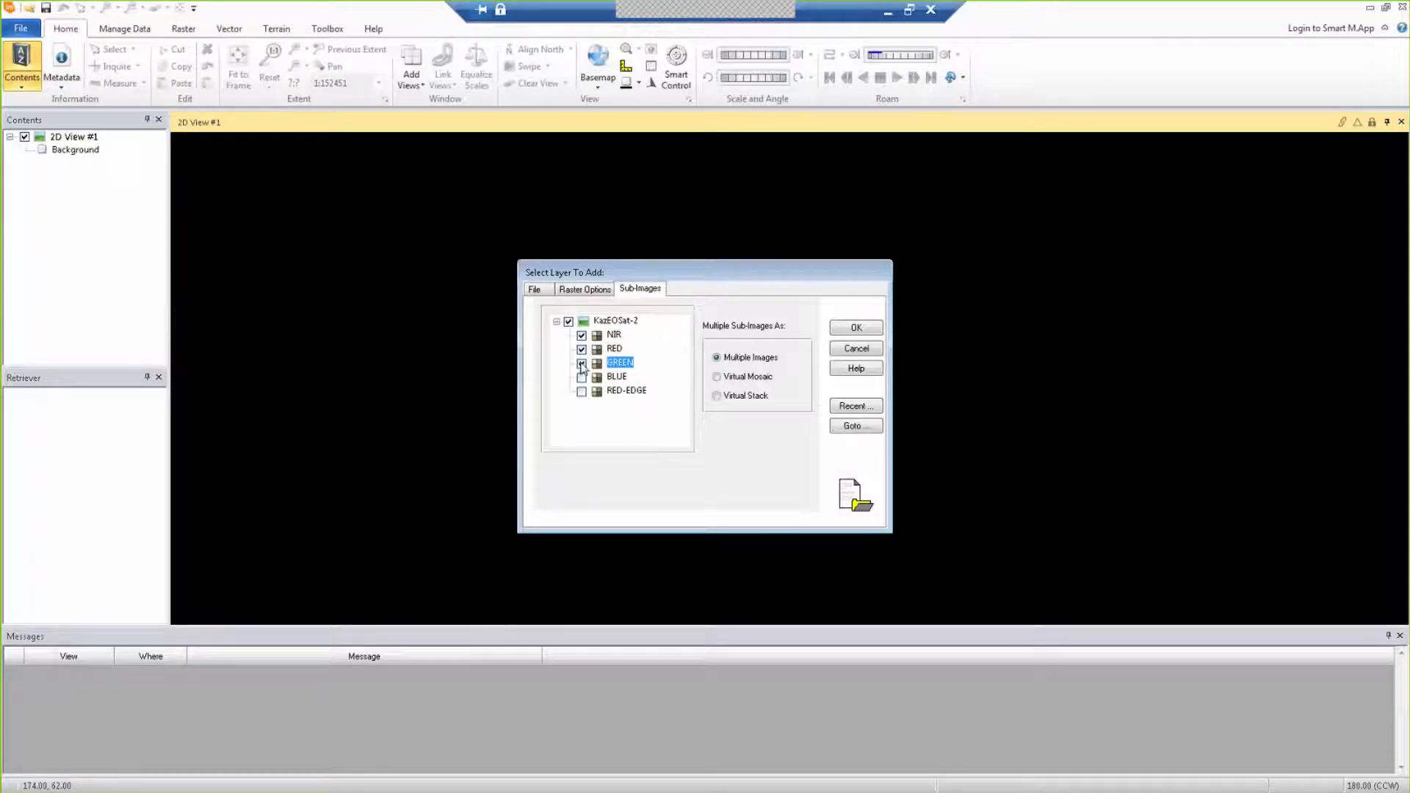
Step: Load the selected sub-images as a virtual stack and compute pyramid layers for the image
click(717, 396)
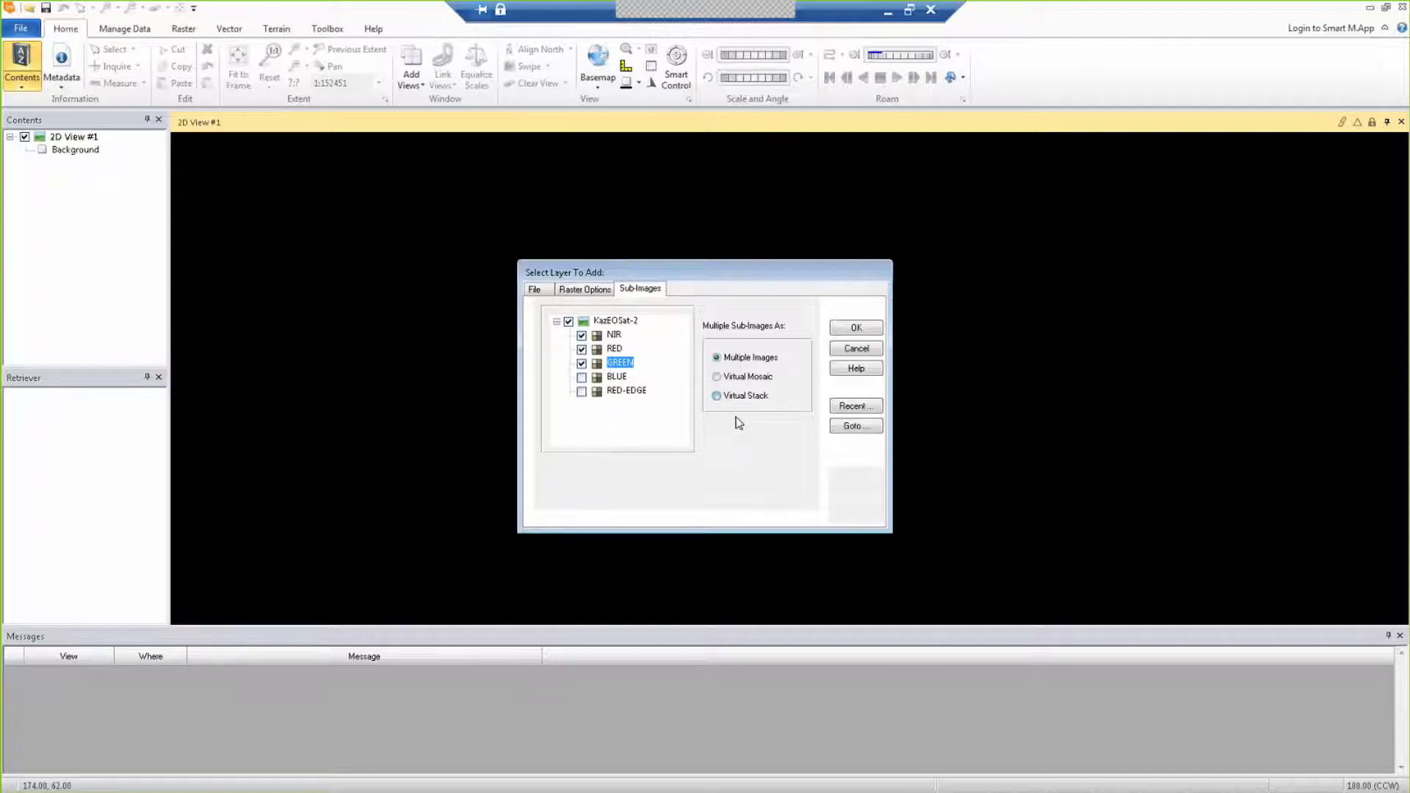
click(717, 397)
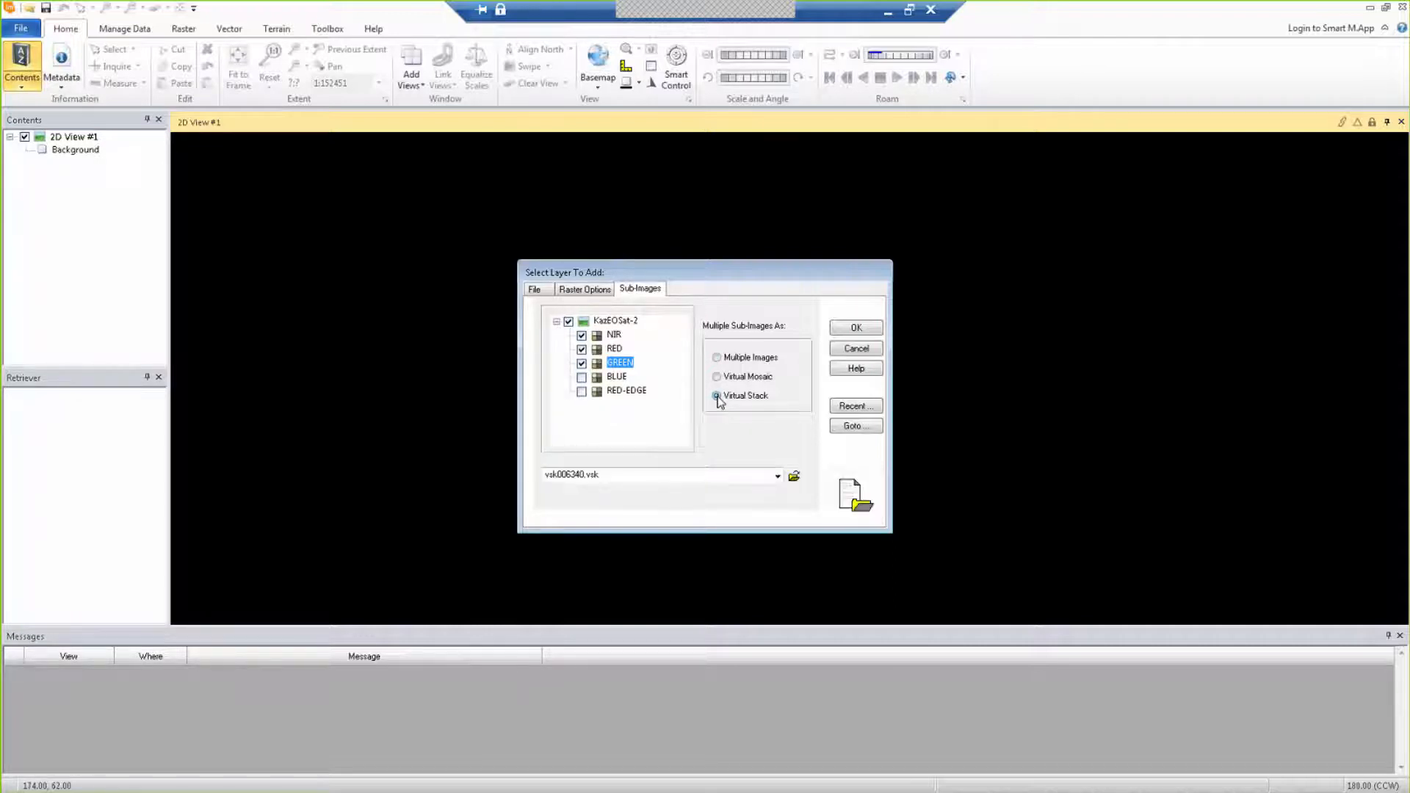
click(853, 335)
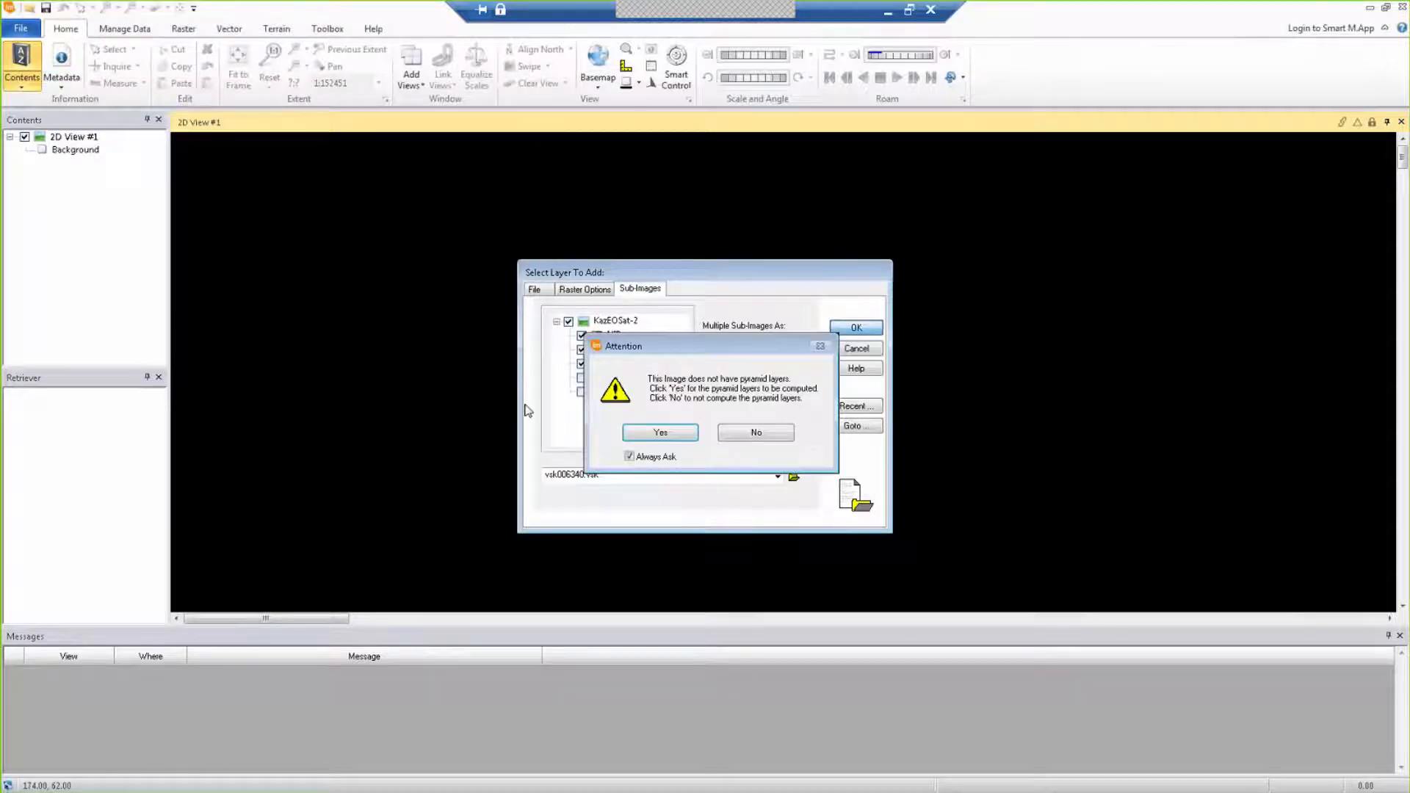
click(660, 434)
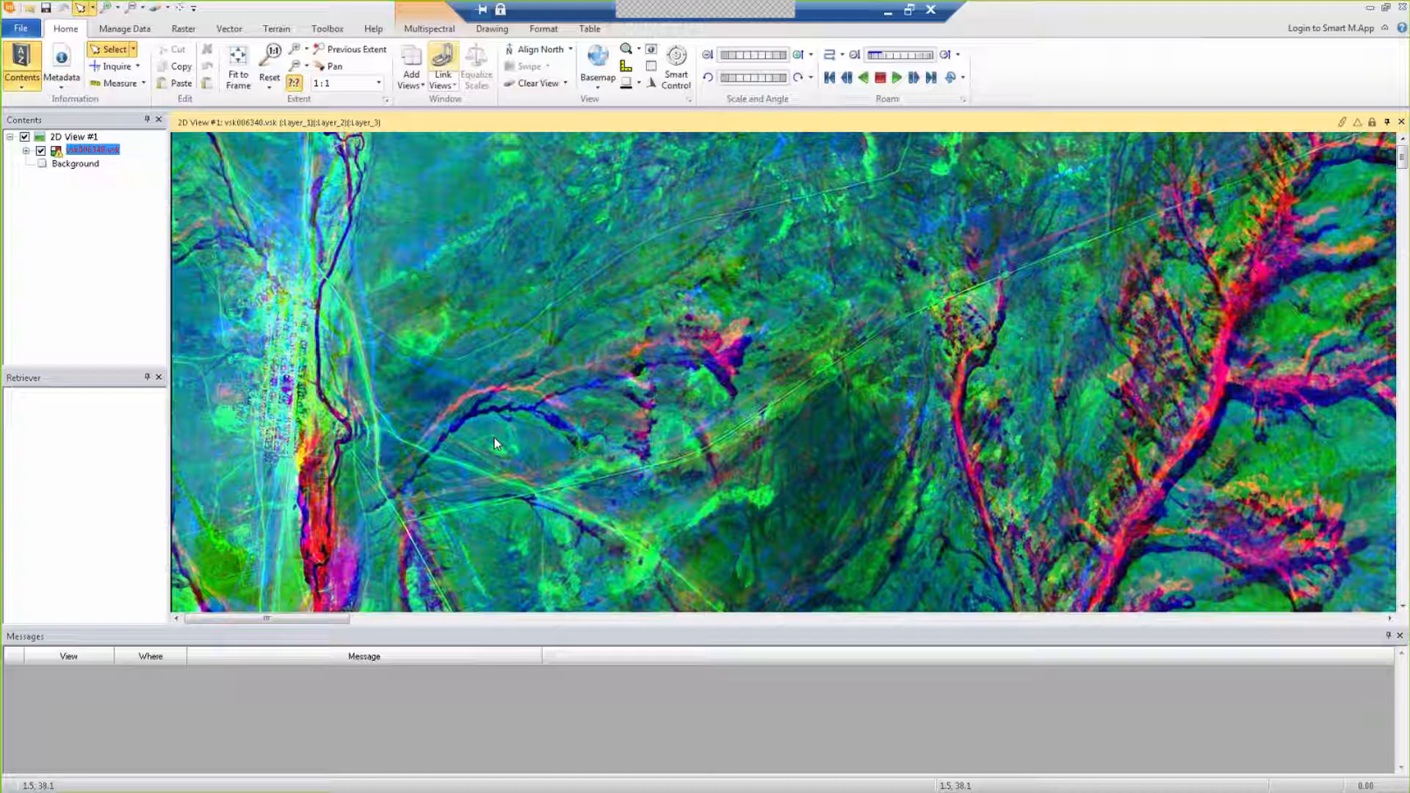
Step: Remove the virtual stack layer from the 2D view and create a new photogrammetric project with the block file name test
click(110, 151)
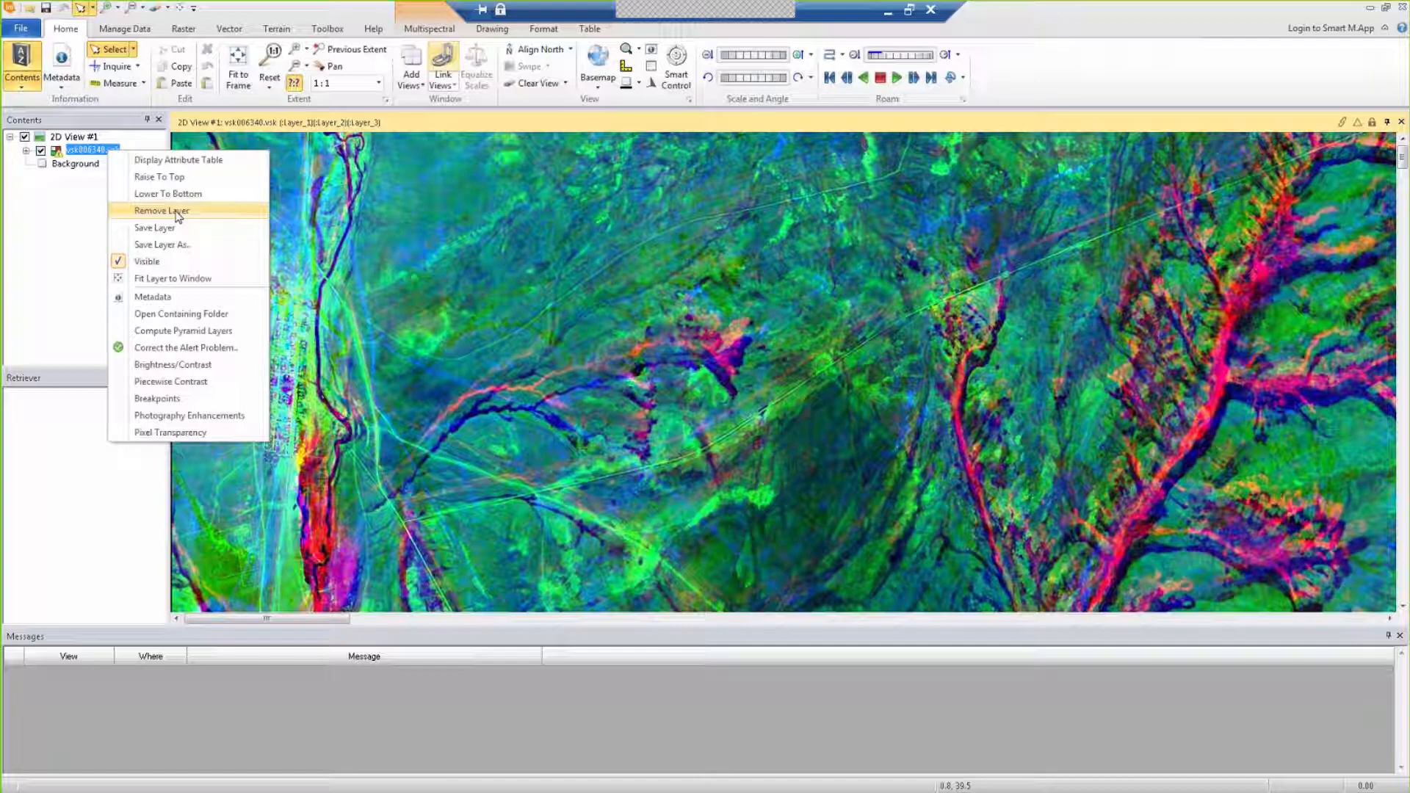
click(187, 211)
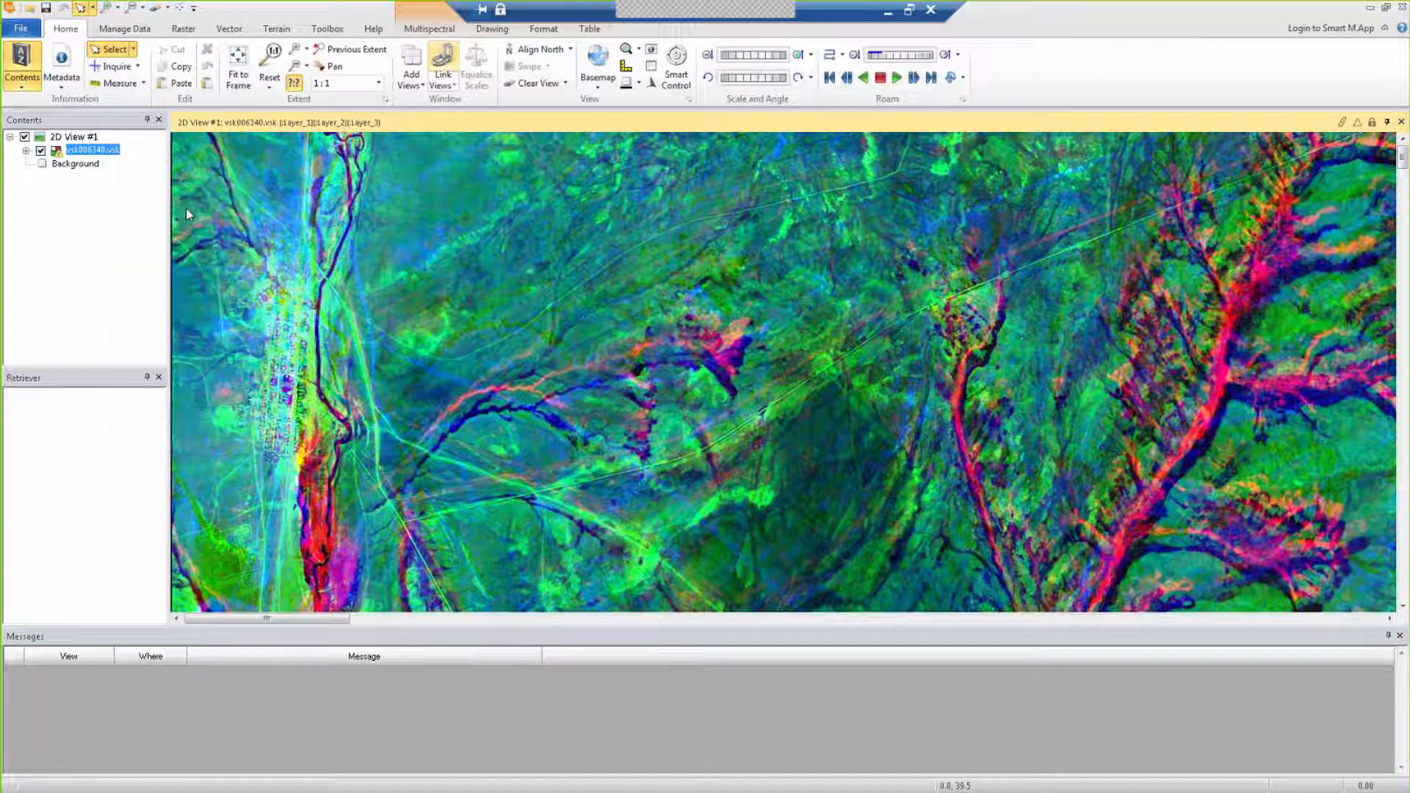
click(21, 31)
click(34, 60)
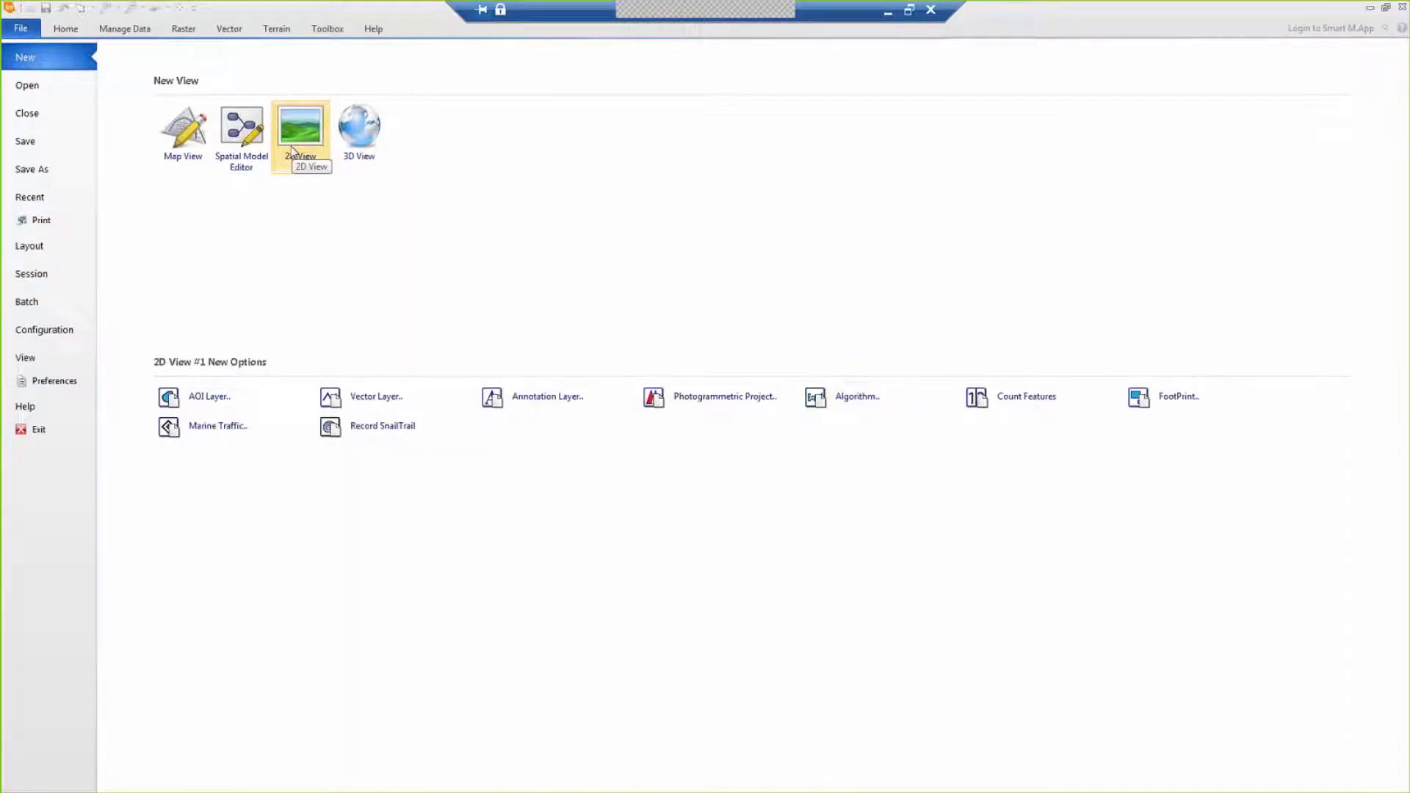
click(735, 397)
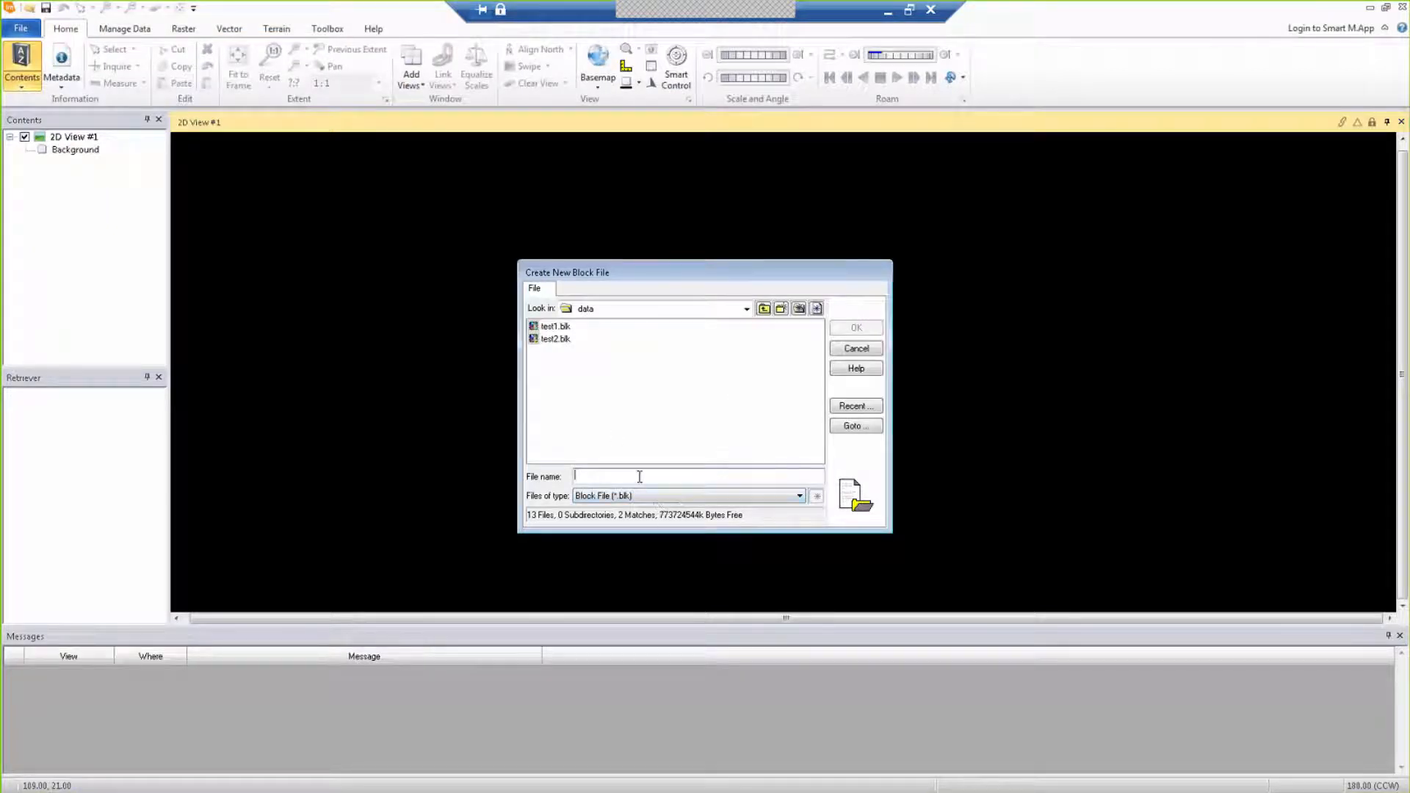
text(test)
key(Return)
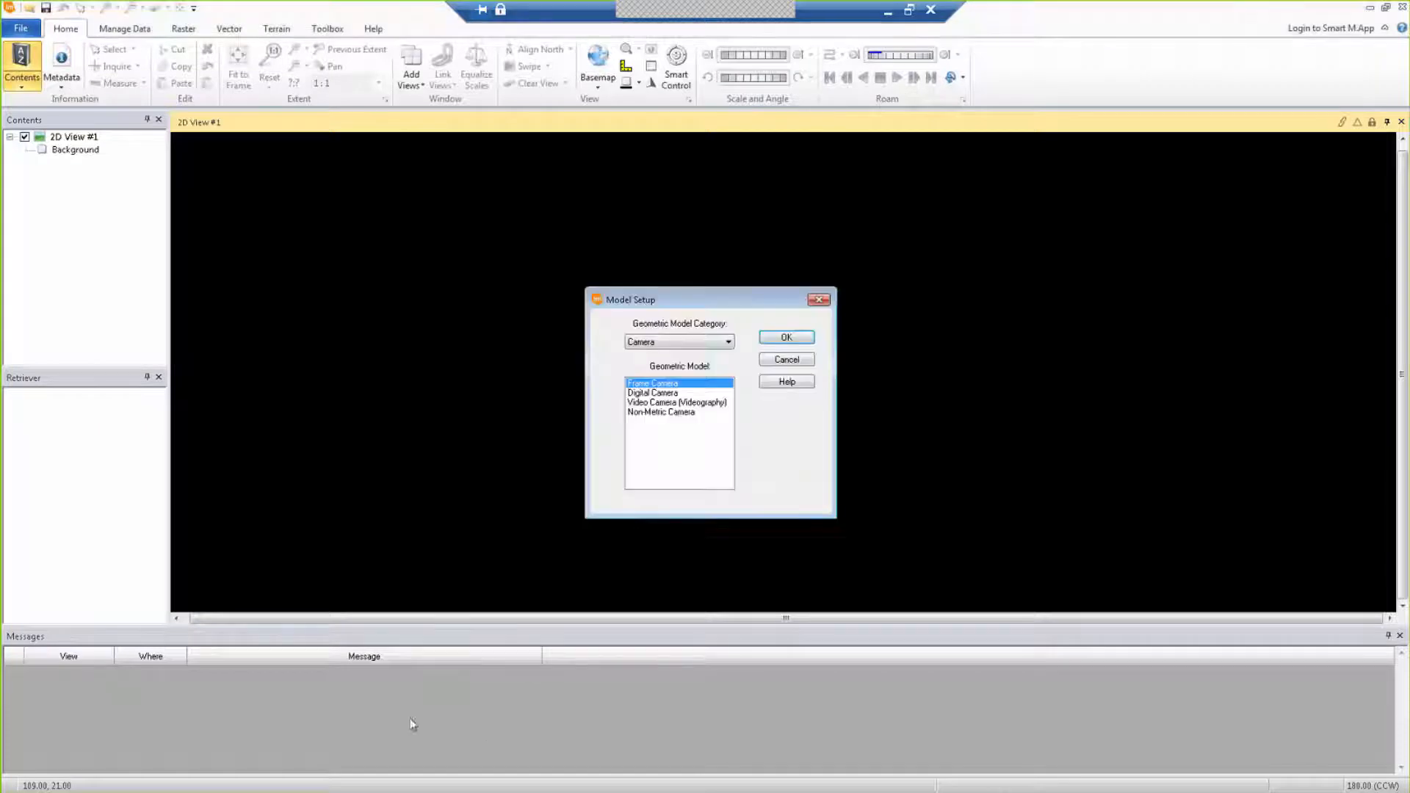
Step: Set the geometric model category to Orbital Pushbroom and choose KazEOSat-2 as the geometric model
click(668, 341)
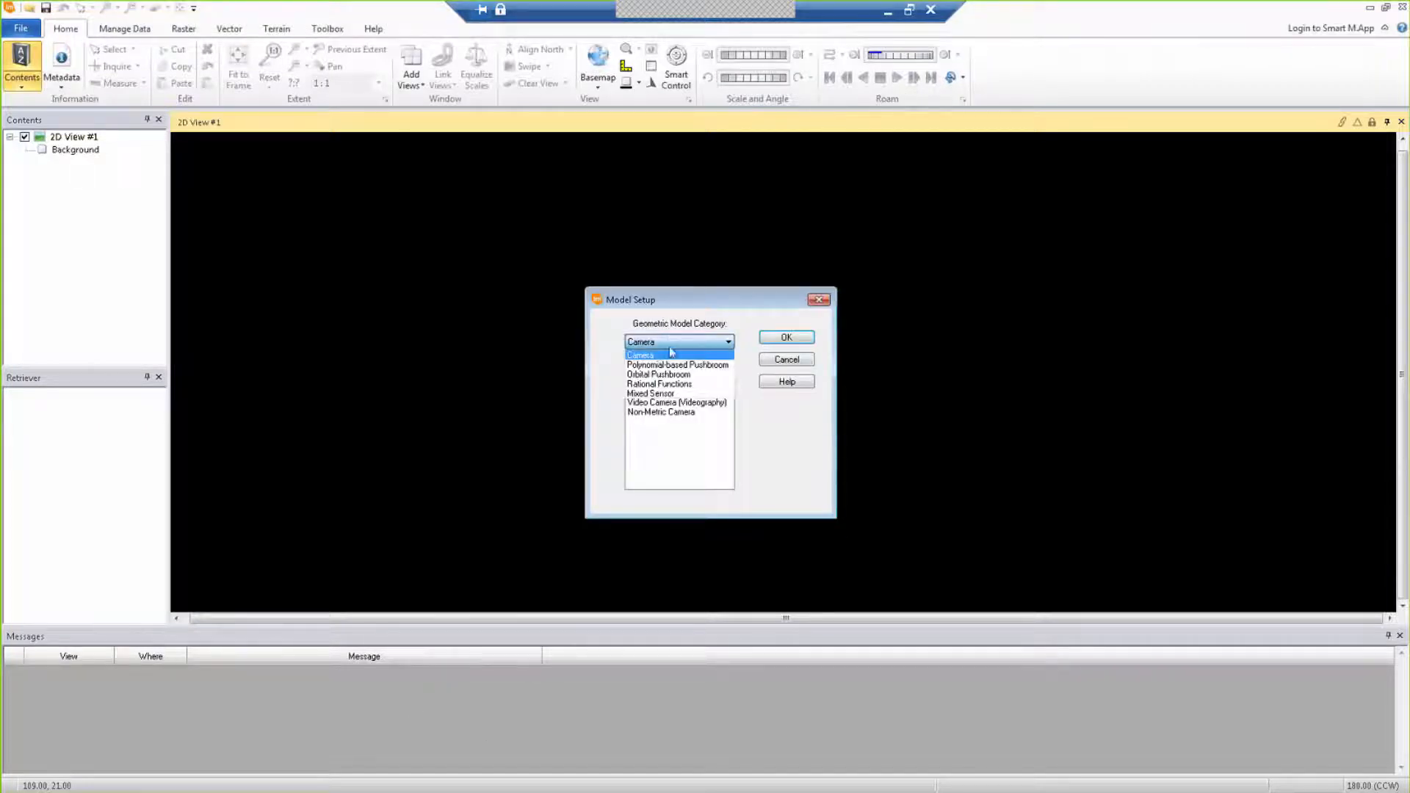
click(665, 364)
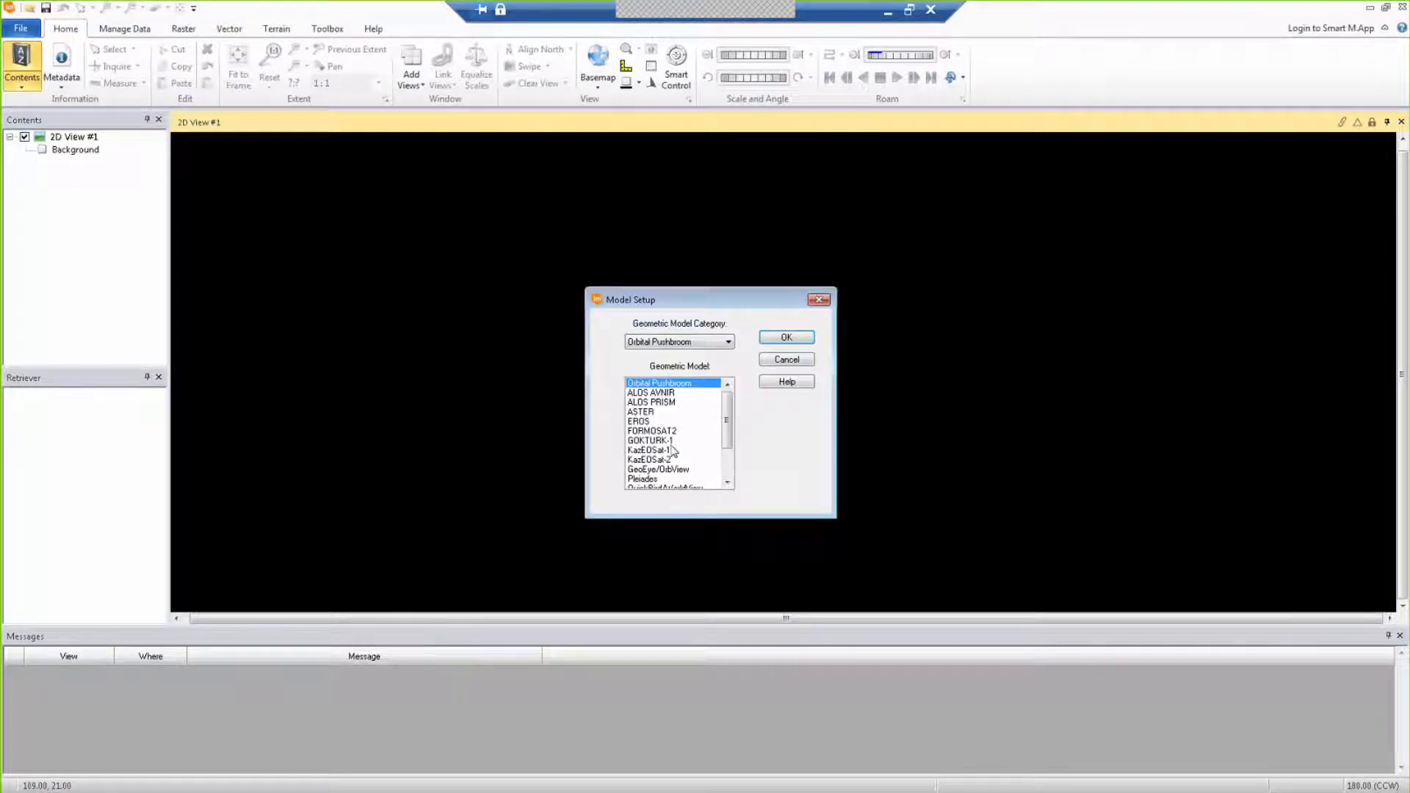
click(668, 460)
click(786, 338)
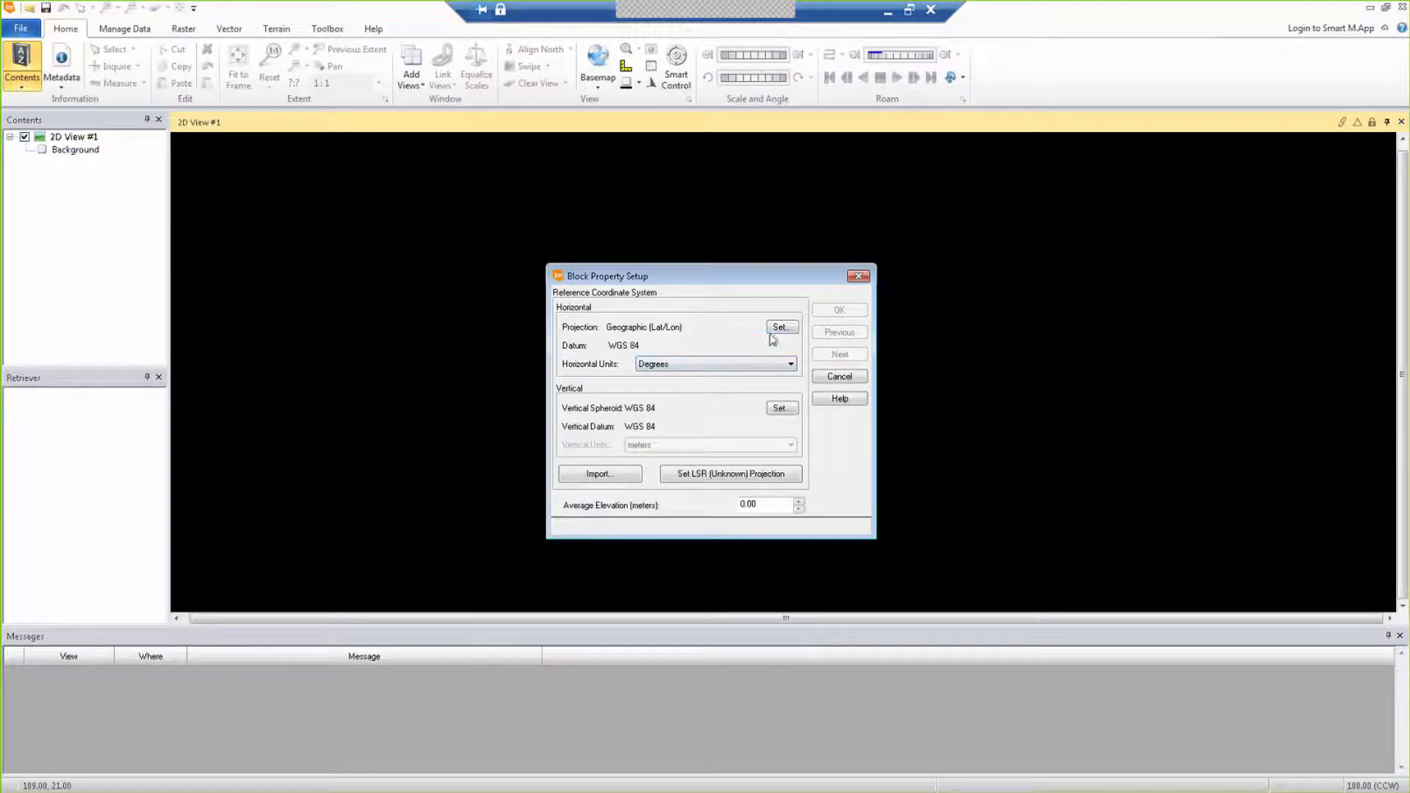
Step: Set the block's average elevation to 10 meters and accept the block properties
drag(746, 277, 759, 216)
click(771, 444)
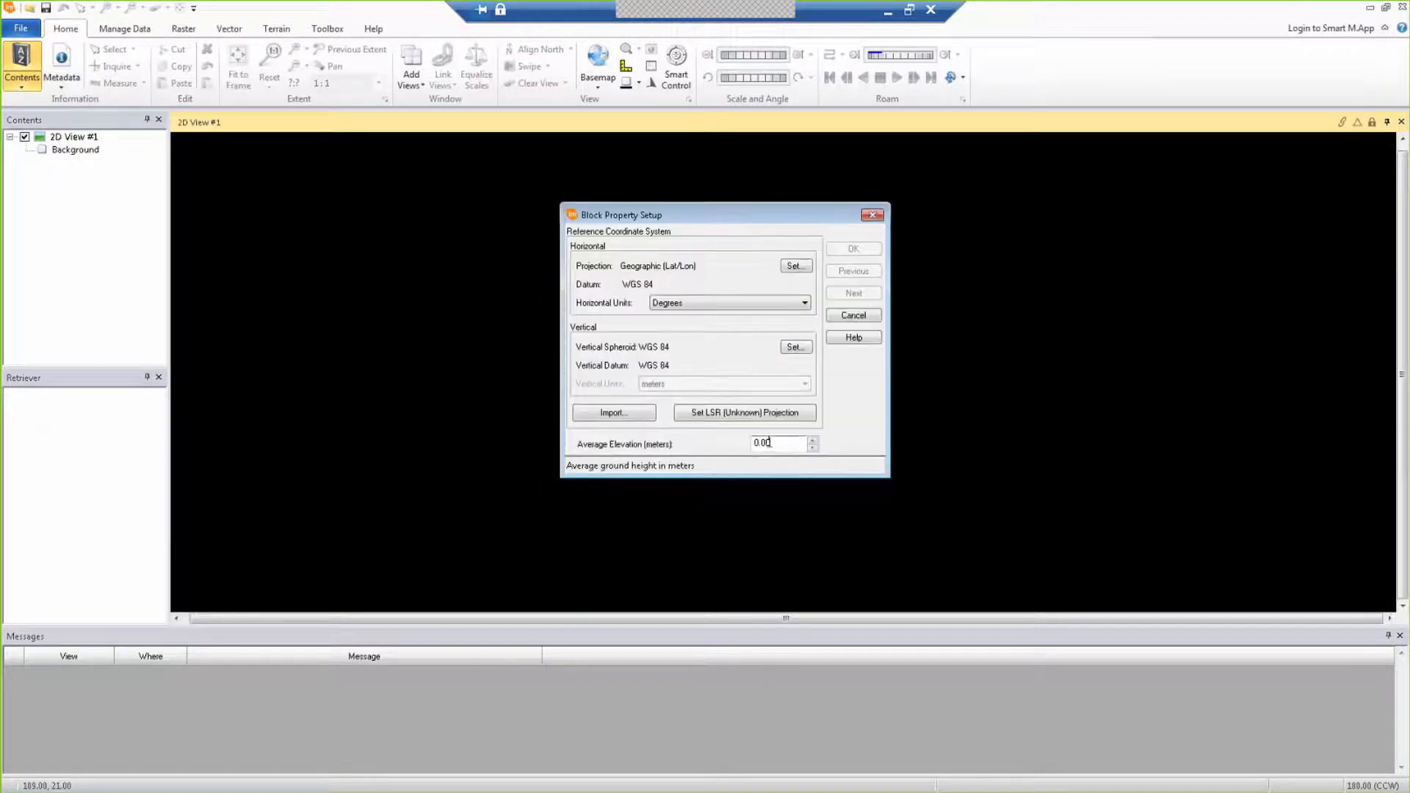
double_click(763, 444)
text(10)
click(853, 248)
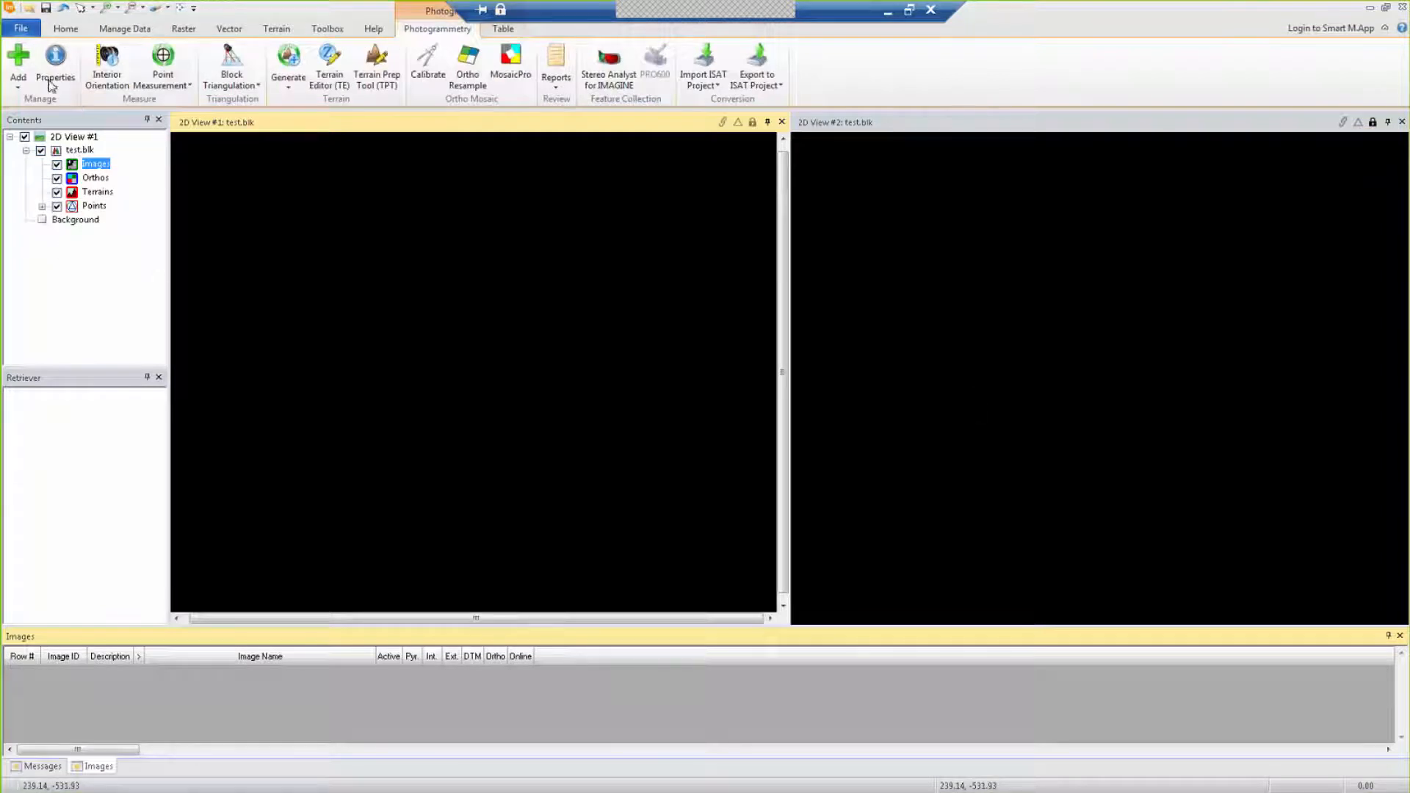
Step: Start adding images to the block and go to the recent directory k:/kazeosat-2/km000449mi/
click(18, 81)
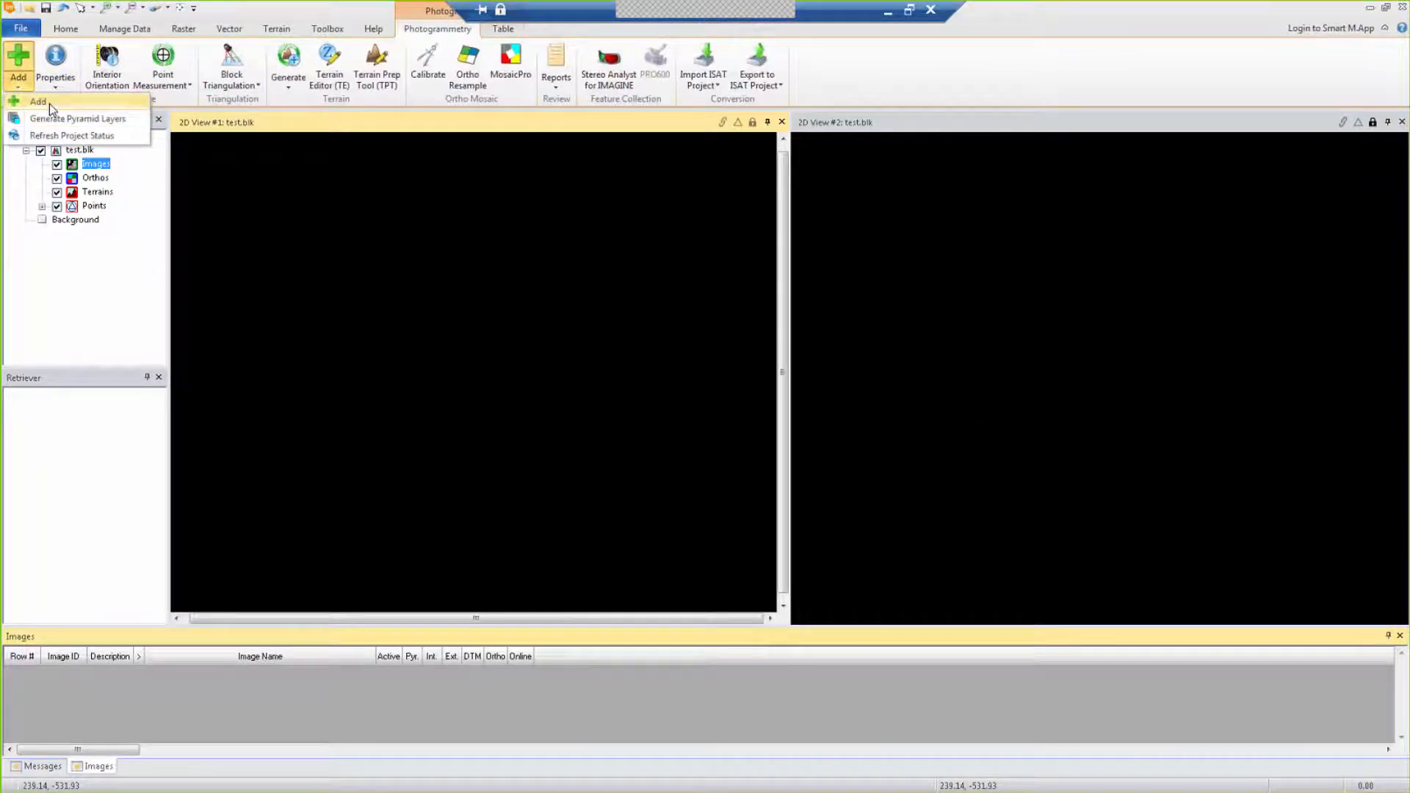
click(38, 102)
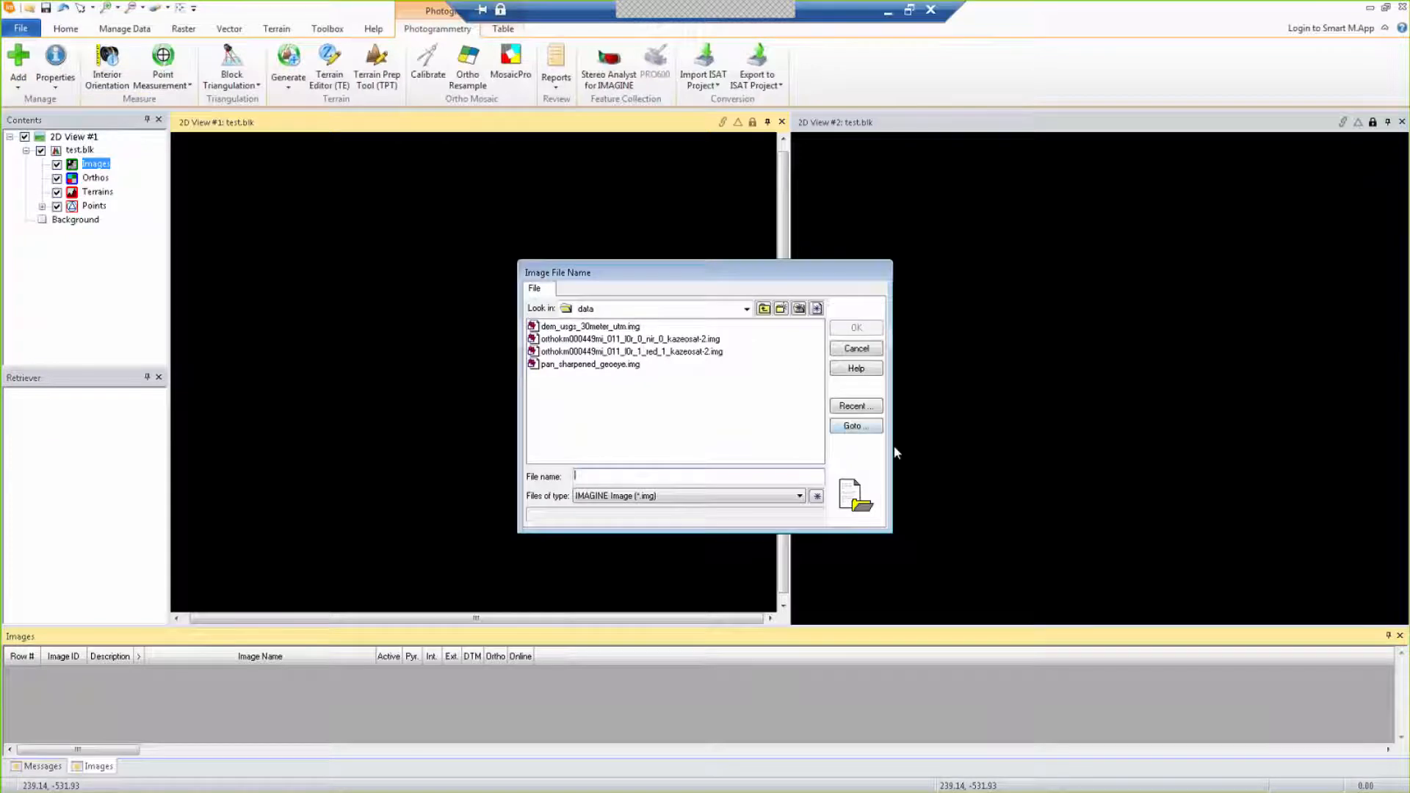
click(854, 426)
double_click(663, 400)
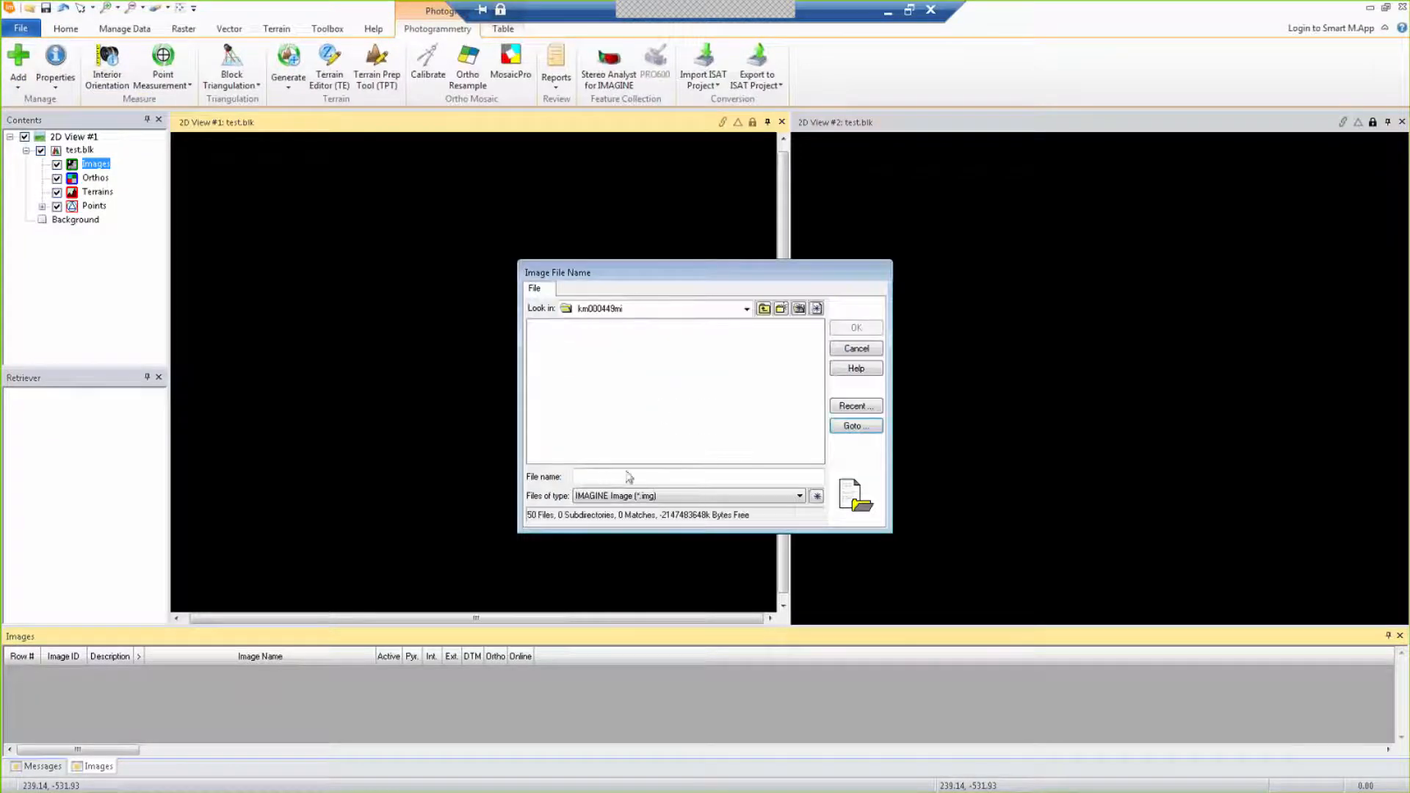
Step: Set the image file type to KazEOSat-2 DIMAP (*.dim) and select KM000449MI_011_L0R.dim
click(617, 495)
key(k)
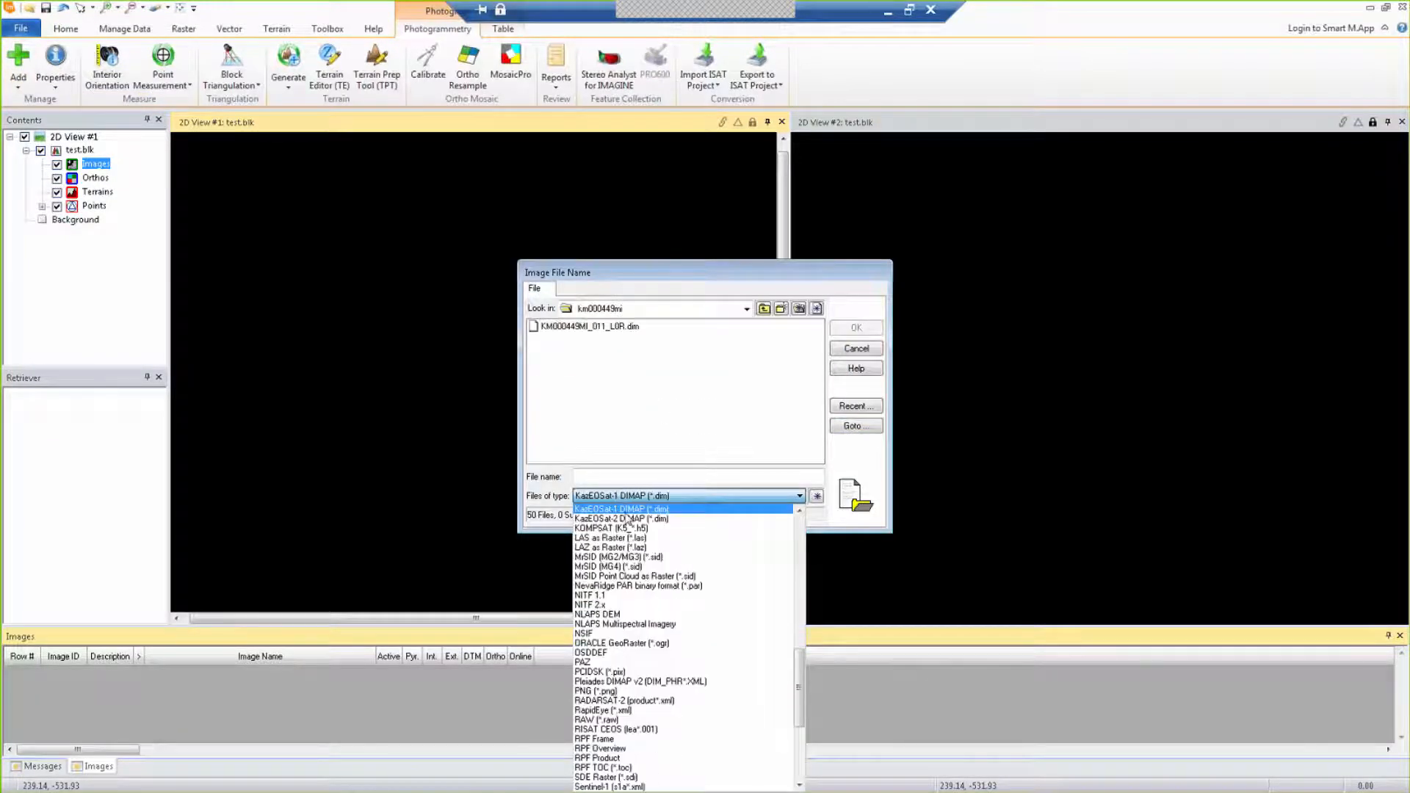
click(628, 519)
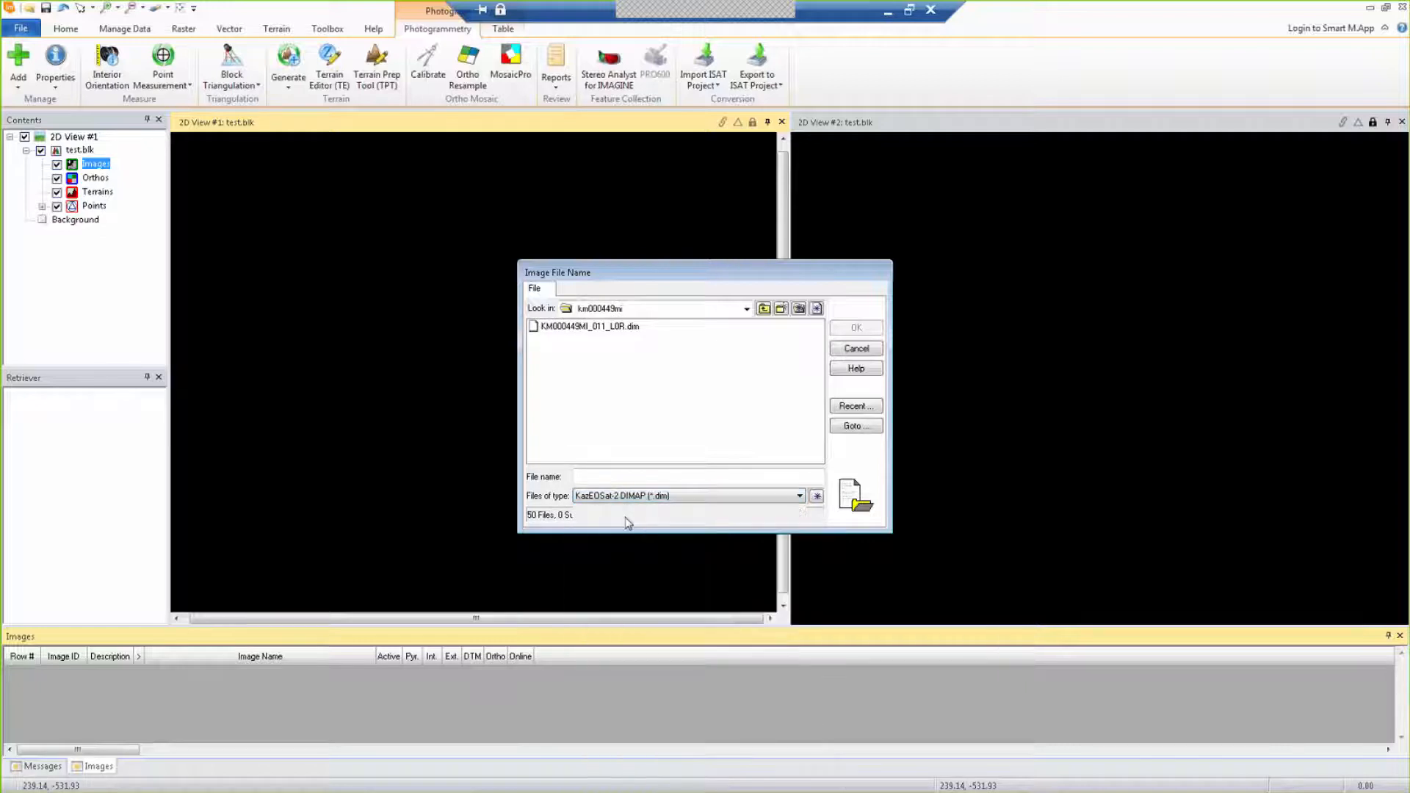
click(608, 330)
Step: Add the NIR, RED, GREEN, BLUE and RED-EDGE sub-images to the block and widen the Image Name column to fit
click(580, 290)
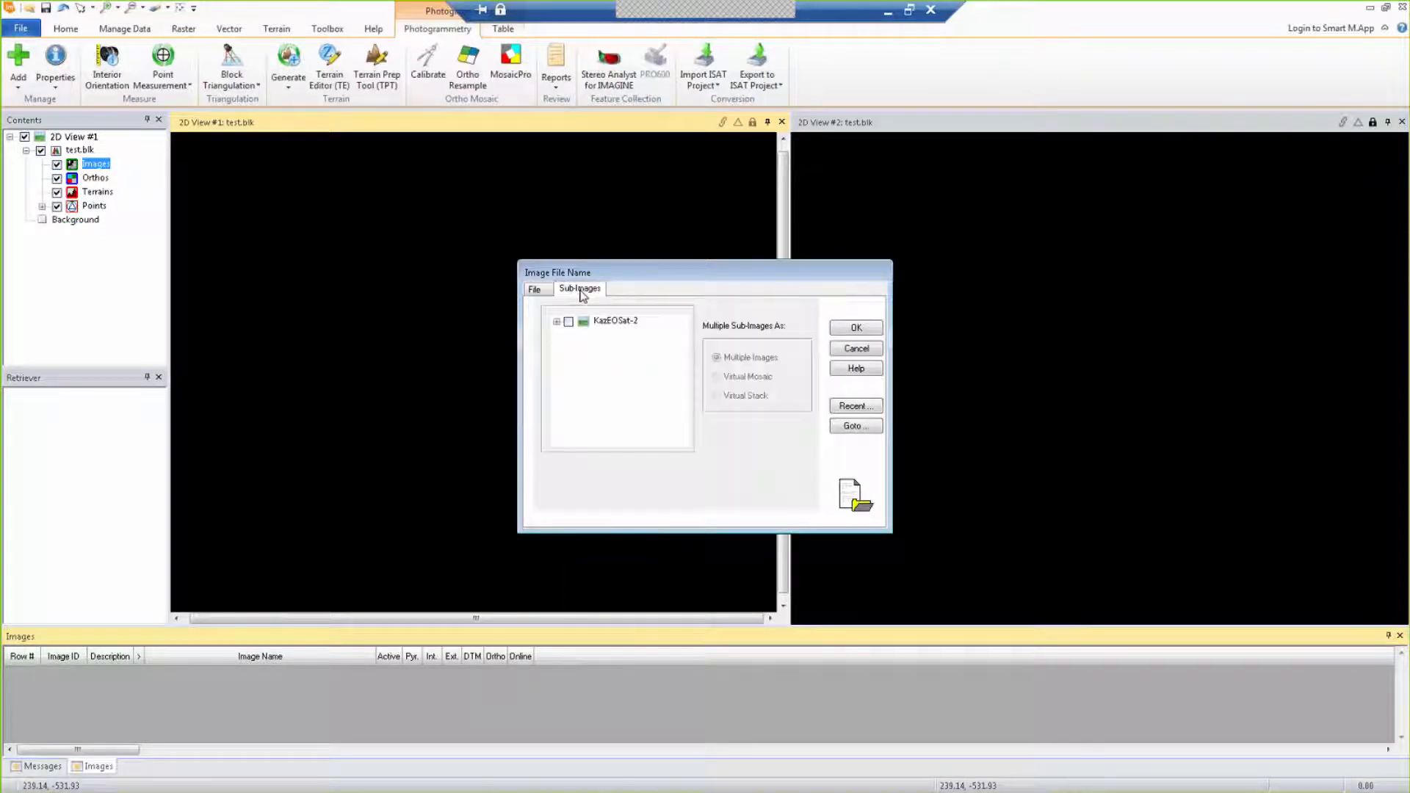
click(557, 322)
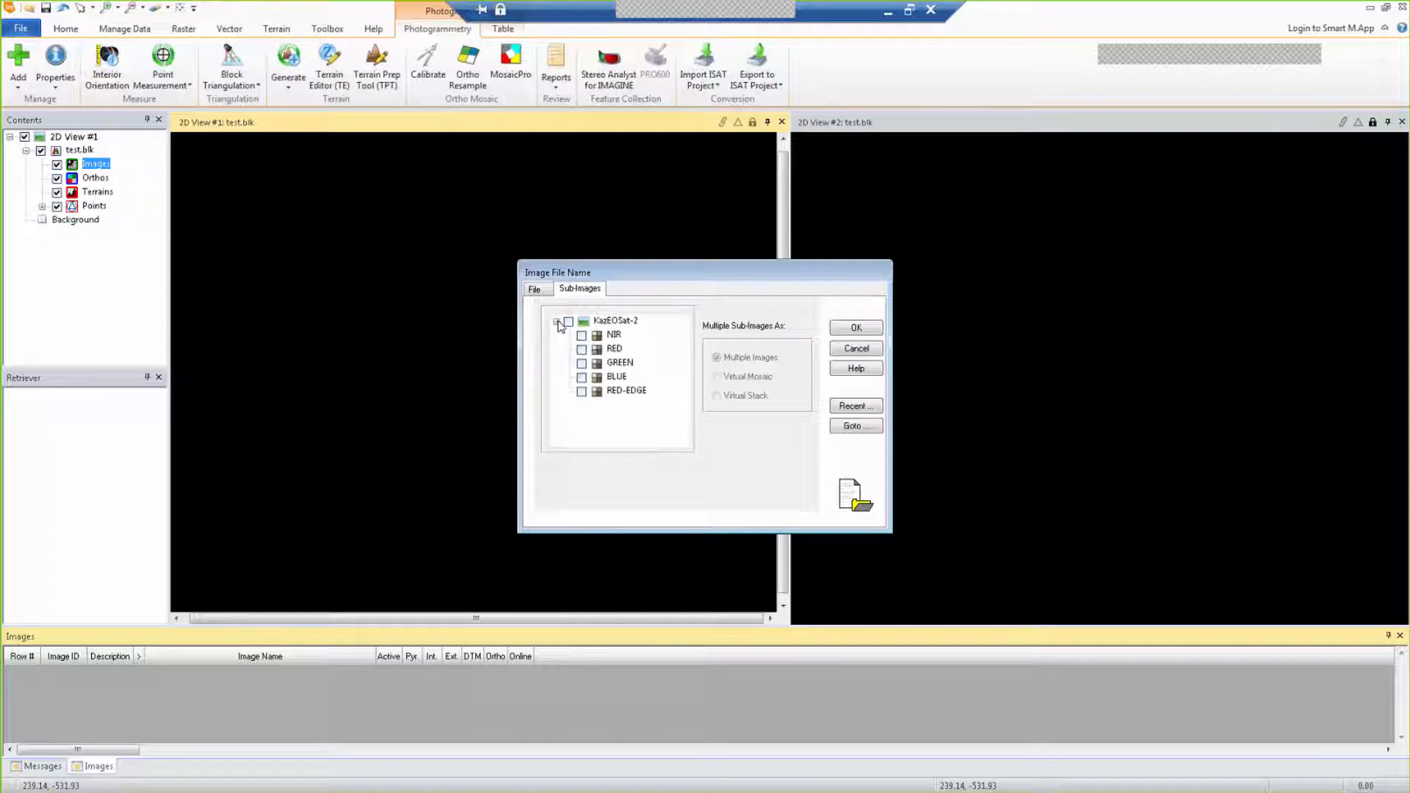
click(581, 336)
click(582, 349)
click(581, 364)
click(582, 378)
click(581, 391)
click(865, 335)
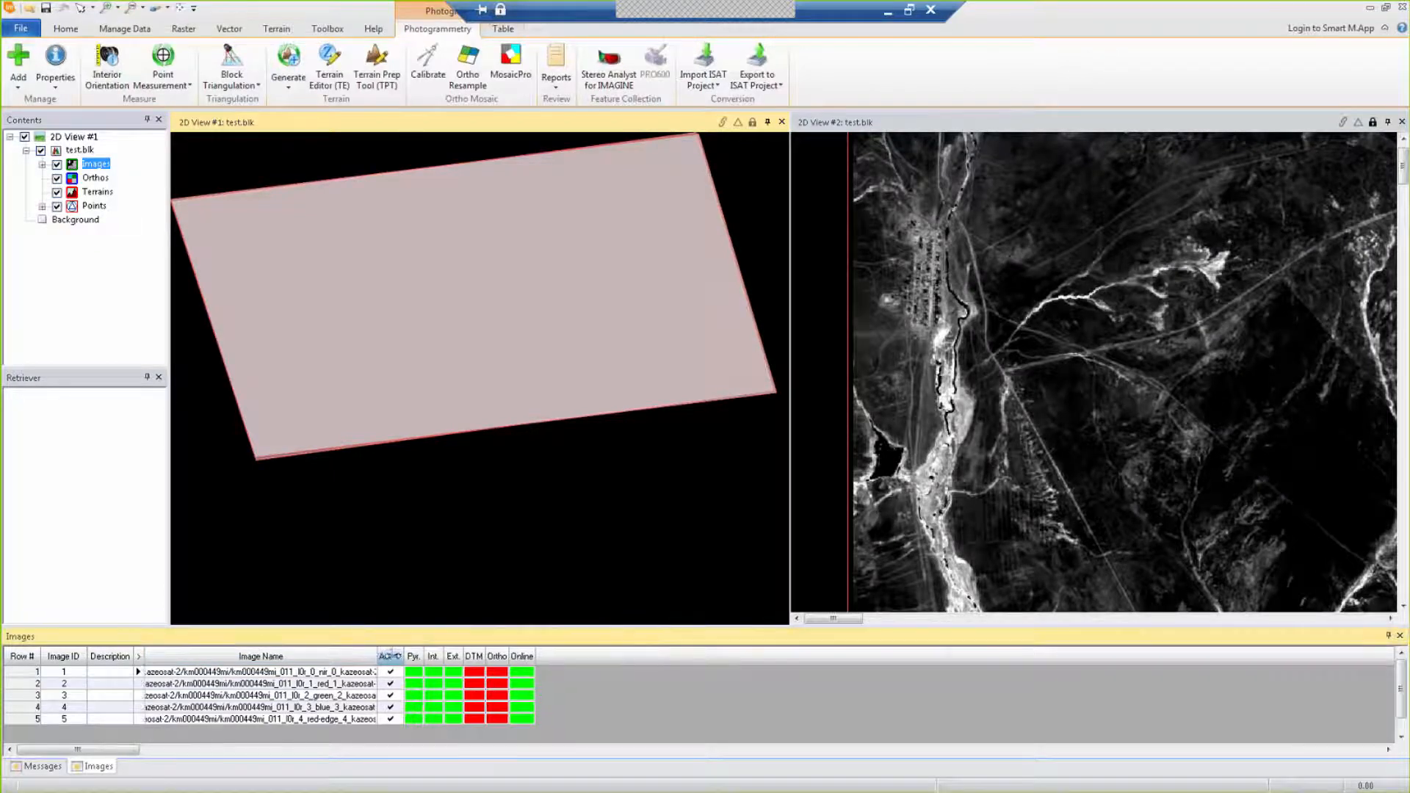
double_click(379, 655)
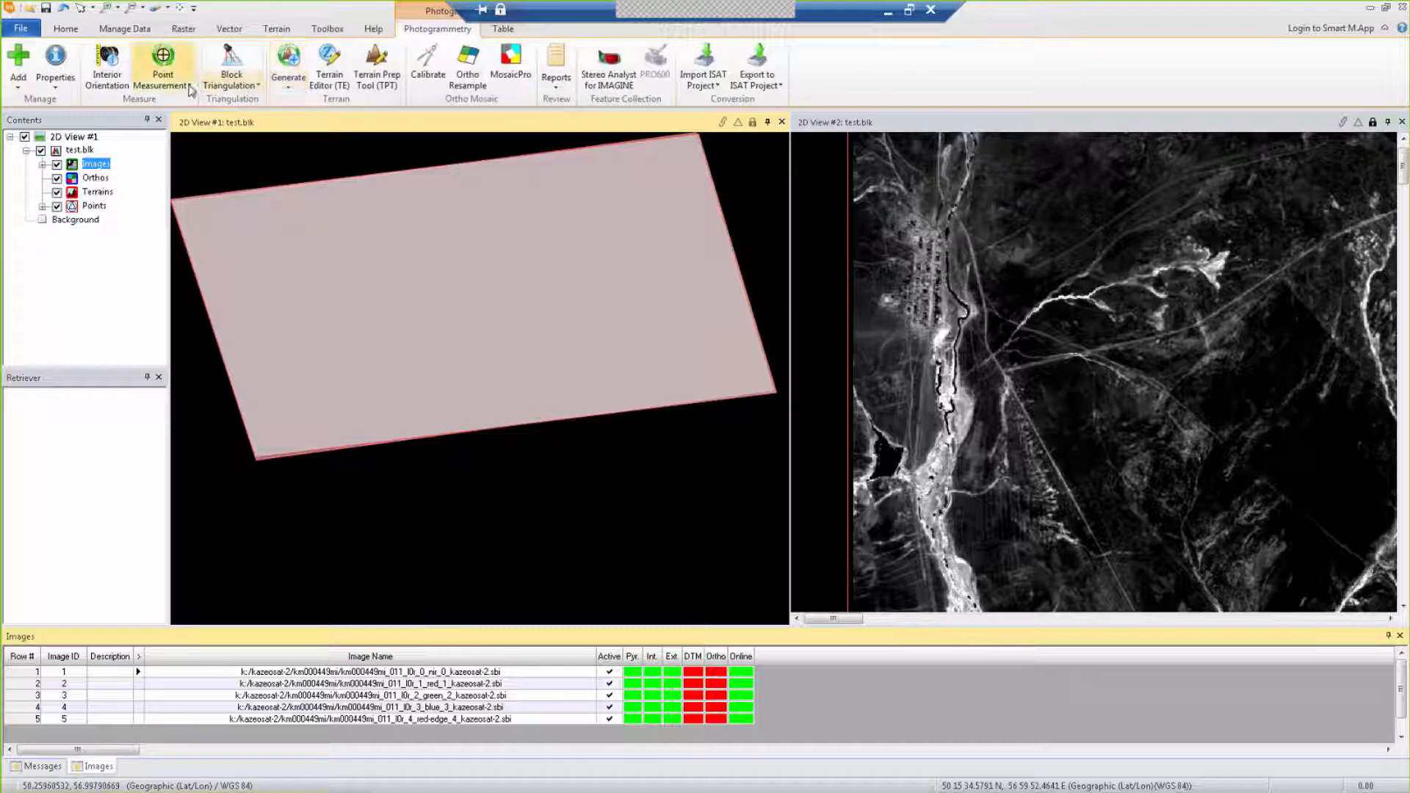
Step: Open the Stereo Point Measurement tool, saving the block changes and dismissing the image loading help
click(190, 88)
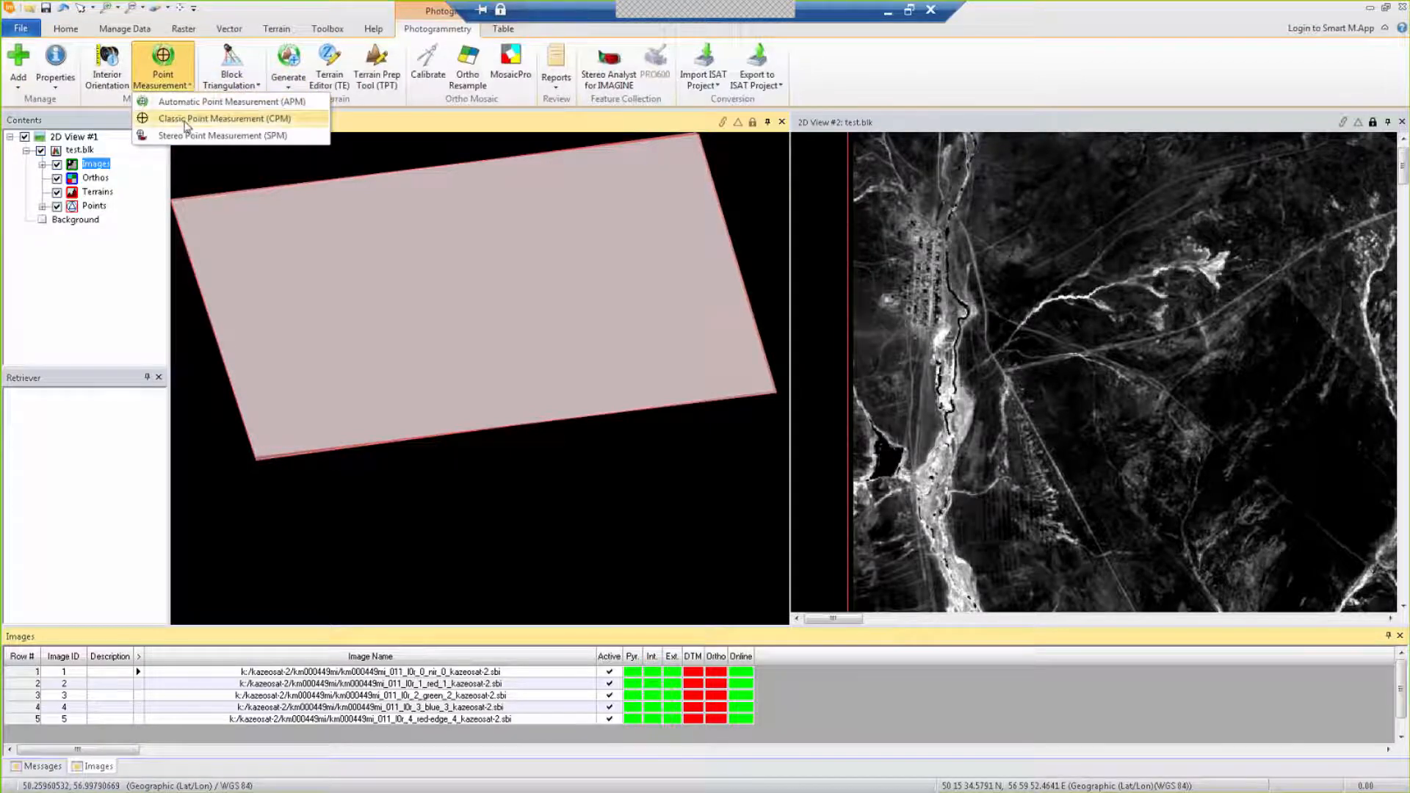
click(183, 136)
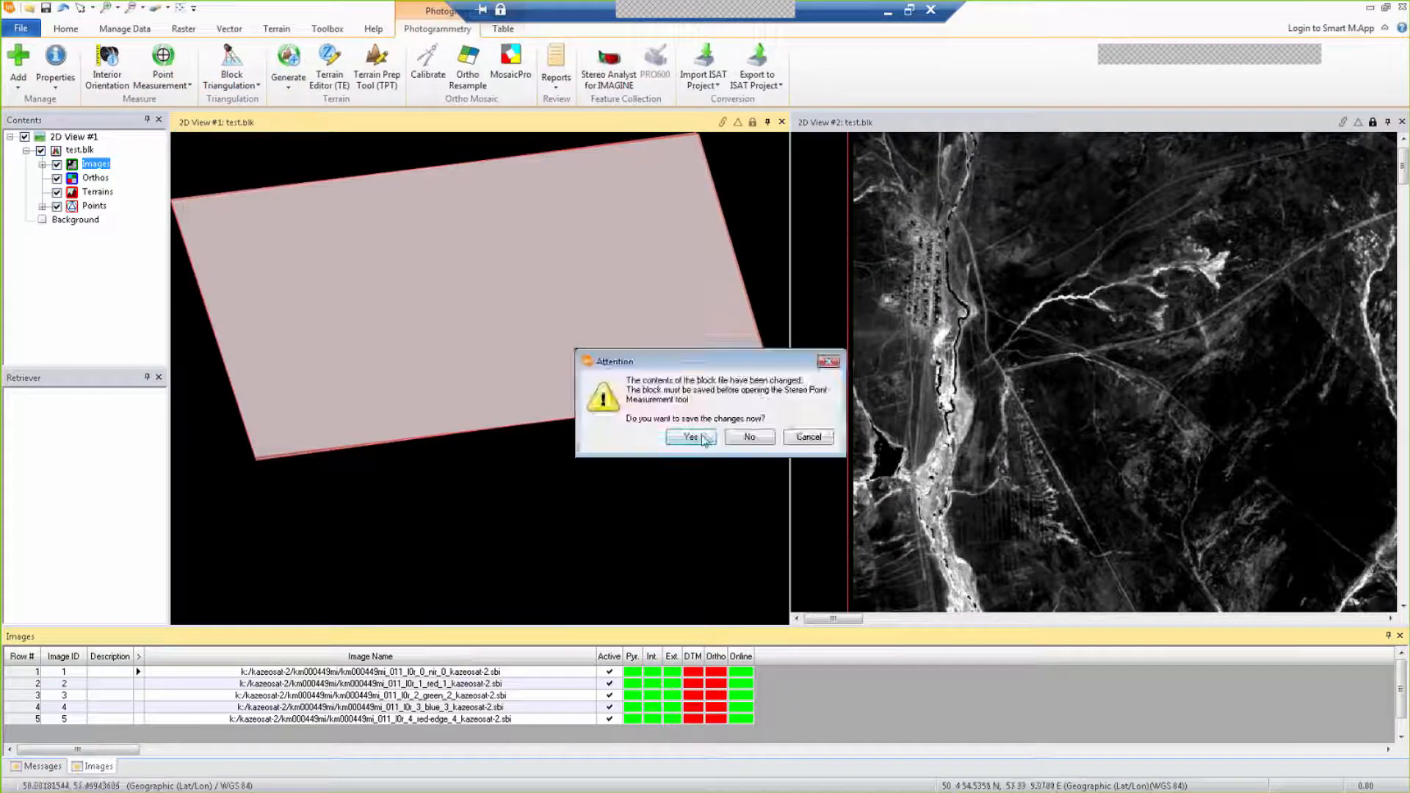
click(704, 439)
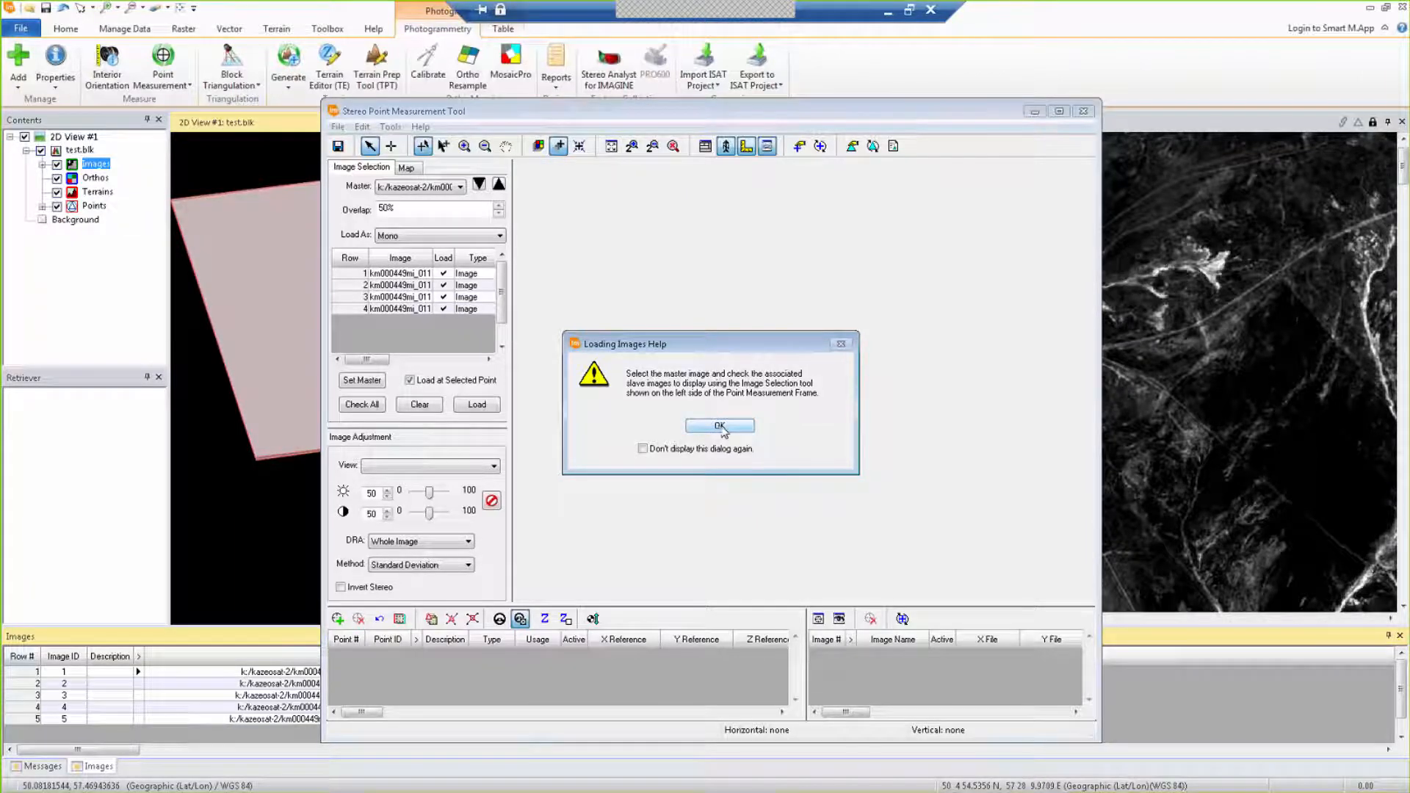
click(720, 427)
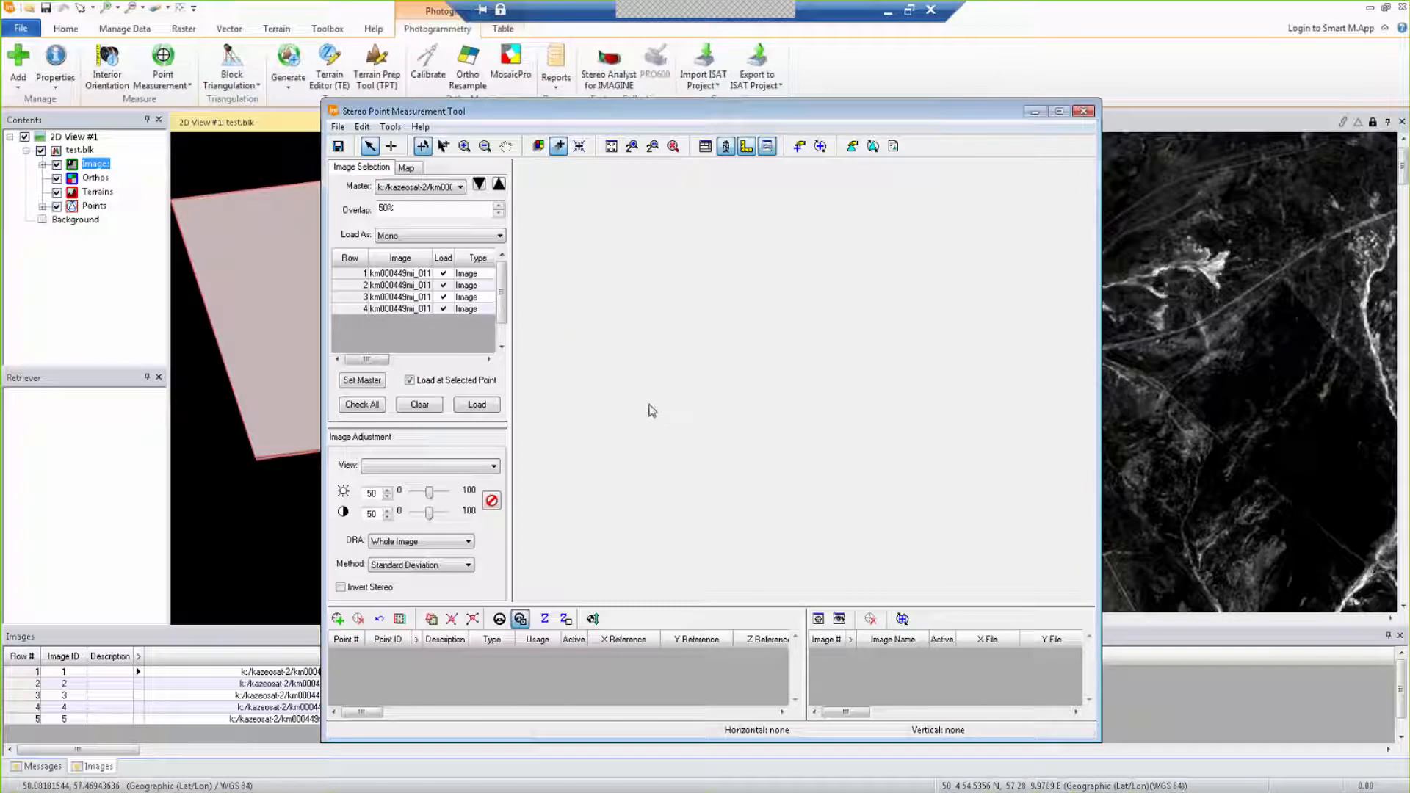
drag(844, 116, 724, 94)
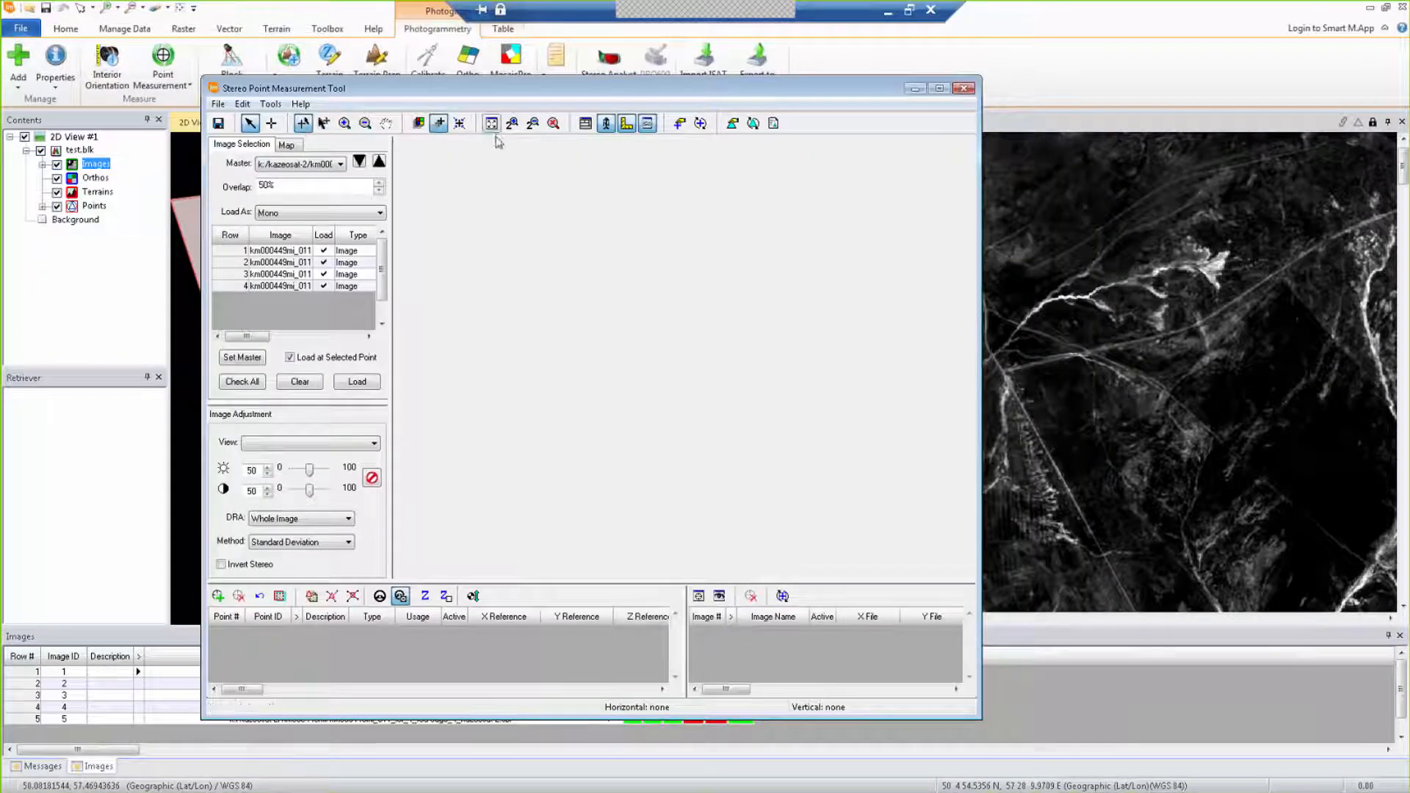
Step: Start importing measurement points with Block File (*.blk) as the point source
click(216, 105)
click(255, 144)
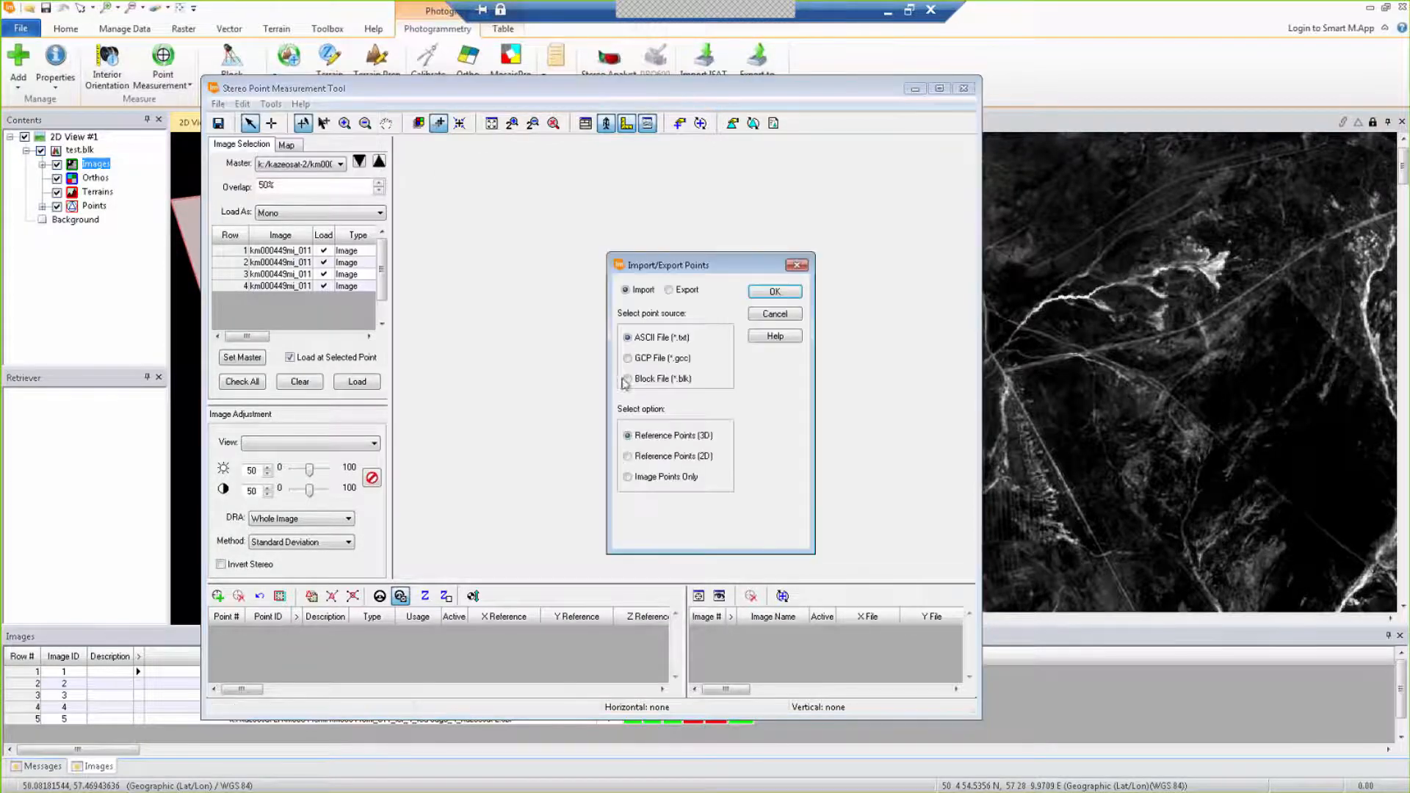
click(626, 379)
click(772, 292)
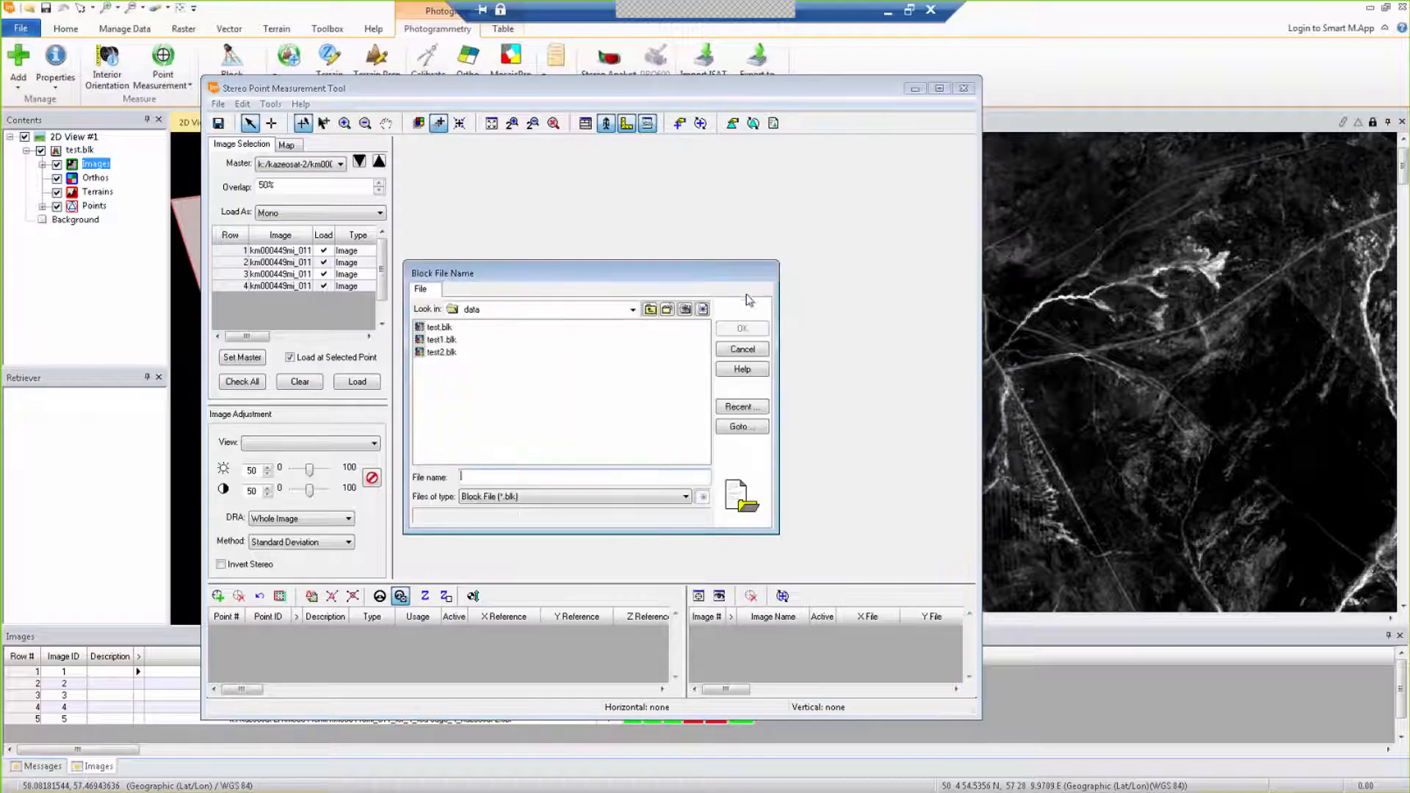
Step: Browse from a recent KazEOSat-1 results directory to the kazeosat2 folder and import the points from k2-tif-gcps.blk
click(743, 427)
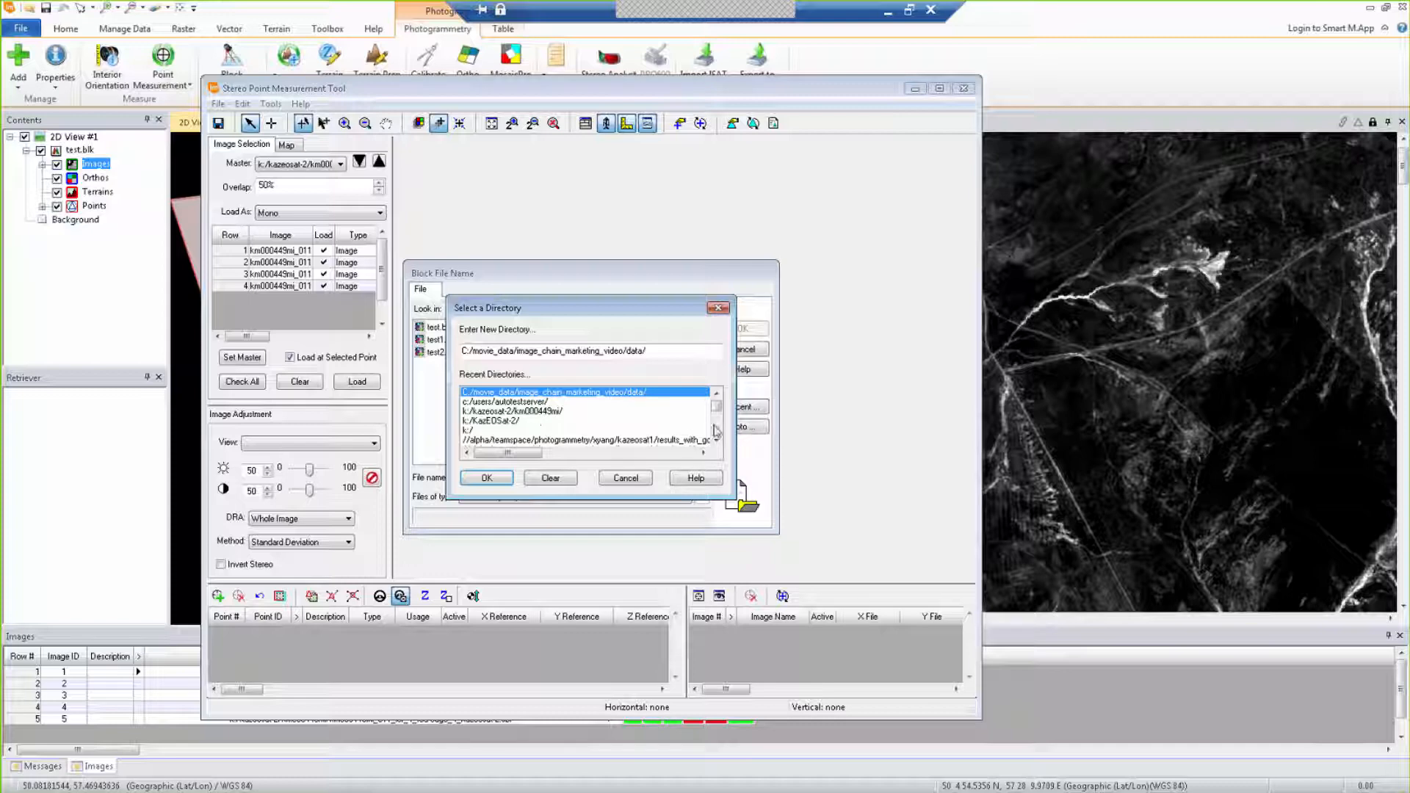
click(716, 432)
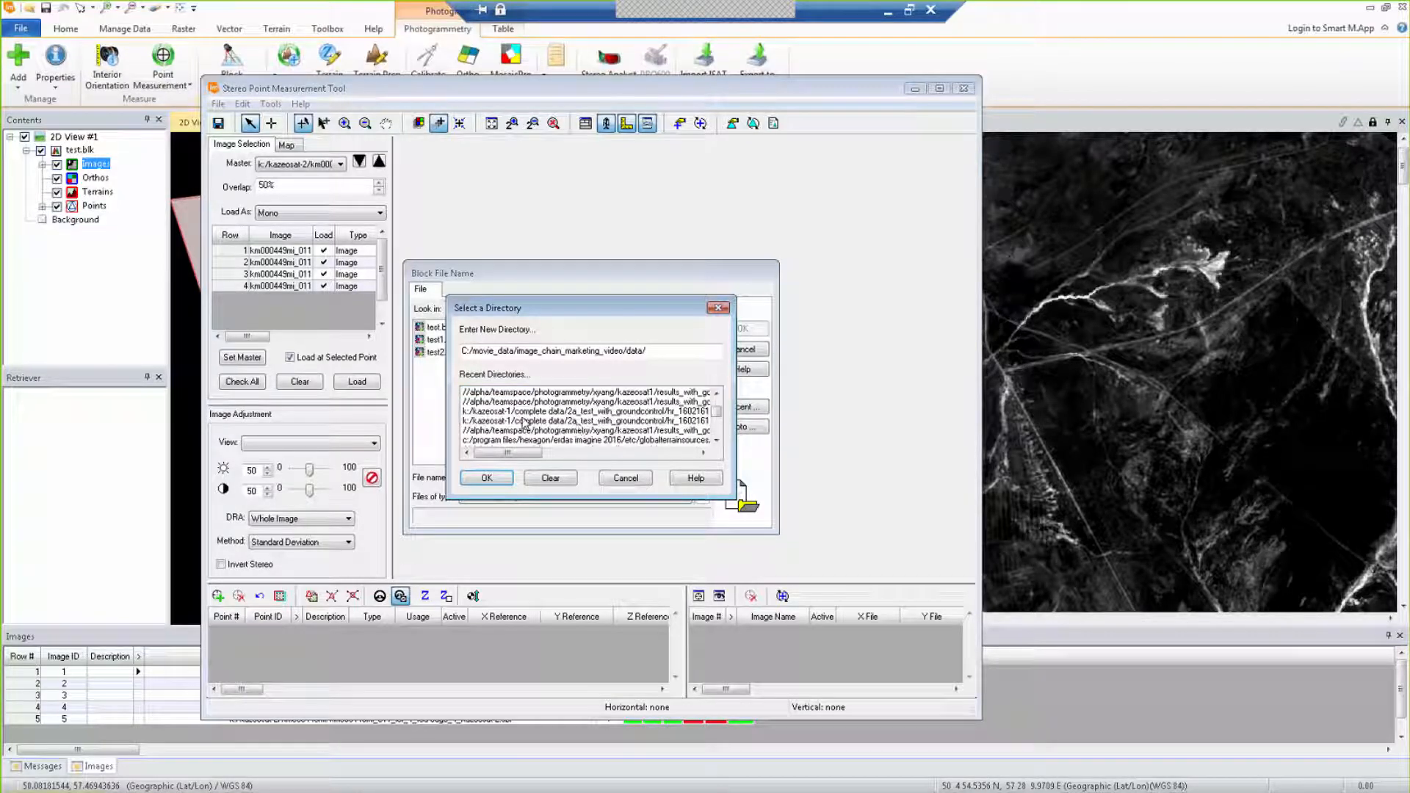
double_click(521, 394)
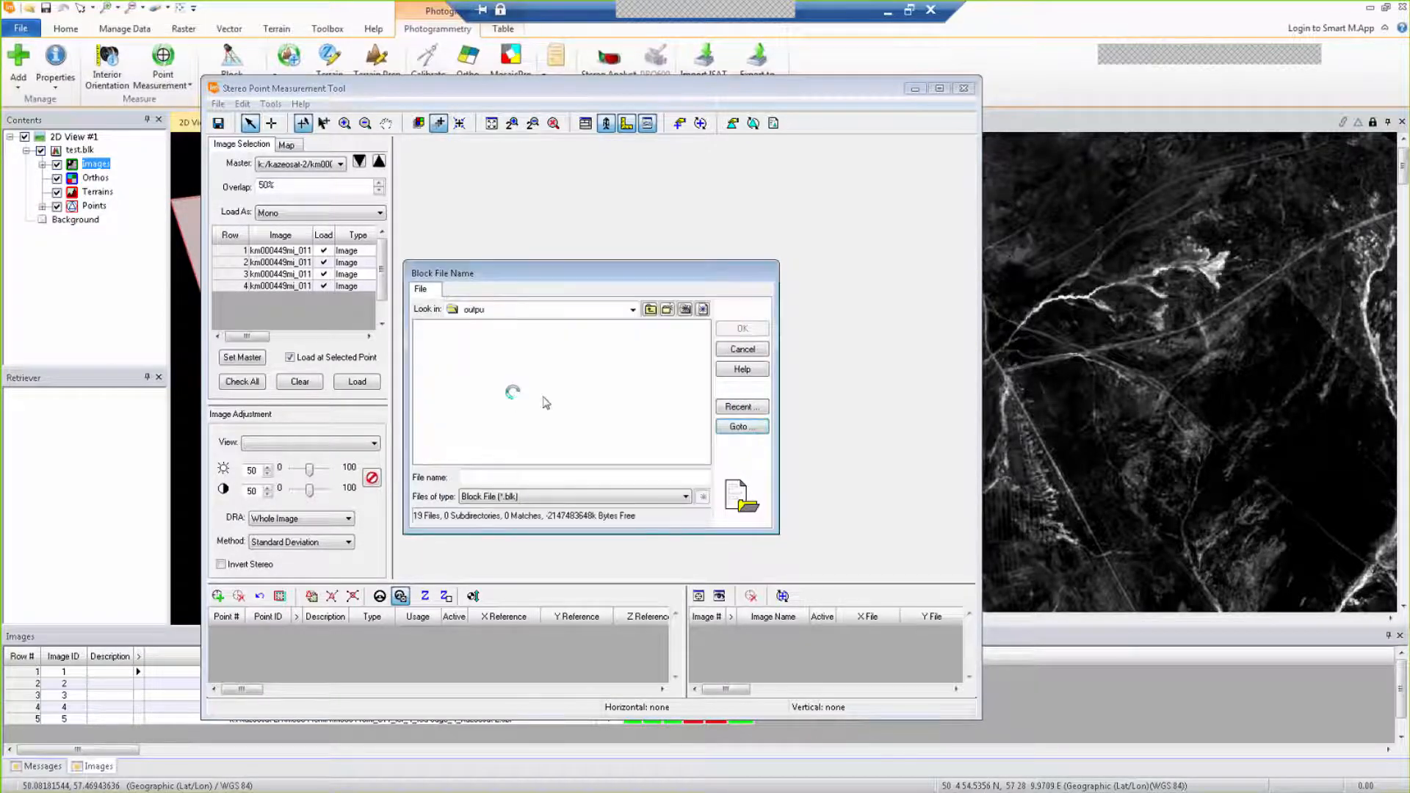
click(649, 312)
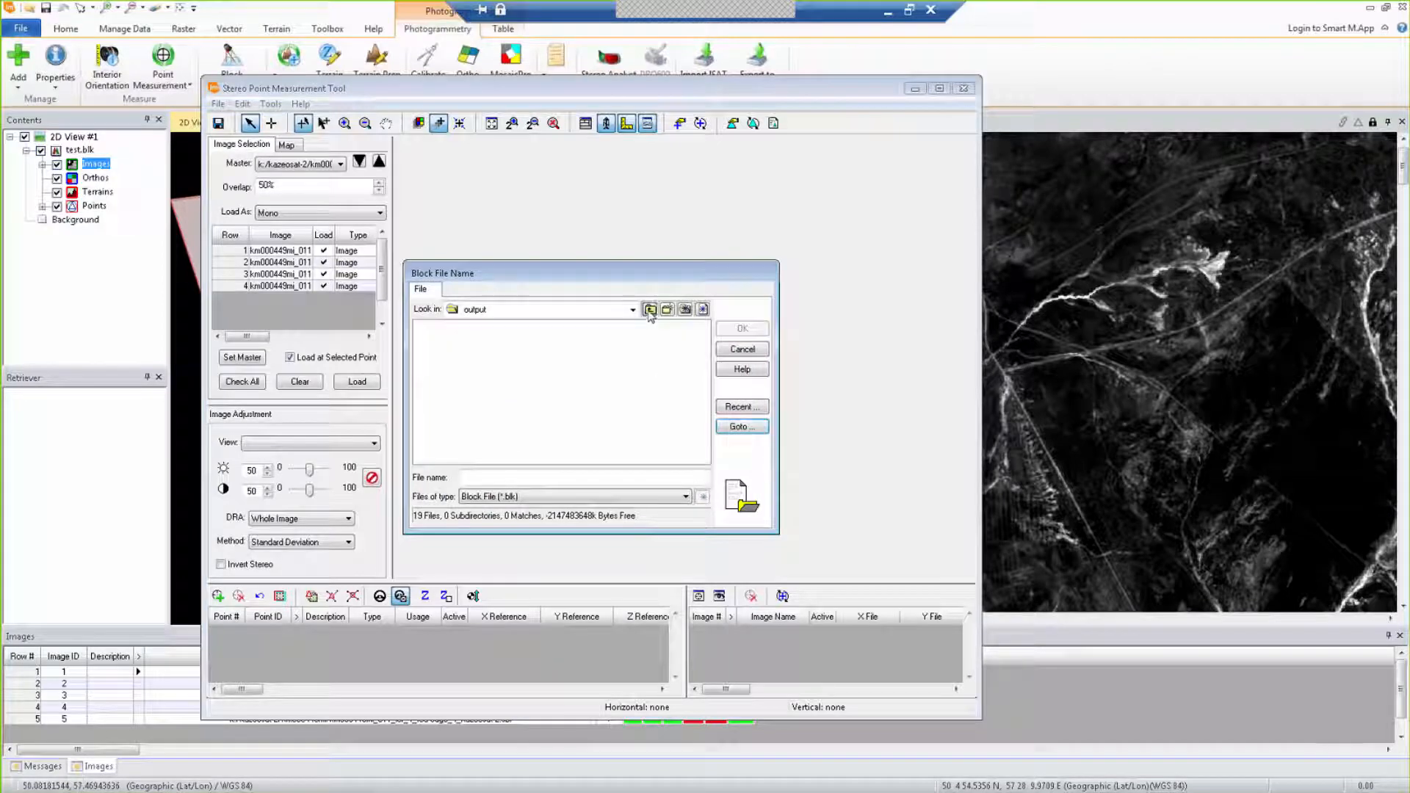
click(650, 311)
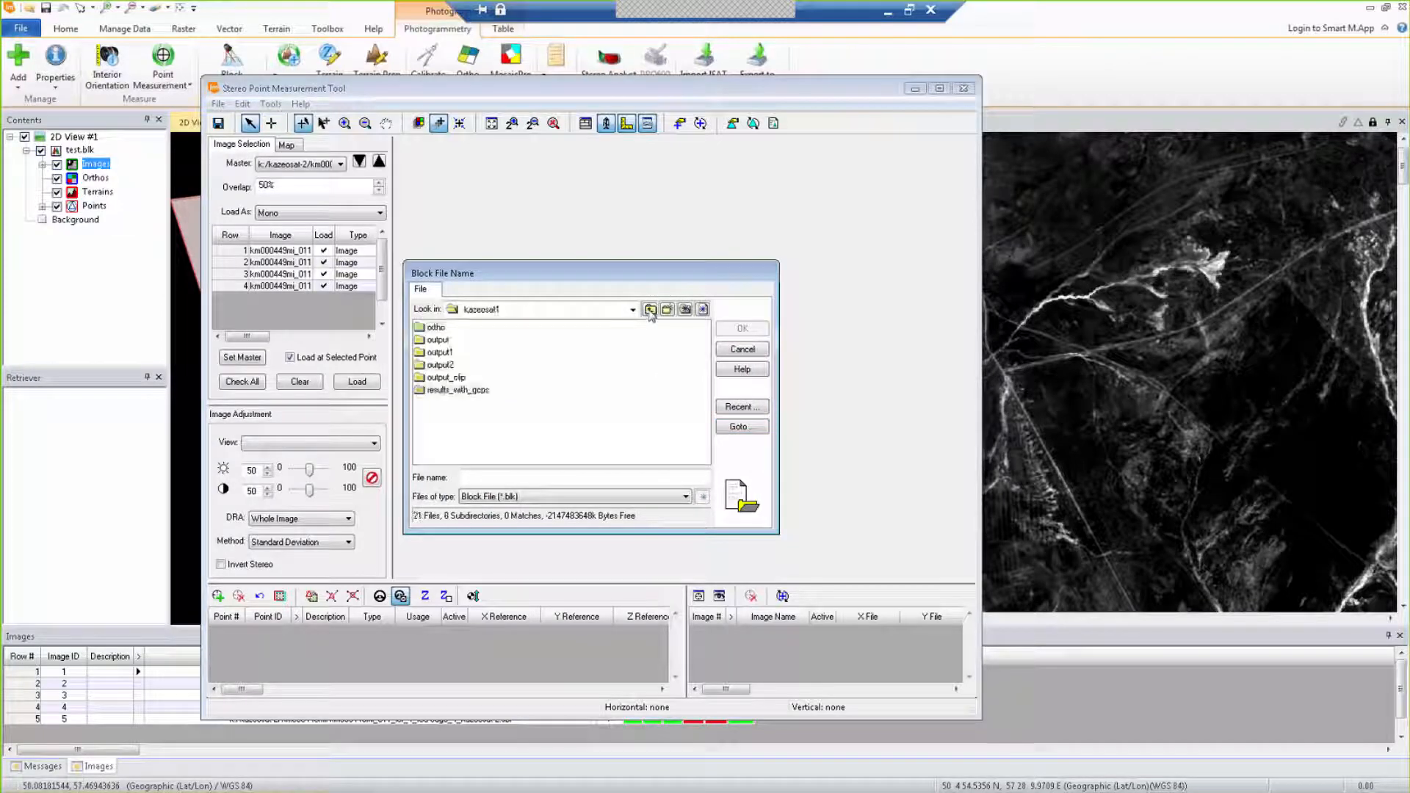
click(650, 311)
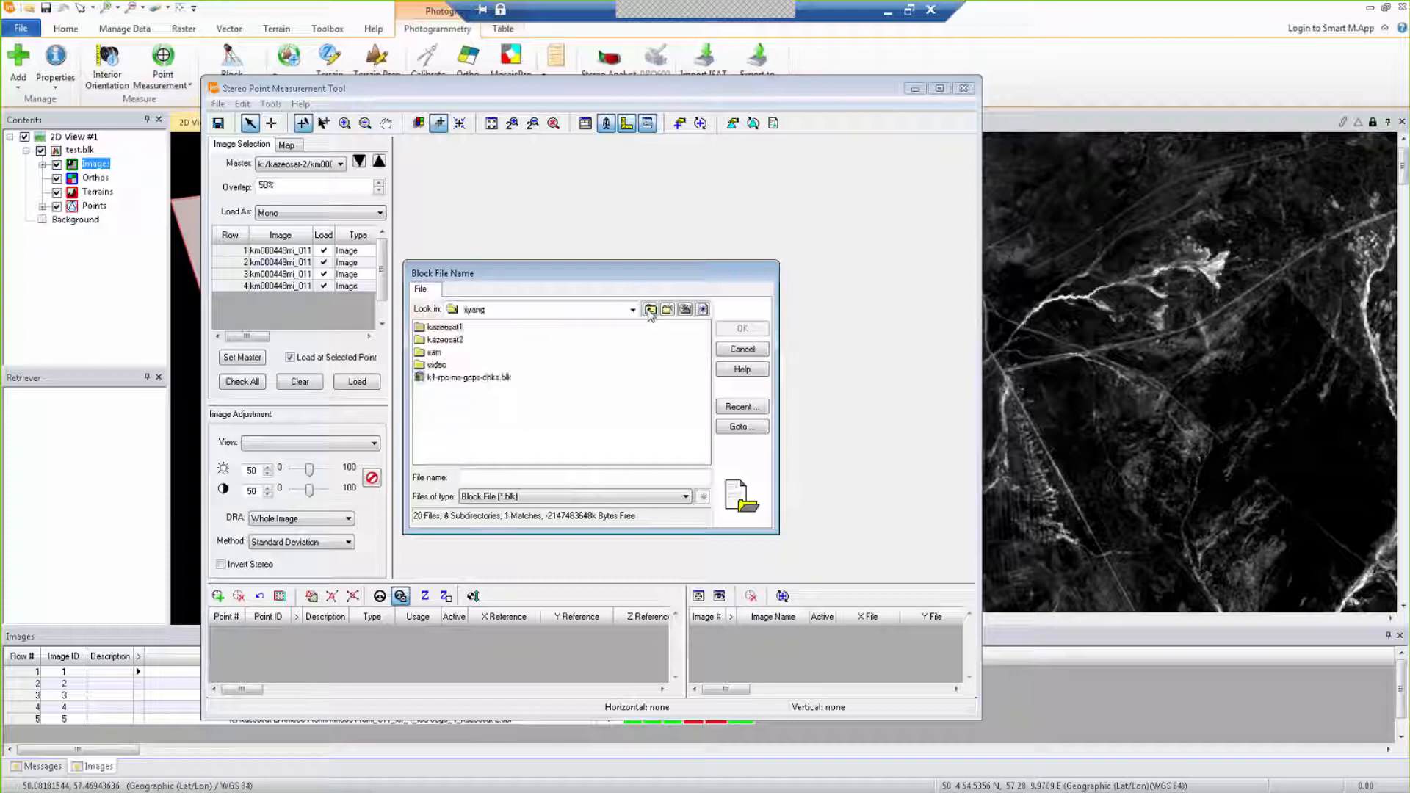
double_click(445, 340)
click(451, 326)
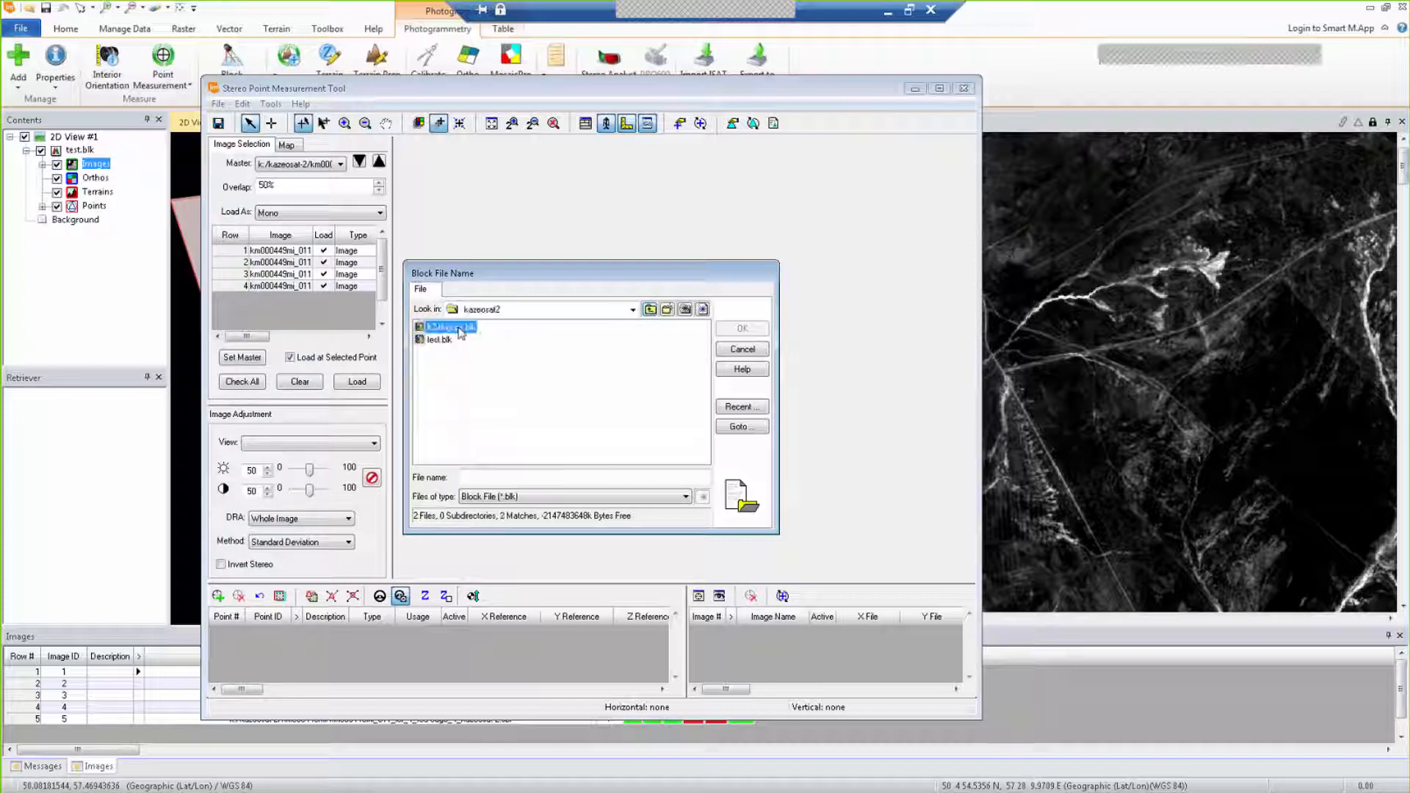
click(740, 329)
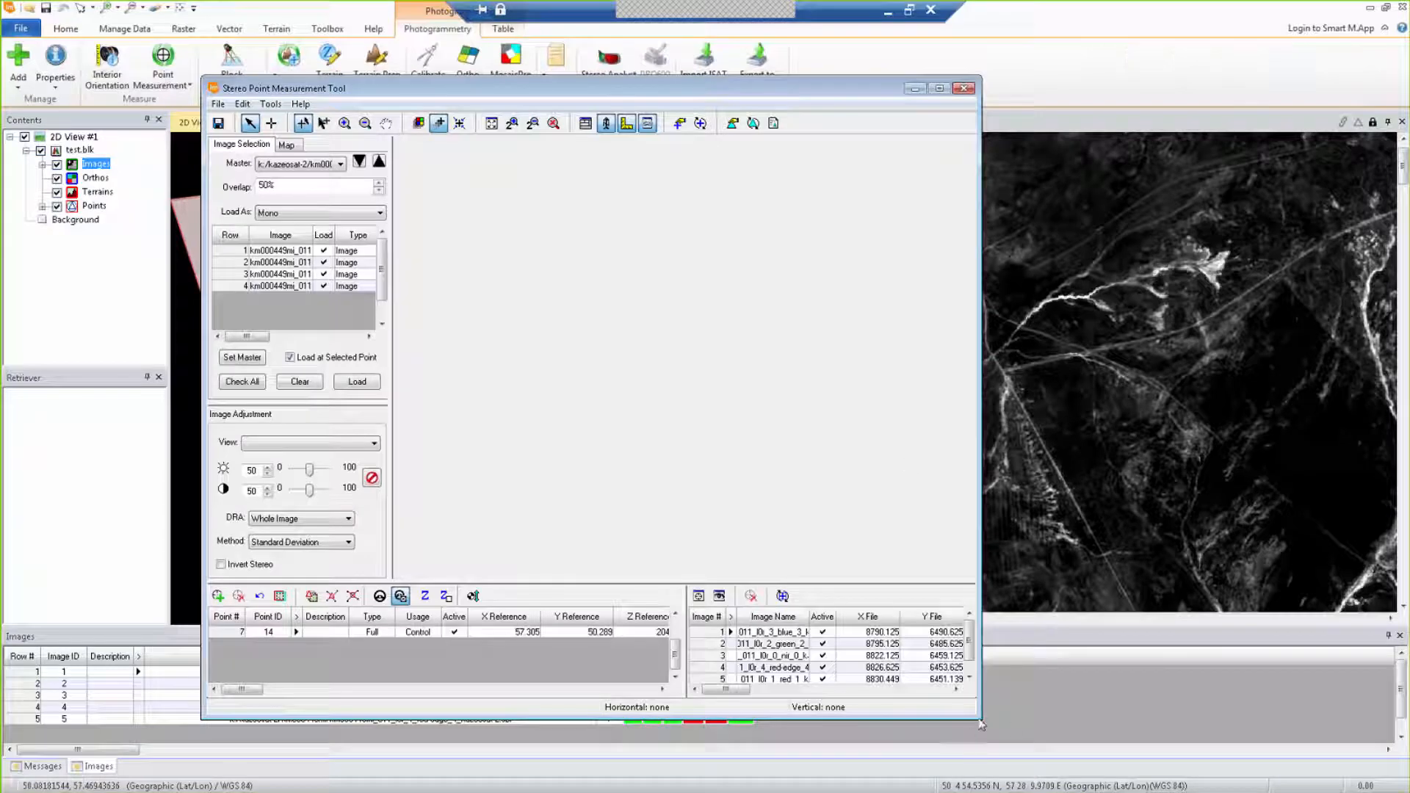
Step: Enlarge the Stereo Point Measurement window, load all checked band images into it, and reposition the window
drag(982, 720, 1094, 724)
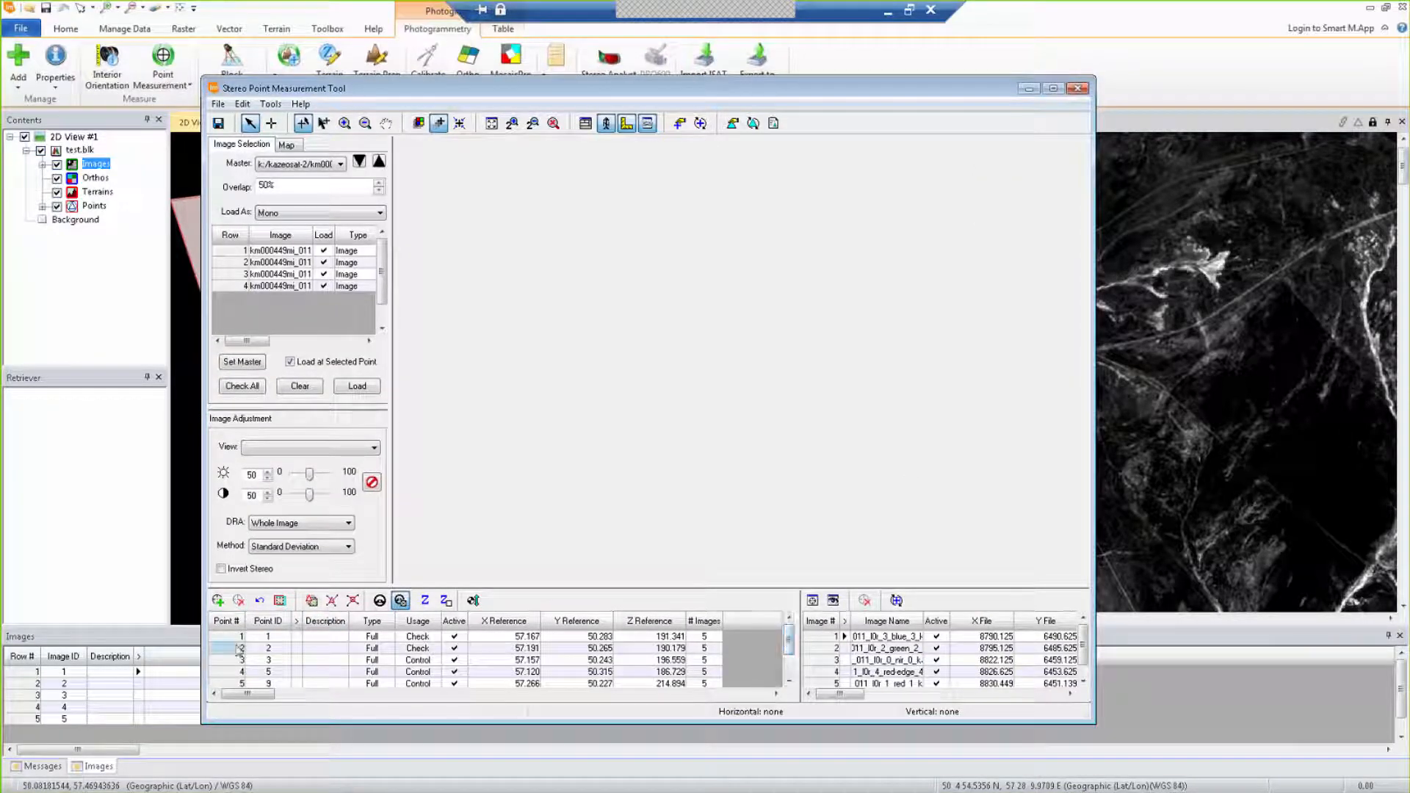
click(357, 387)
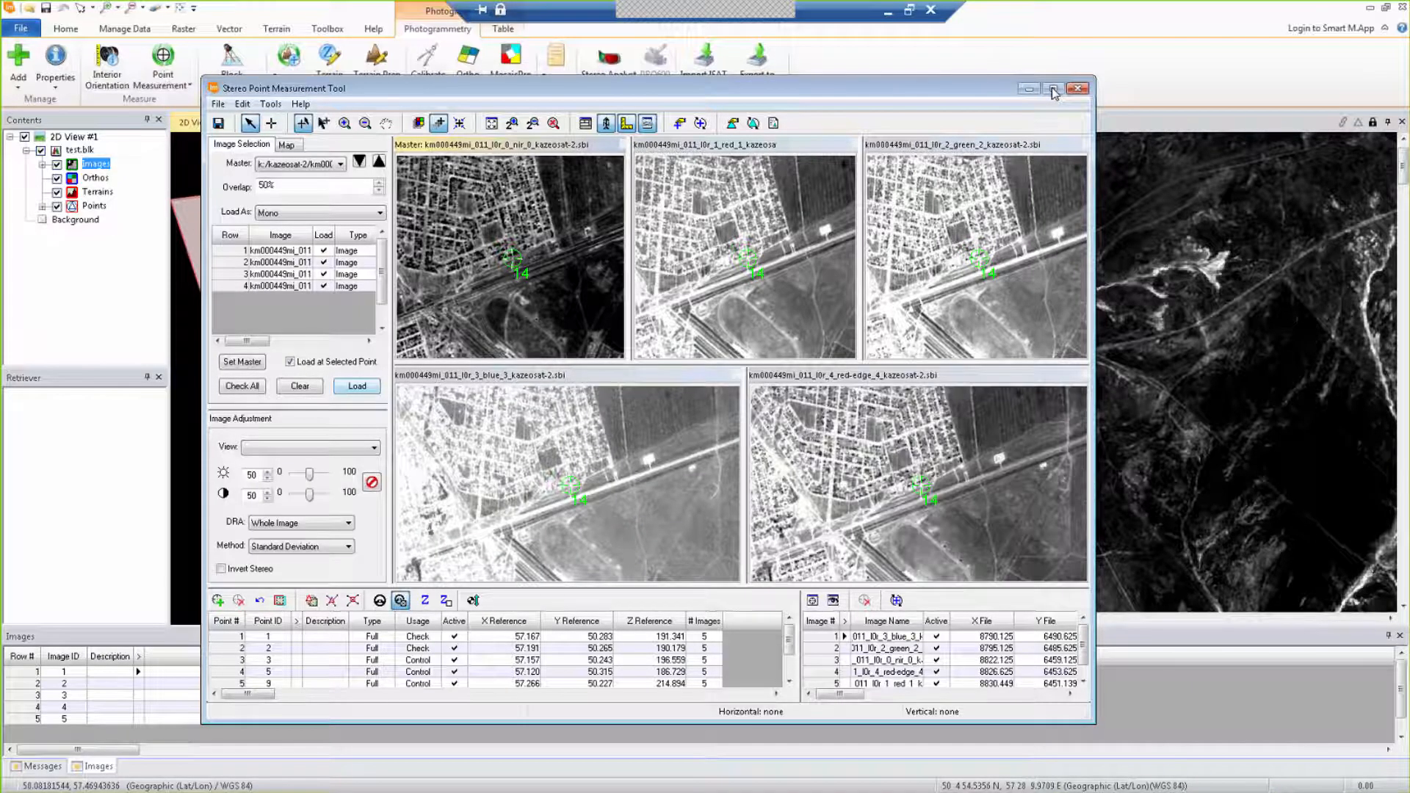
drag(949, 91, 935, 68)
Step: Examine the locations of points 1, 2, 3 and 5 in all five band images
click(217, 615)
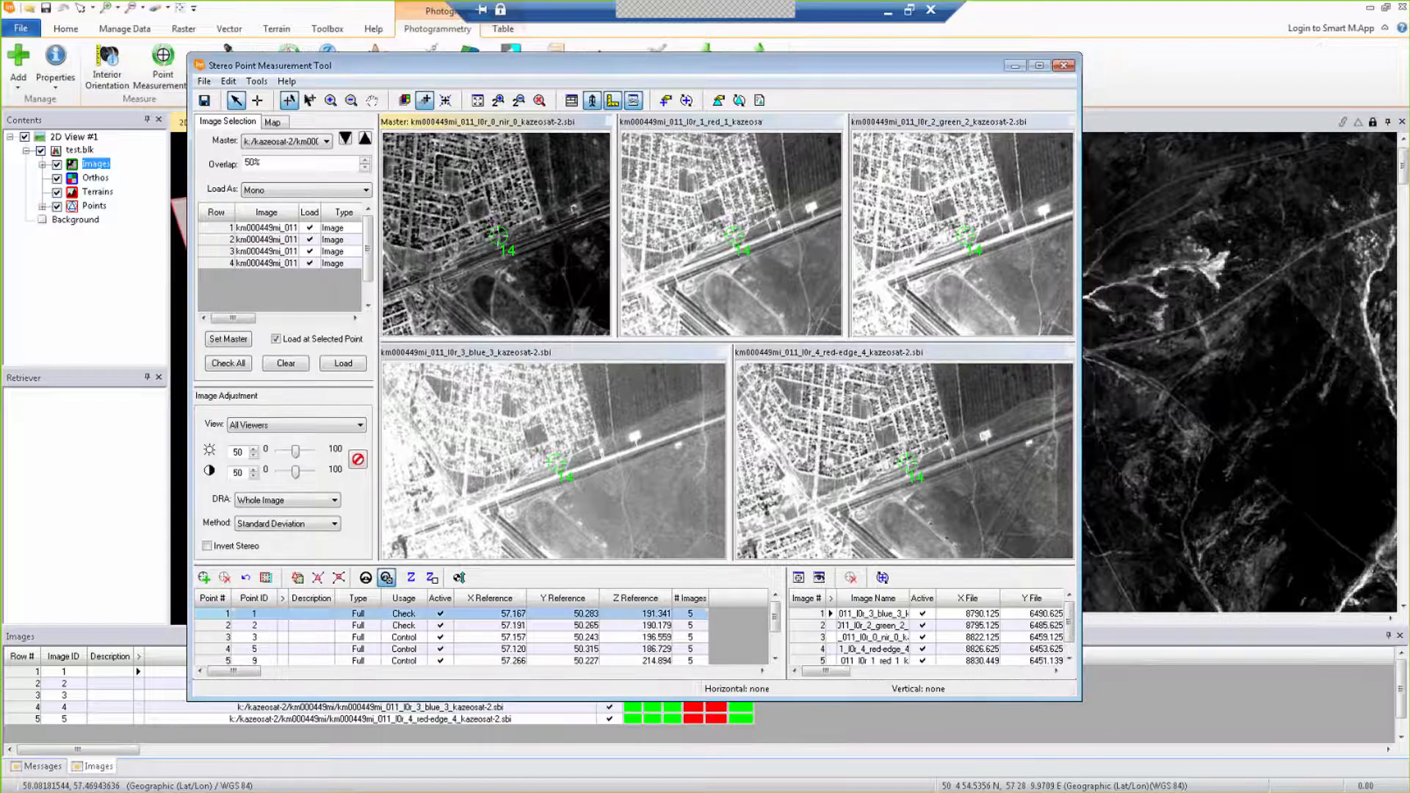
click(212, 627)
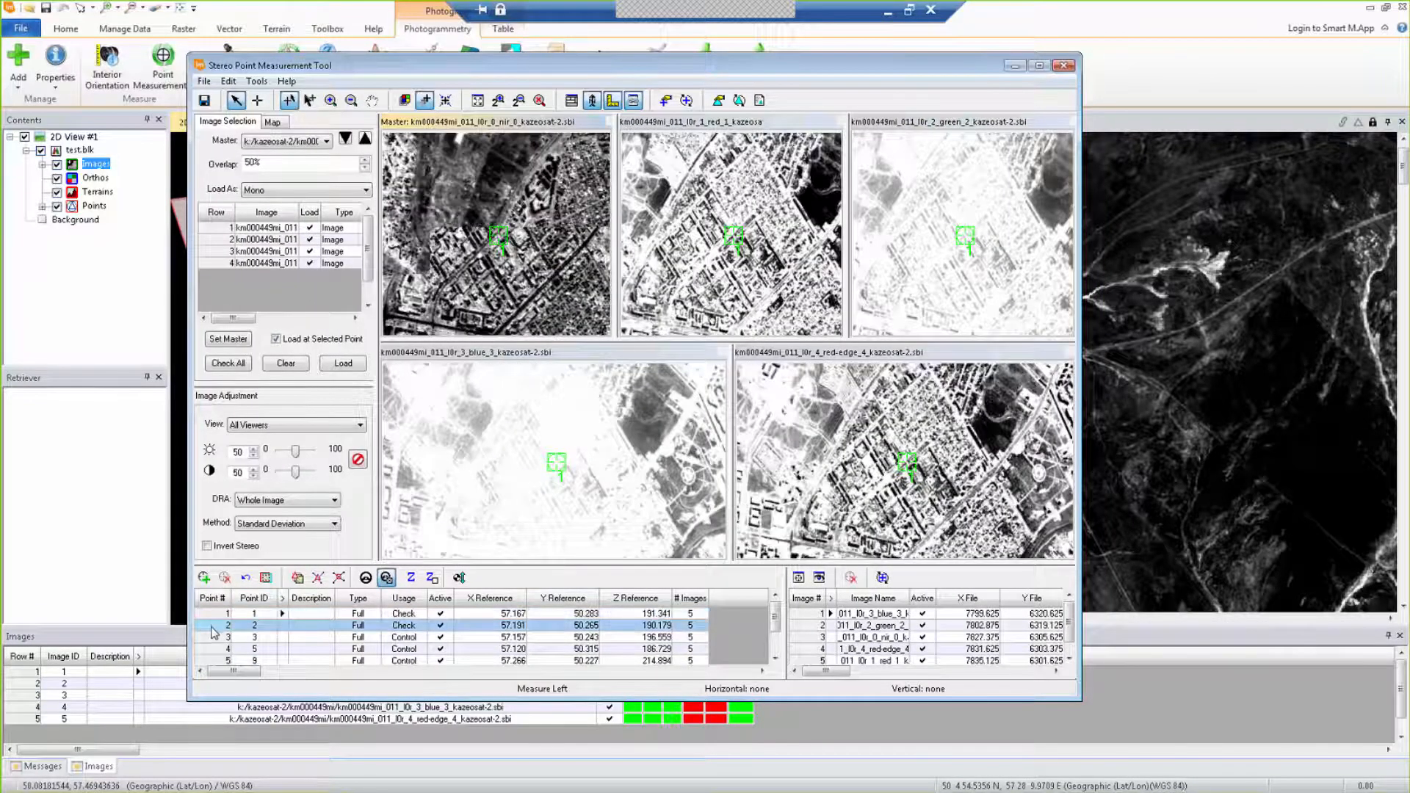
click(212, 638)
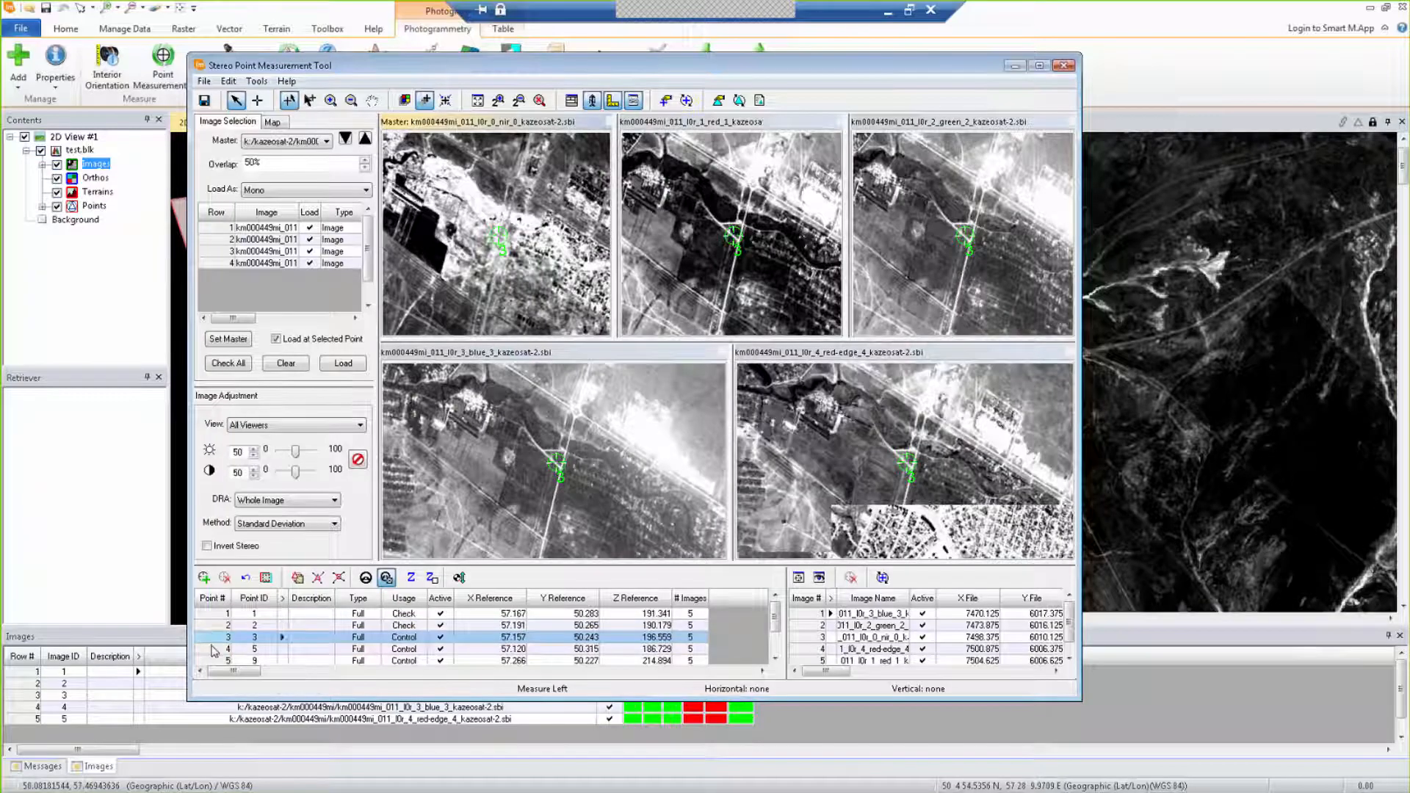
click(212, 649)
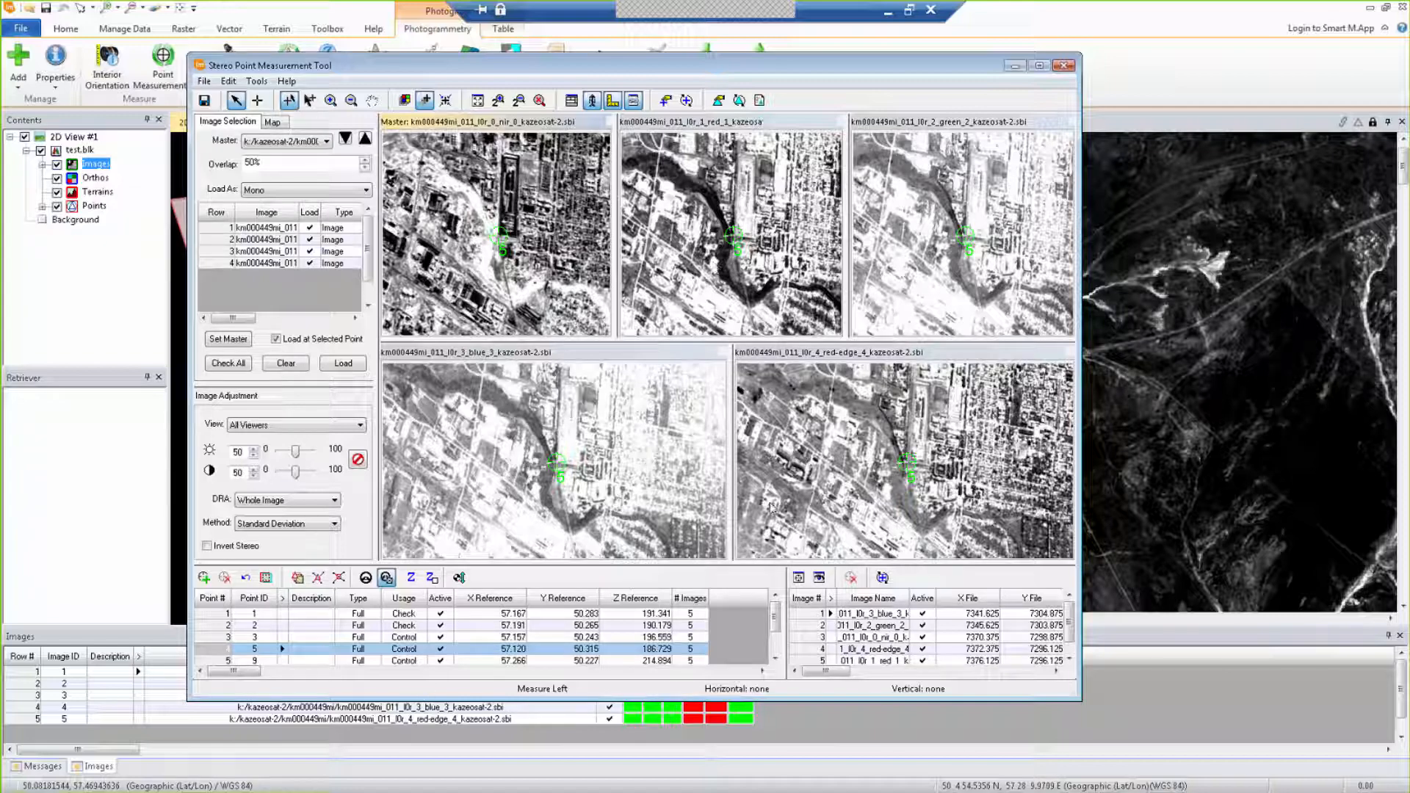
Step: Triangulate the block and accept the result, saving the changes and reloading the images before closing the measurement tool
click(739, 102)
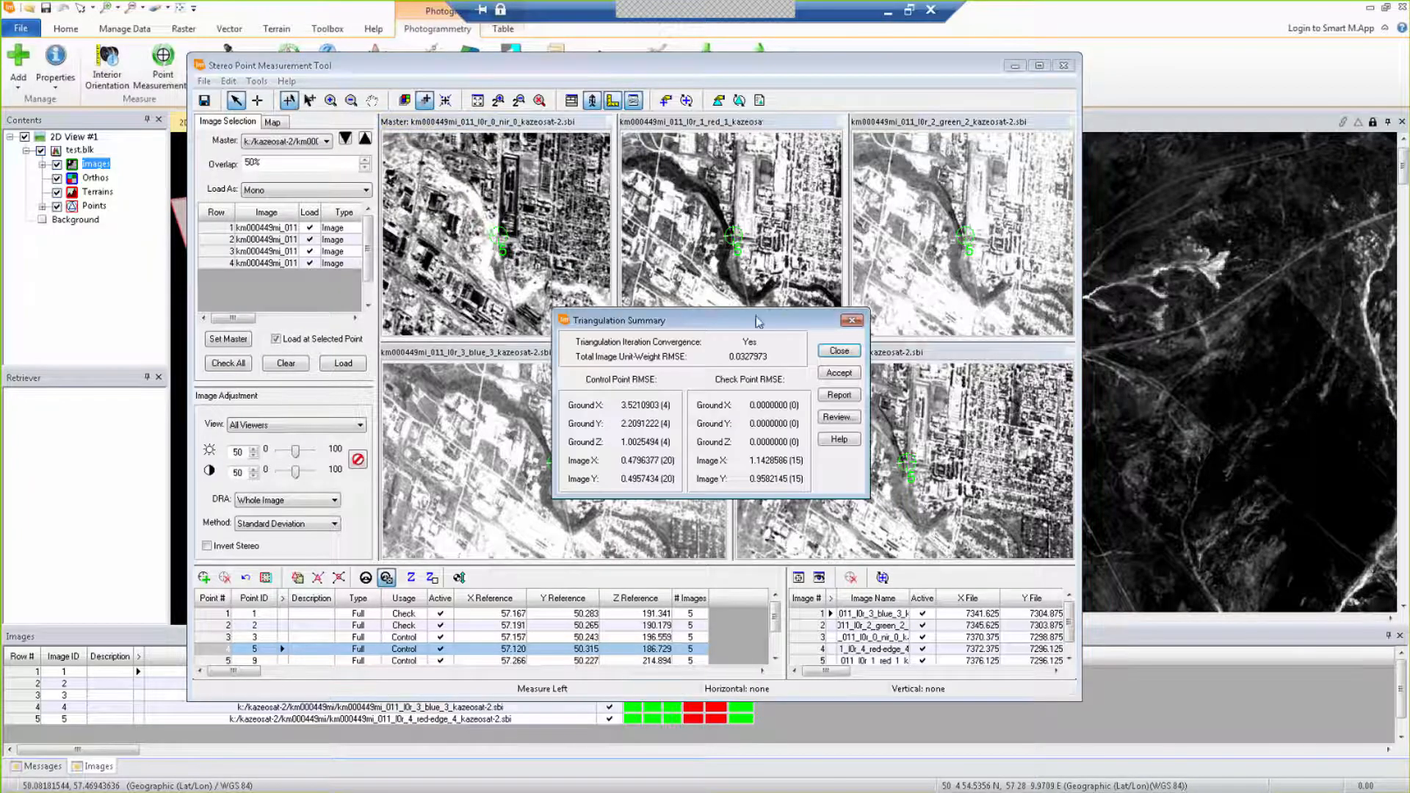
drag(754, 328, 738, 224)
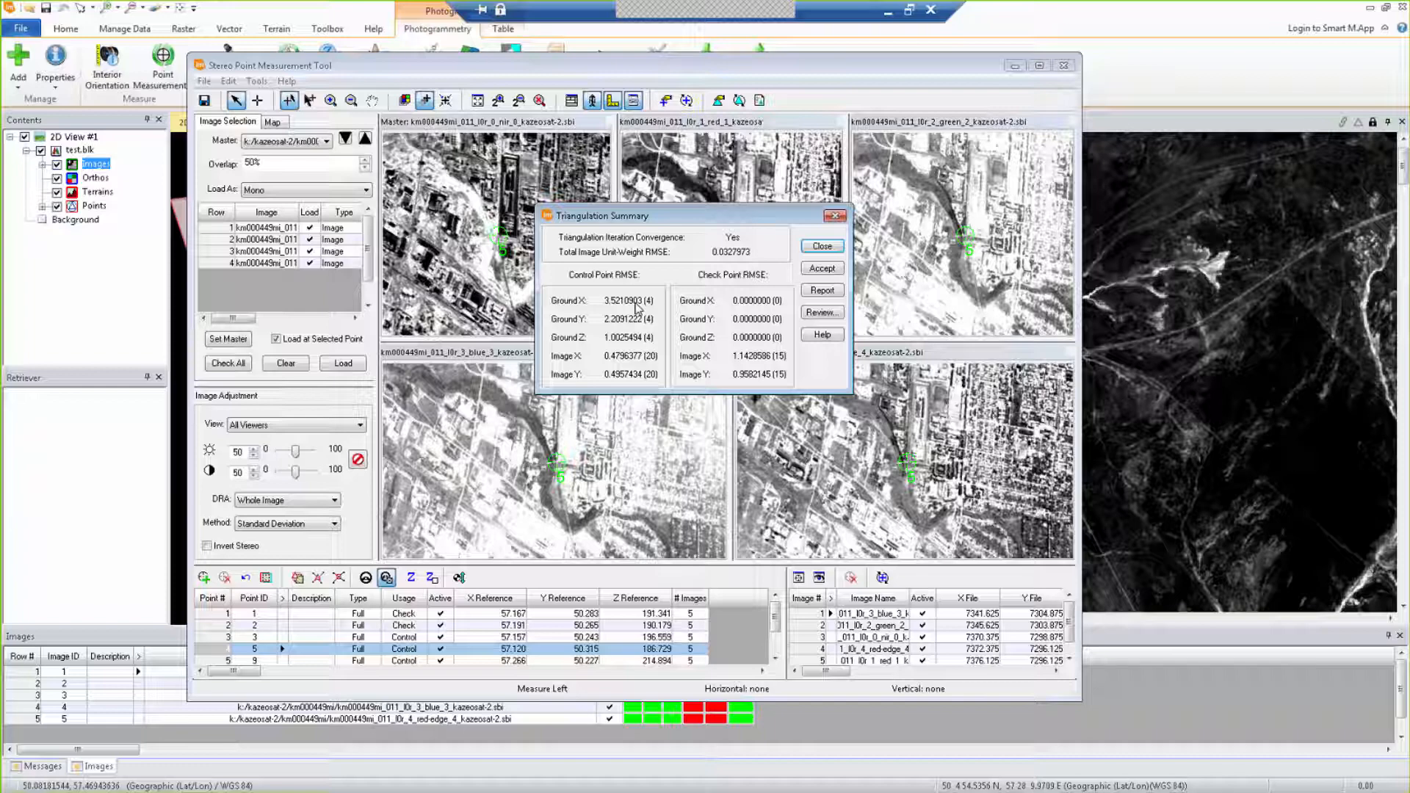
click(823, 271)
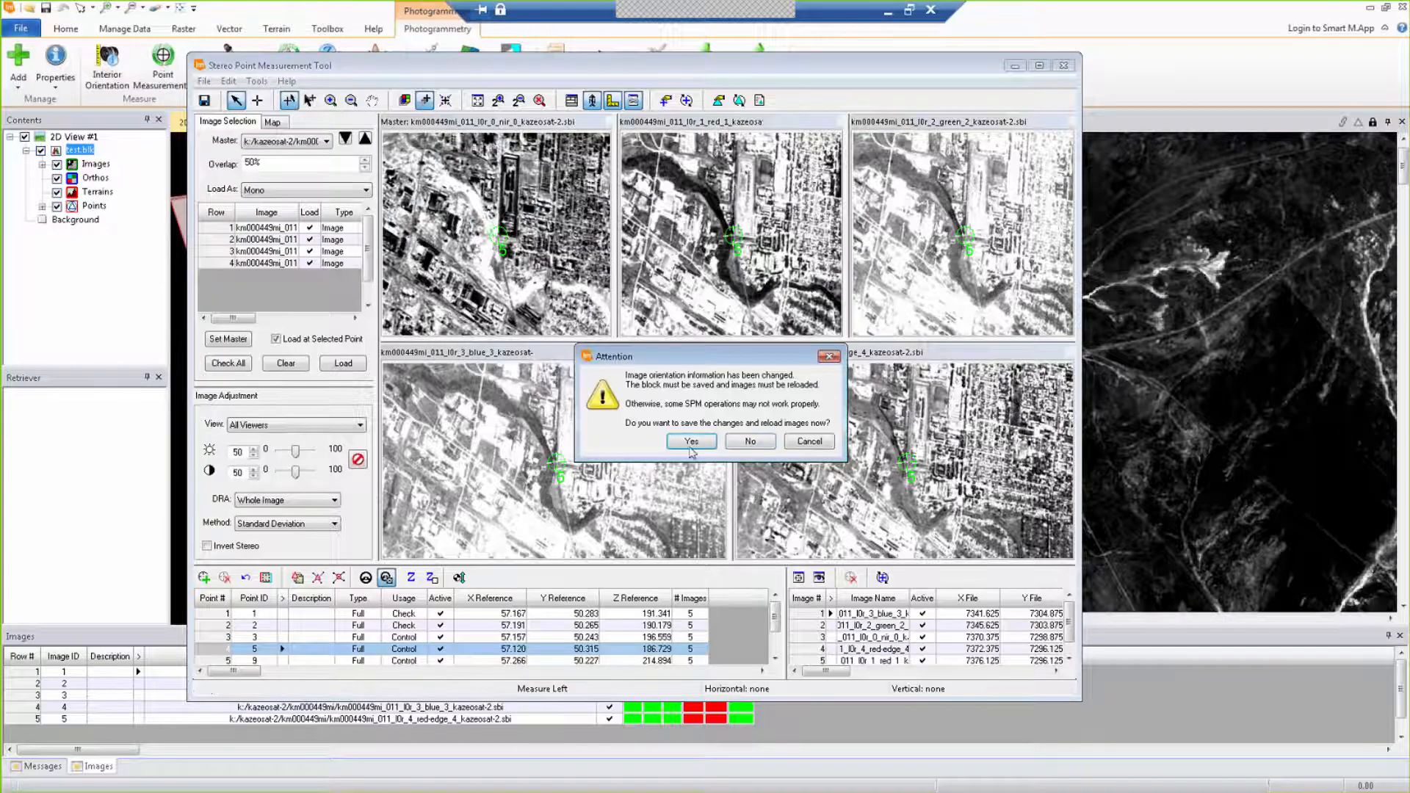
click(691, 443)
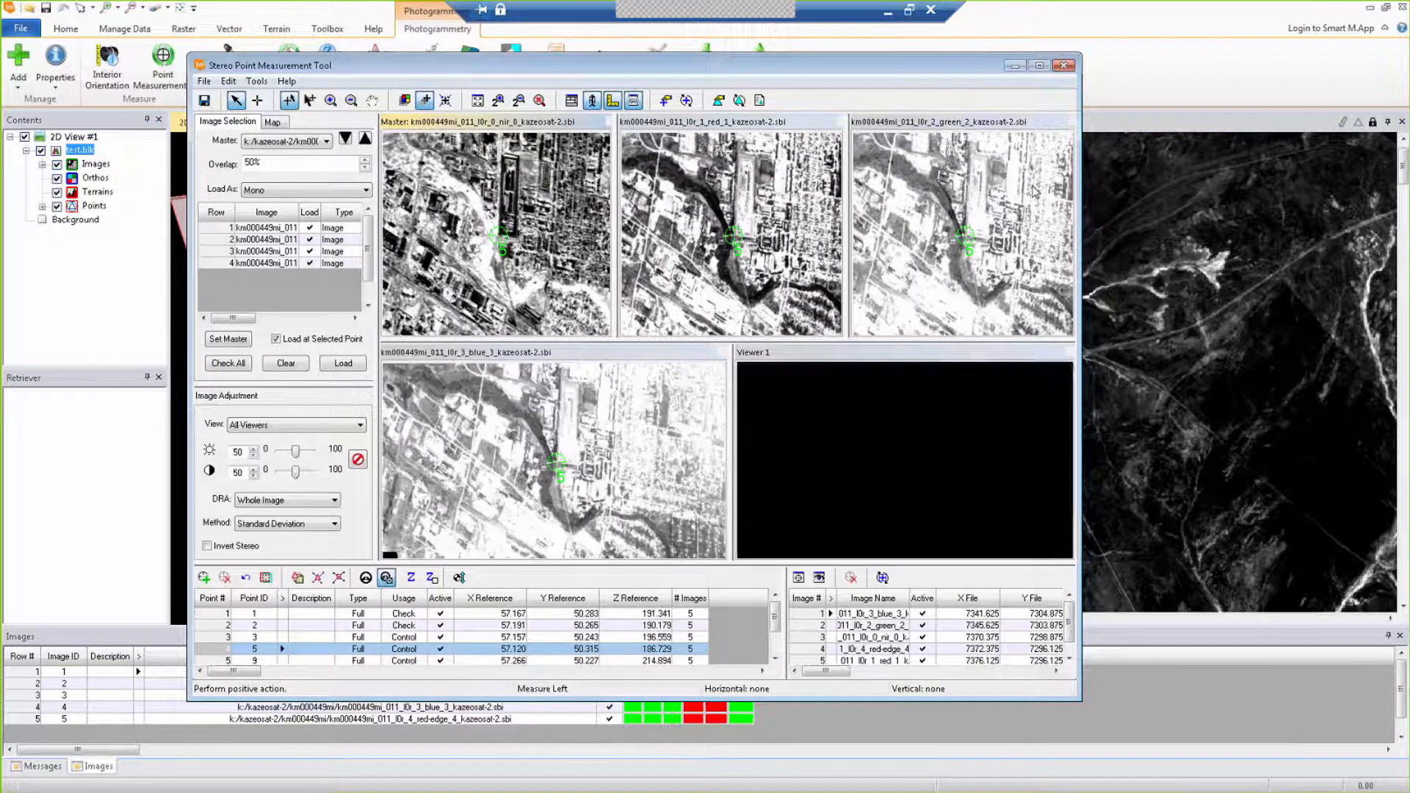
click(1062, 67)
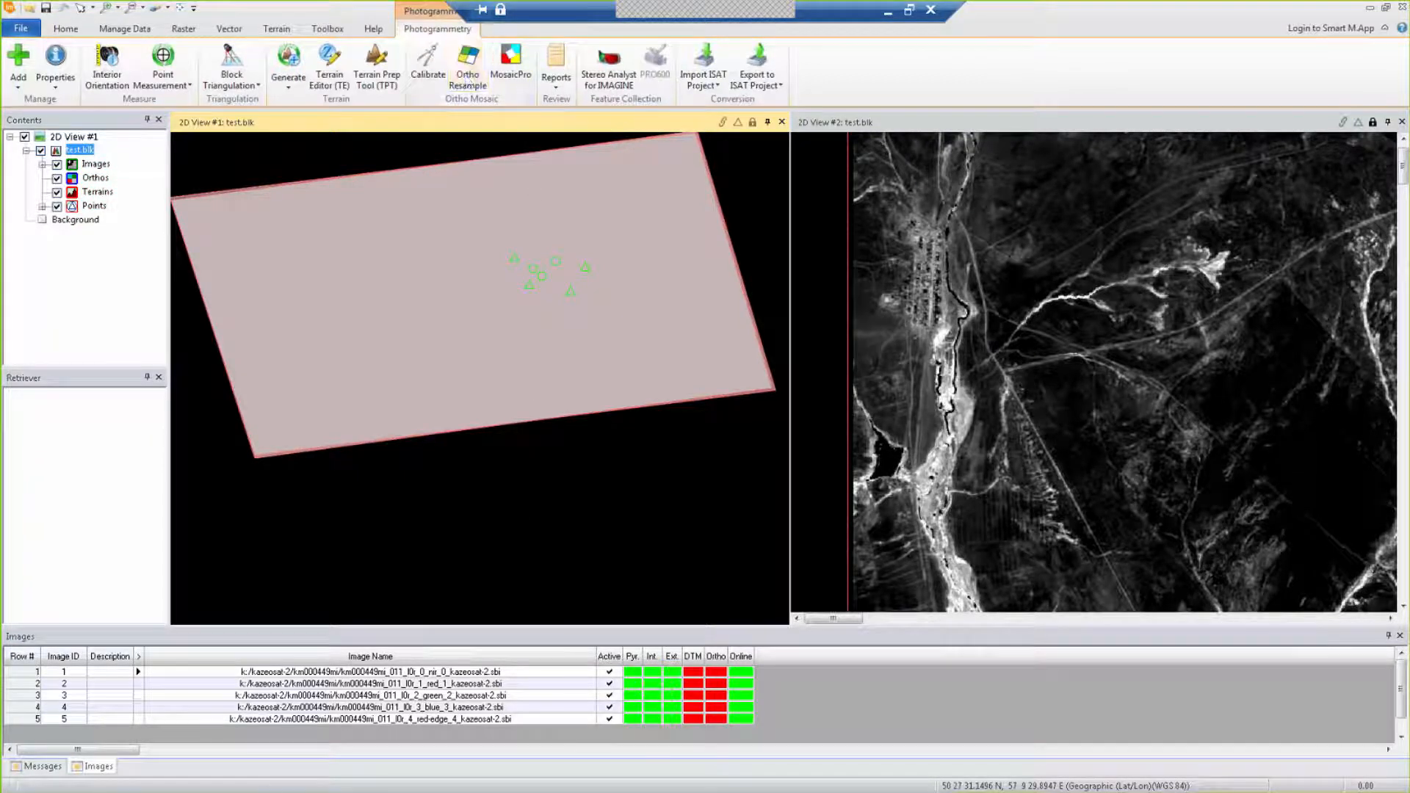
Step: Open Ortho Resampling for all five block images and widen its dialog
drag(15, 671, 19, 721)
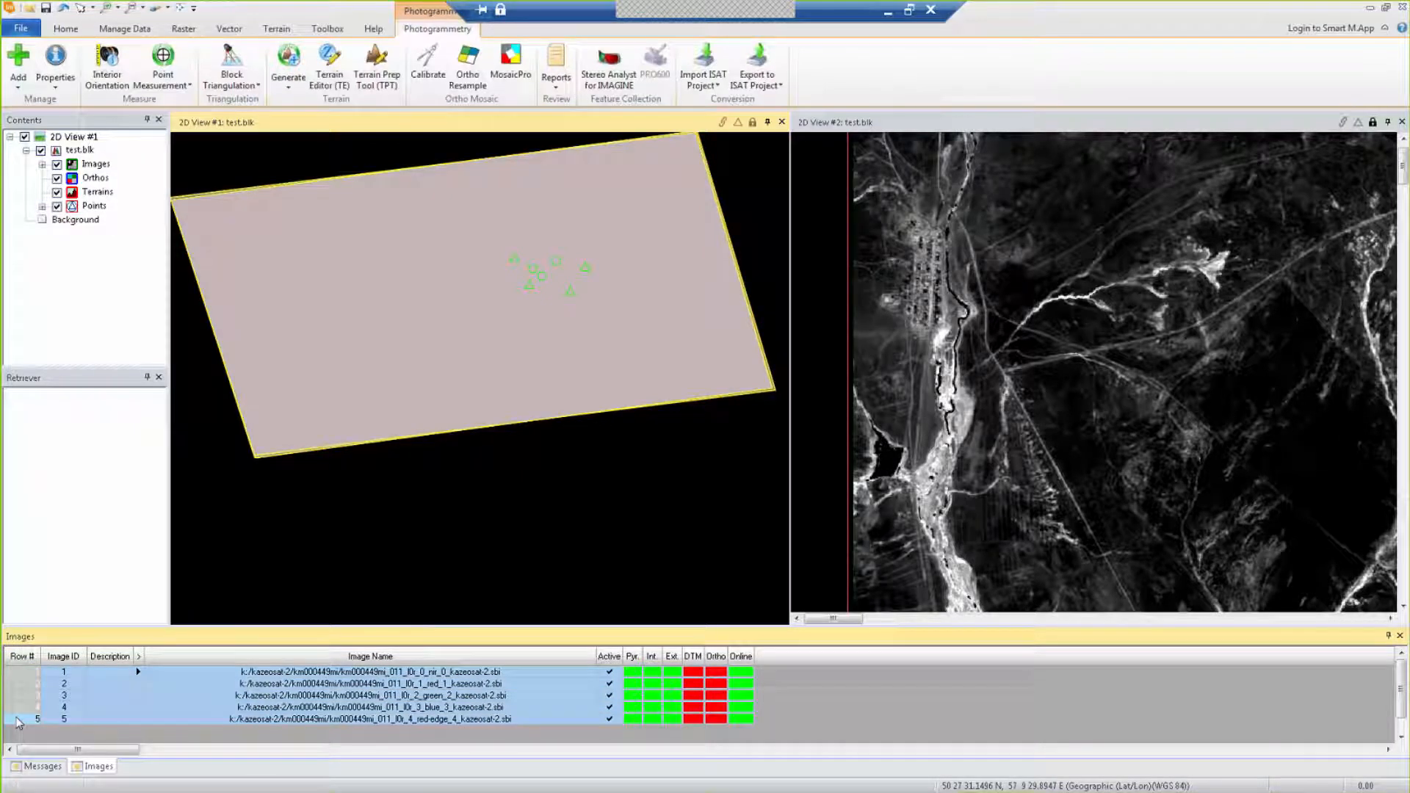
click(23, 673)
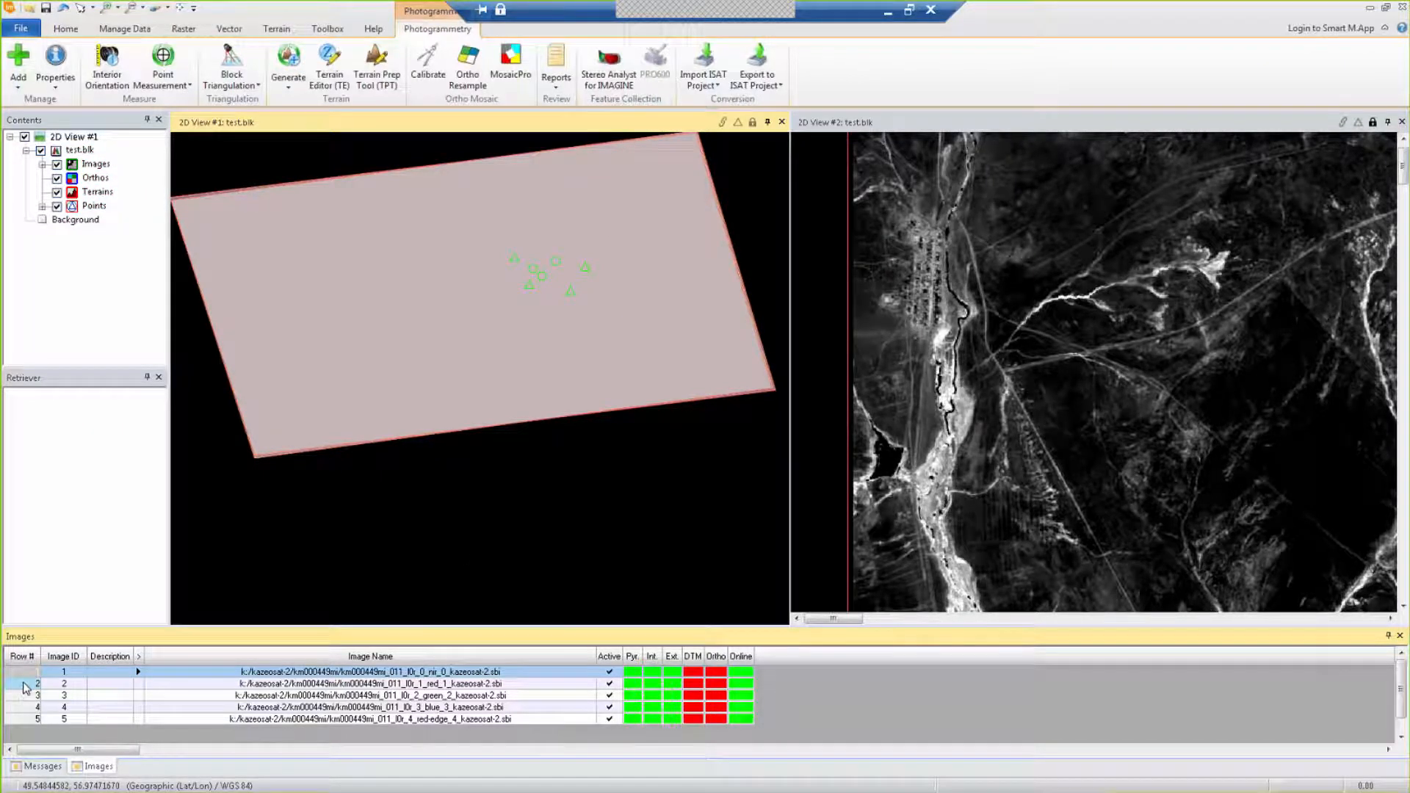
click(24, 657)
drag(23, 671, 19, 720)
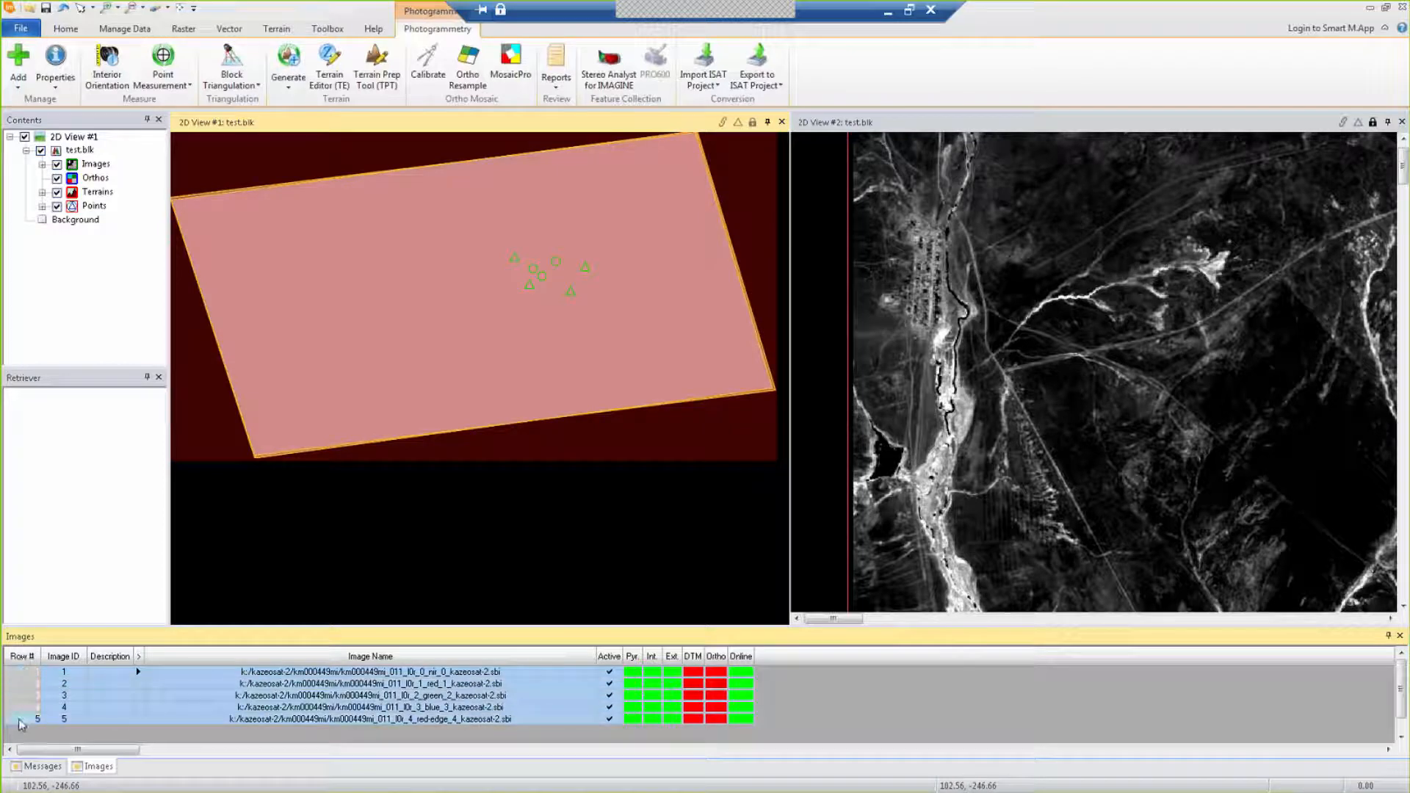
click(468, 65)
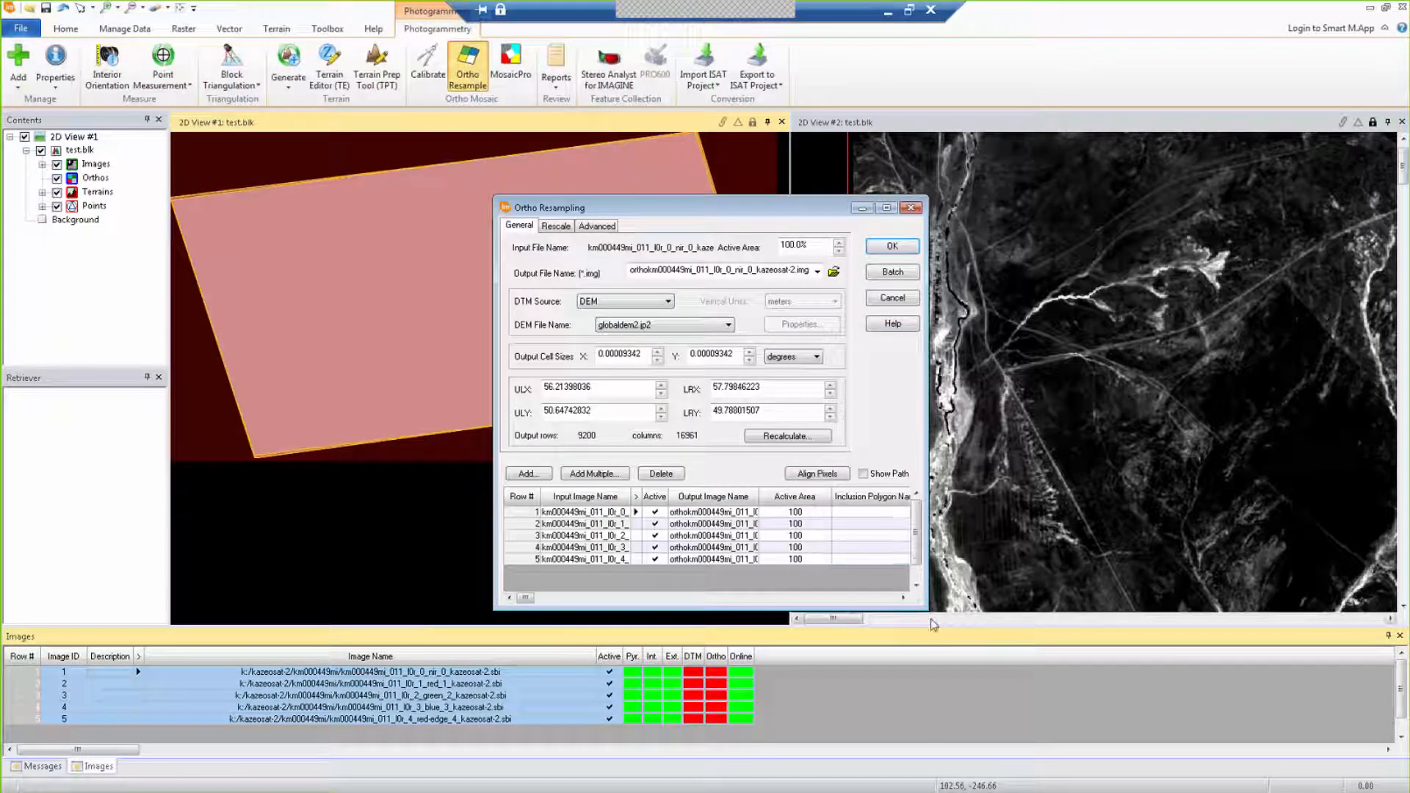
drag(928, 610, 1041, 630)
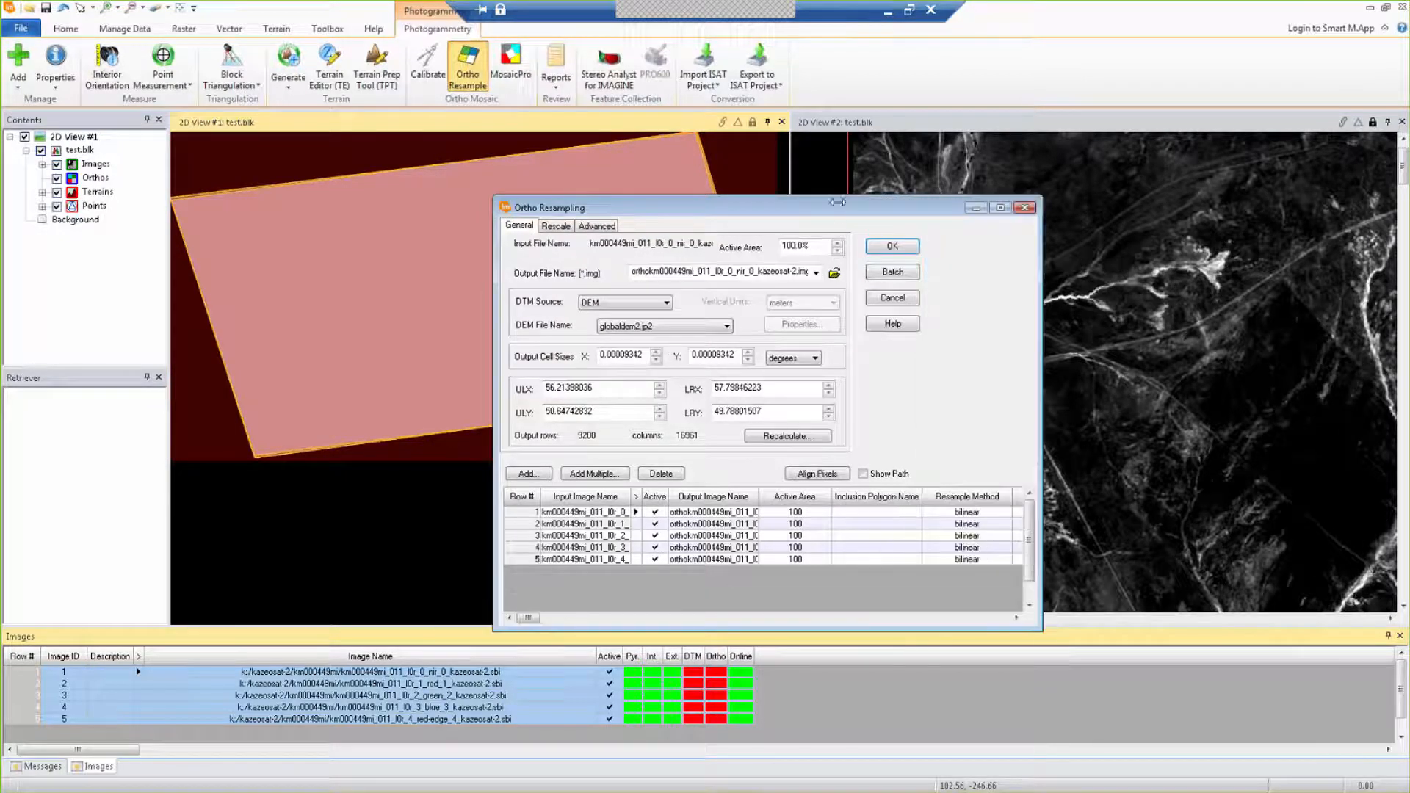
Step: Set the NIR image's X and Y output cell sizes to 0.0005 degrees
drag(620, 355, 648, 356)
text(5)
click(716, 356)
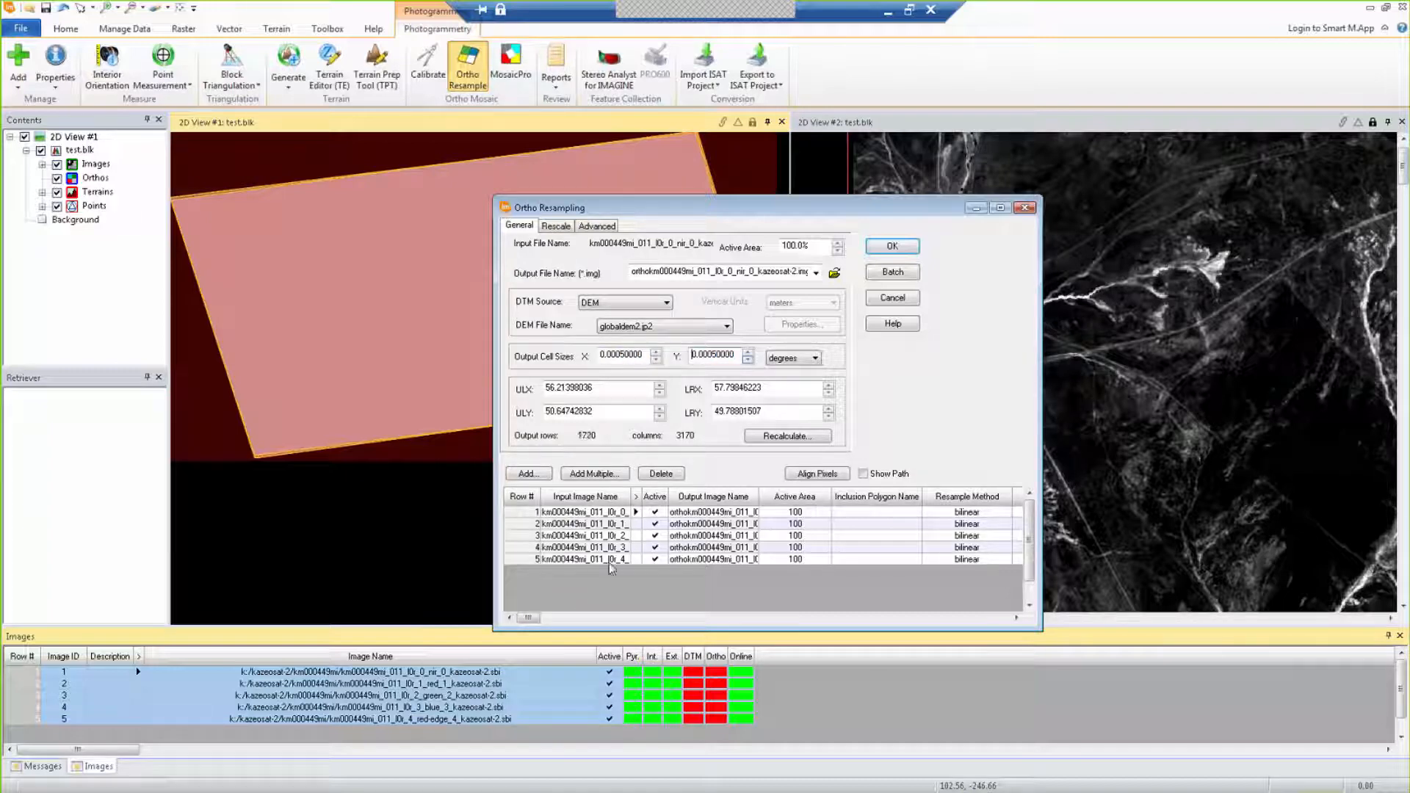
Step: Remove the RED, GREEN, BLUE and RED-EDGE images from the resampling list, keeping the existing RED output file
click(526, 522)
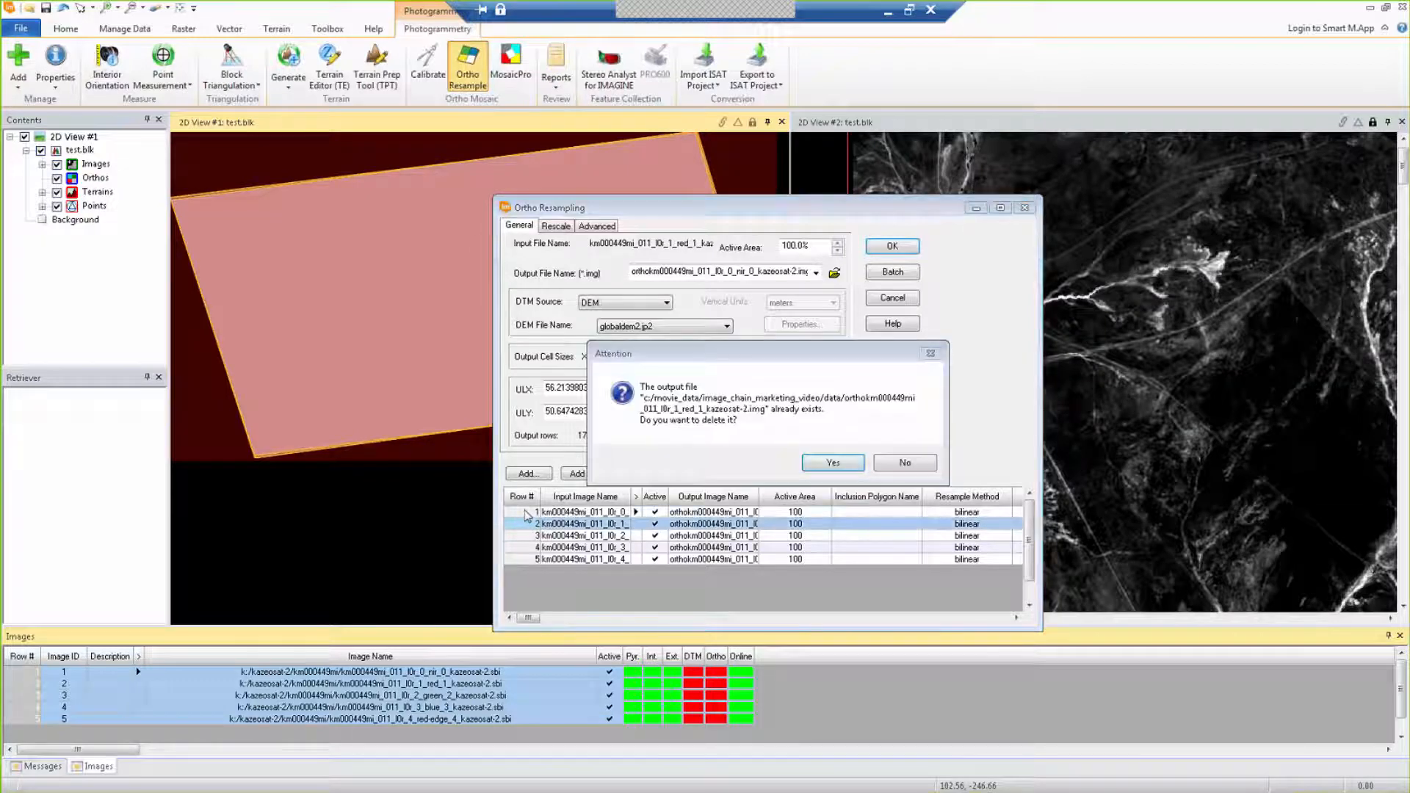
click(907, 463)
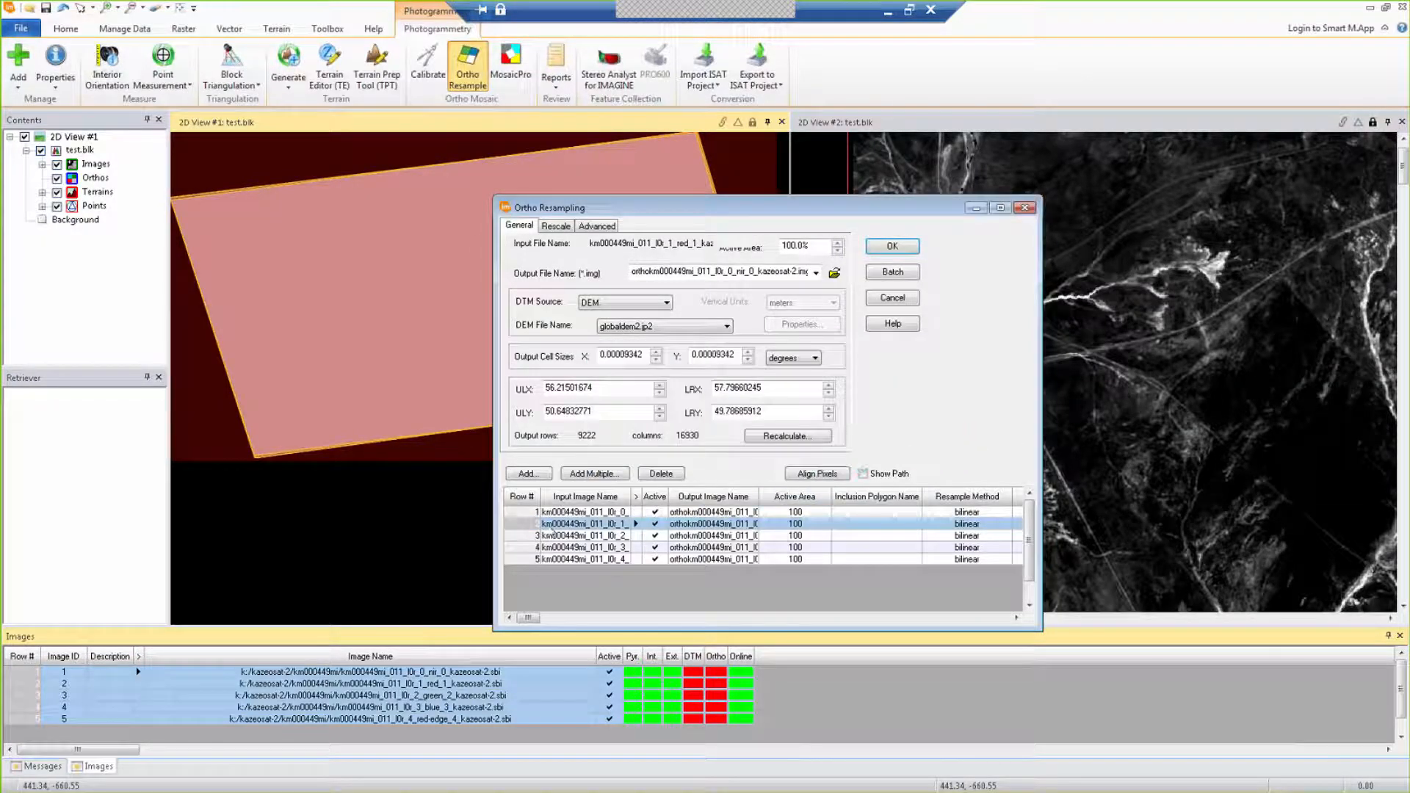
drag(540, 529, 527, 562)
right_click(525, 551)
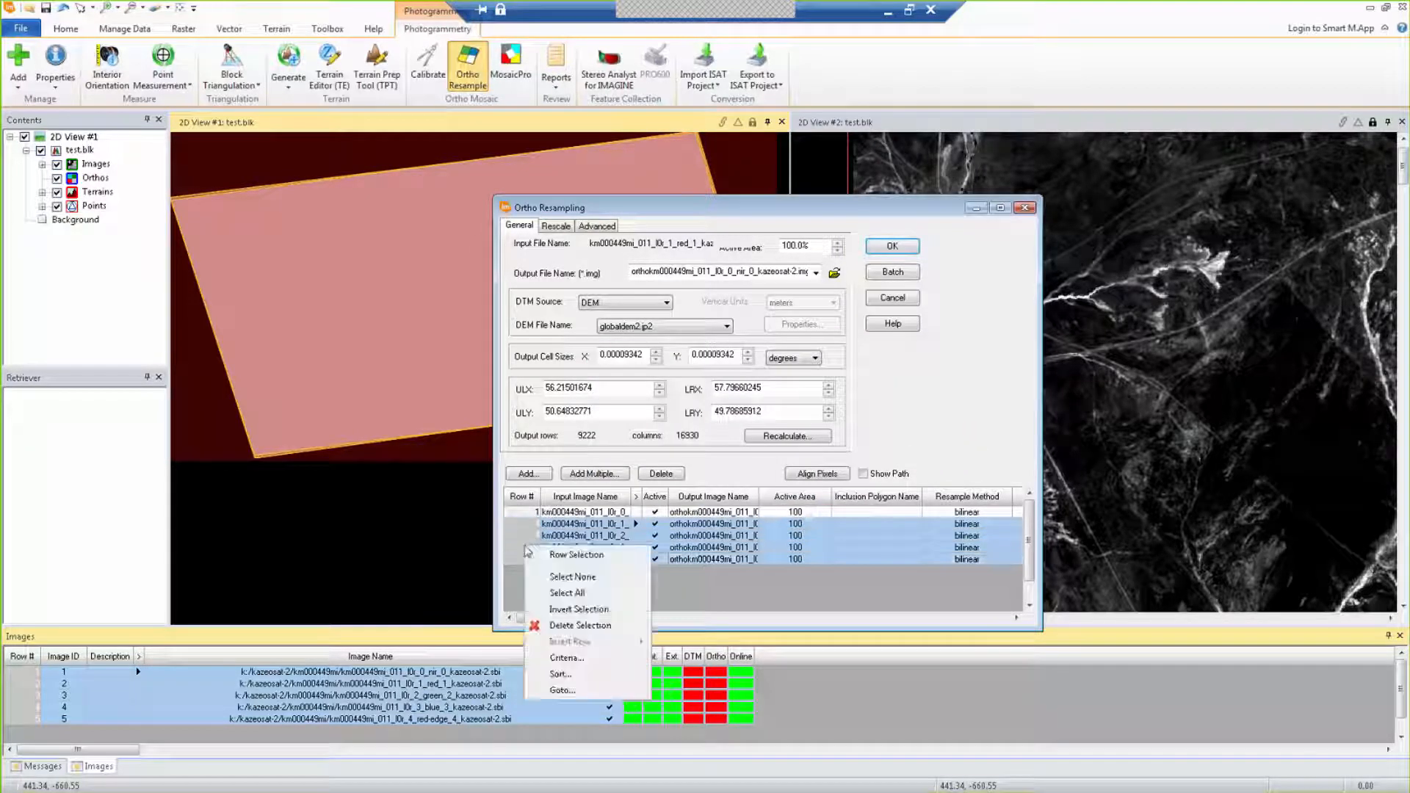
click(589, 628)
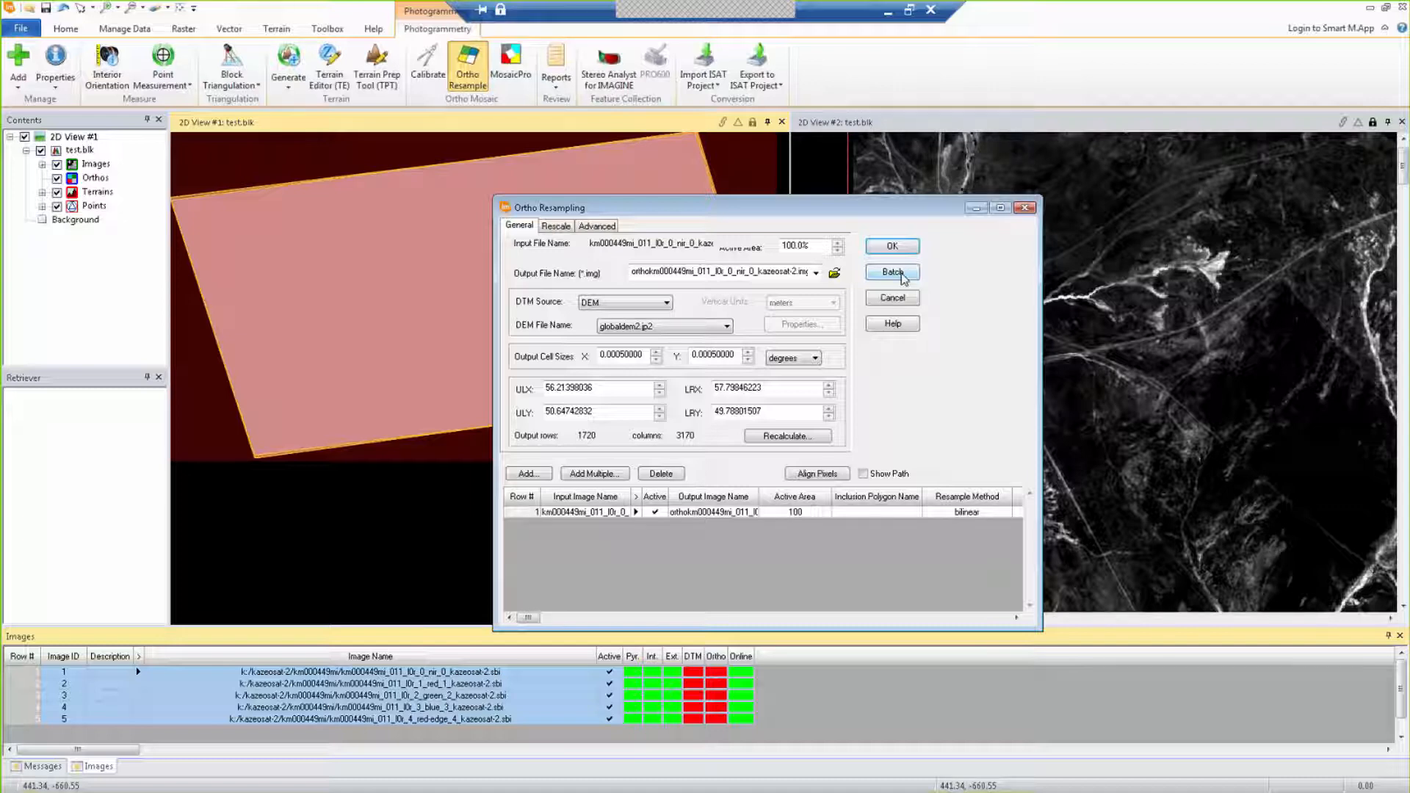
Step: Run the ortho resampling of the NIR image and open orthokm000449mi_011_l0r_0_nir_0_kazeosat-2.img in 2D View #1
click(903, 248)
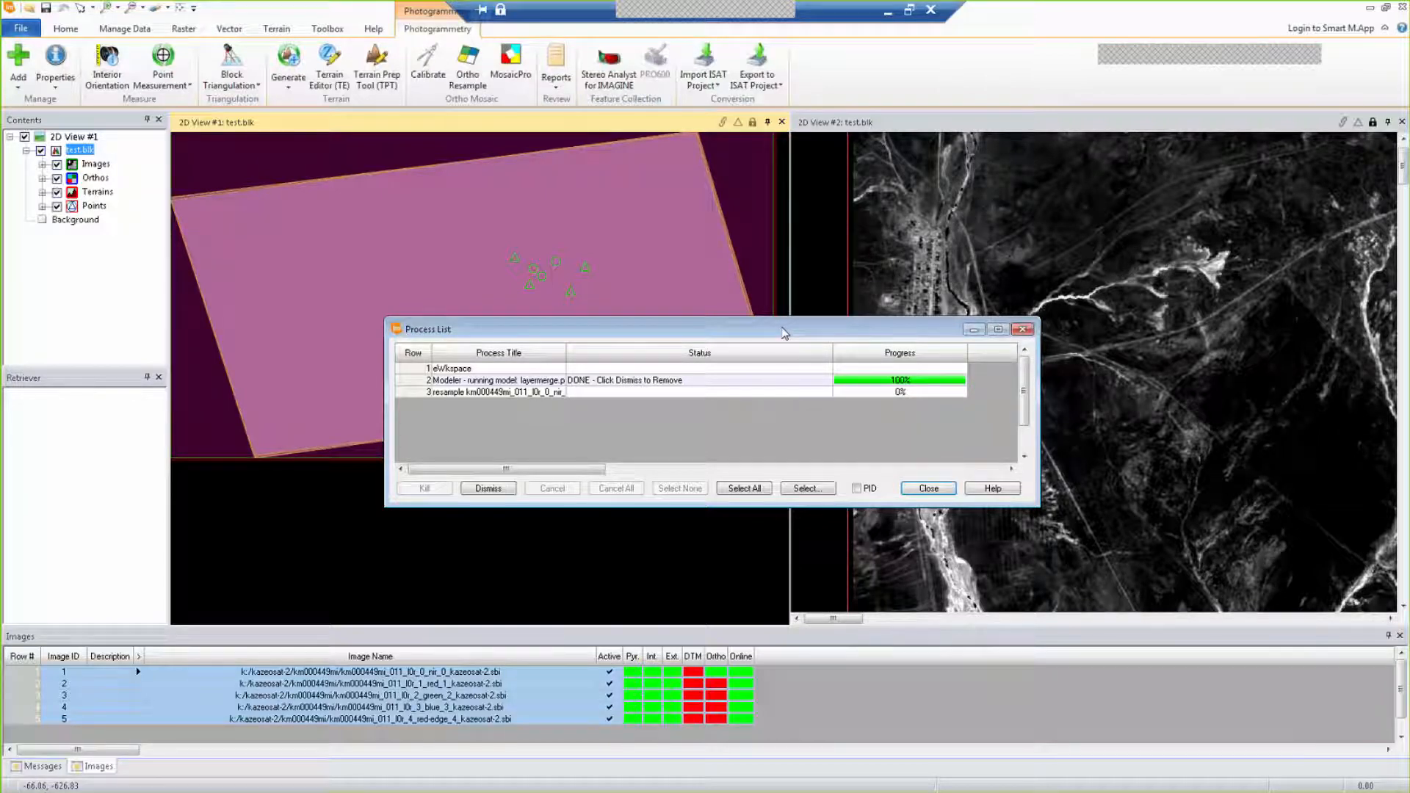
drag(785, 333, 1006, 224)
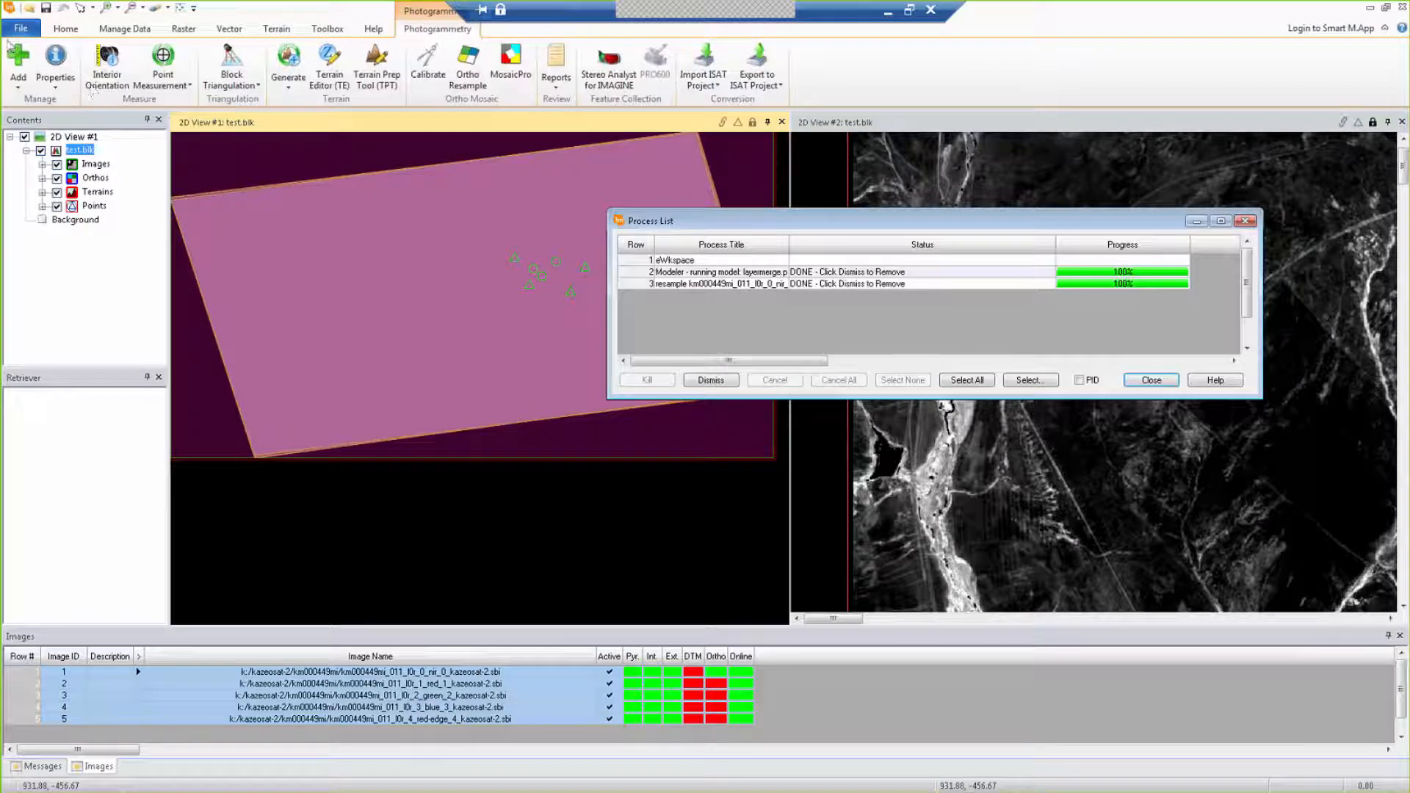
click(22, 33)
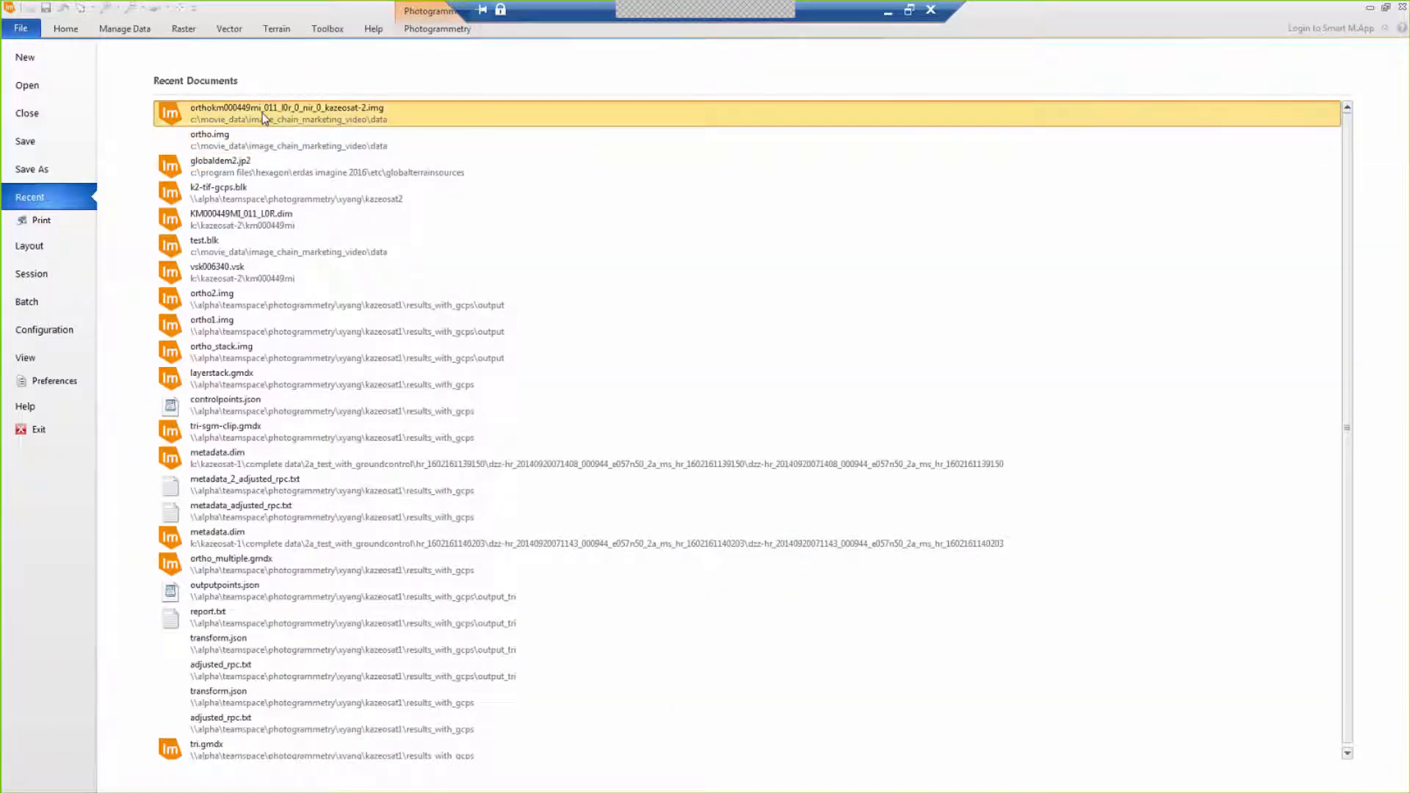
click(287, 112)
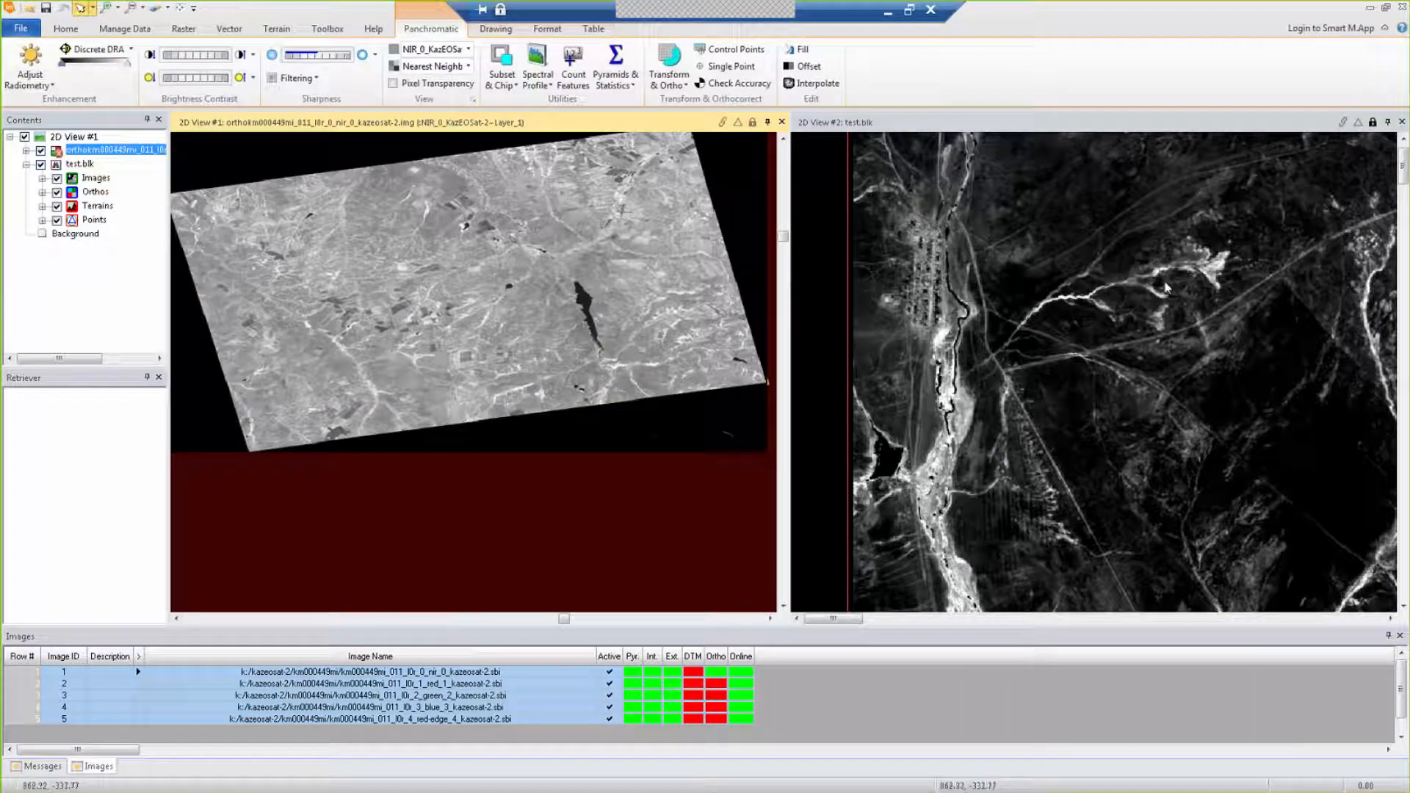
Step: Put the block project's windows away and list the Photogrammetry operators in a new Spatial Model Editor
click(1370, 8)
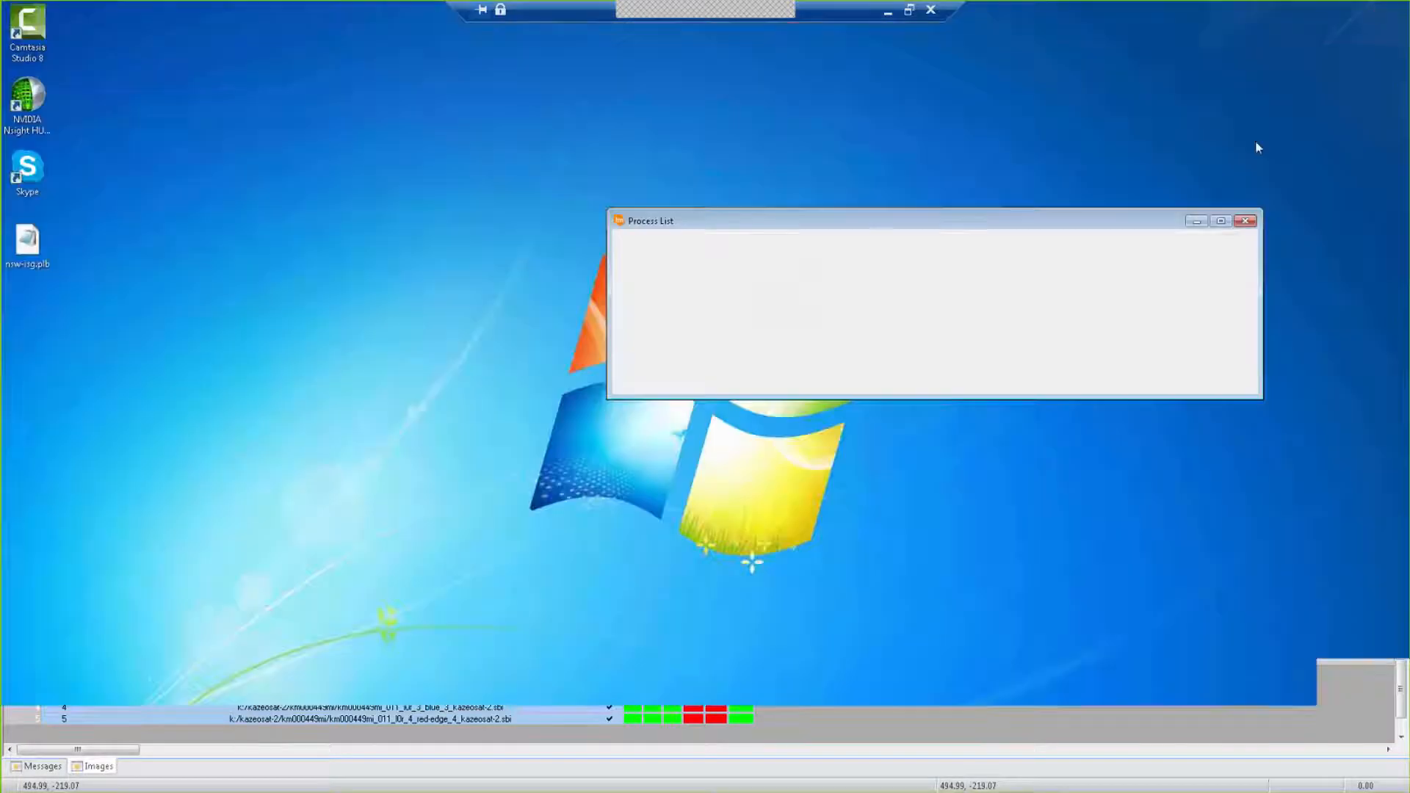
drag(1039, 217, 982, 169)
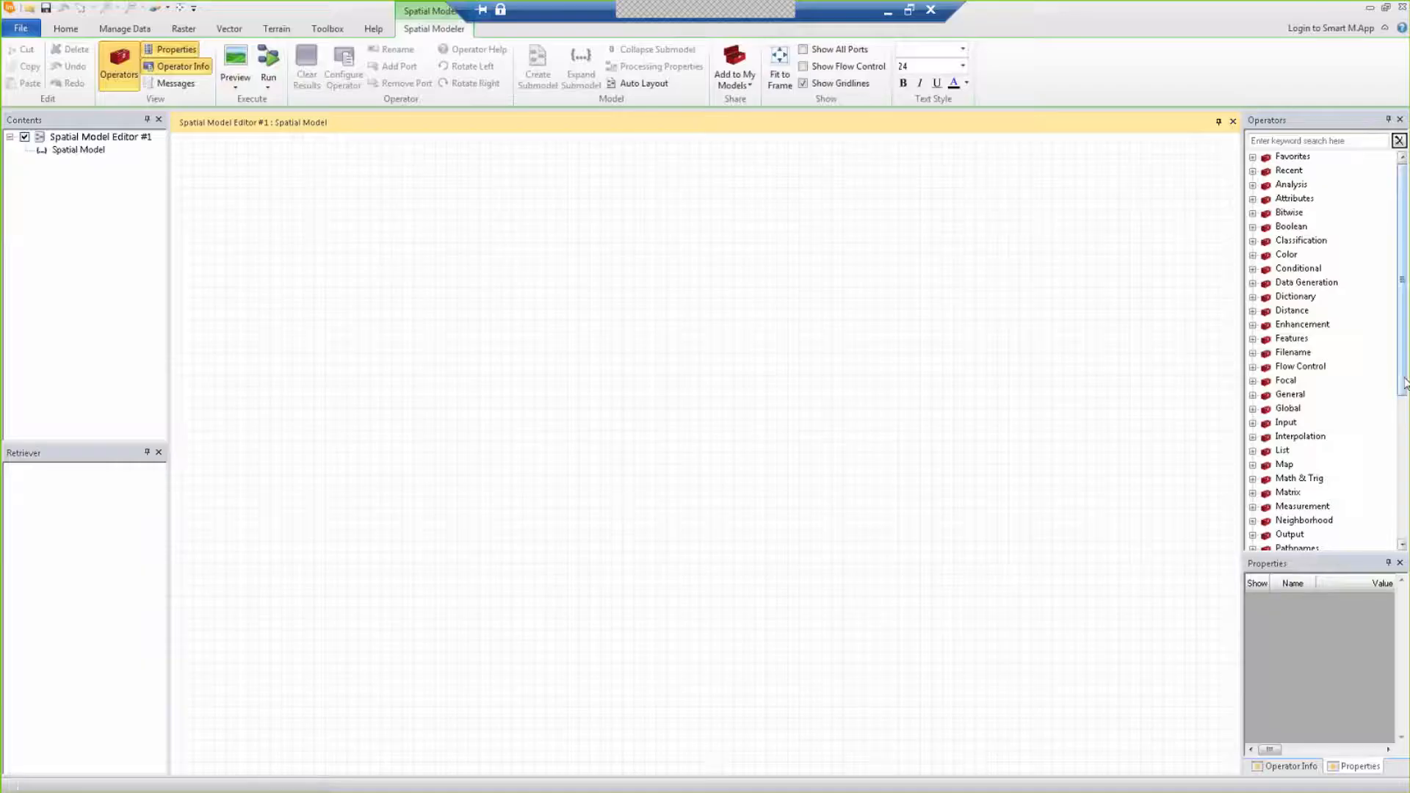
scroll(1321, 352, down, 4)
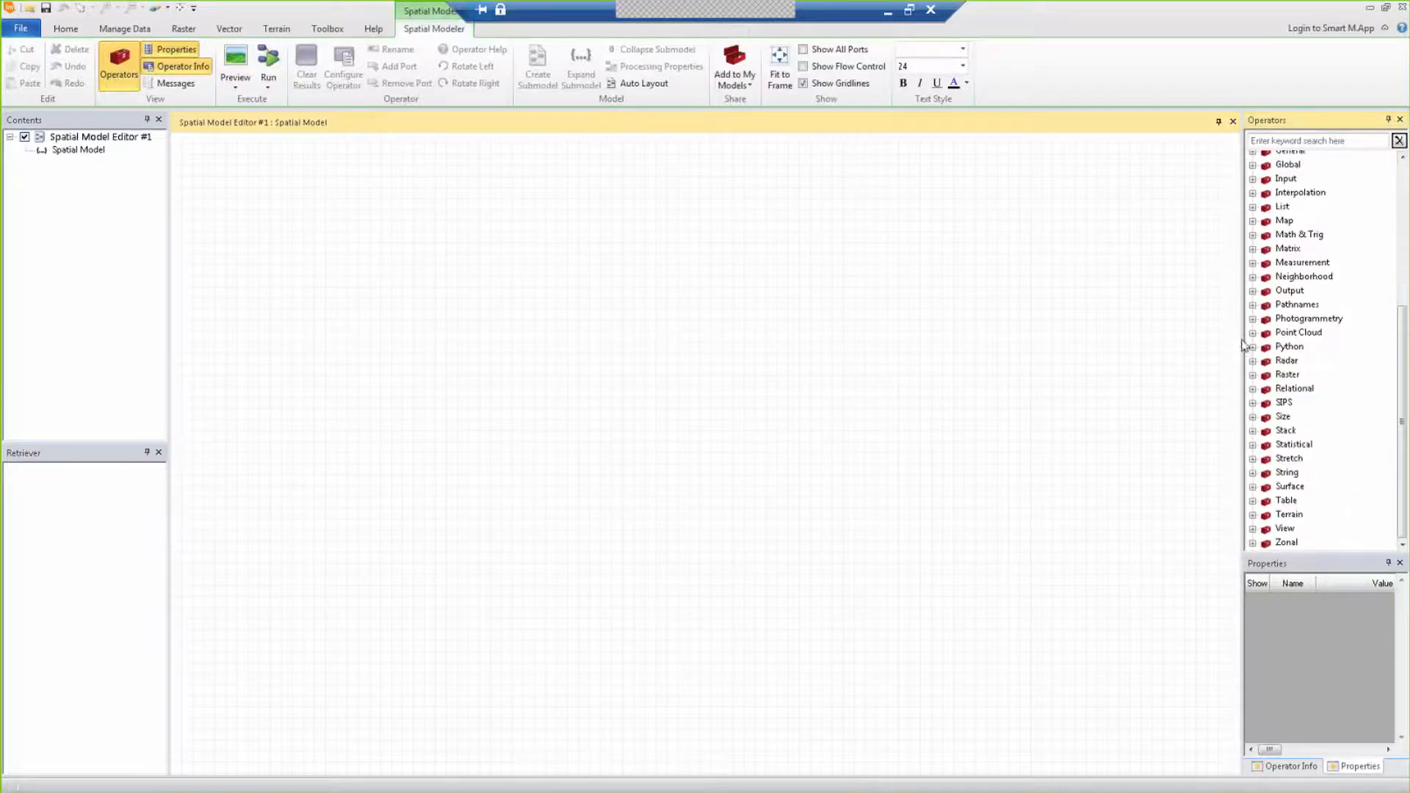
click(1253, 319)
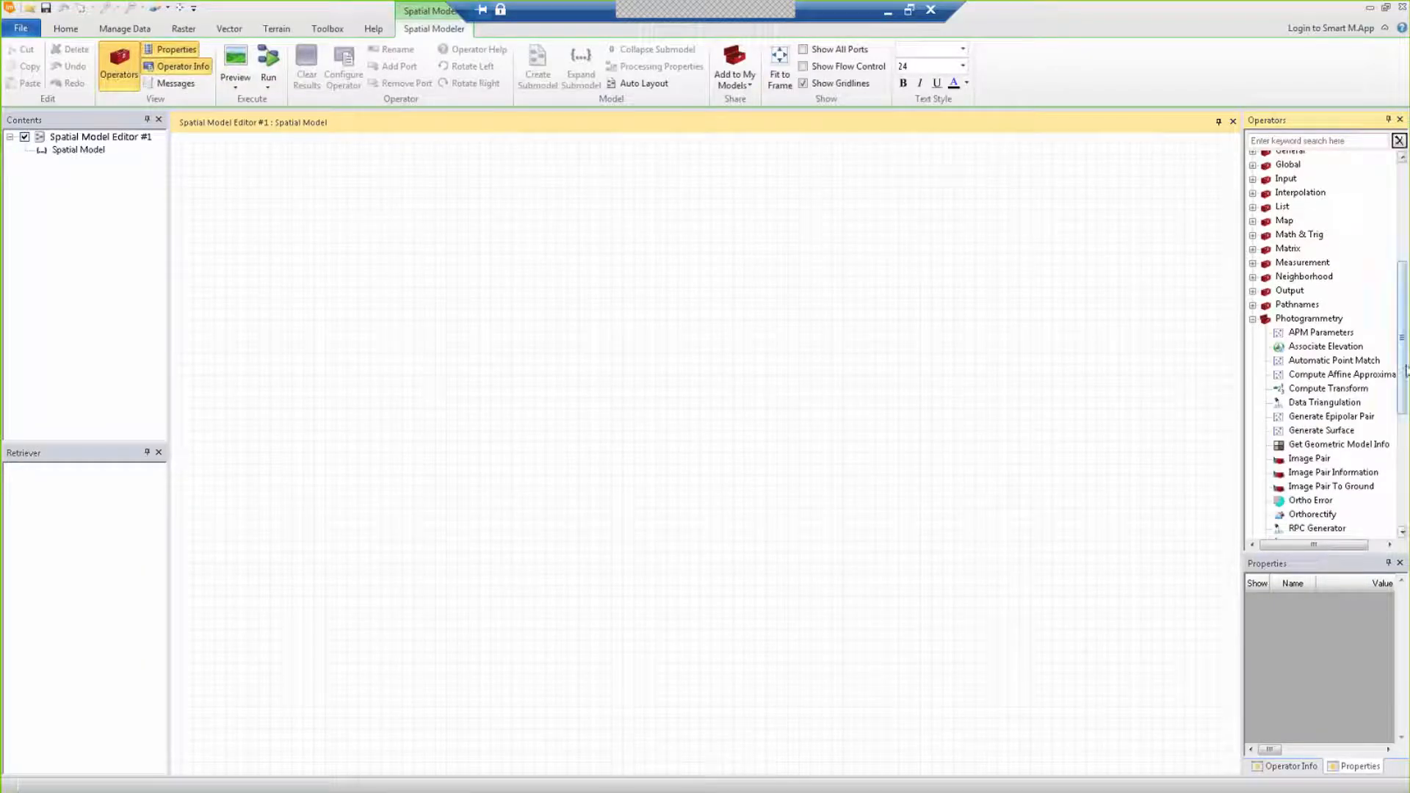
scroll(1325, 293, down, 3)
click(1321, 207)
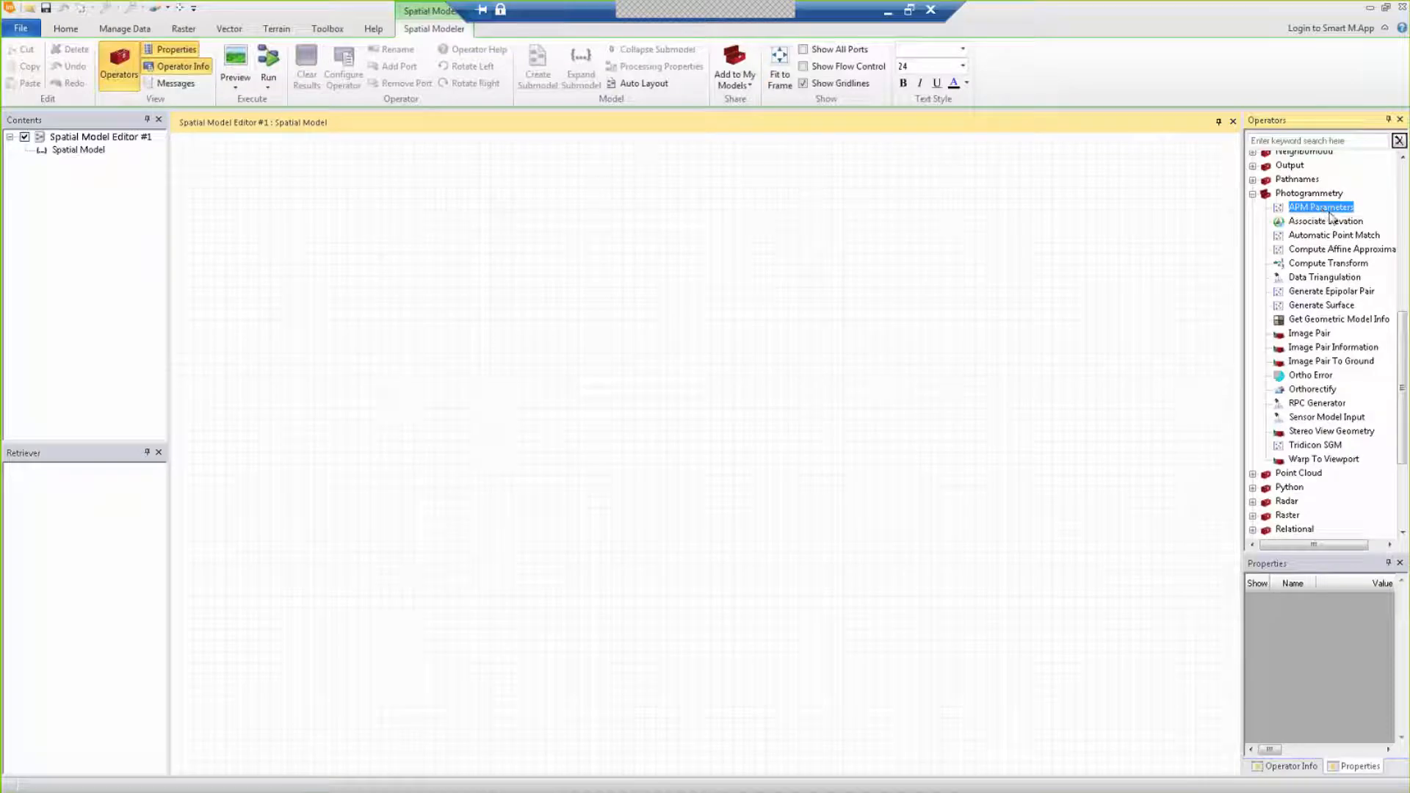
Step: Open photogrammetryoperators.gmdx and examine its Compute Affine Approximation, Compute Transform, Data Triangulation, RPC Generator and Sensor Model Input operators
click(16, 31)
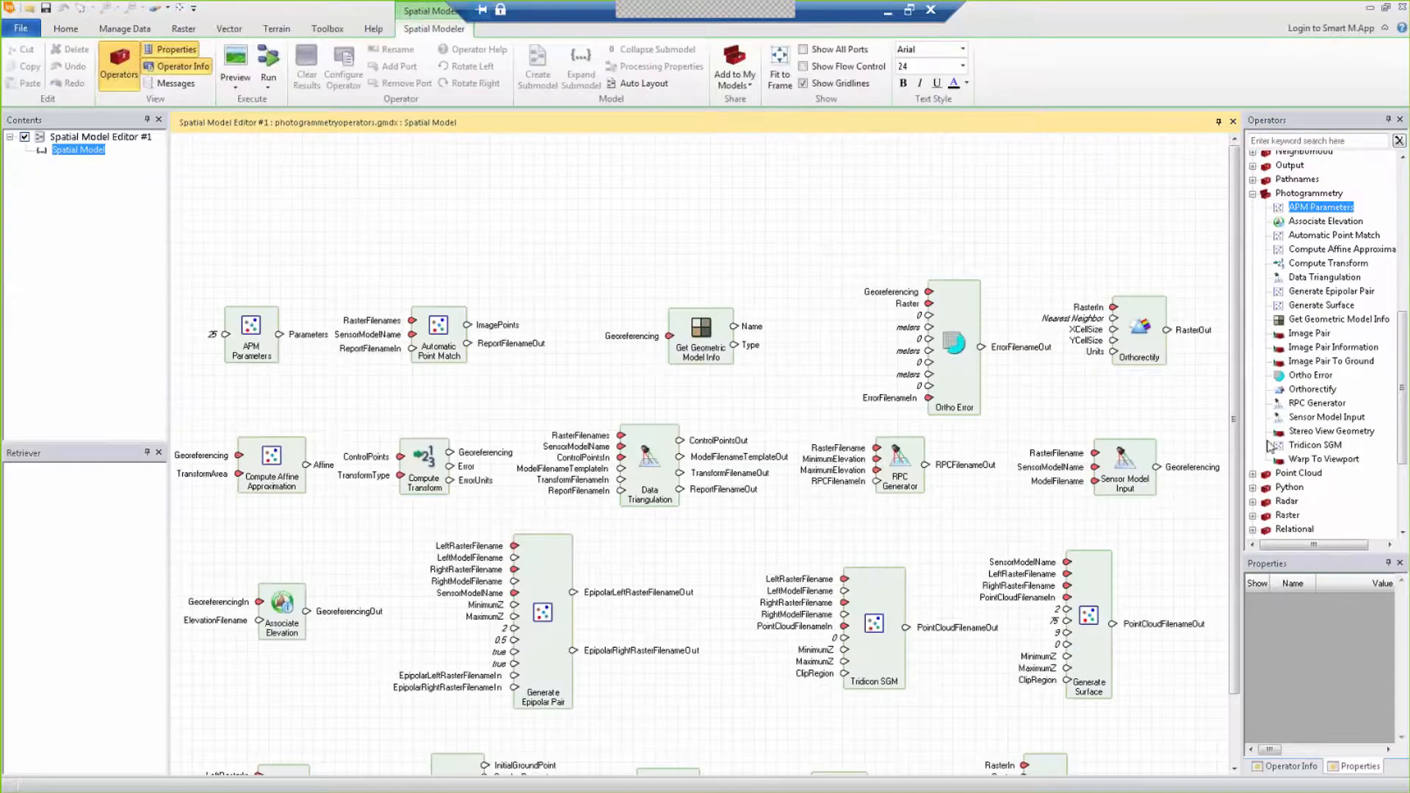
drag(1236, 391, 1235, 460)
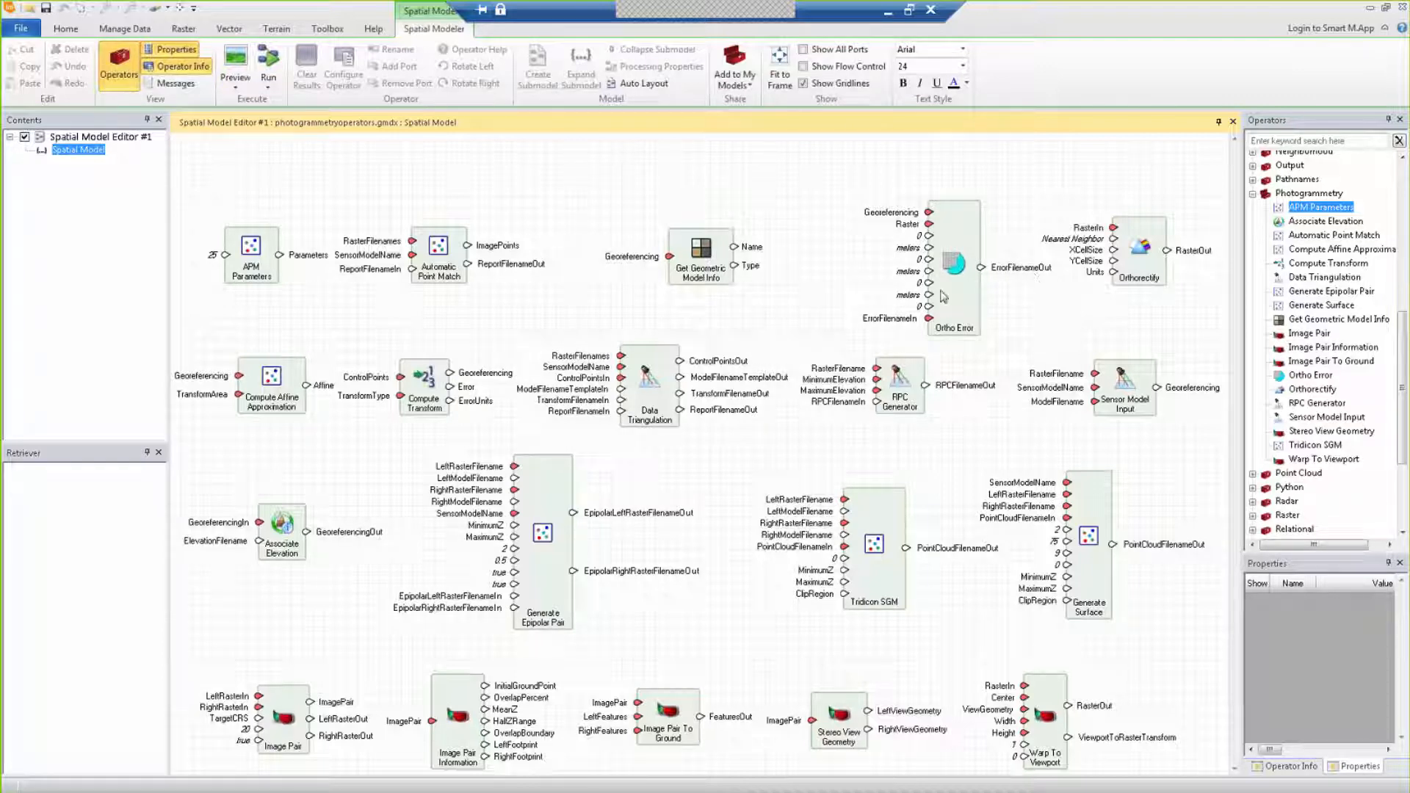
click(285, 401)
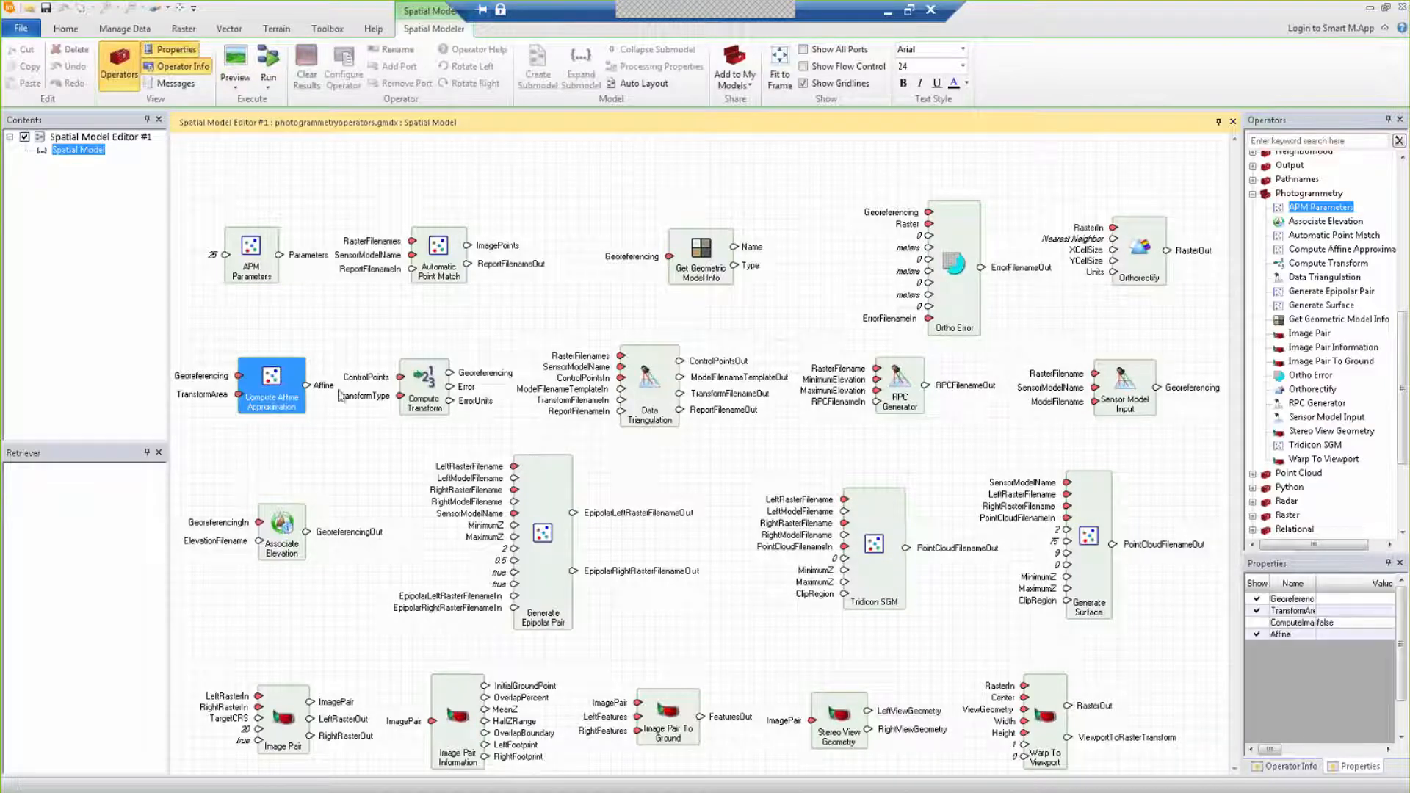
click(412, 395)
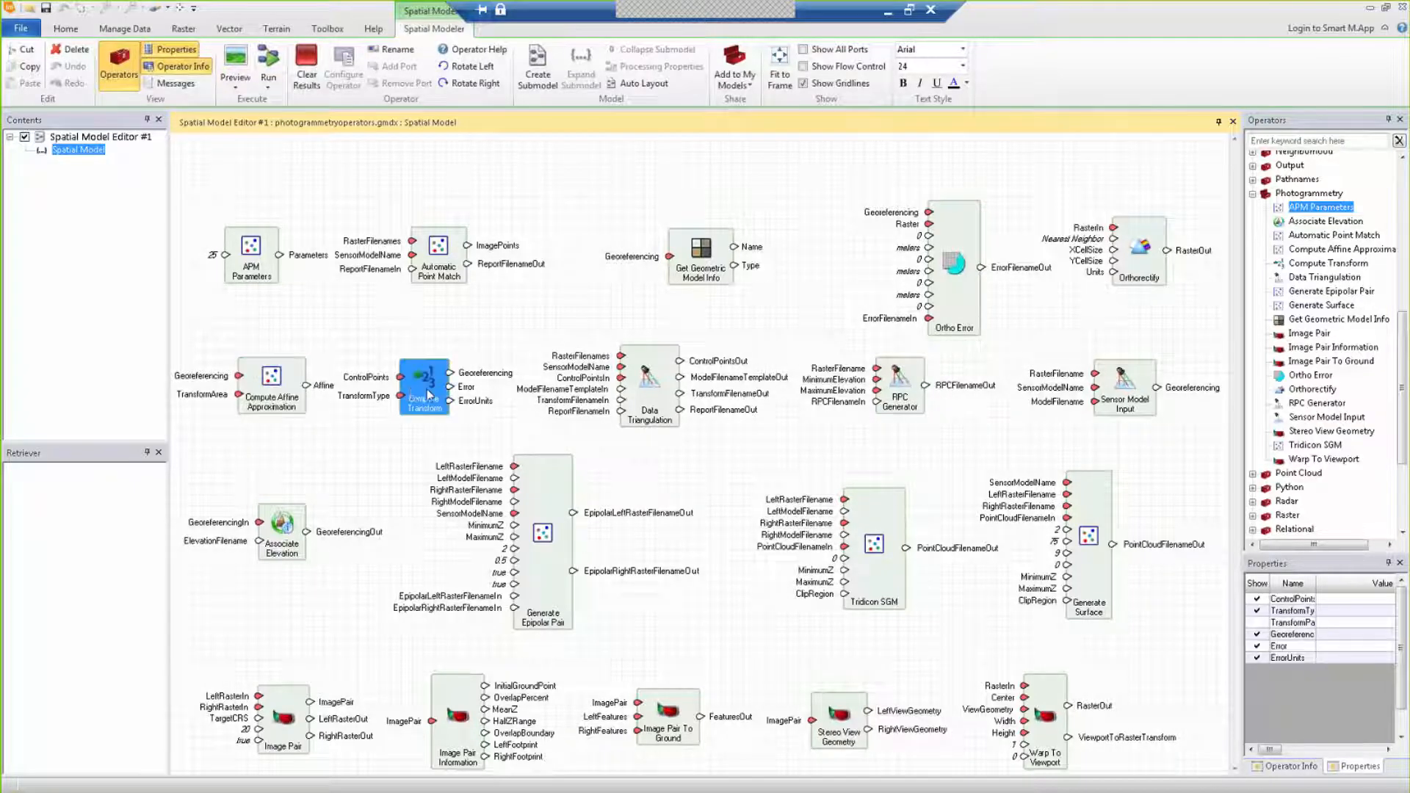
click(638, 400)
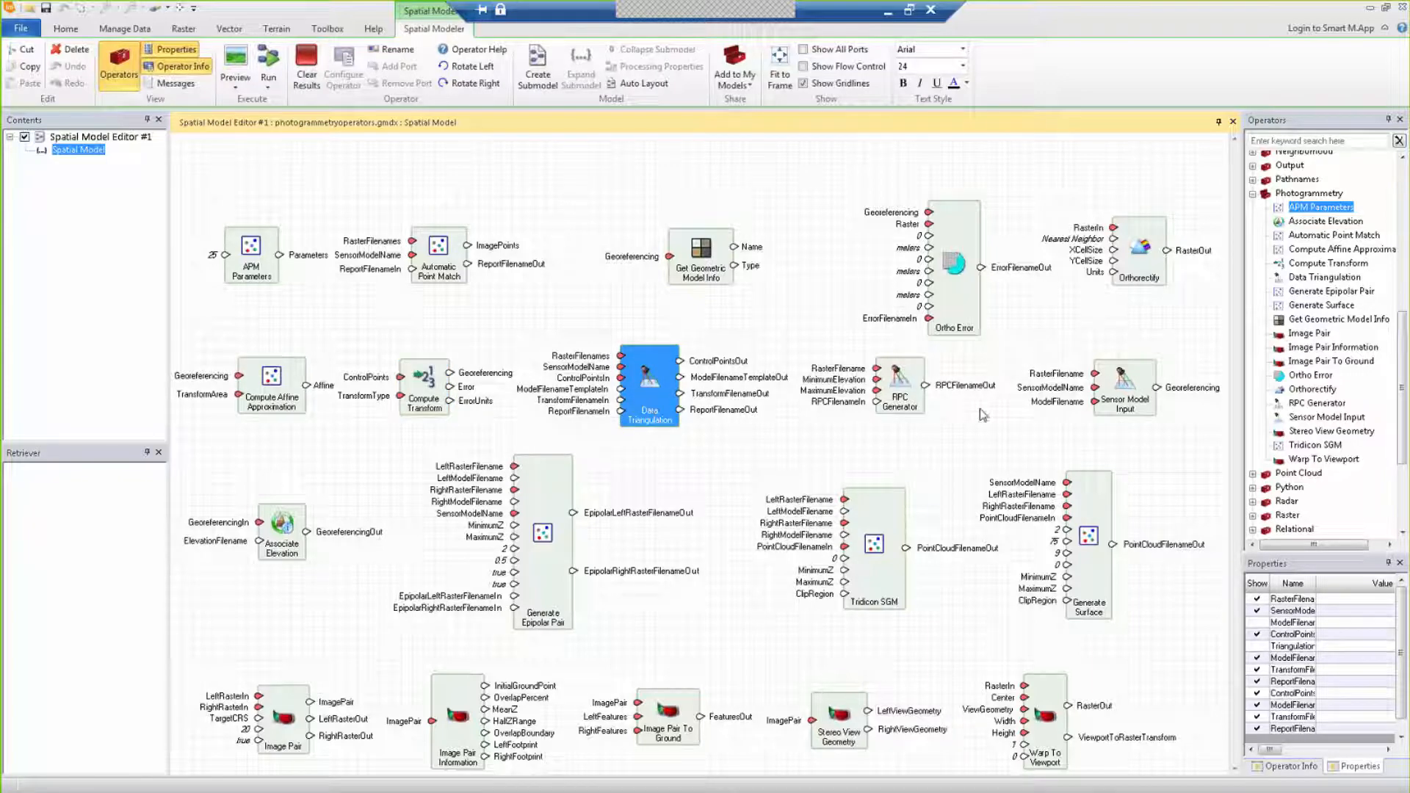
click(903, 403)
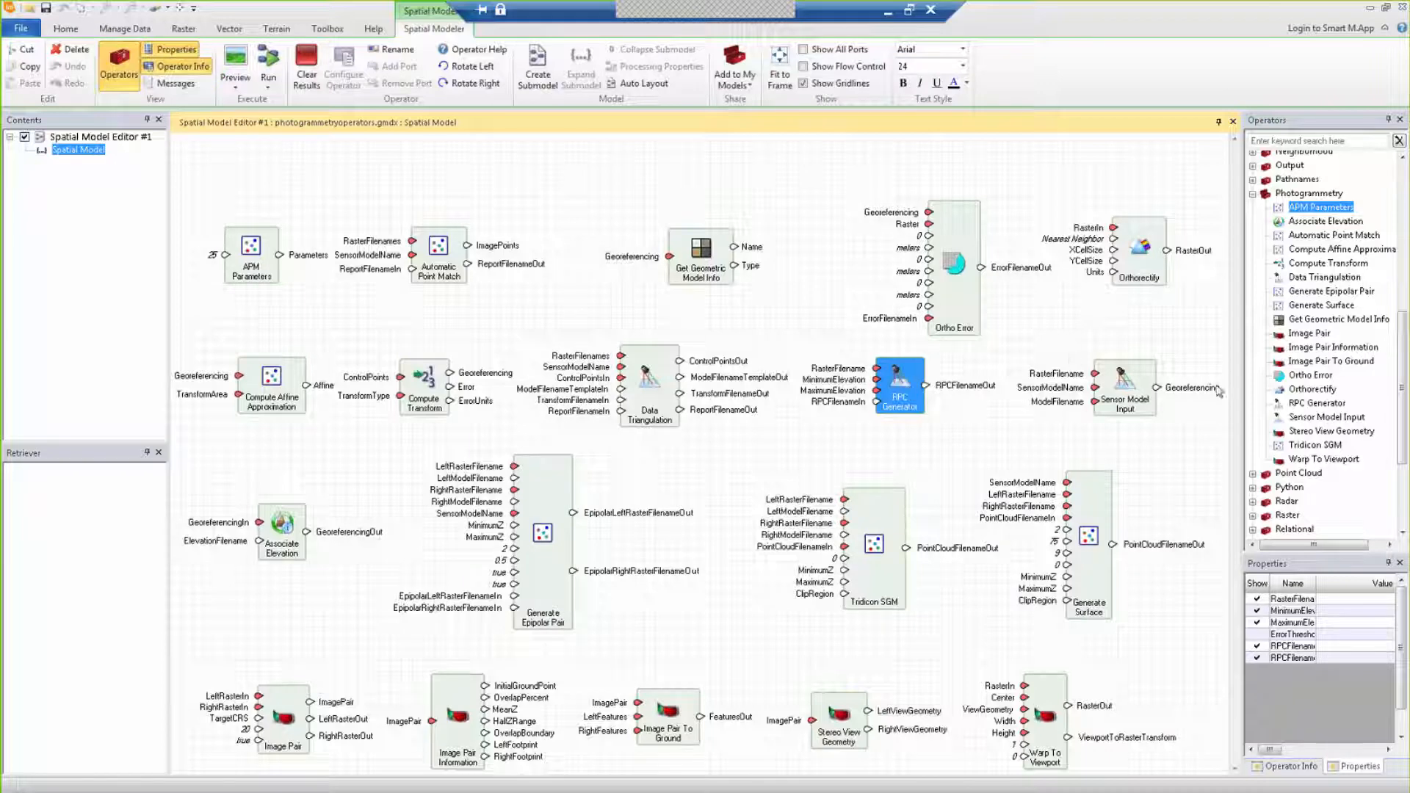
click(1131, 404)
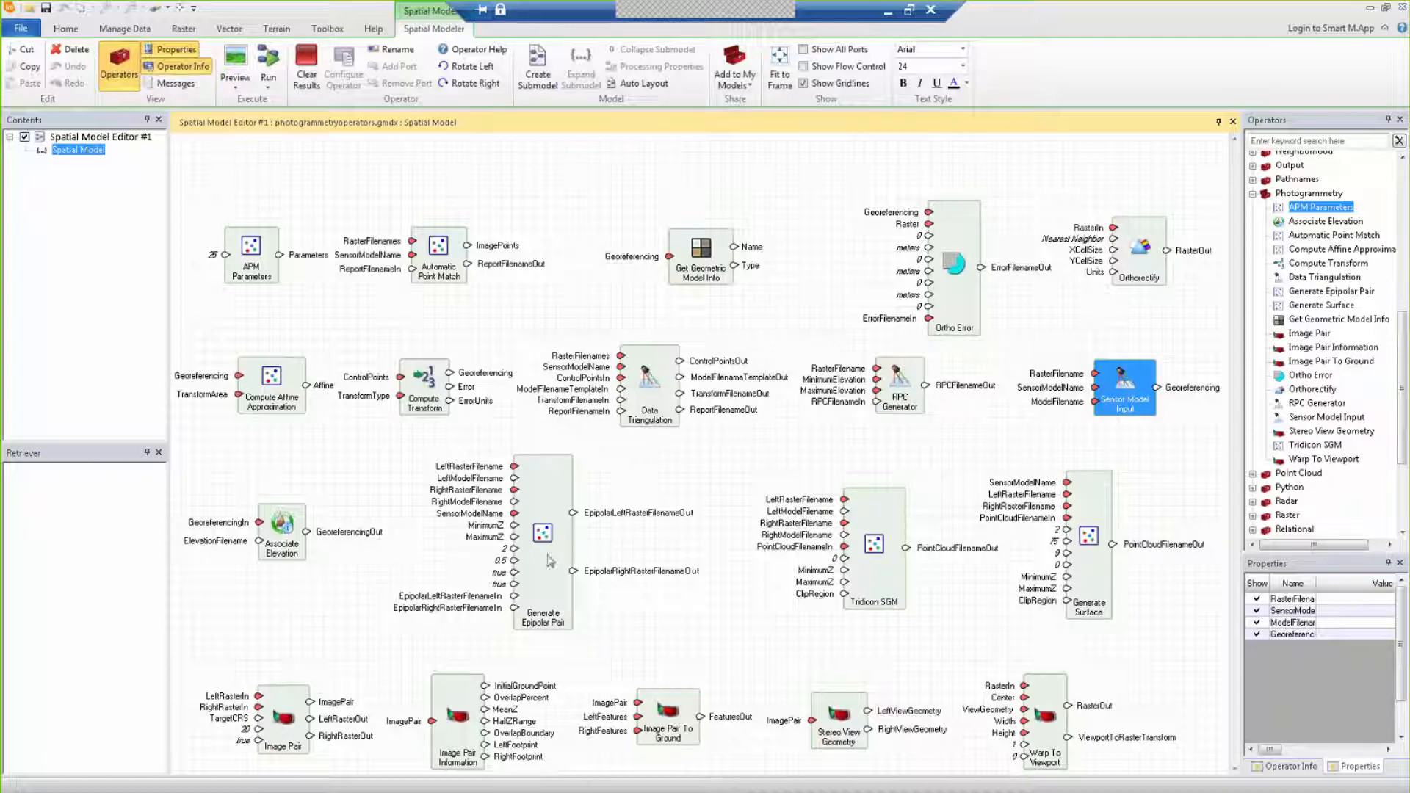
Step: Examine the Associate Elevation, Generate Epipolar Pair and Tridicon SGM operators in the model
click(560, 577)
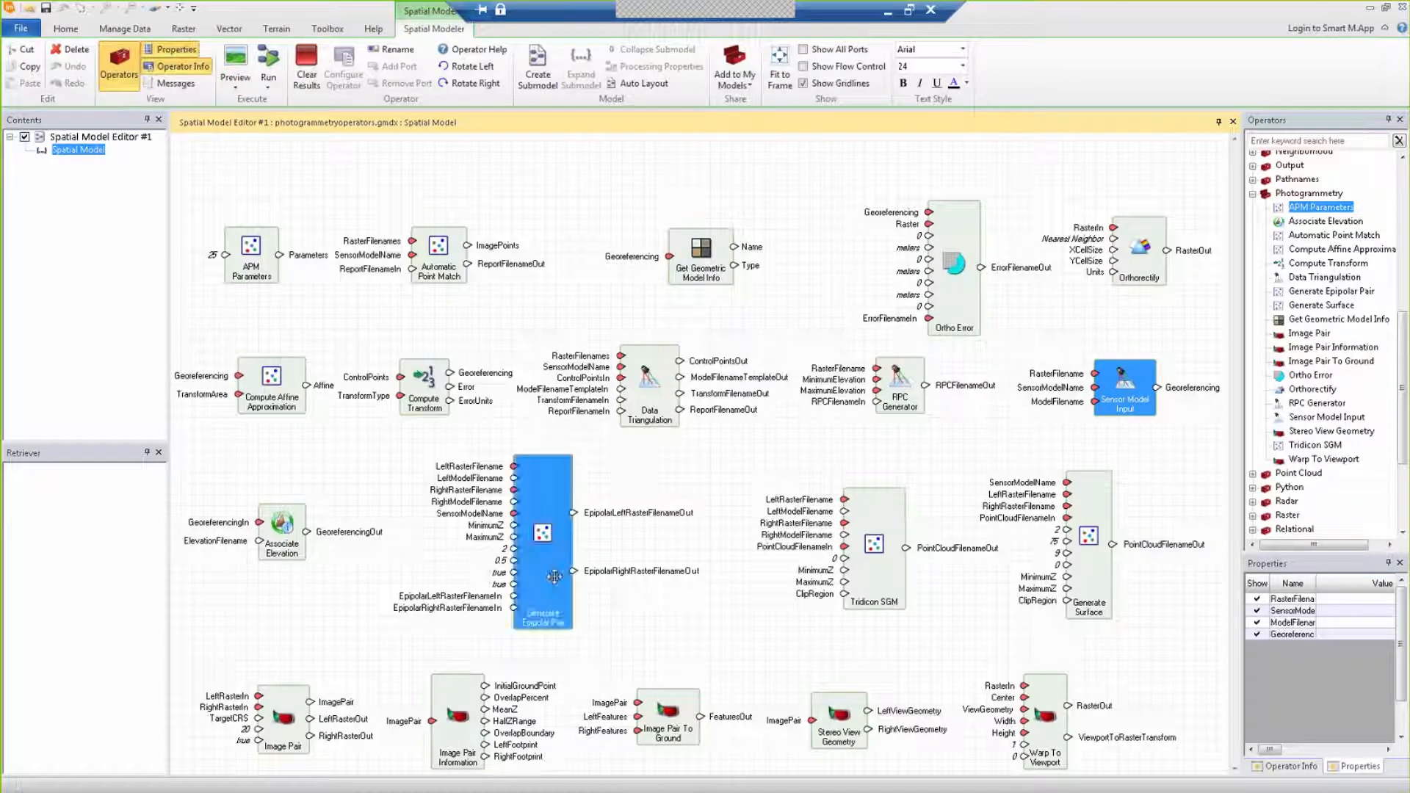
click(282, 552)
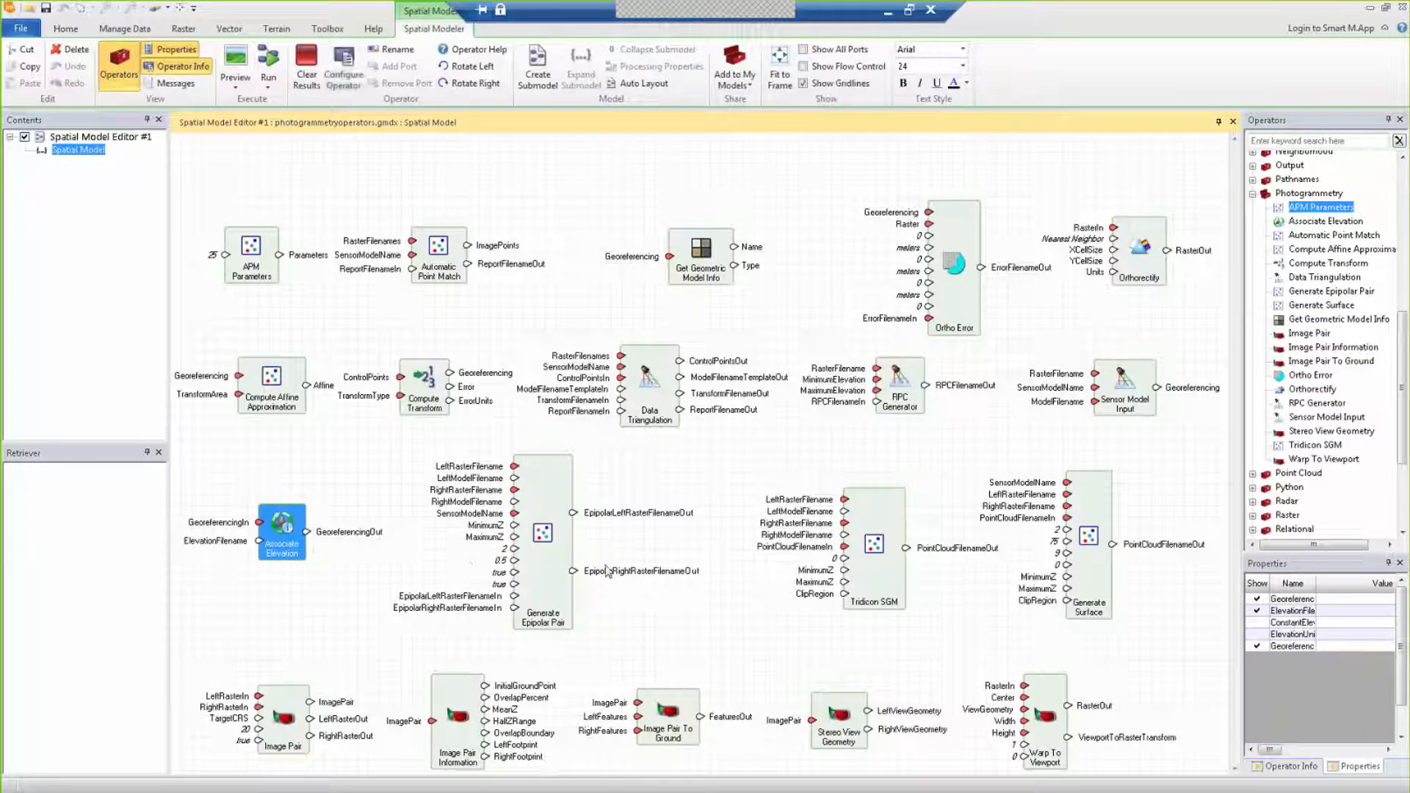
click(564, 574)
click(892, 569)
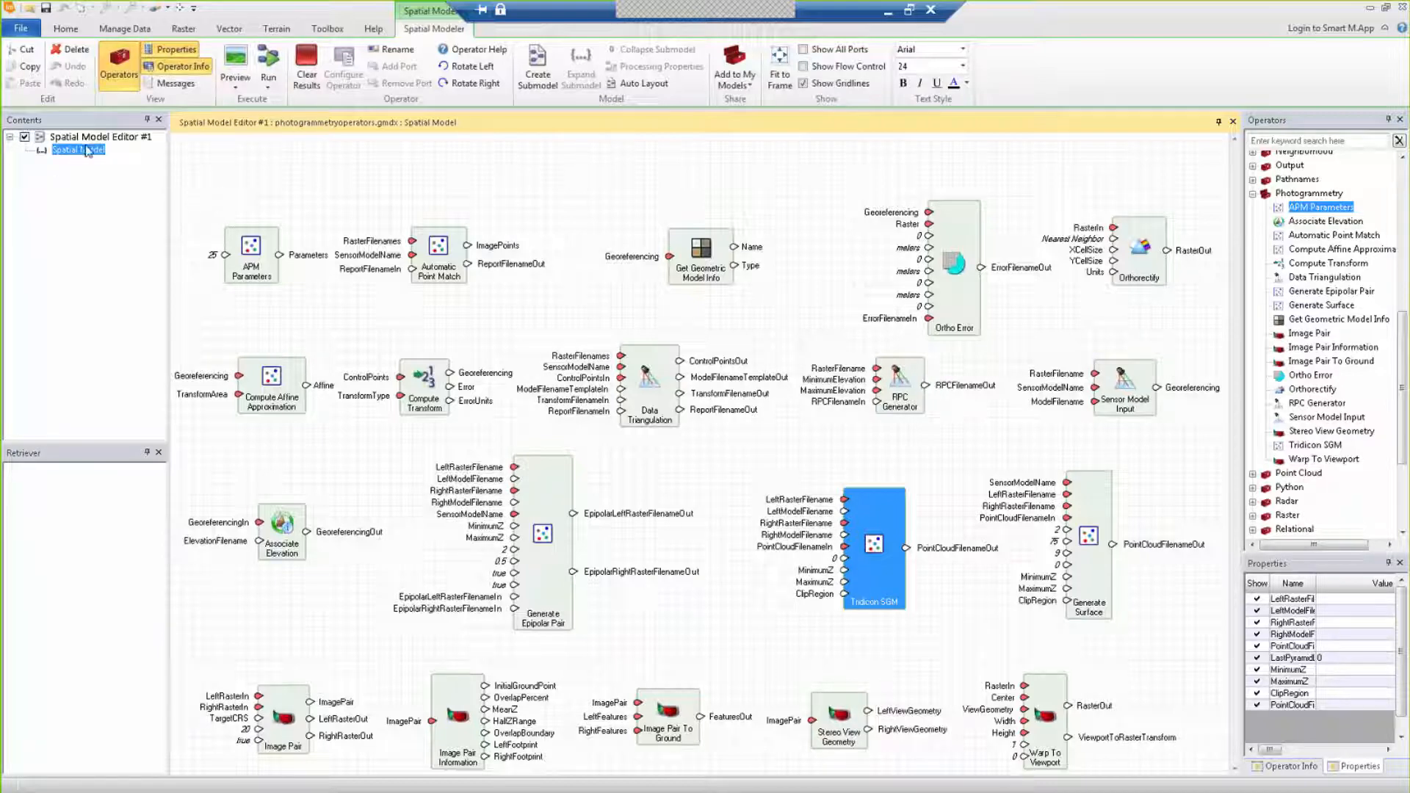
Step: Open the spatial model tri.gmdx from the kazeosat1 results_with_gcps folder
click(21, 29)
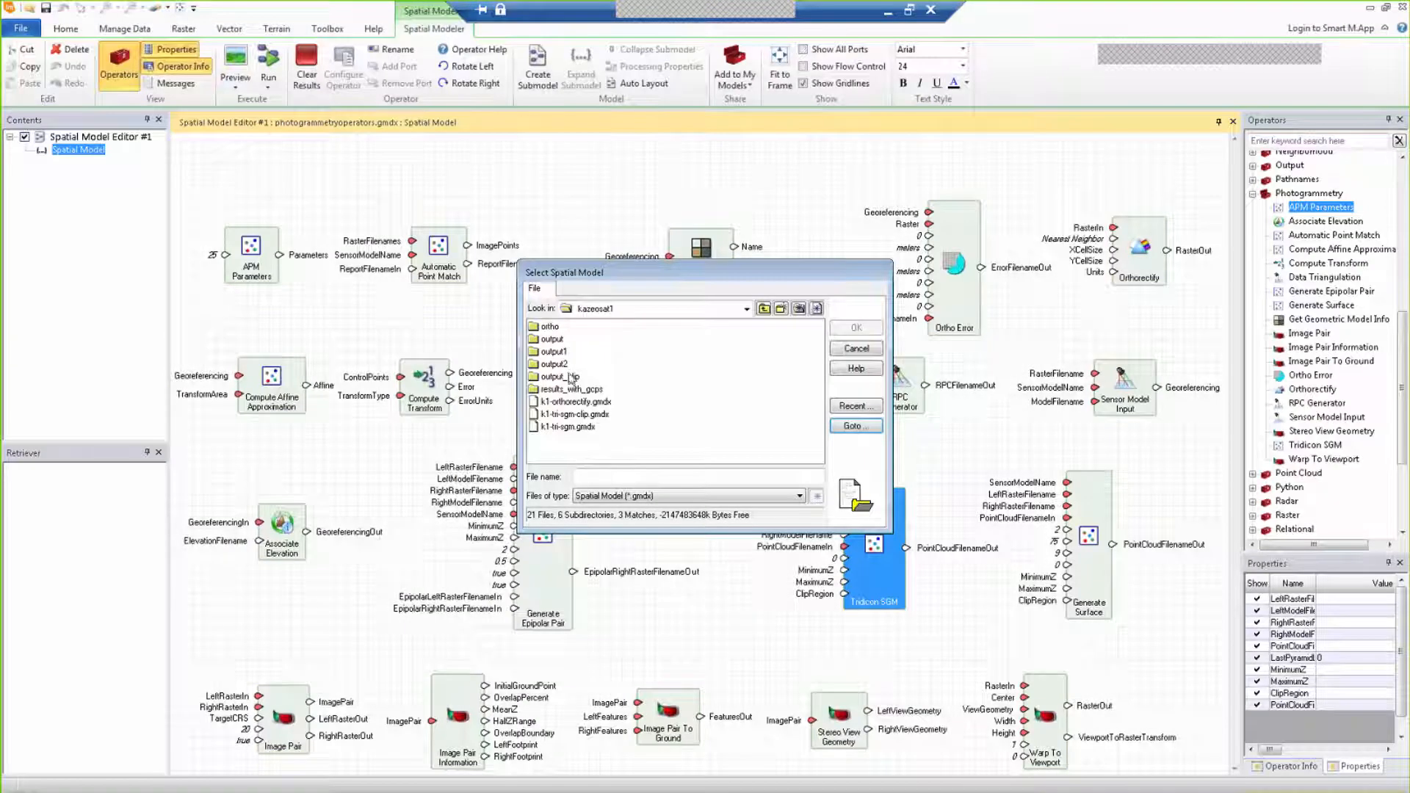
double_click(577, 389)
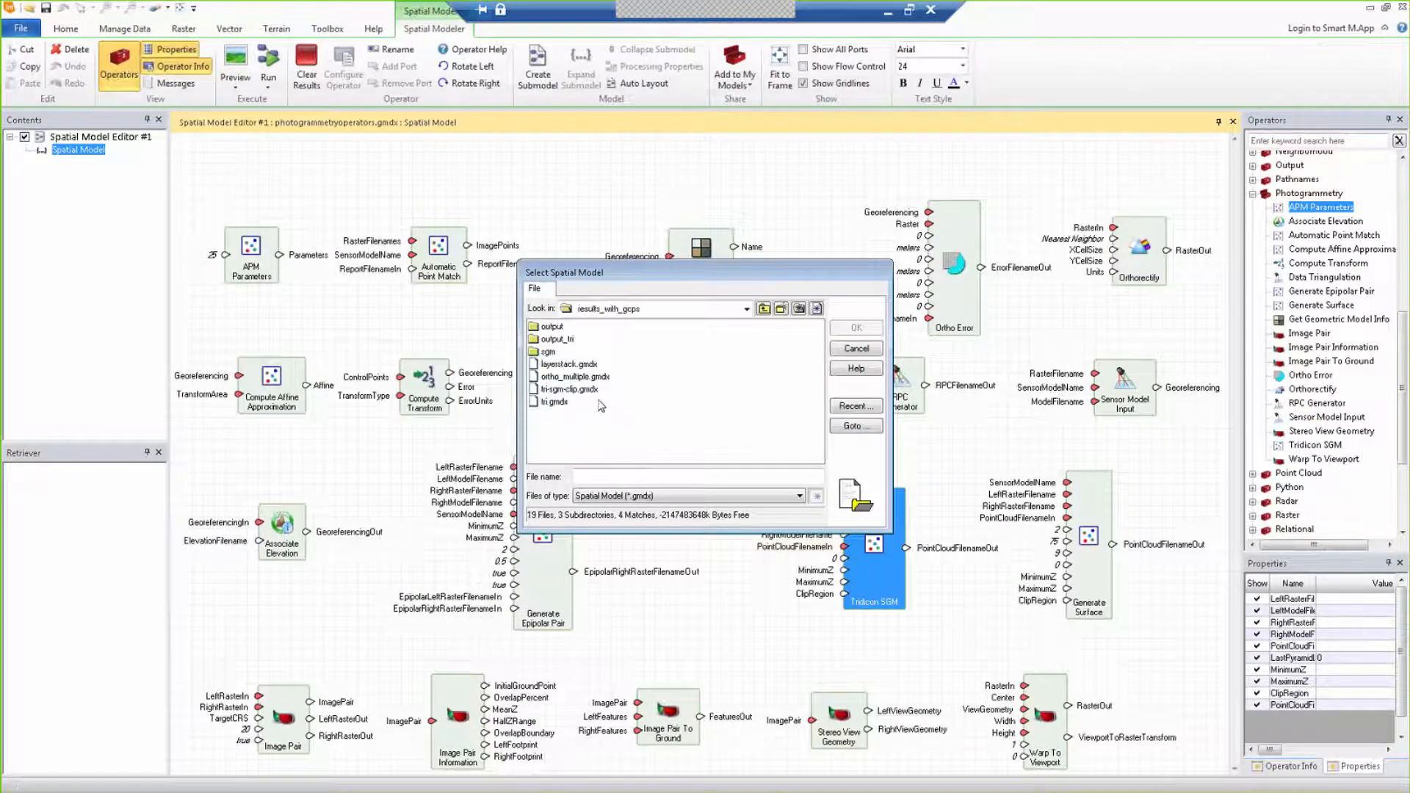
click(560, 404)
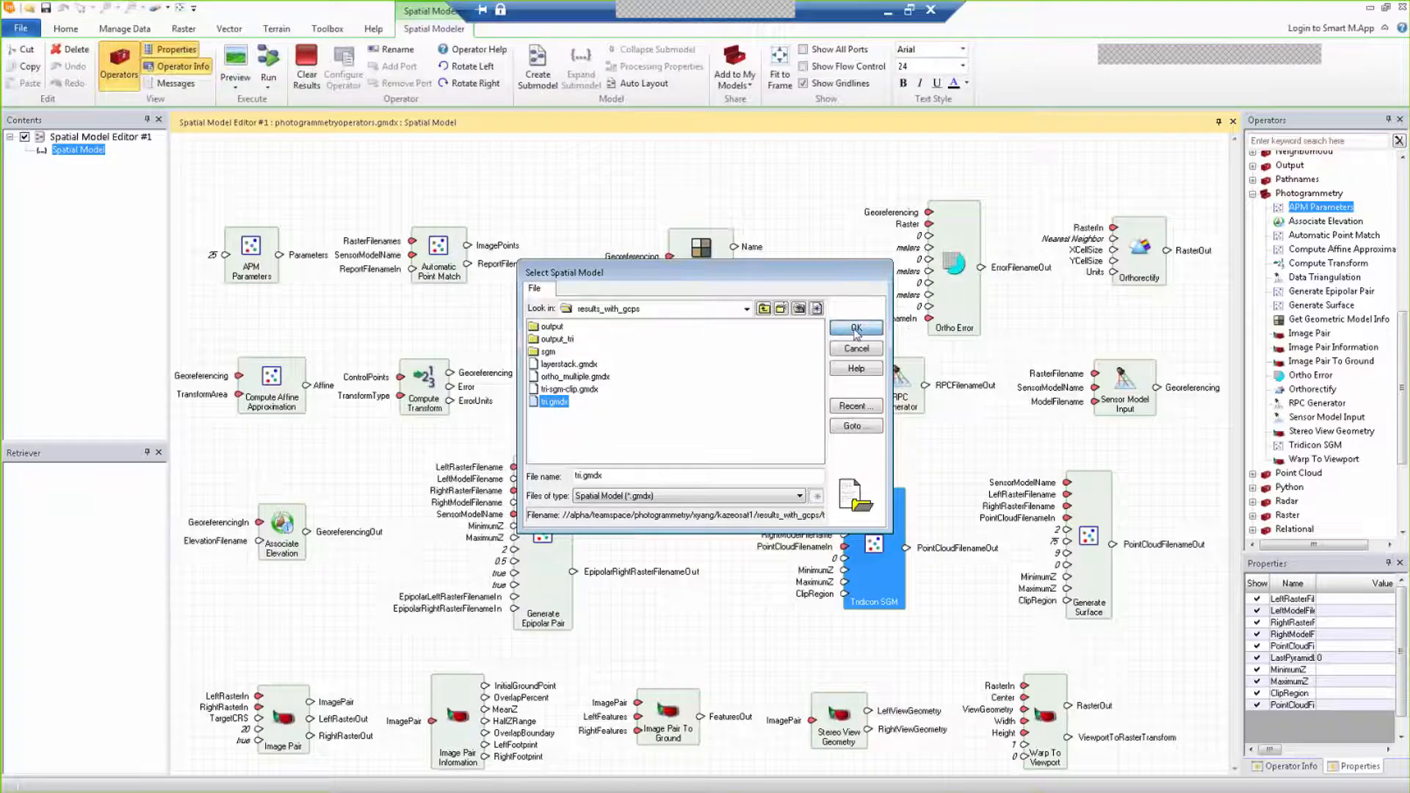
click(856, 329)
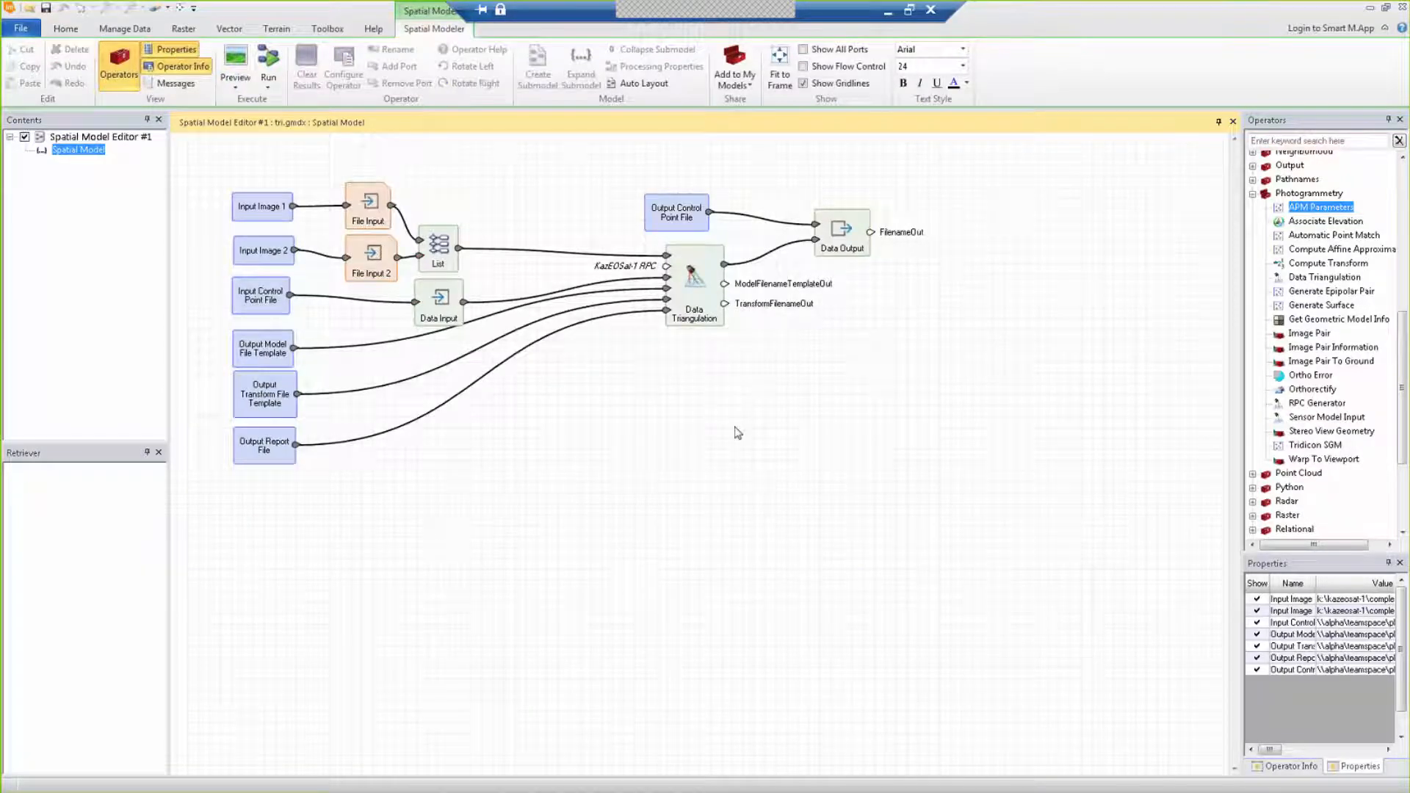
Step: Review the sensor models offered for the Data Triangulation operator's SensorModelName, keeping KazEOSat-1 RPC
click(697, 296)
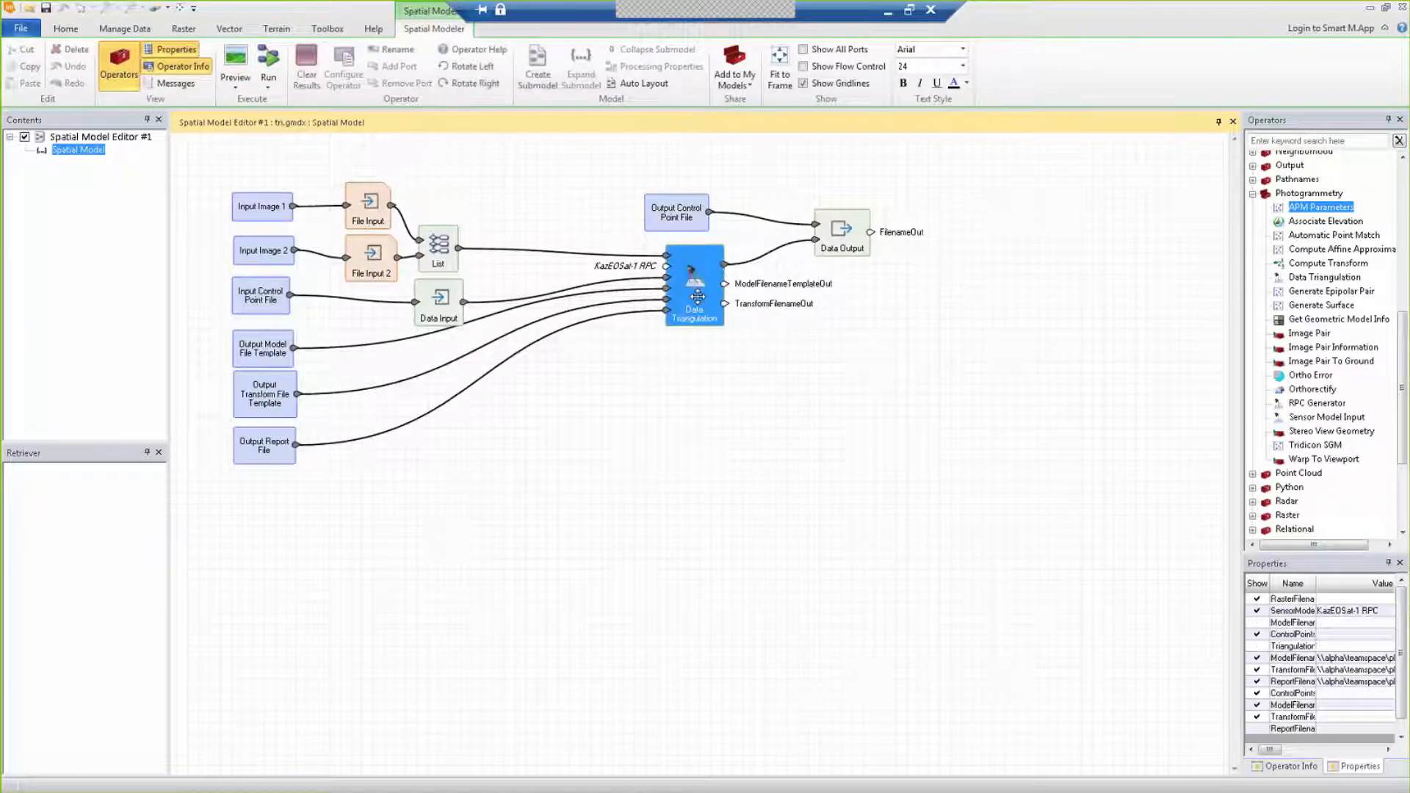
double_click(667, 268)
click(801, 406)
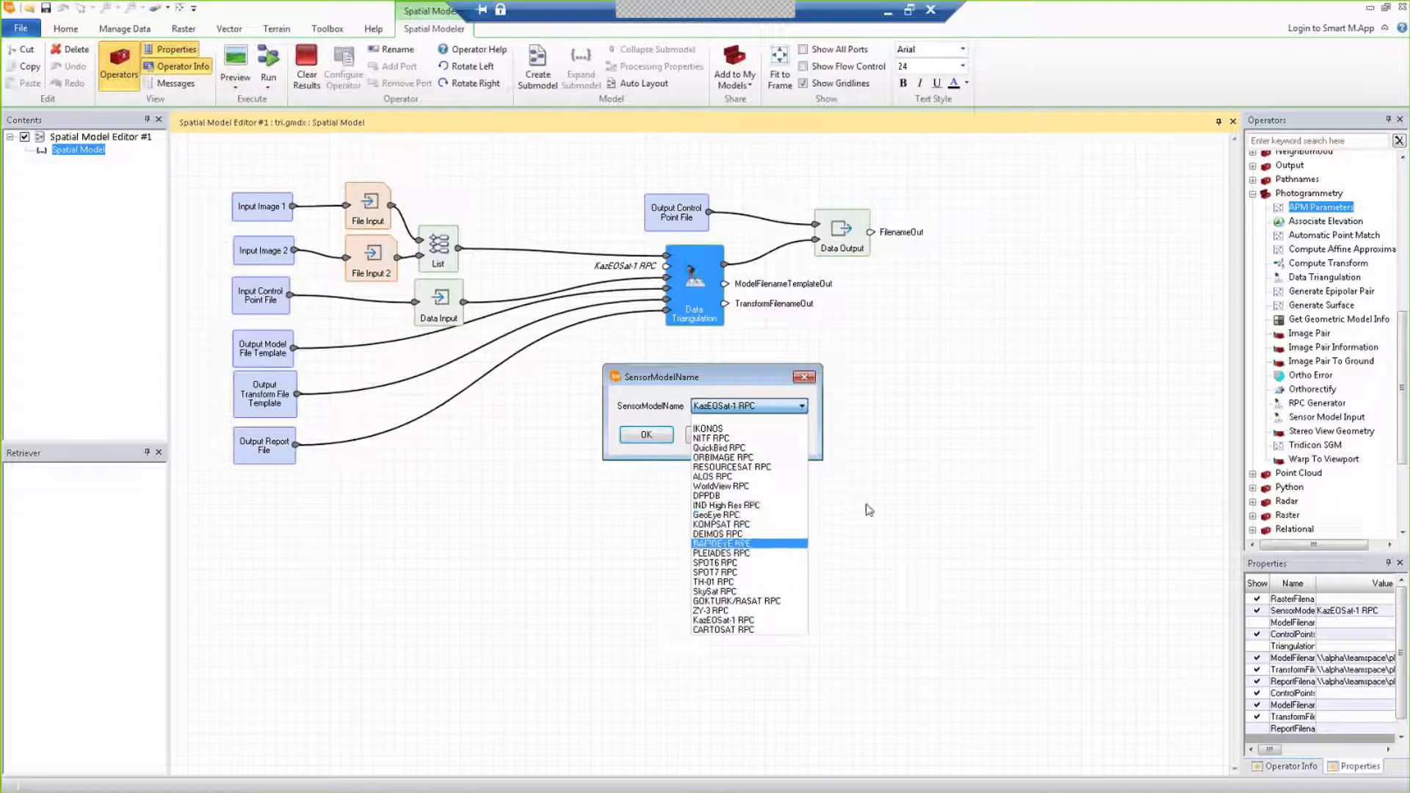
click(894, 501)
click(647, 437)
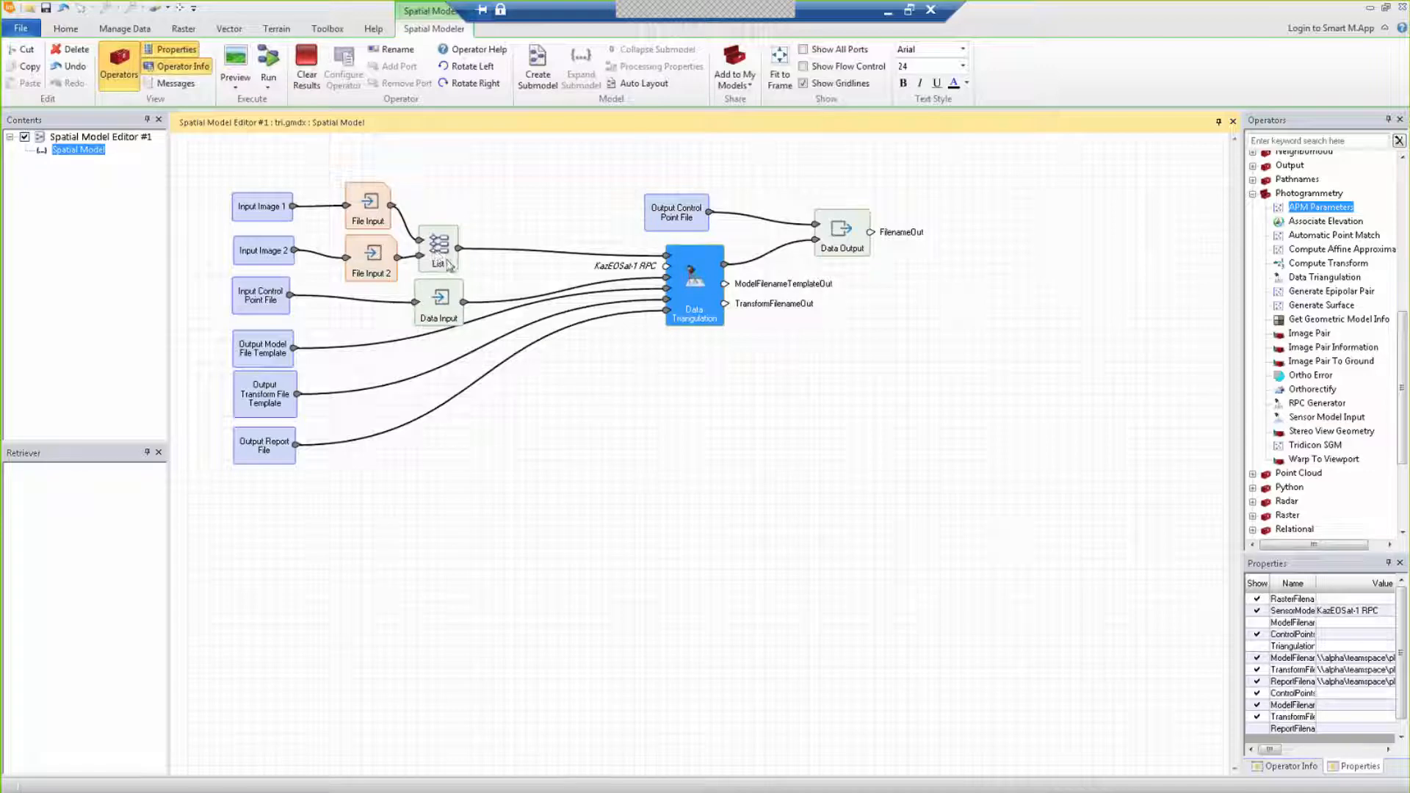
Step: Examine the triangulation model's image list, file inputs, control point file, output model and transform templates, report file and output control point file
click(438, 256)
click(367, 215)
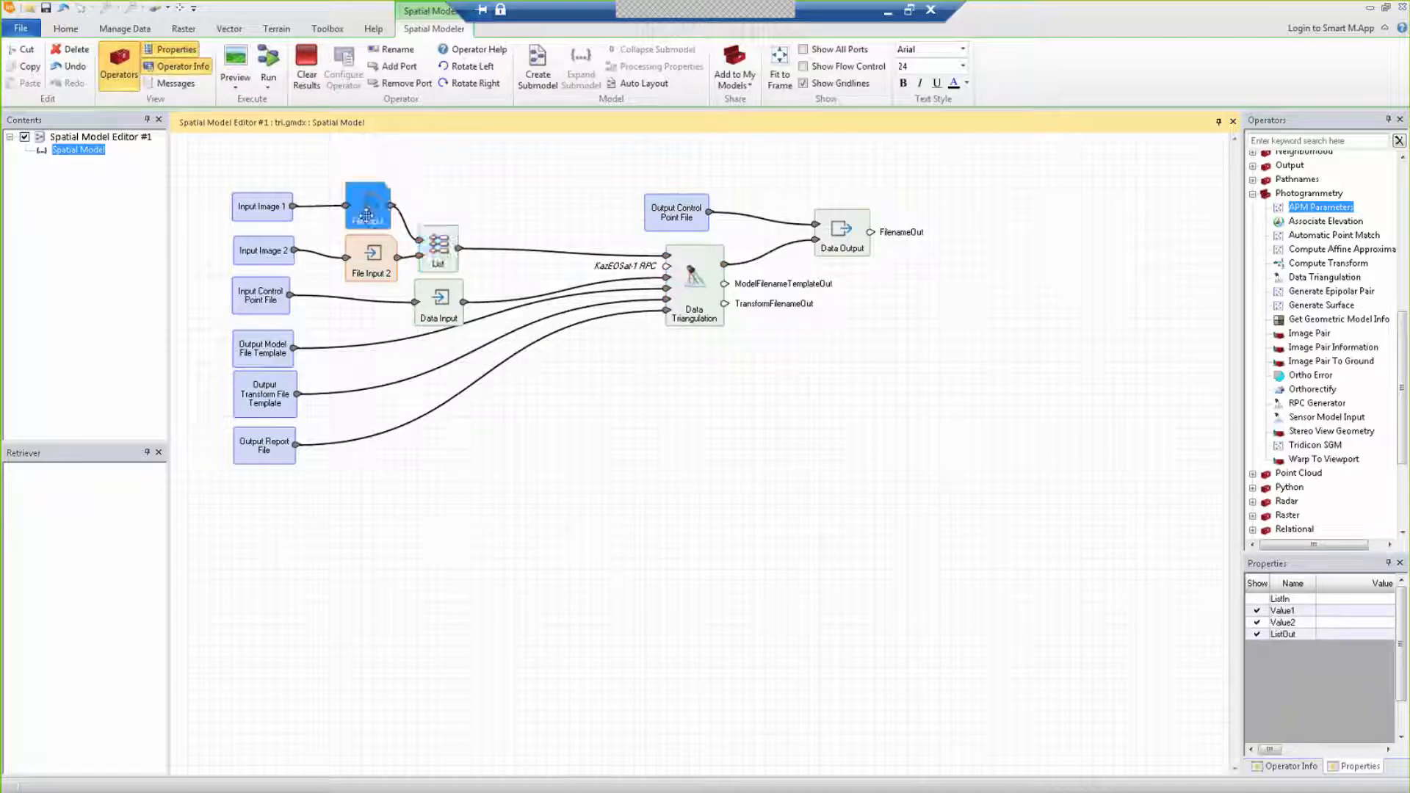
click(367, 259)
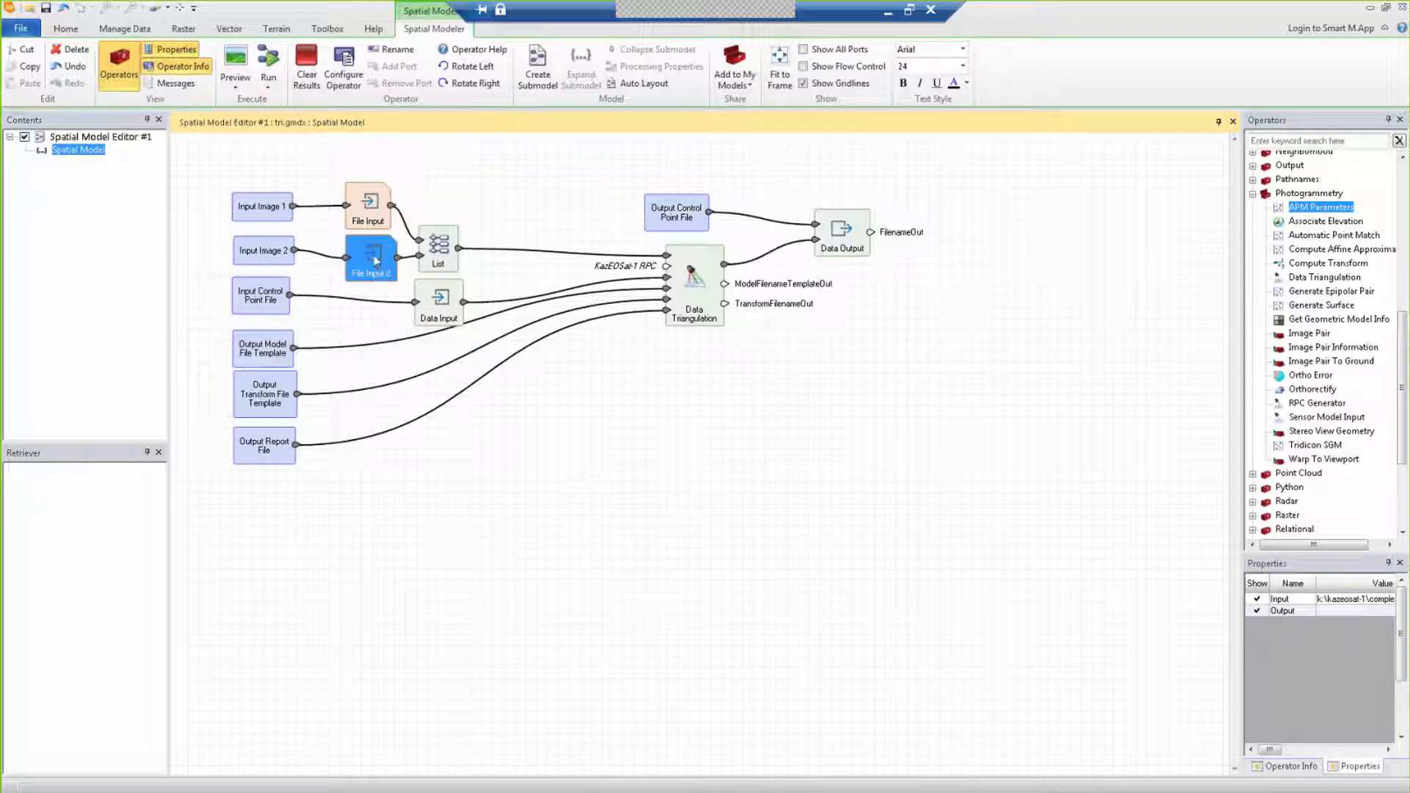
click(266, 307)
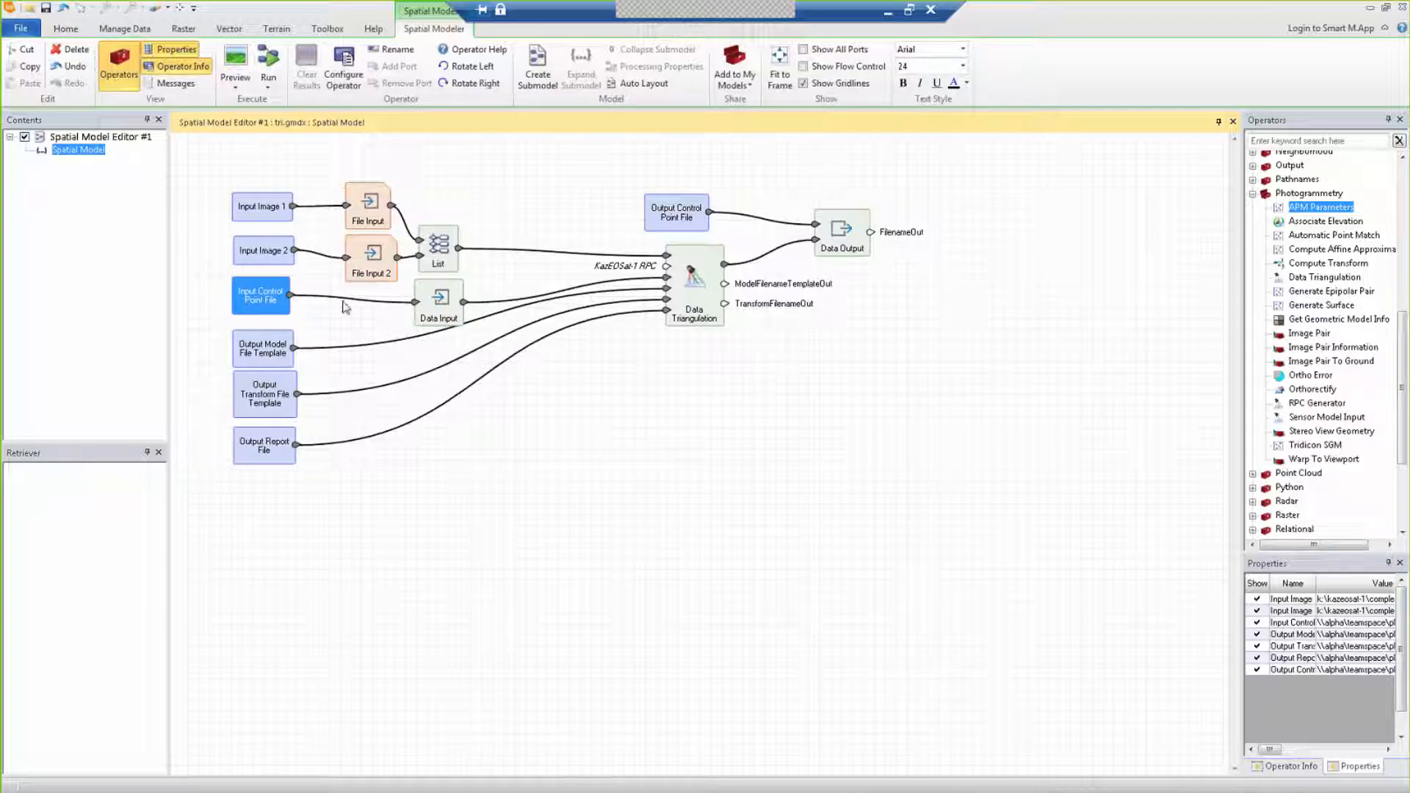
click(269, 357)
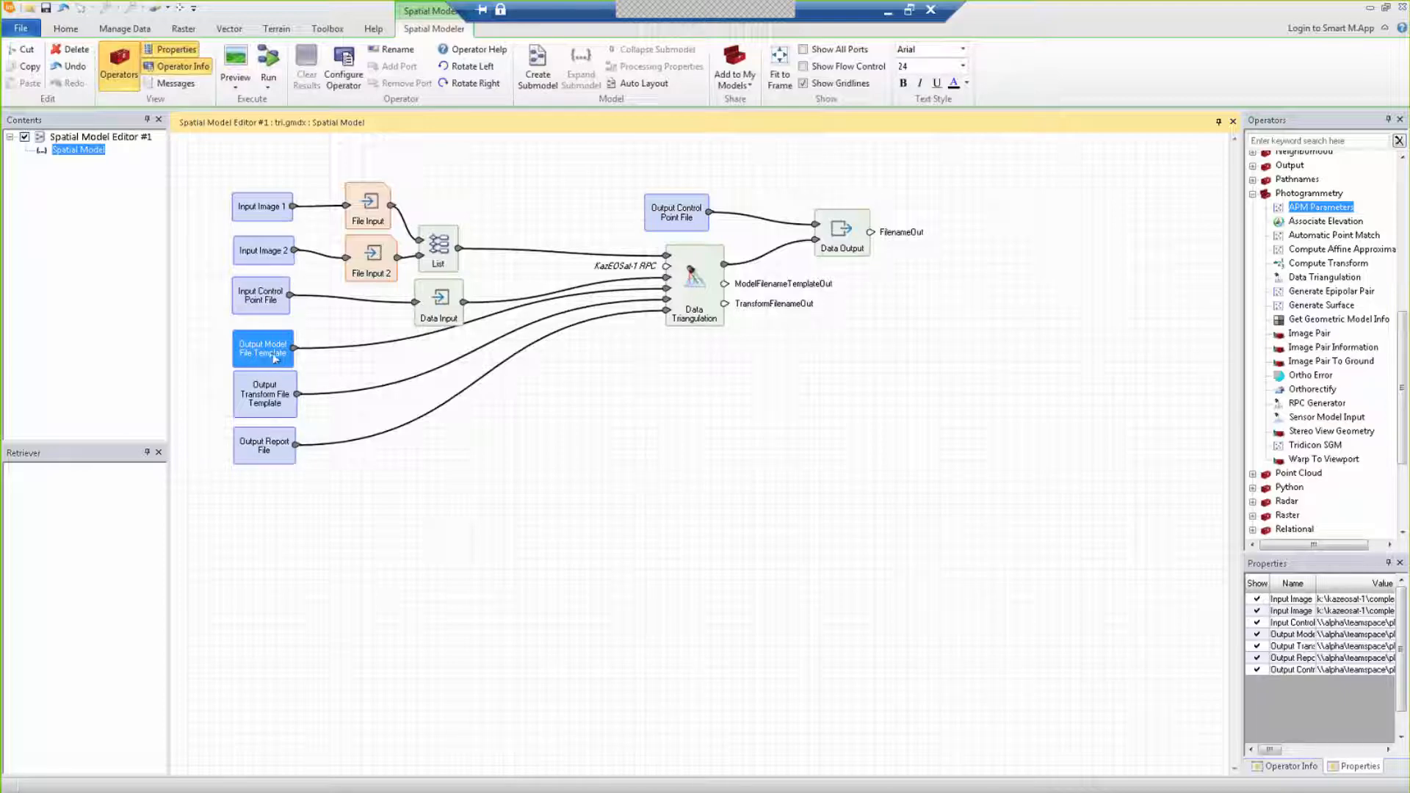
click(268, 404)
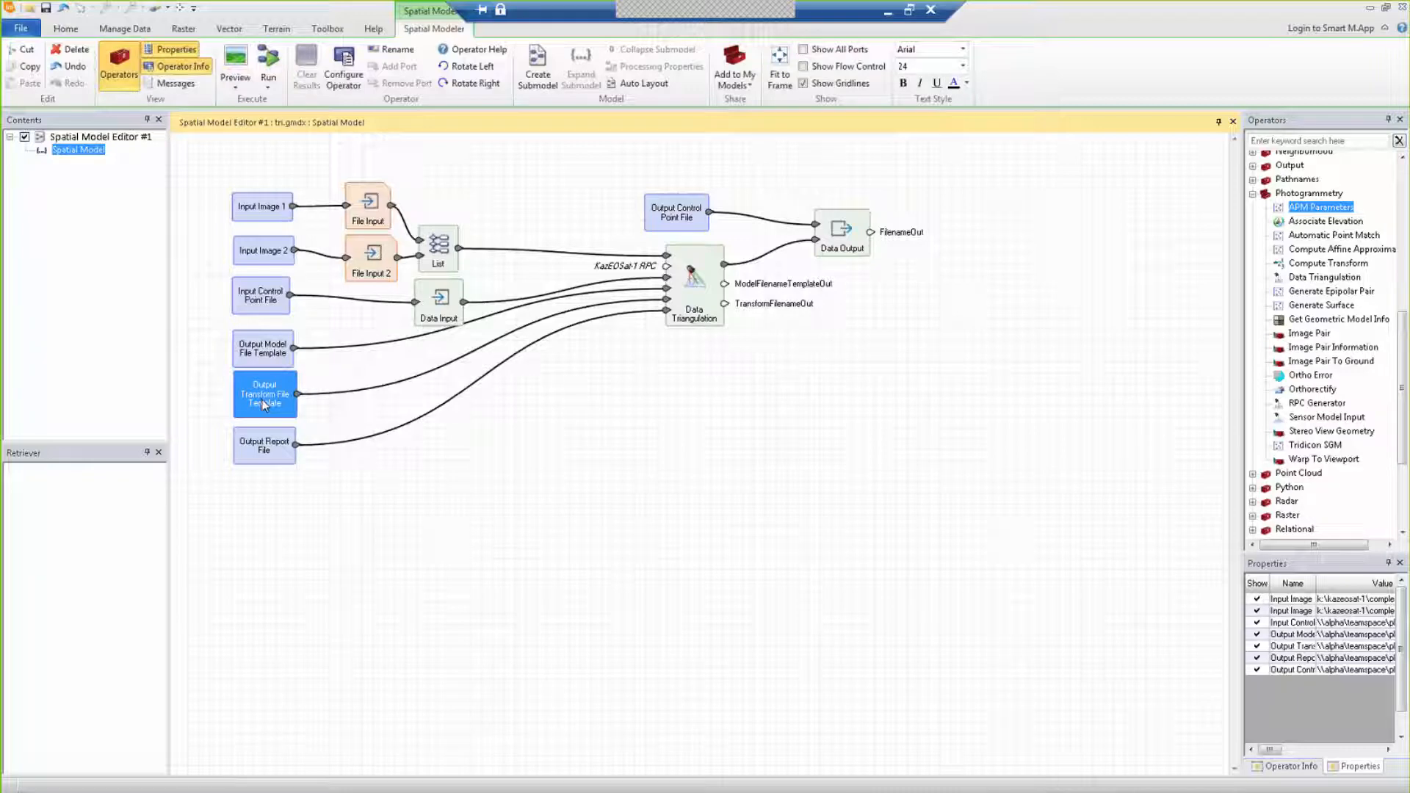
click(269, 459)
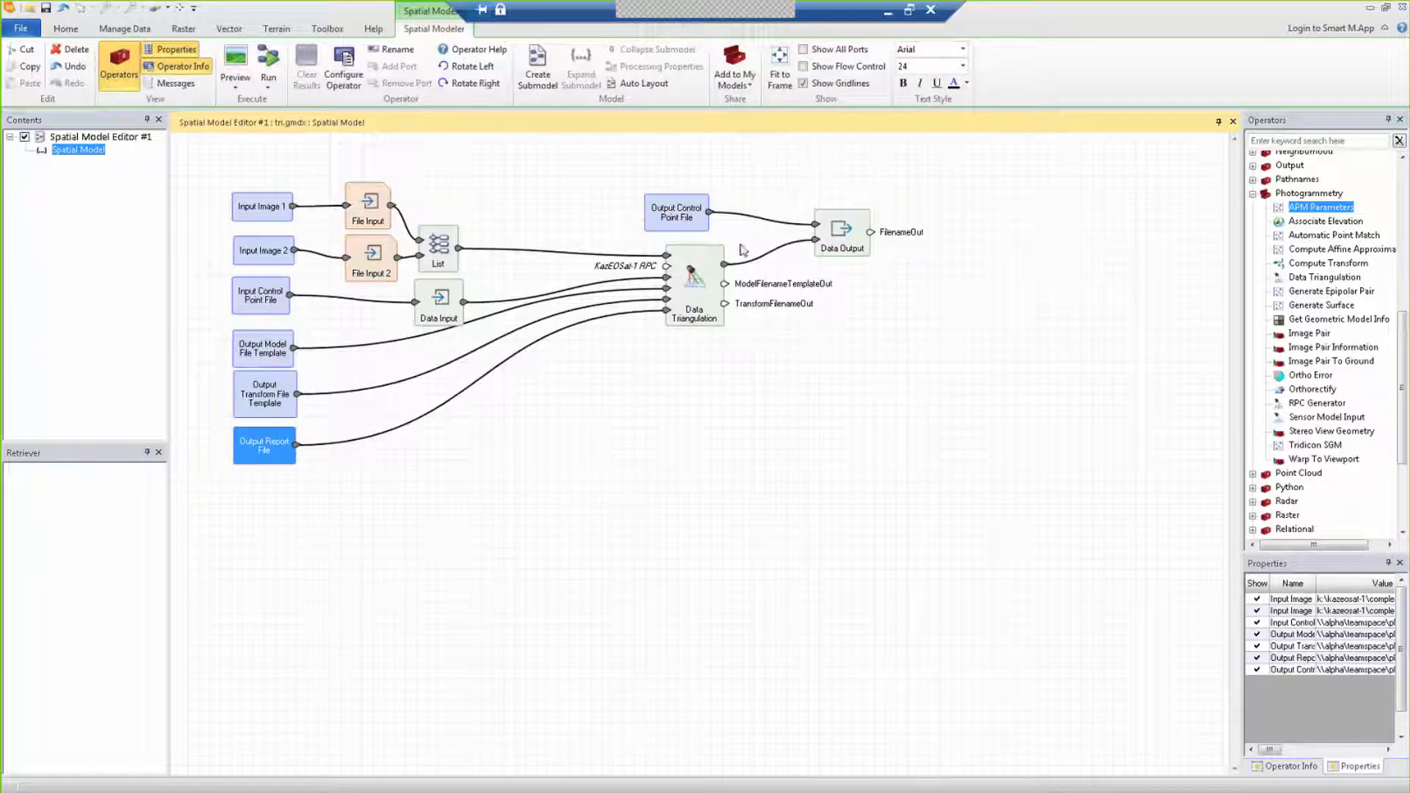
click(674, 220)
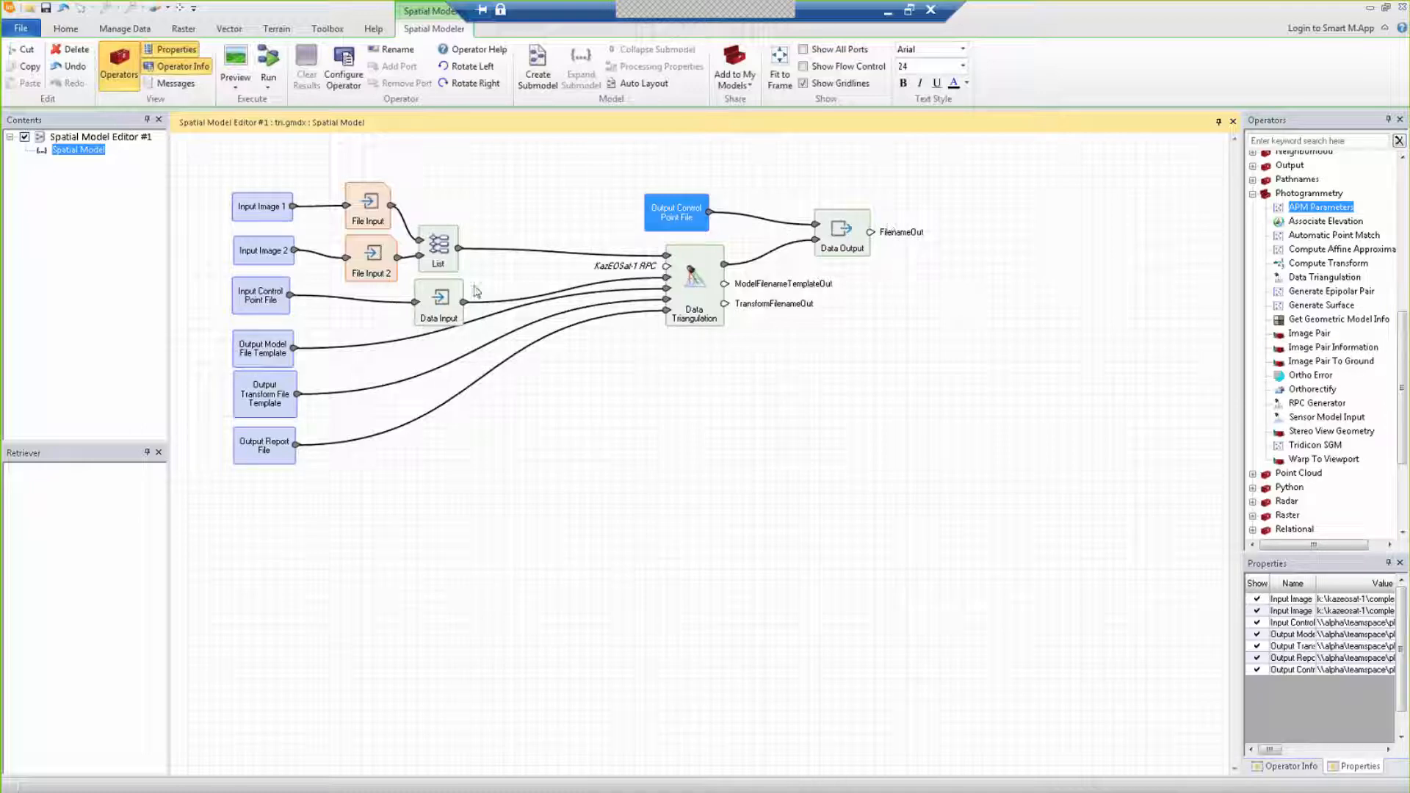
Step: Run the triangulation model, agree to delete the existing outputpoints.json, and enlarge the model's parameter dialog
click(276, 77)
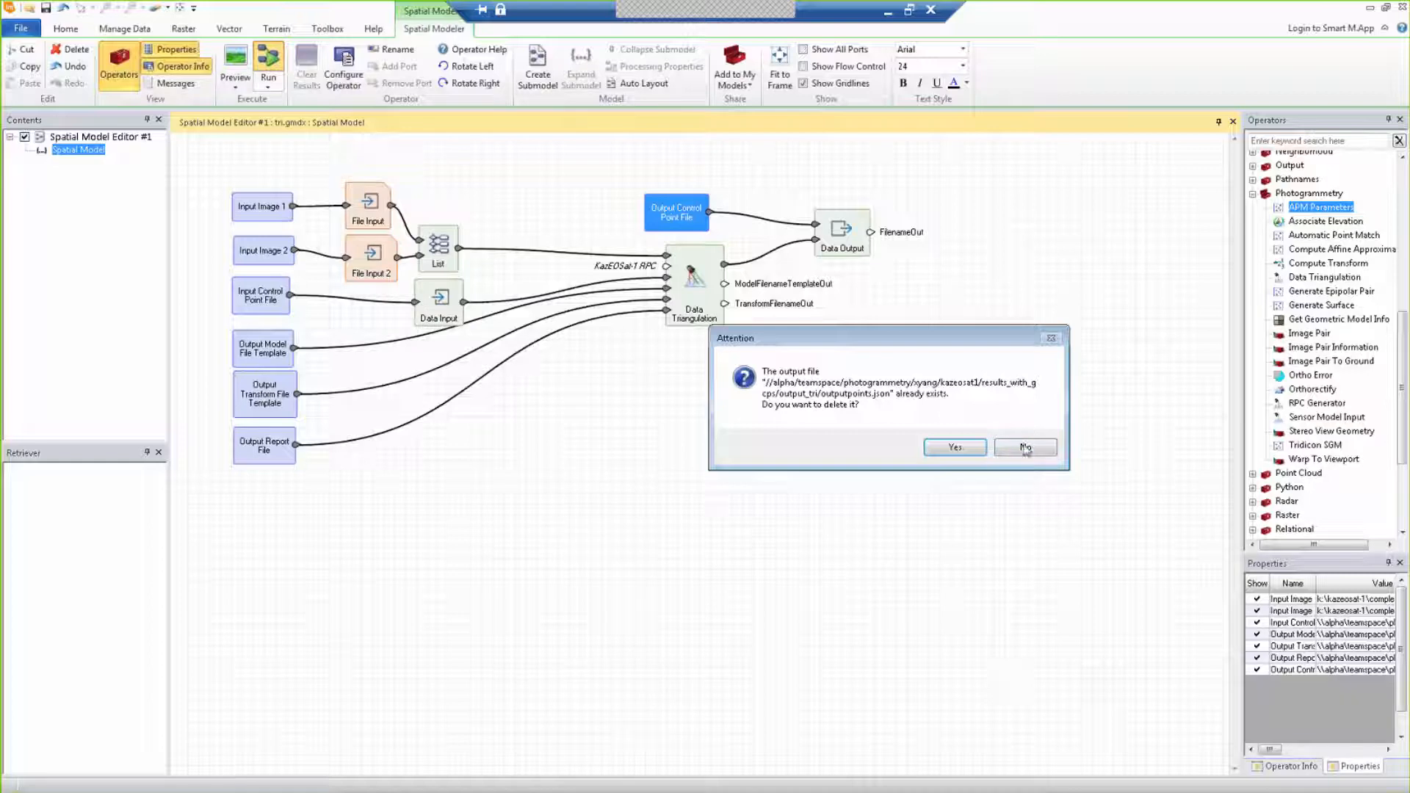
click(956, 448)
click(770, 447)
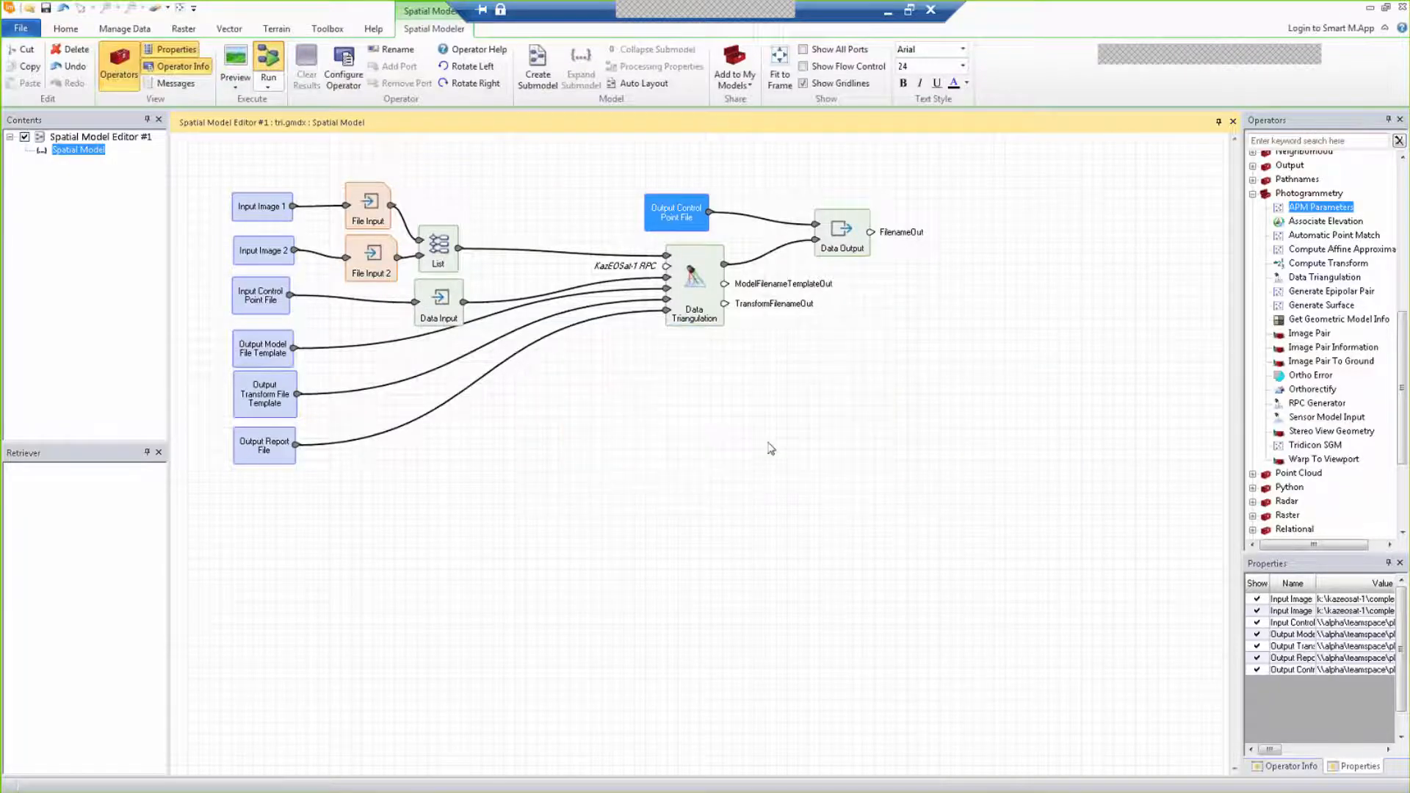
drag(470, 469, 702, 573)
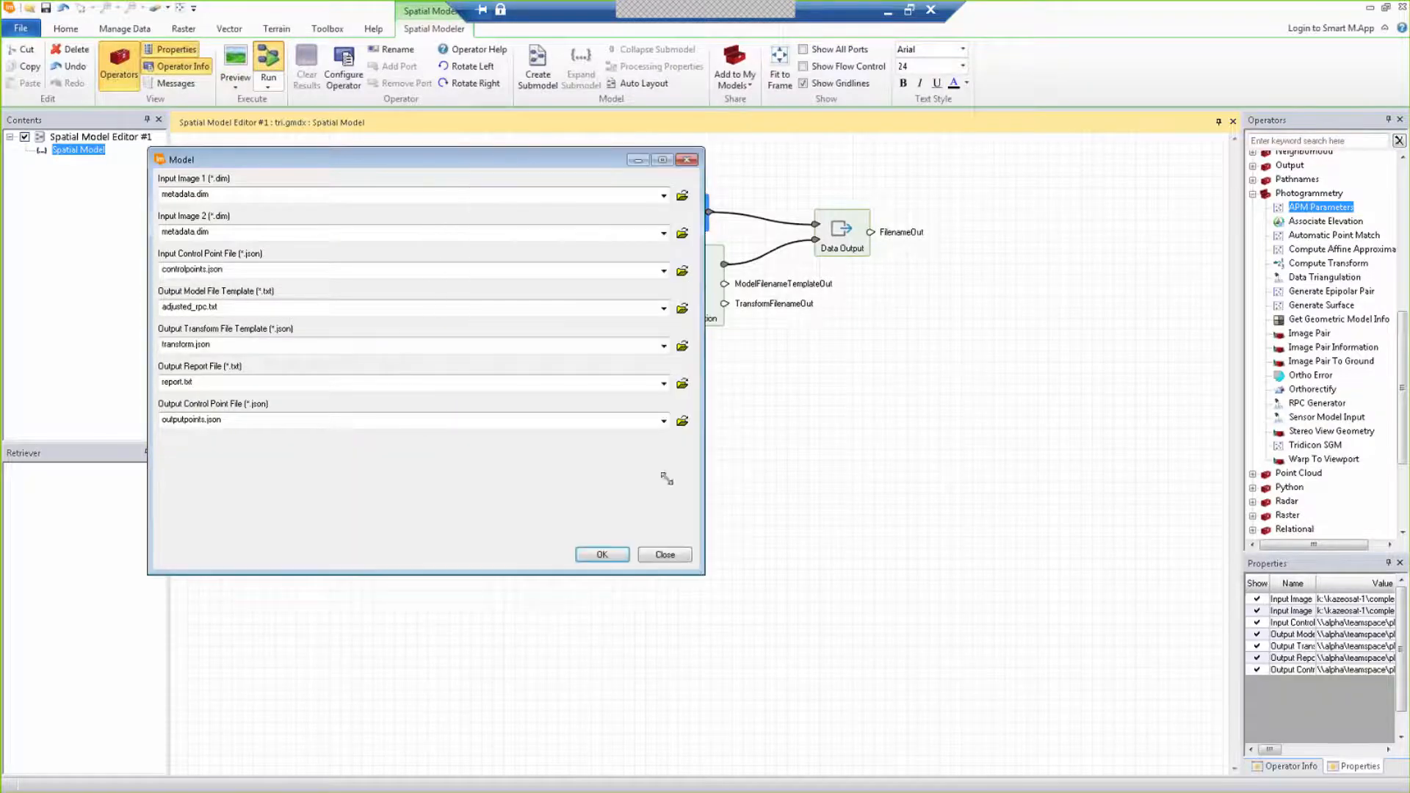
click(683, 196)
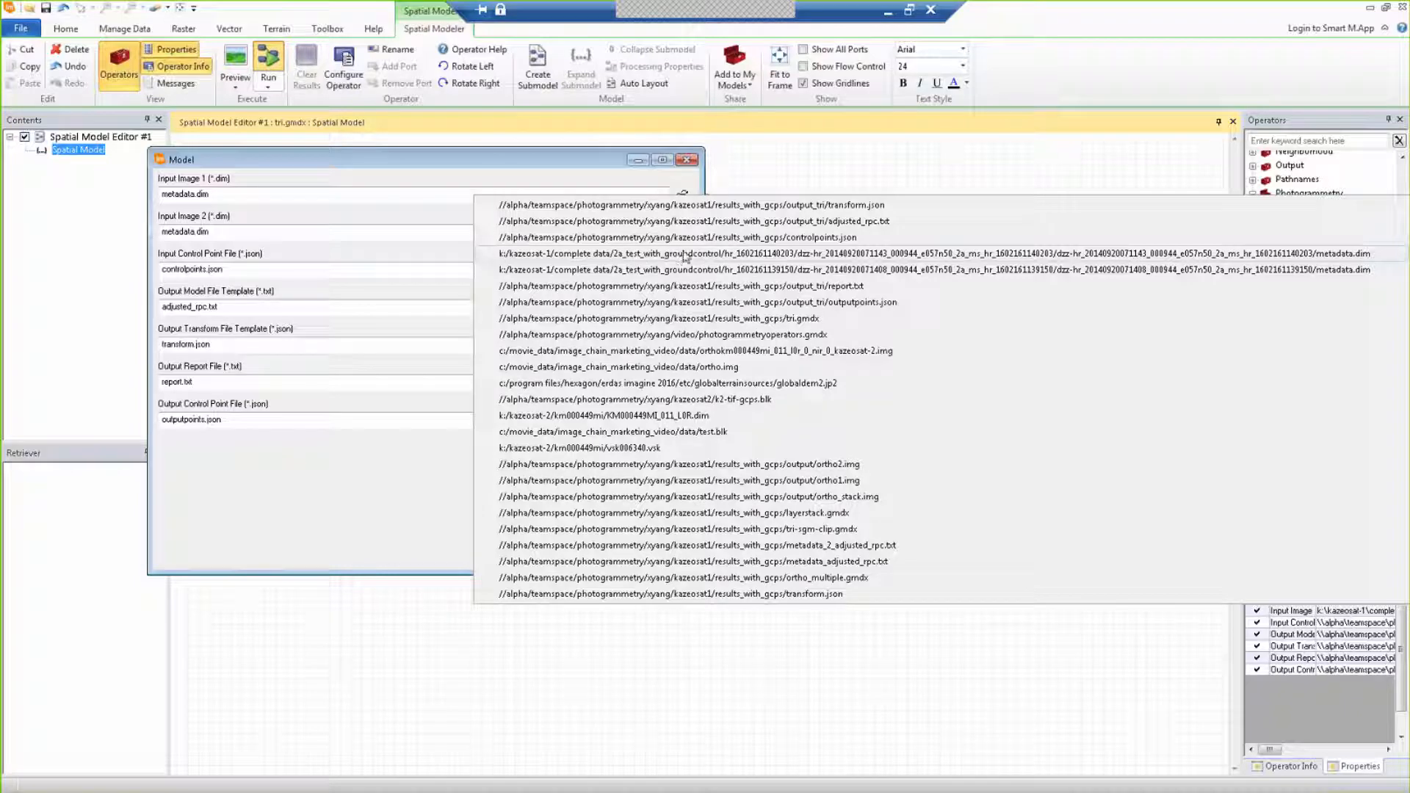
click(815, 254)
click(230, 231)
click(230, 192)
click(235, 232)
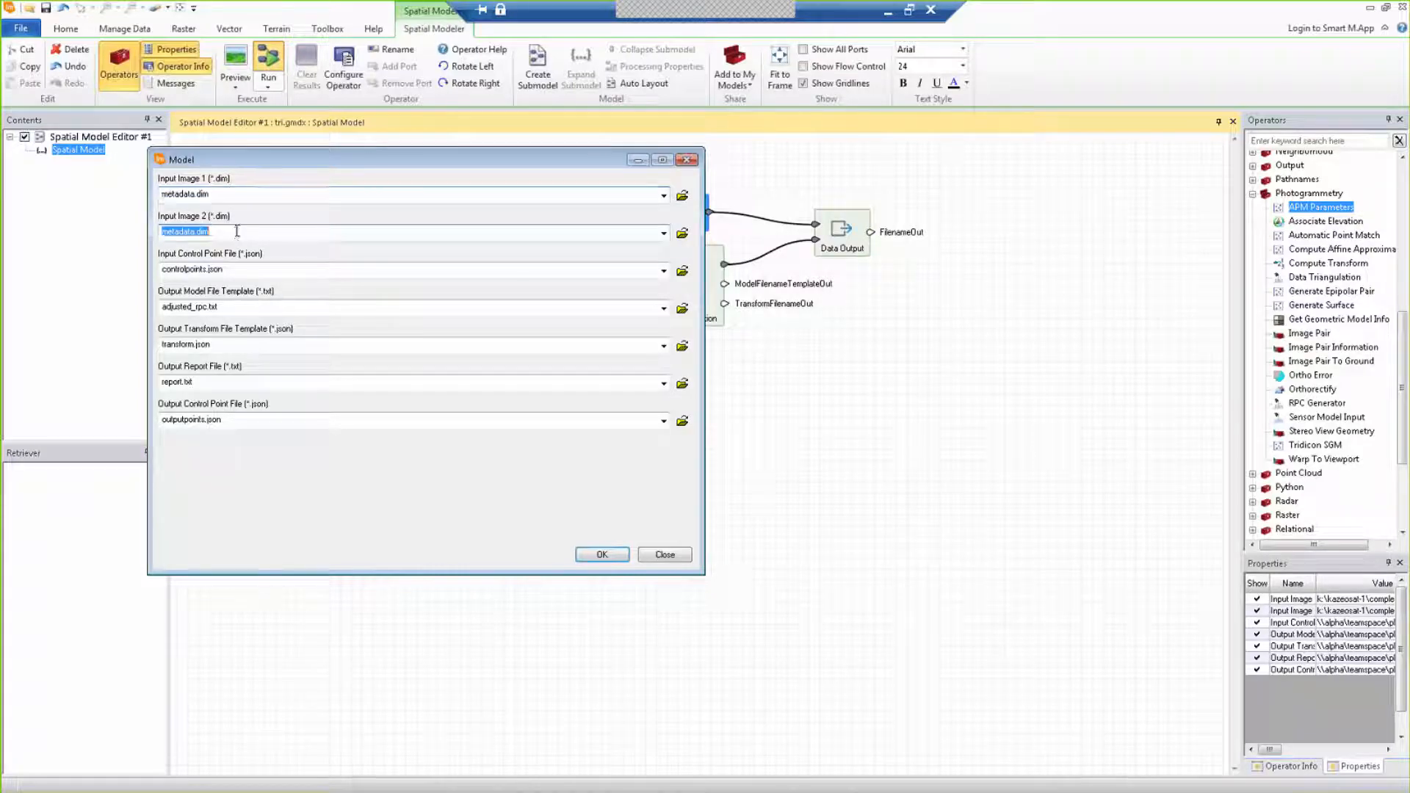
click(232, 195)
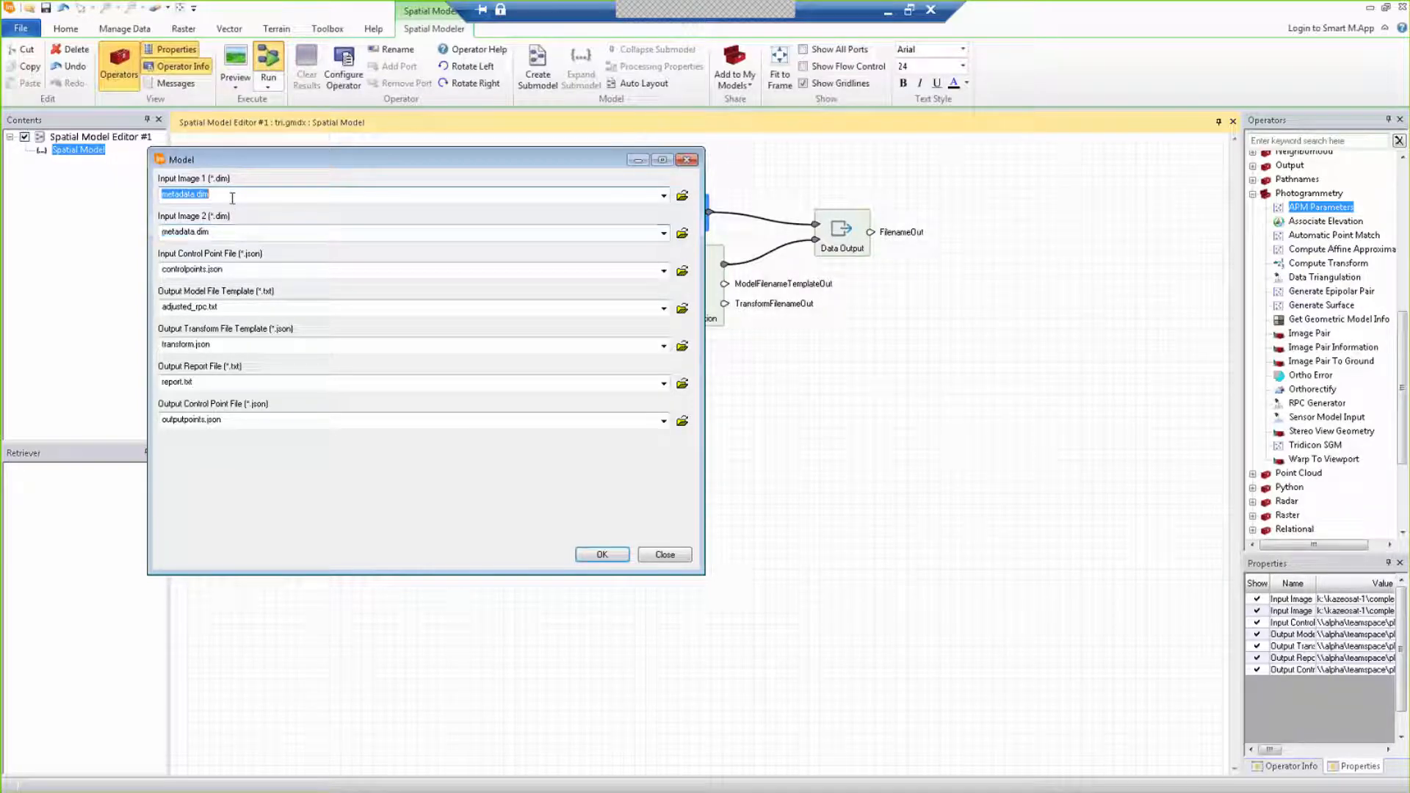
Step: Check the second image, control point, model template, transform template and report file entries, and run the triangulation model
click(240, 231)
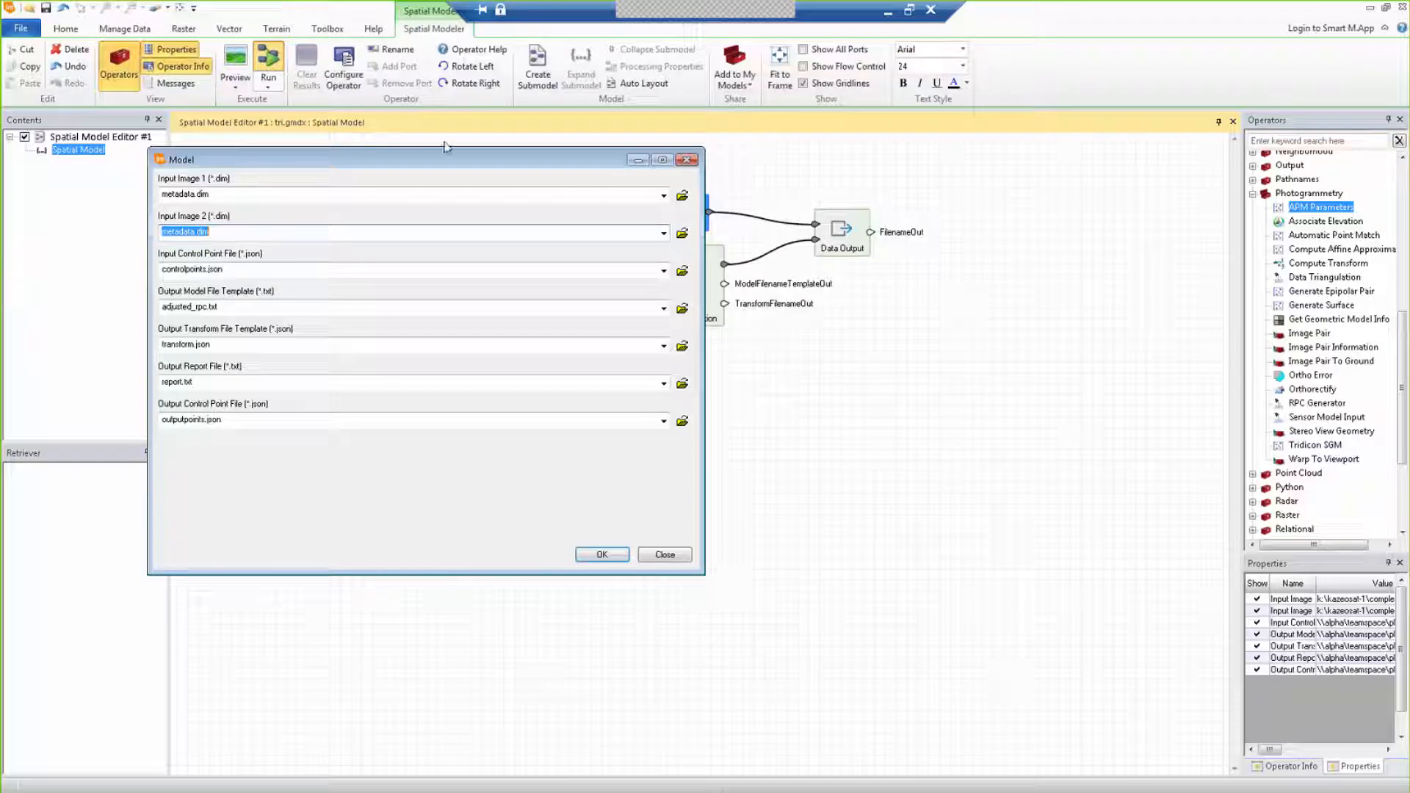
click(240, 272)
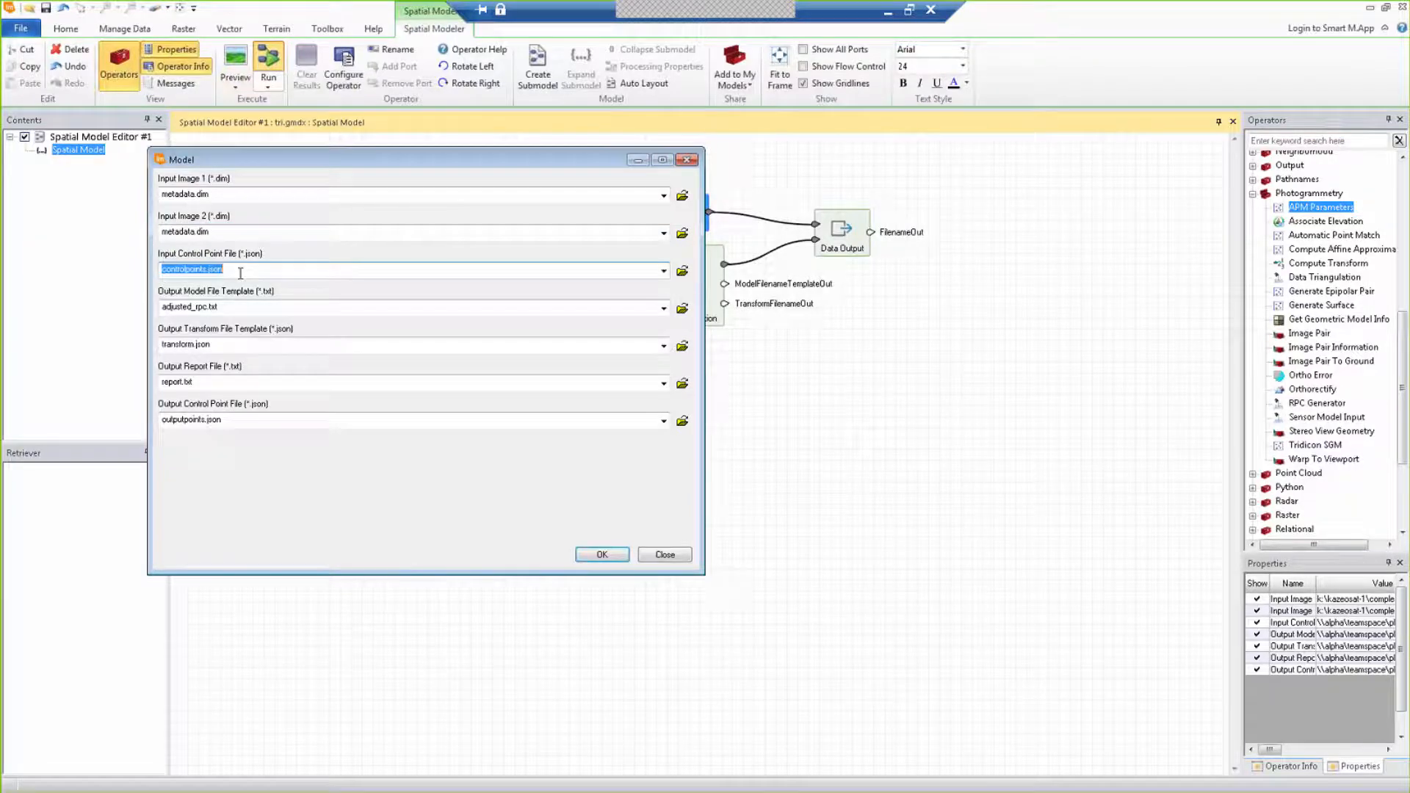
click(290, 306)
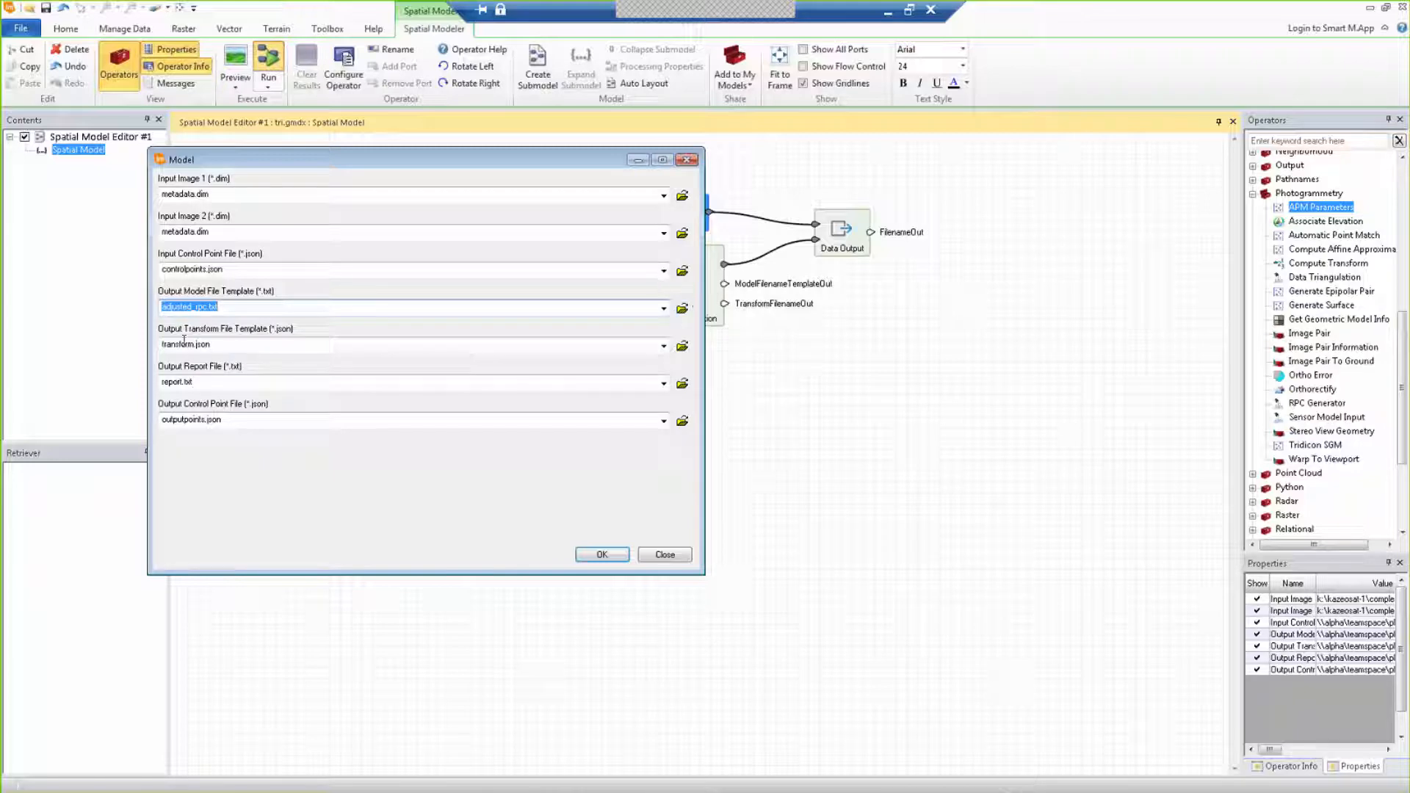
click(229, 344)
click(233, 383)
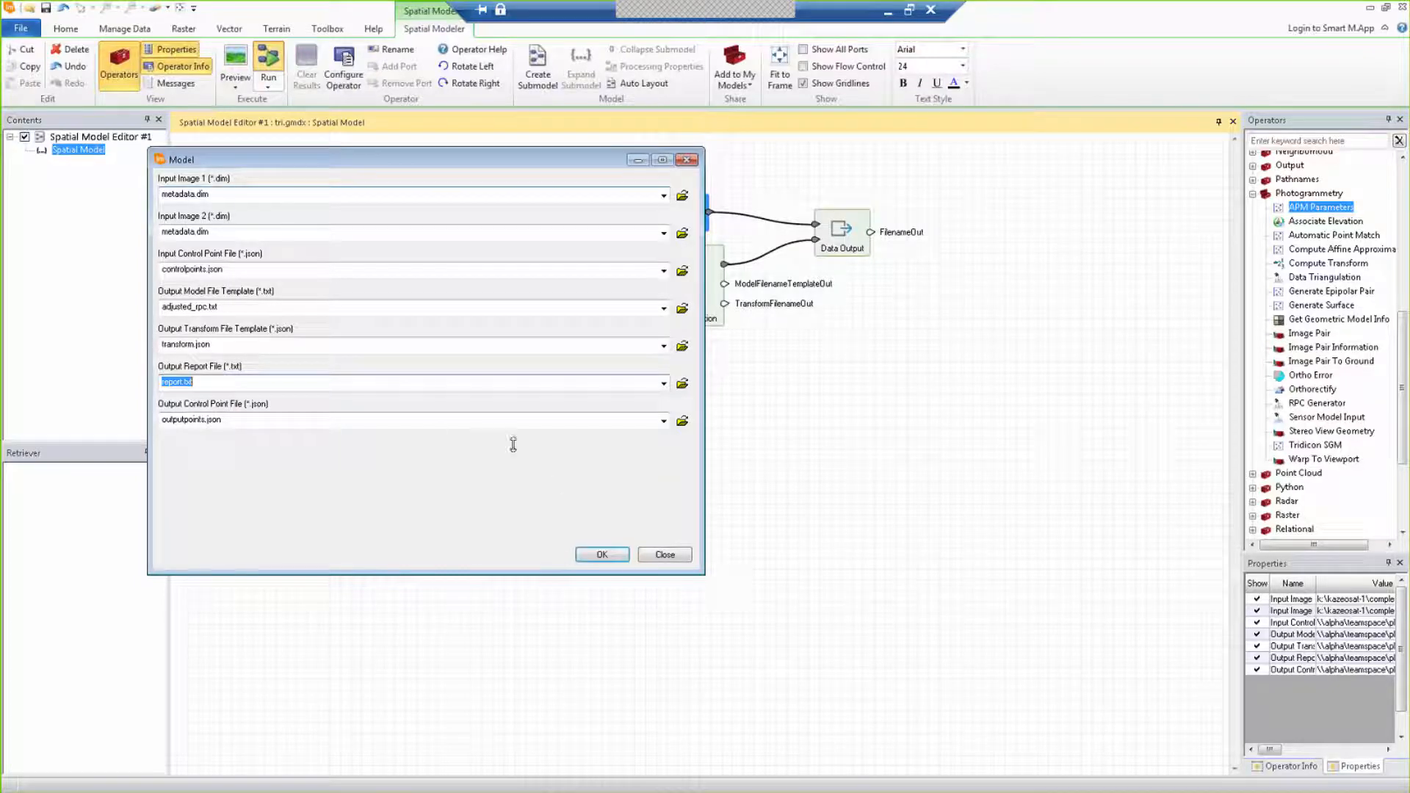
click(602, 555)
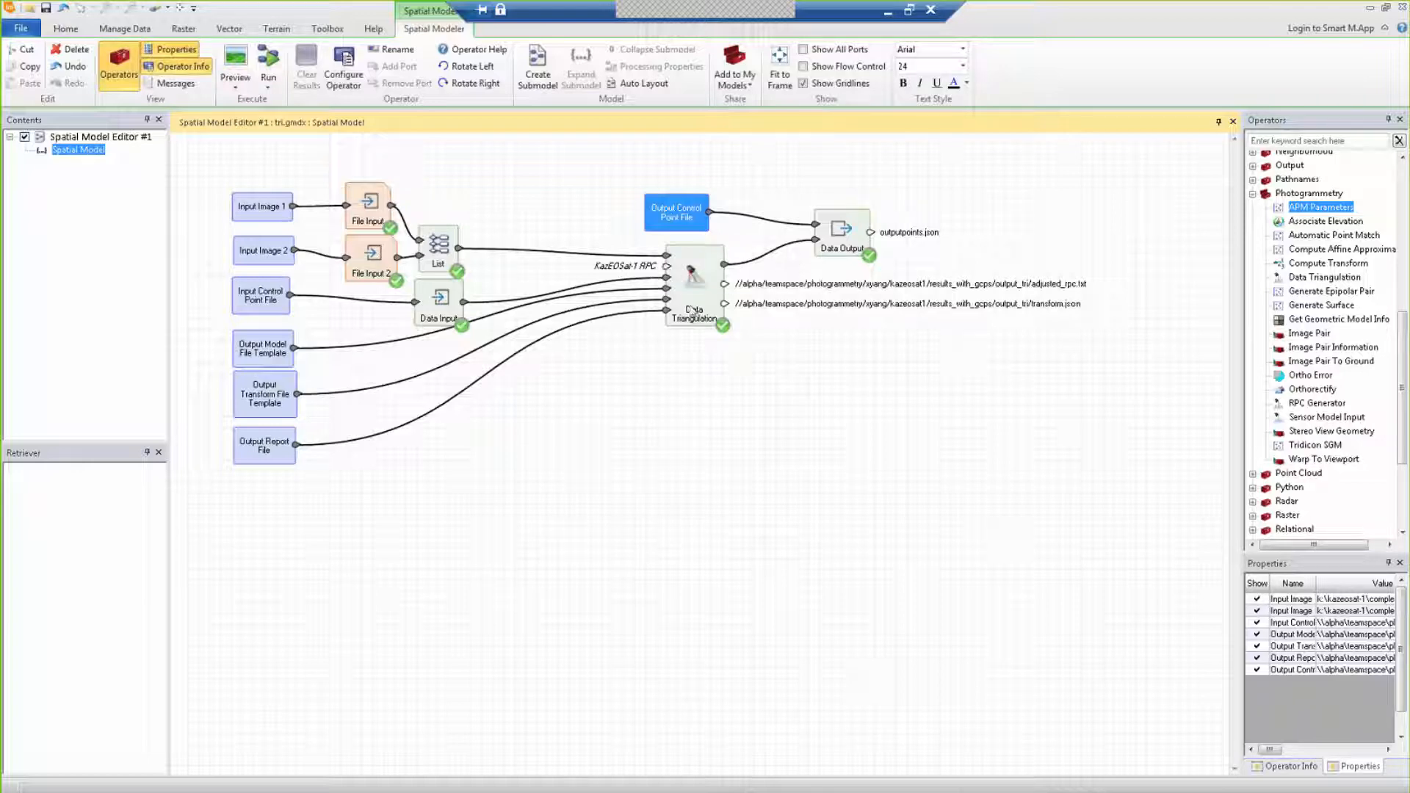
Step: Examine the Data Triangulation operator's full property names and values, widening the properties area for reading and narrowing it again
click(691, 308)
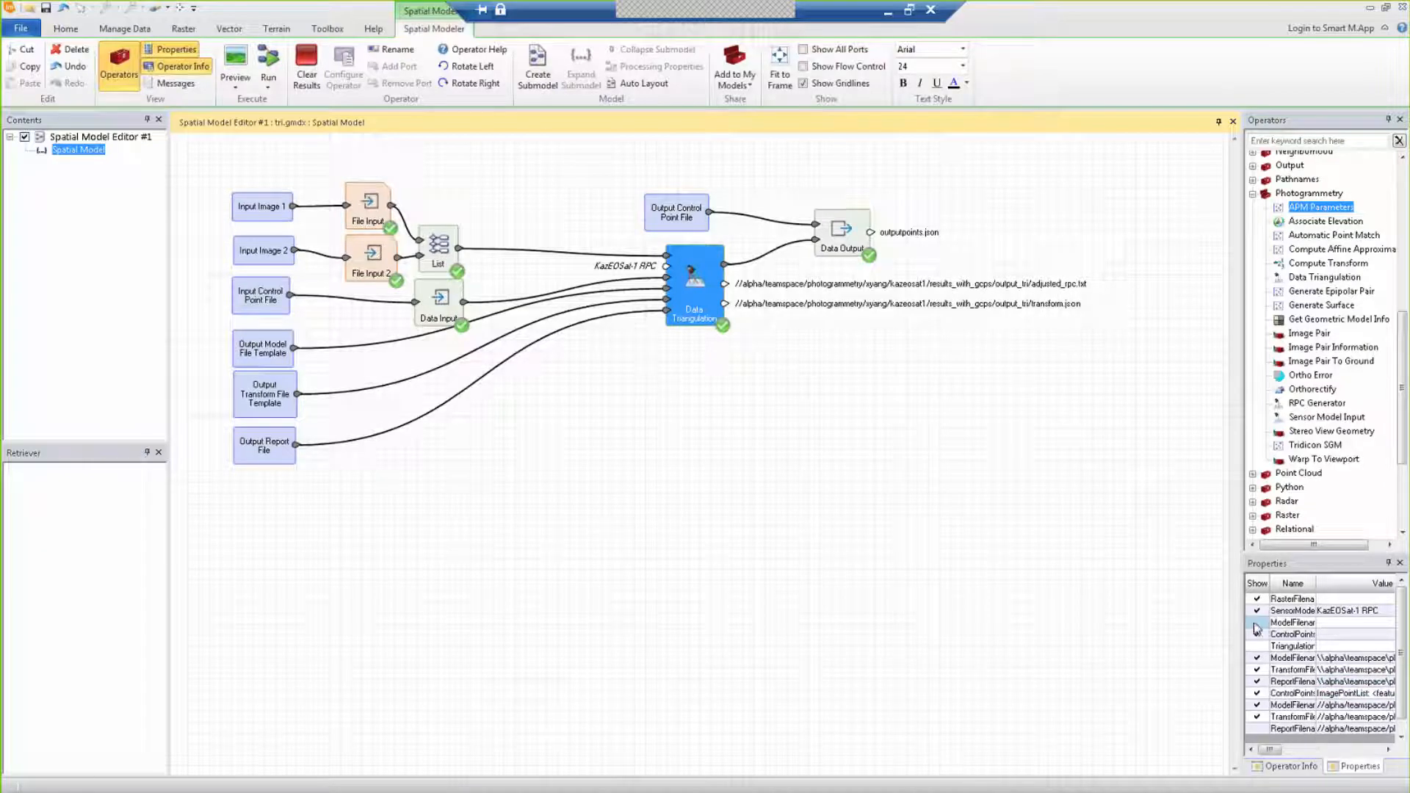
drag(1245, 622, 991, 622)
drag(1063, 583, 1166, 582)
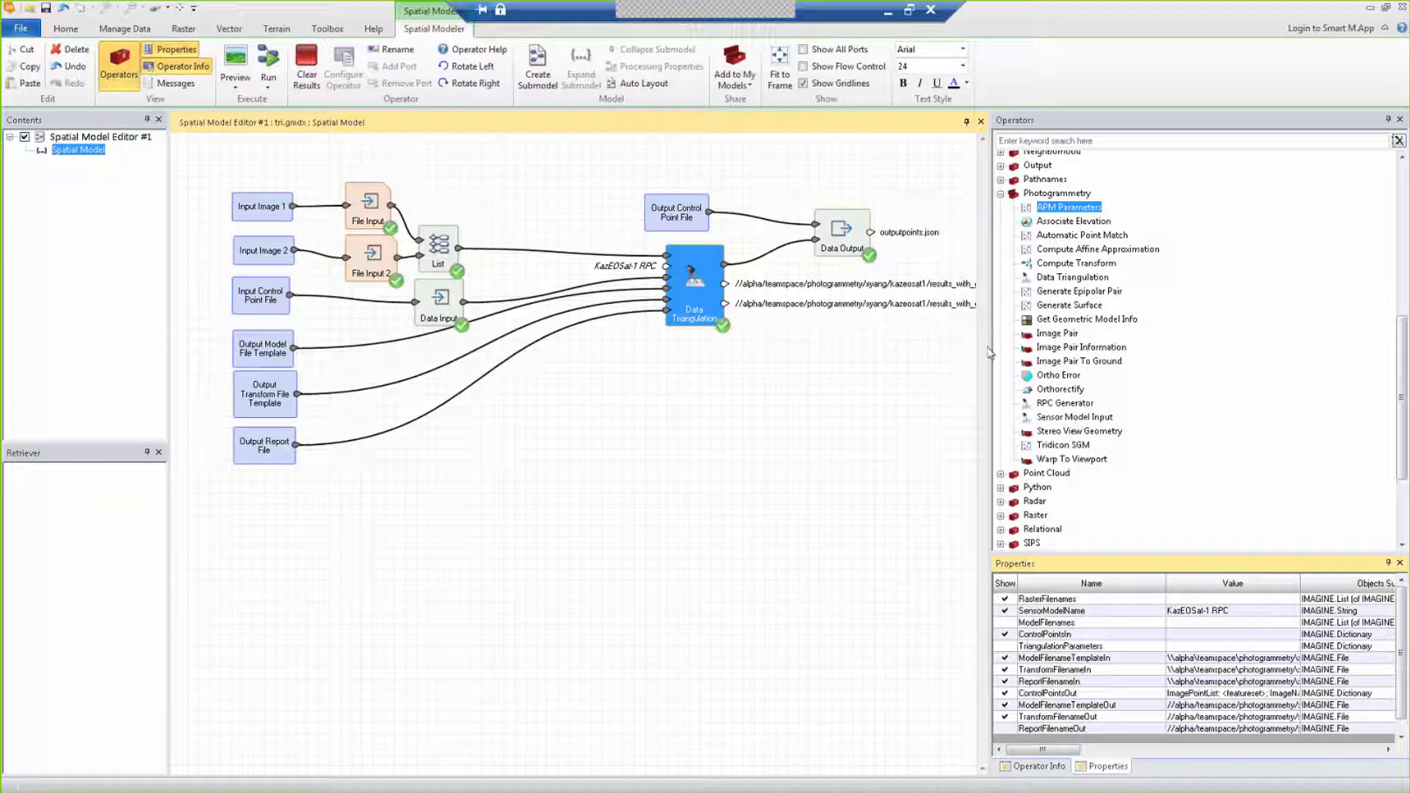
drag(989, 347, 1216, 347)
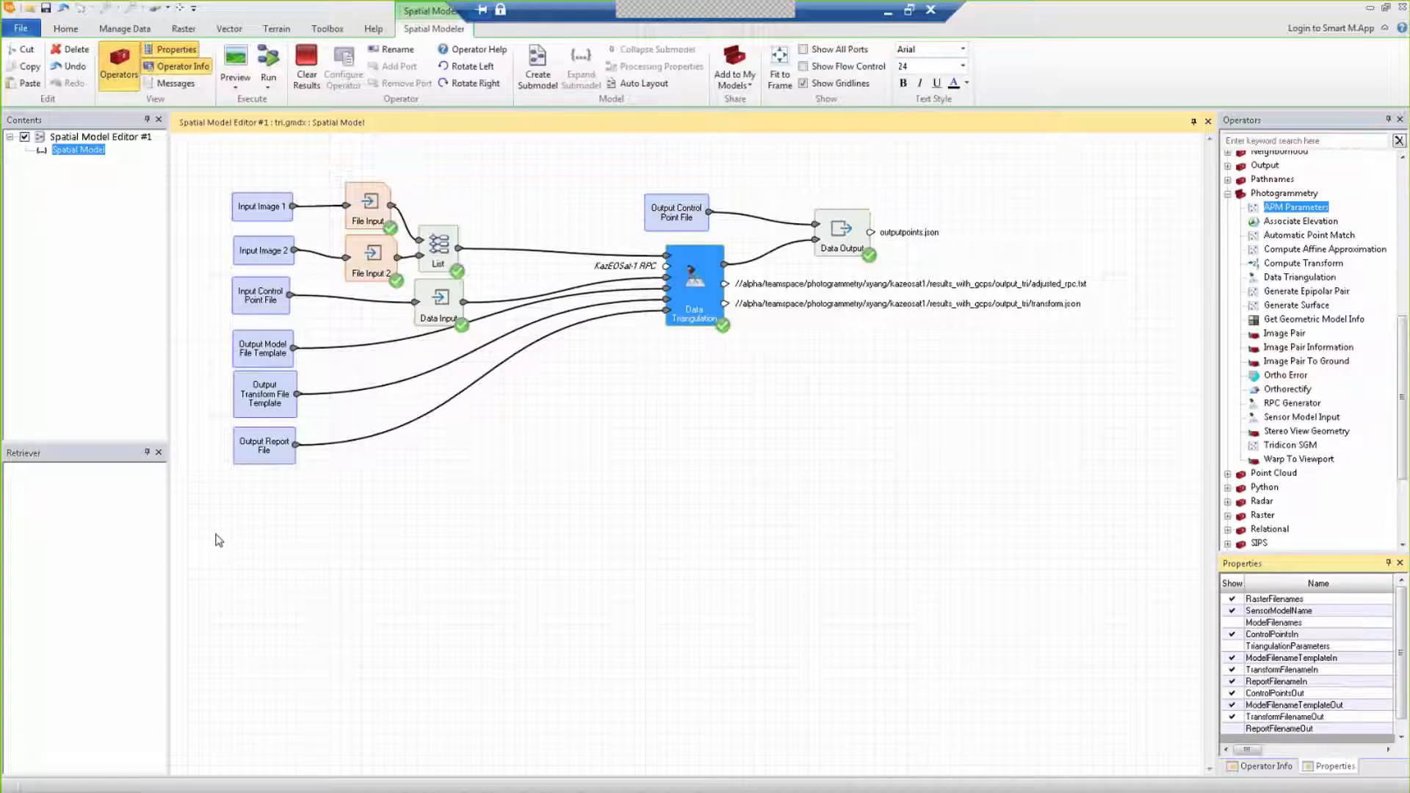
Step: Switch to the File Explorer window and open the output_tri folder inside results_with_gcps
key(alt+Tab)
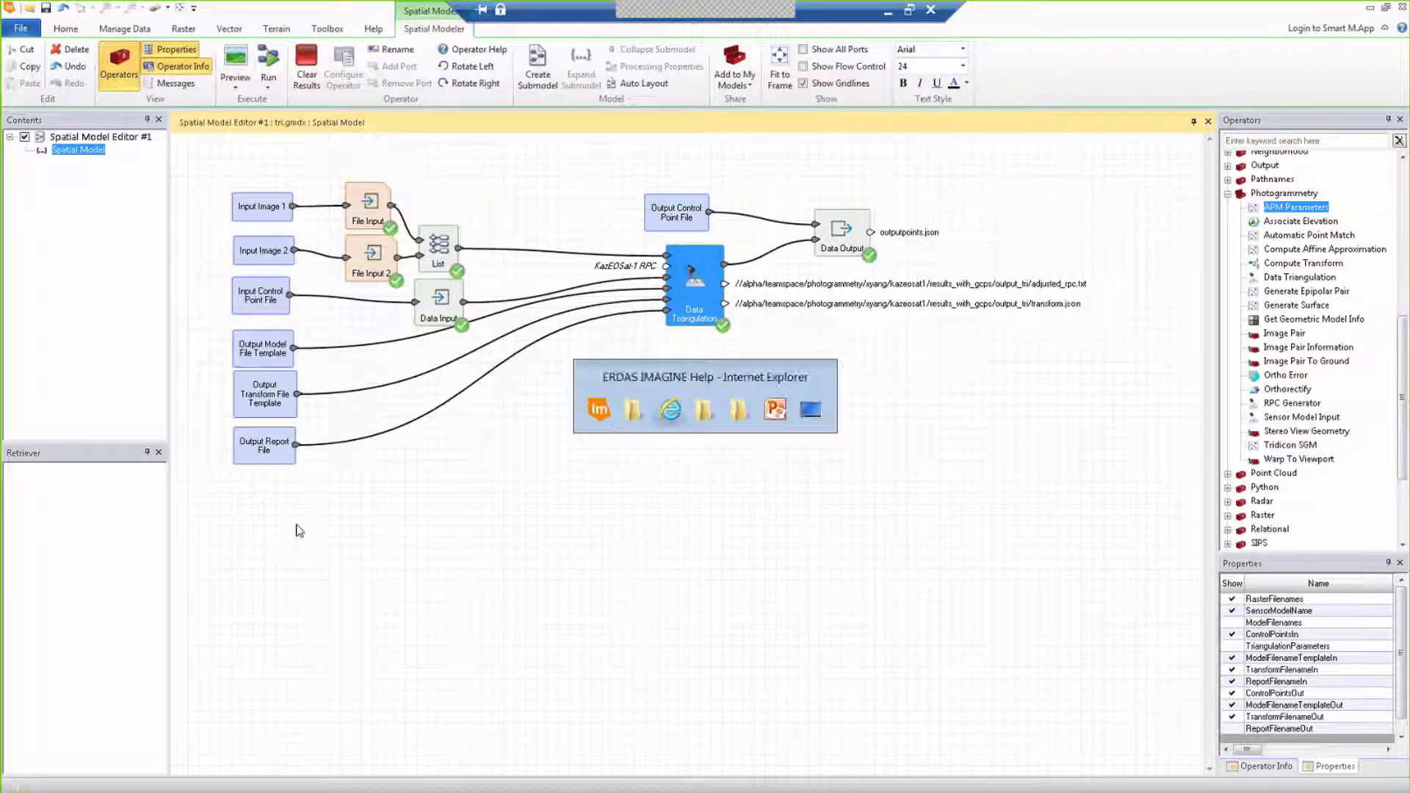
key(alt+Tab)
key(alt+Tab)
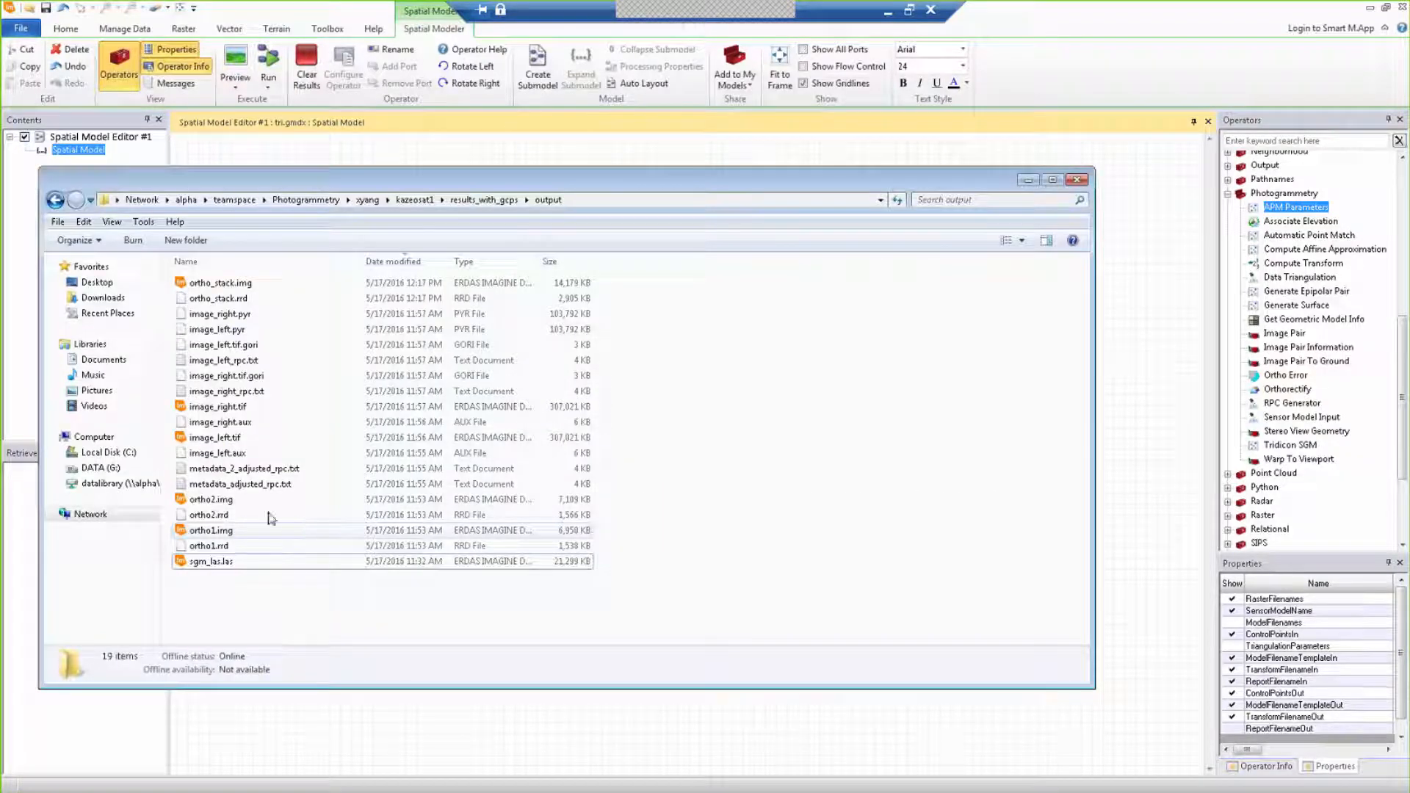
click(483, 200)
double_click(220, 530)
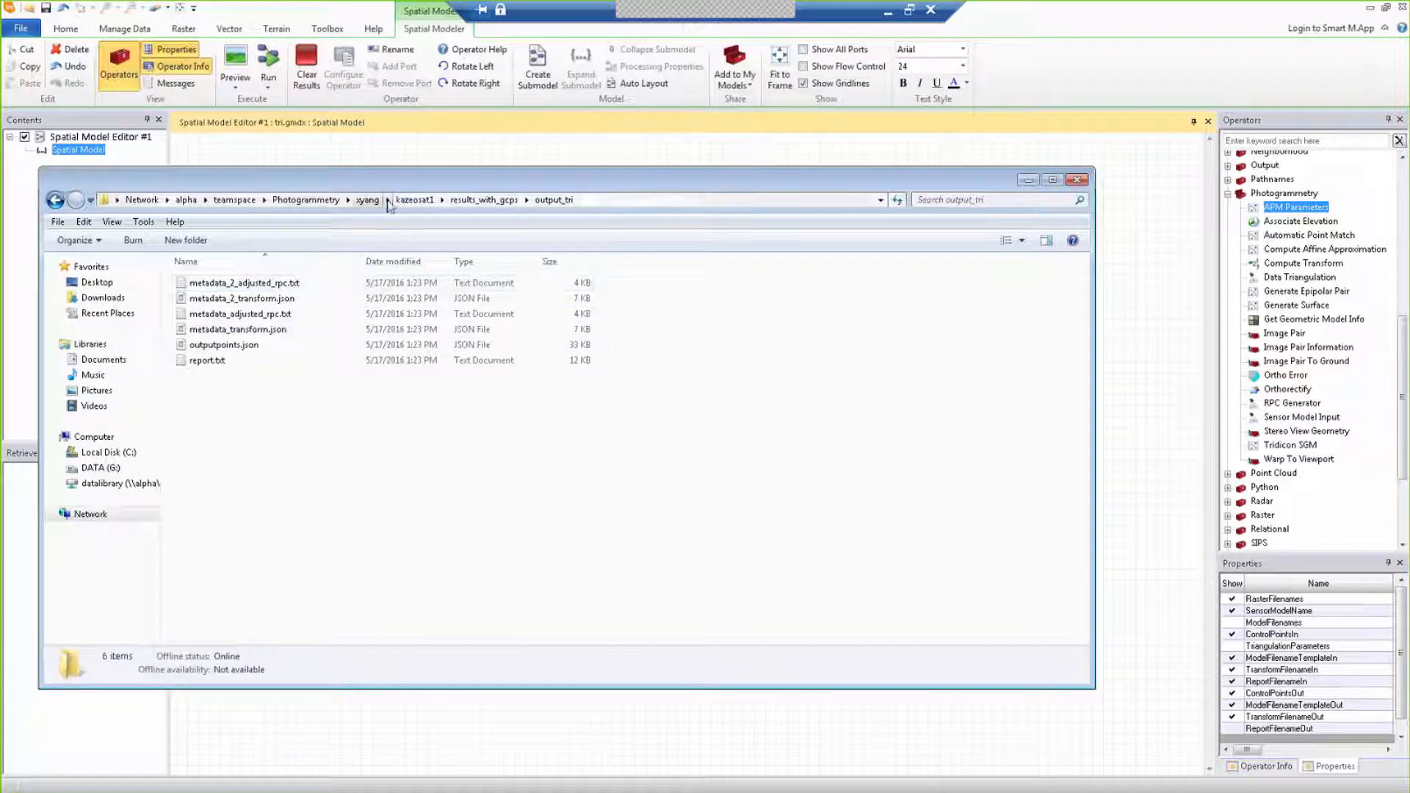
drag(459, 187, 539, 185)
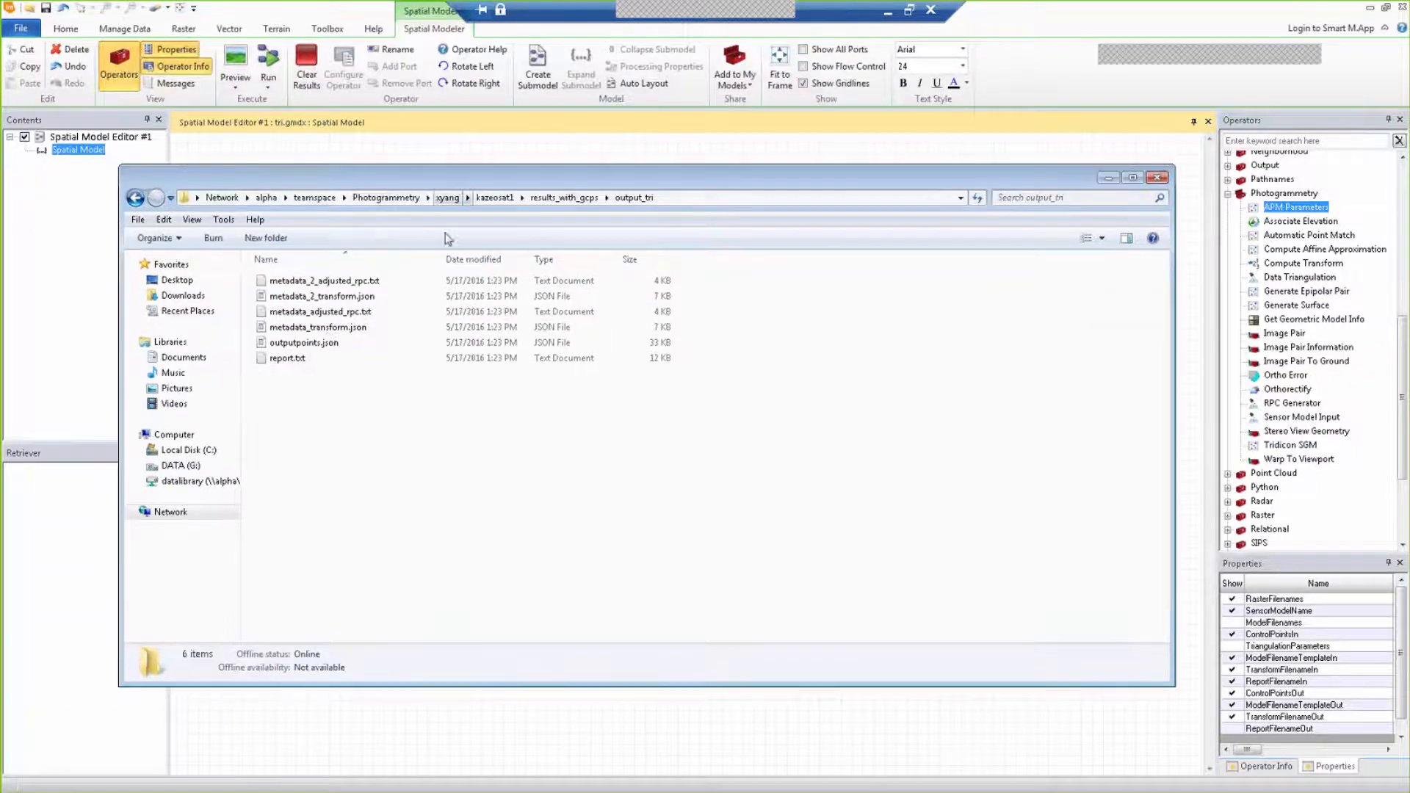
Step: Go through the triangulation output files: the adjusted RPC text, transform JSON, outputpoints.json and report.txt
click(327, 312)
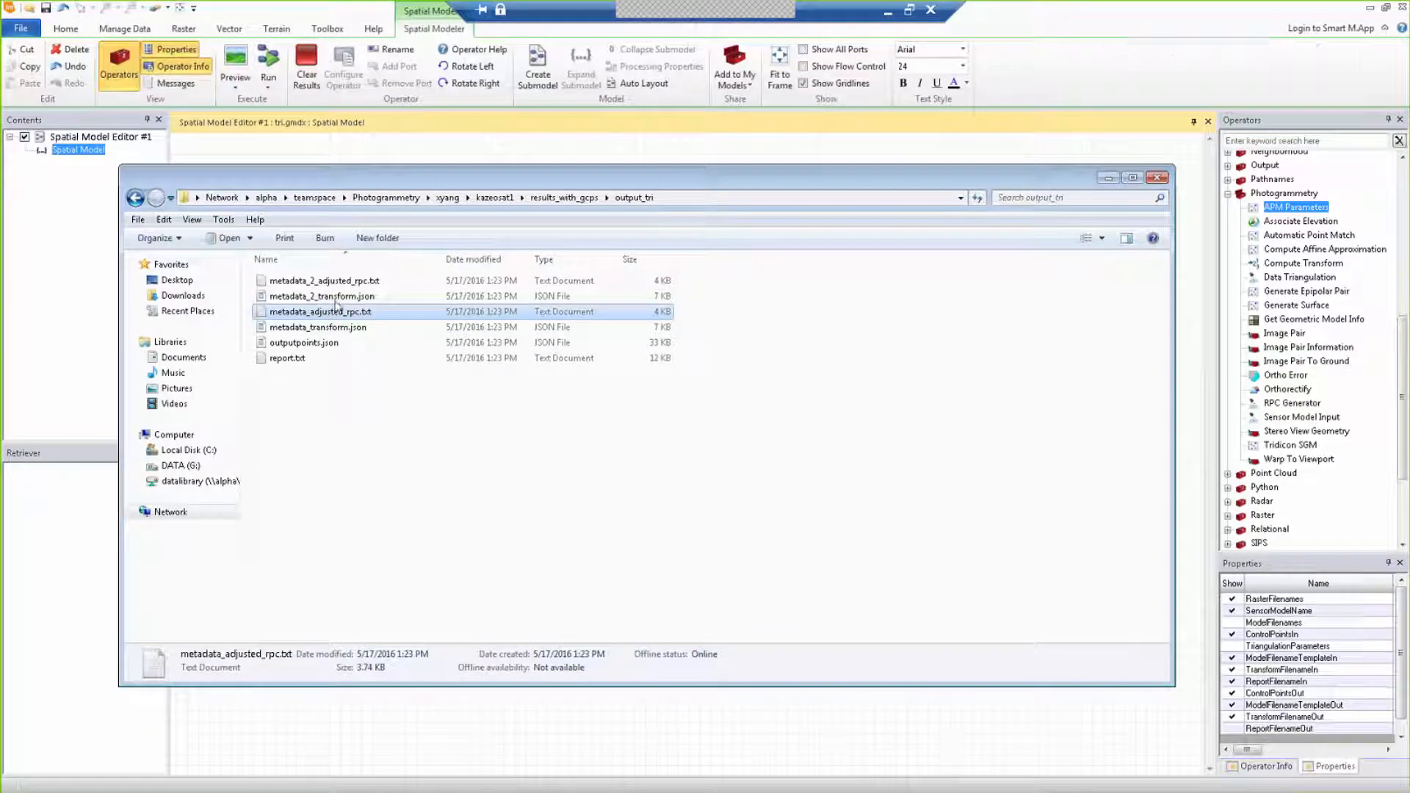
click(340, 299)
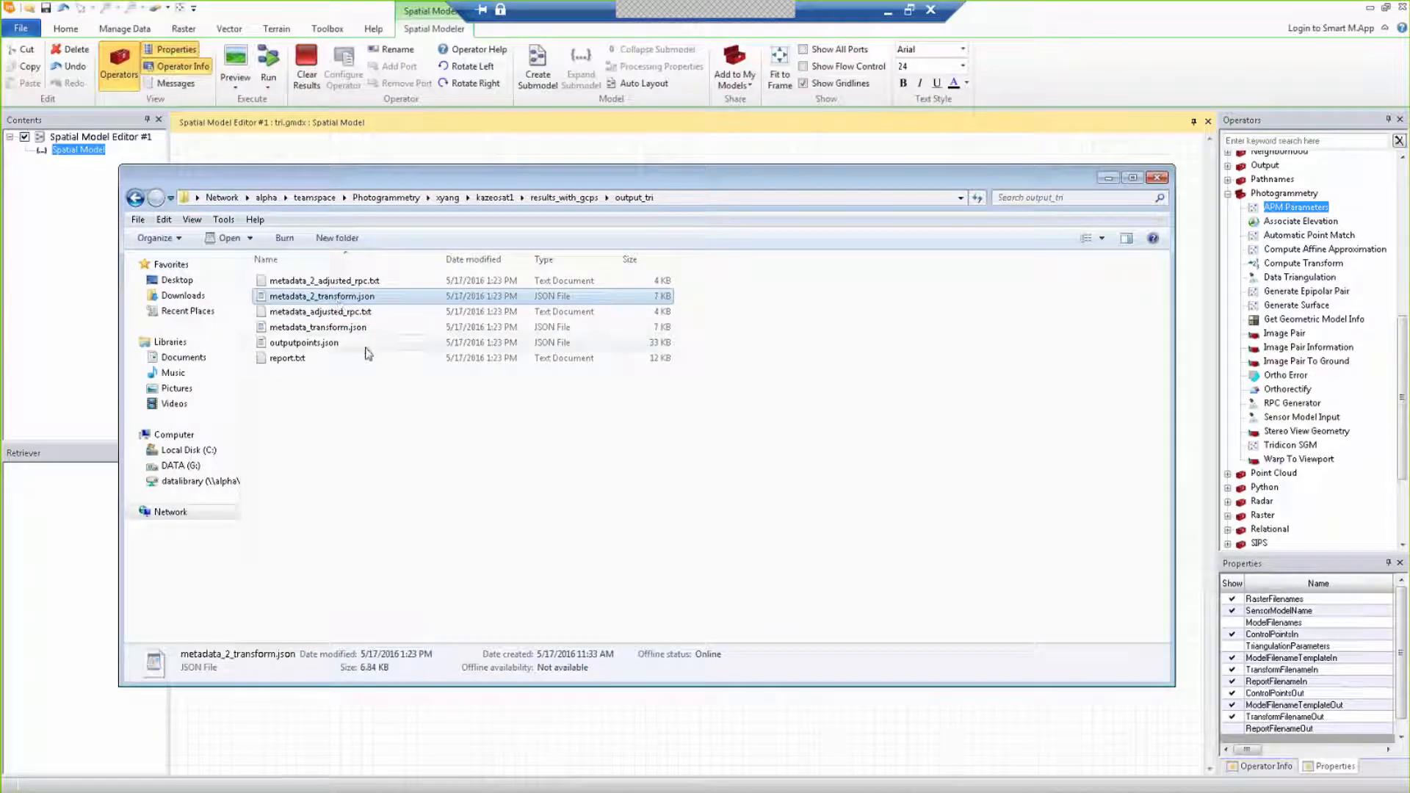
click(309, 344)
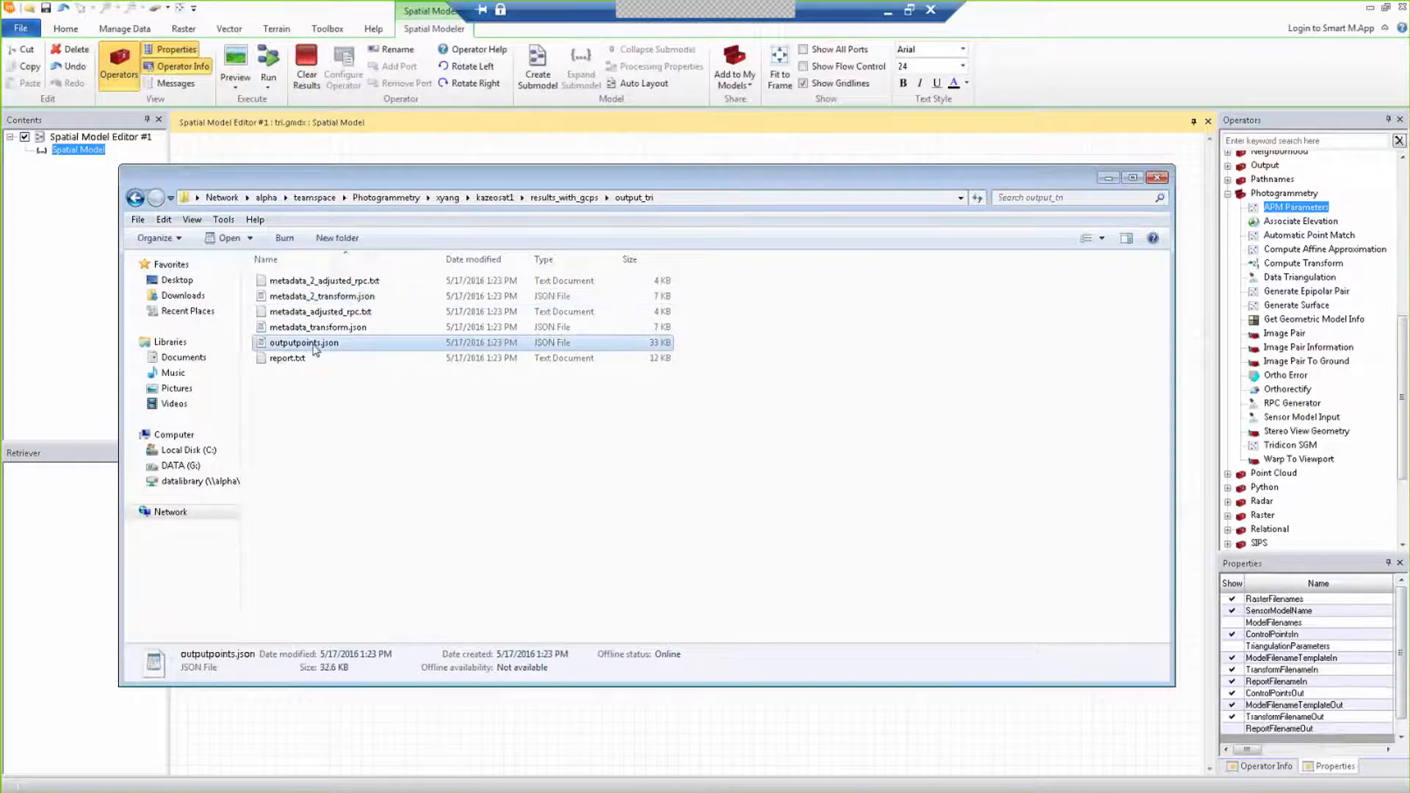
click(289, 362)
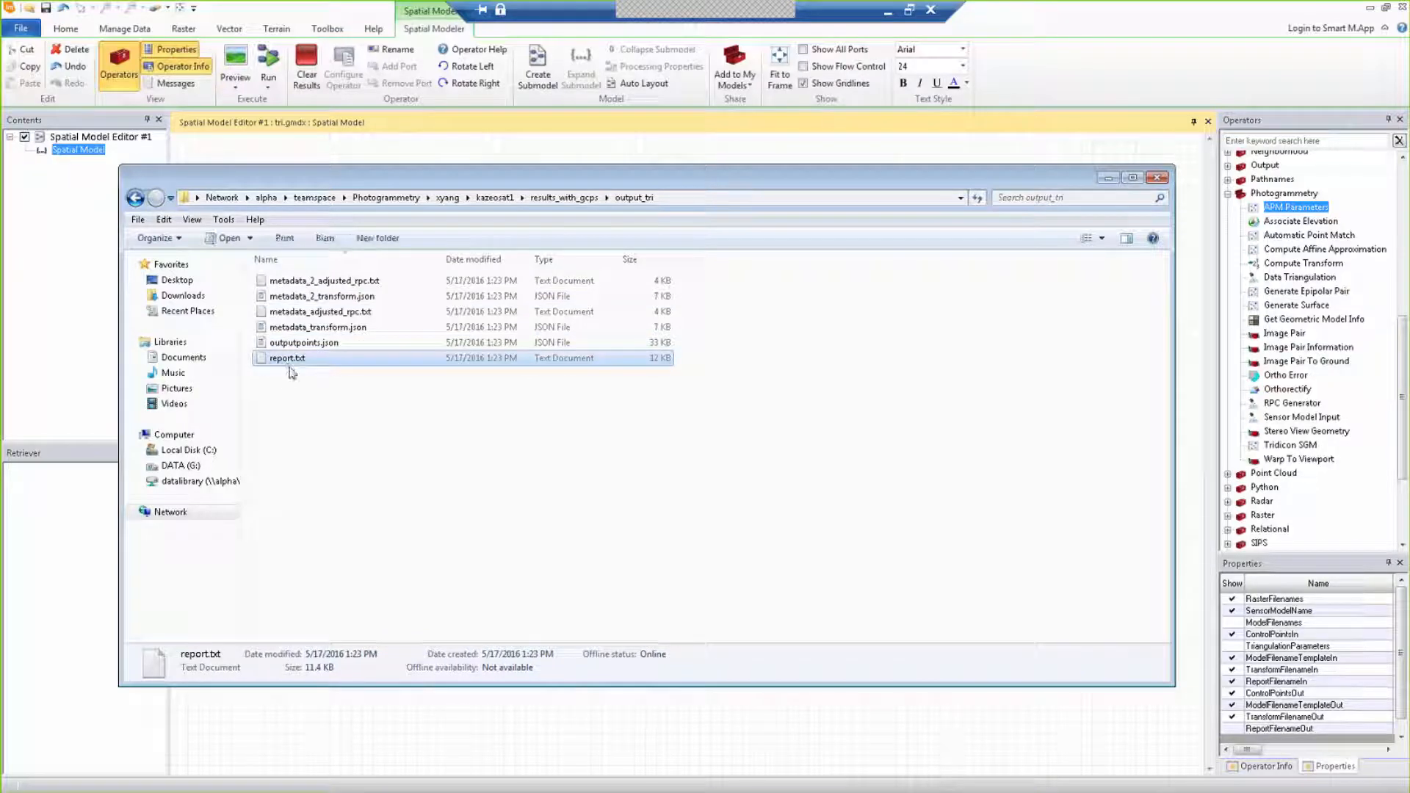
Step: Open outputpoints.json in WordPad, examine its image points and the RPC and transform file references per image, and close it
click(328, 344)
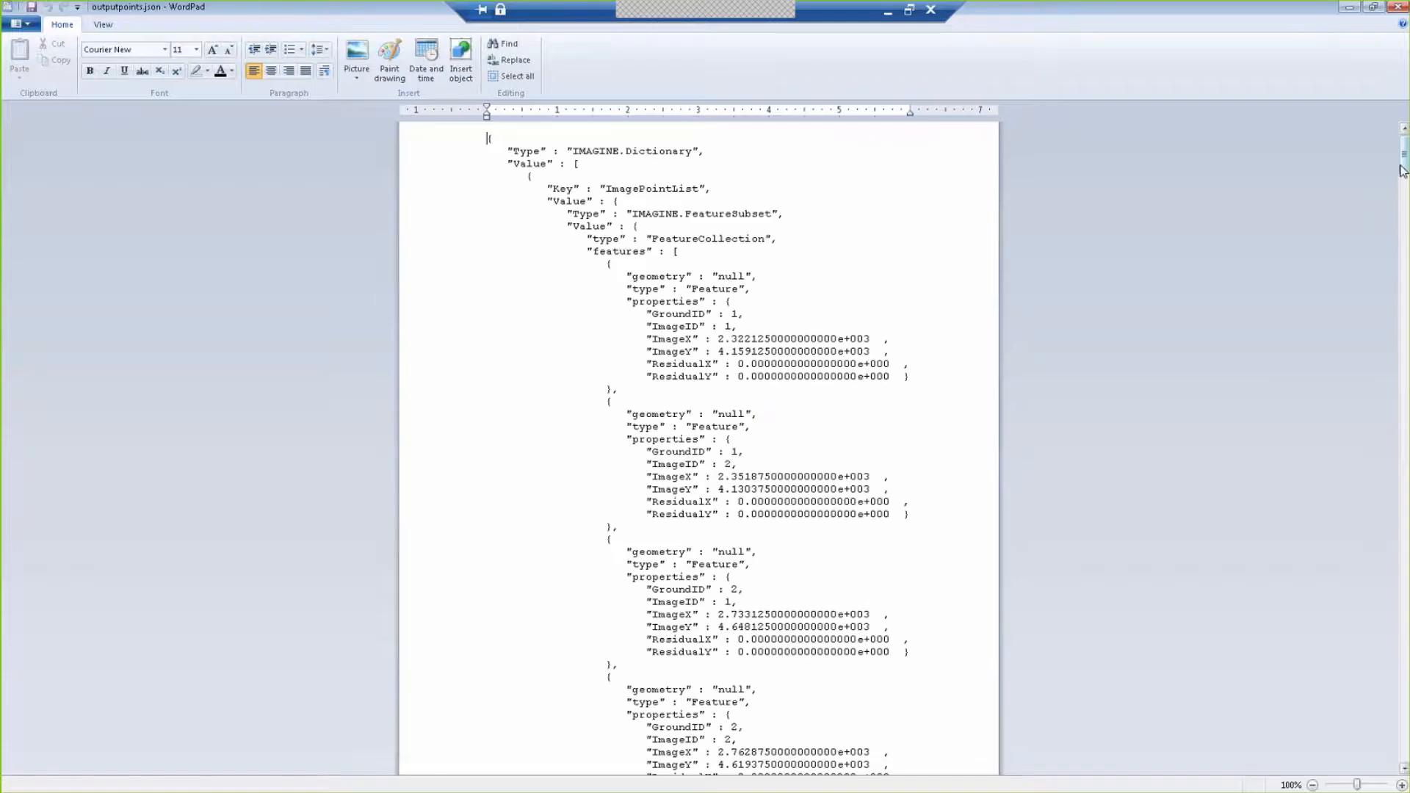
scroll(1402, 170, down, 2)
drag(1404, 170, 1404, 428)
drag(632, 342, 850, 504)
click(670, 200)
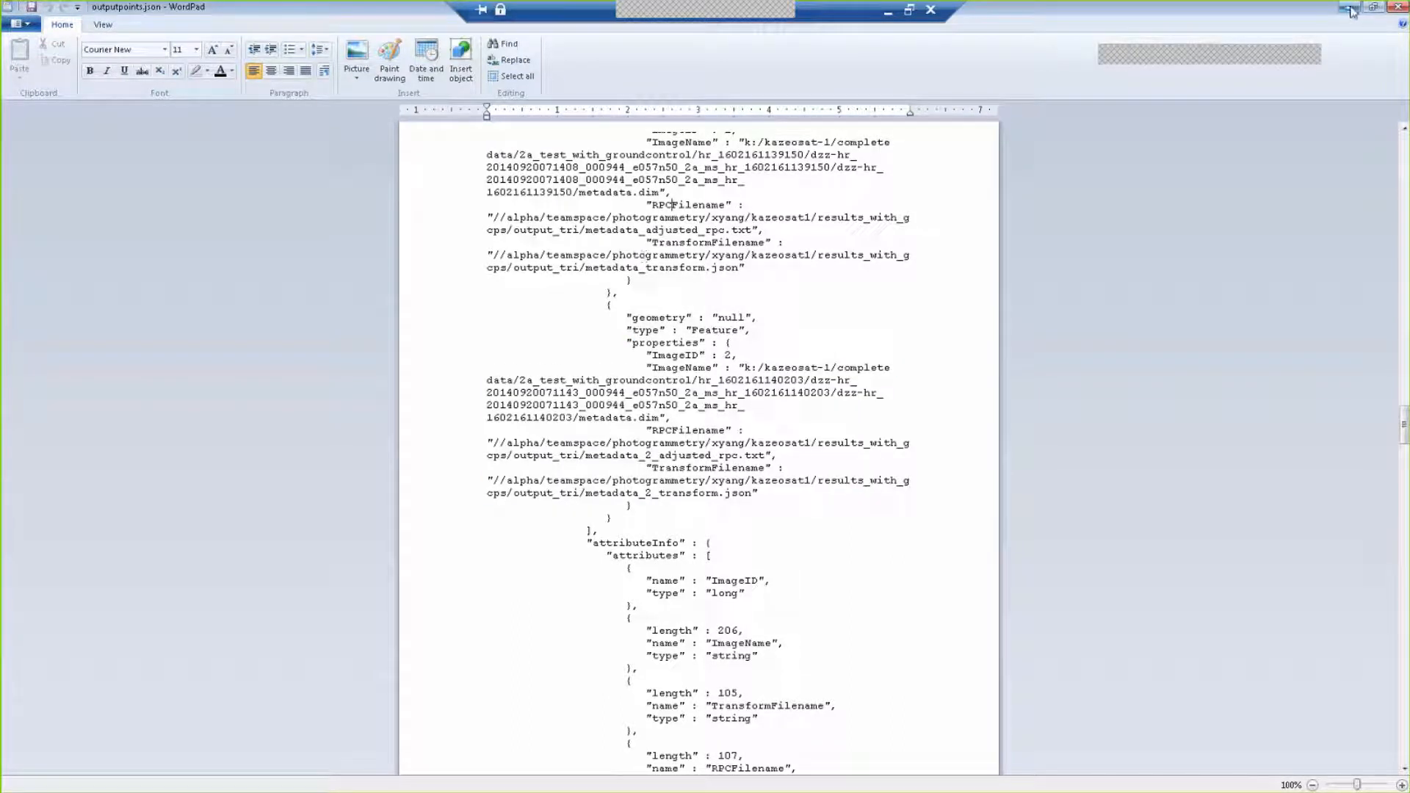
click(1397, 8)
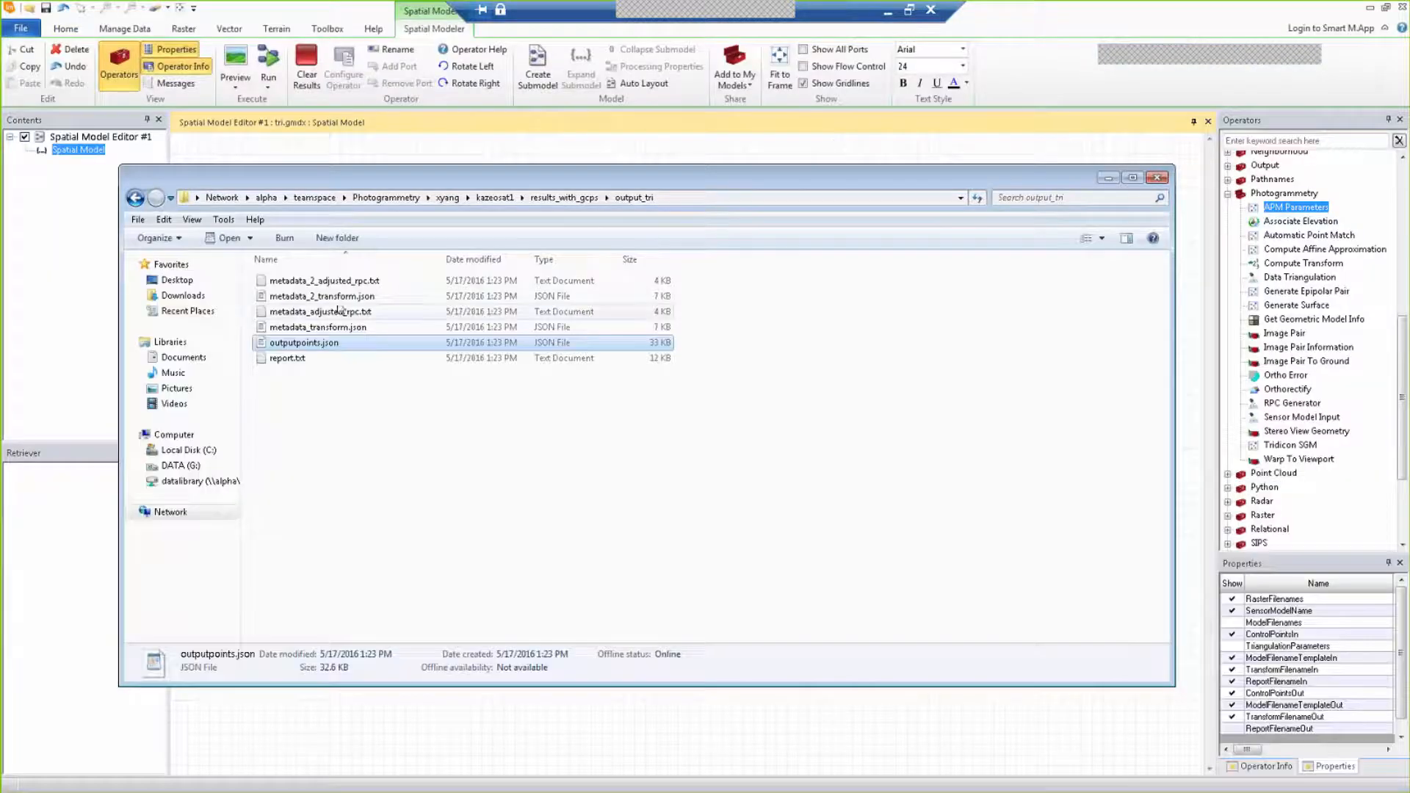
Step: Open metadata_2_adjusted_rpc.txt with WordPad, read through its RPC offsets, scales and coefficients, and close it
click(360, 281)
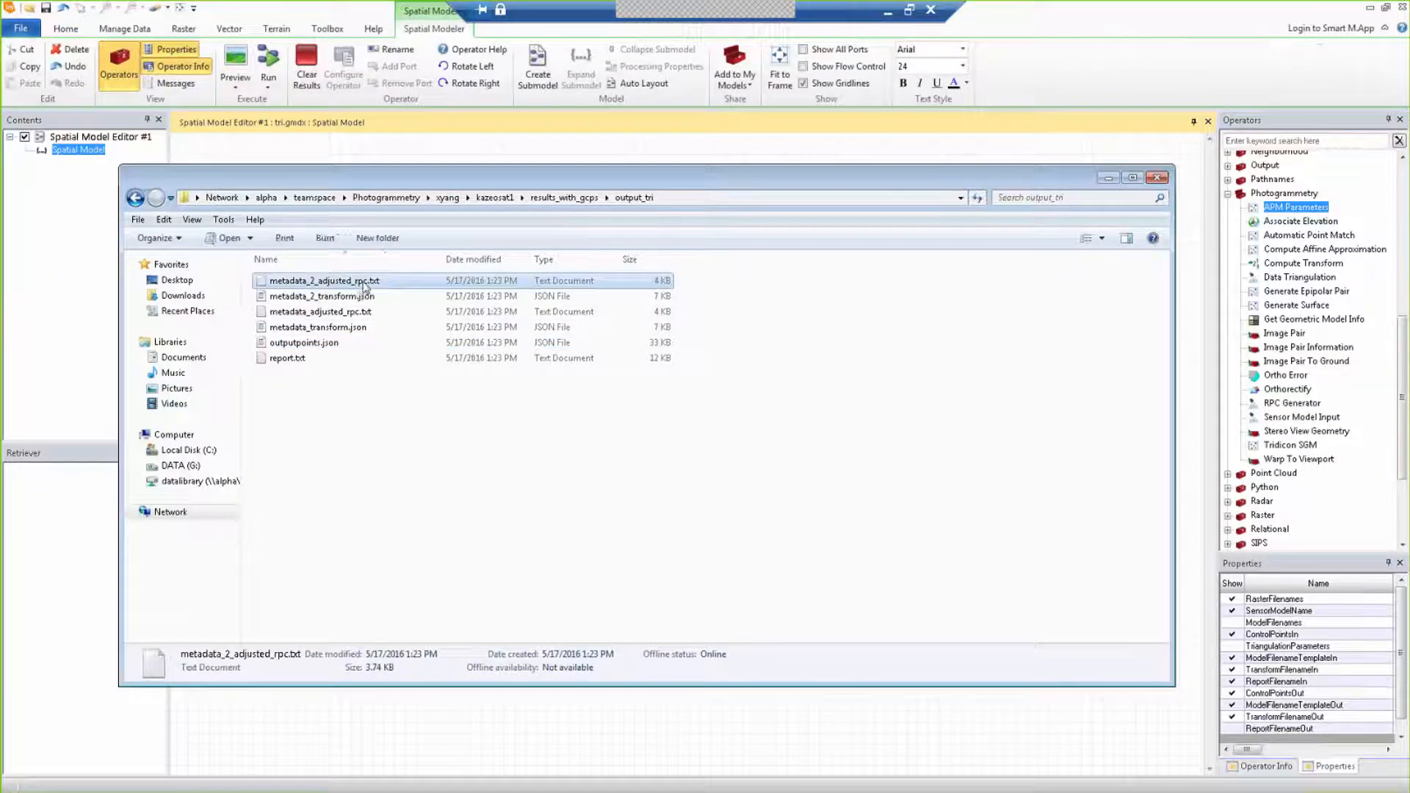
right_click(362, 283)
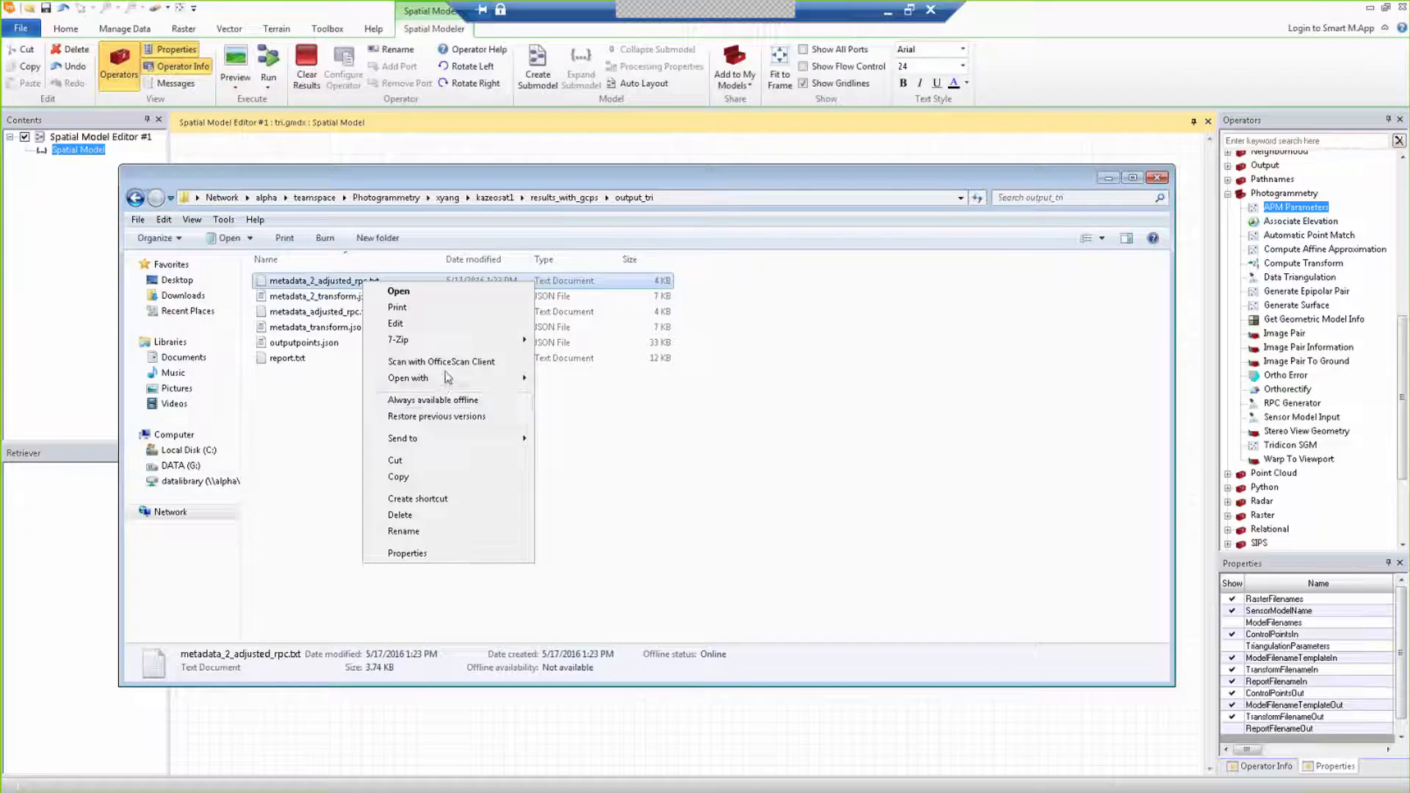
mouse_move(448, 378)
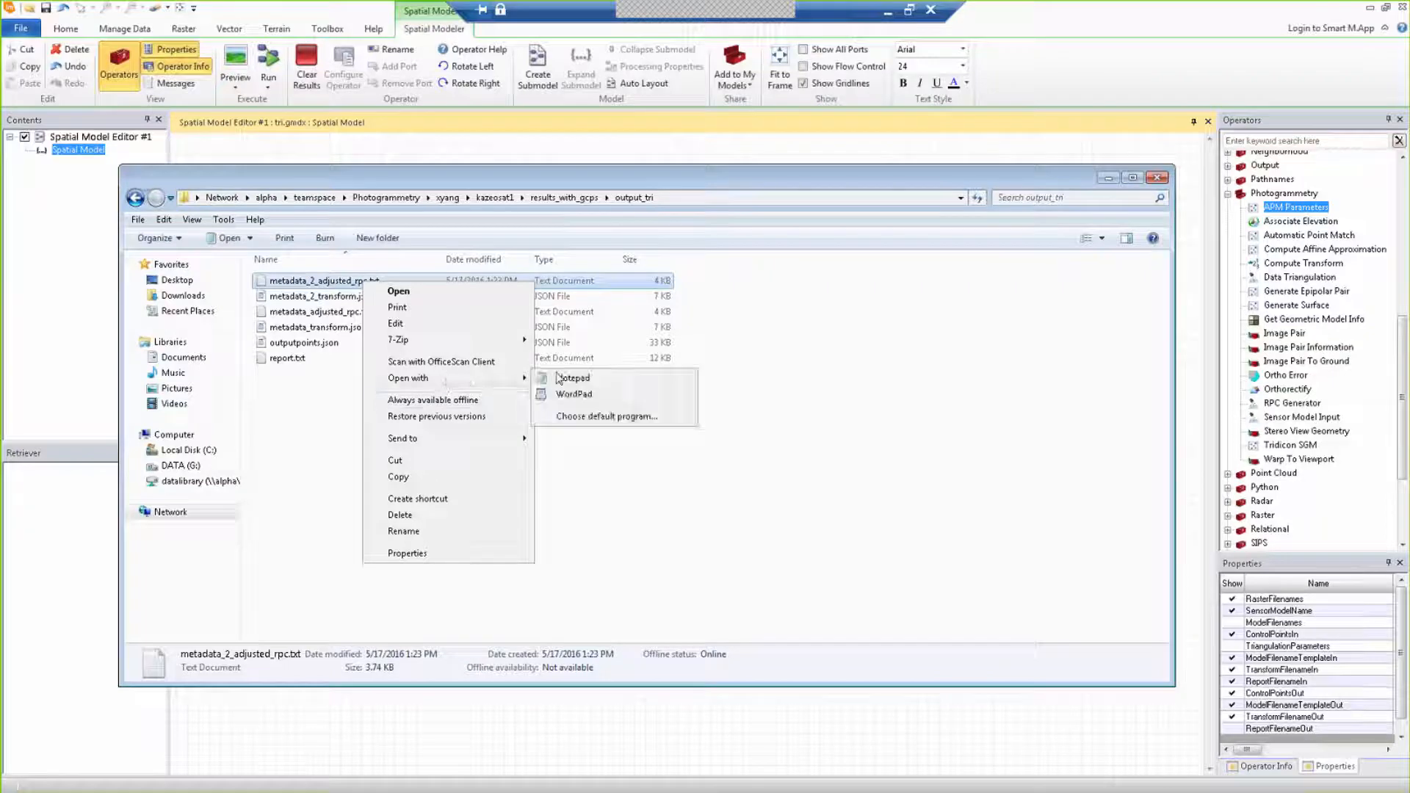
click(601, 398)
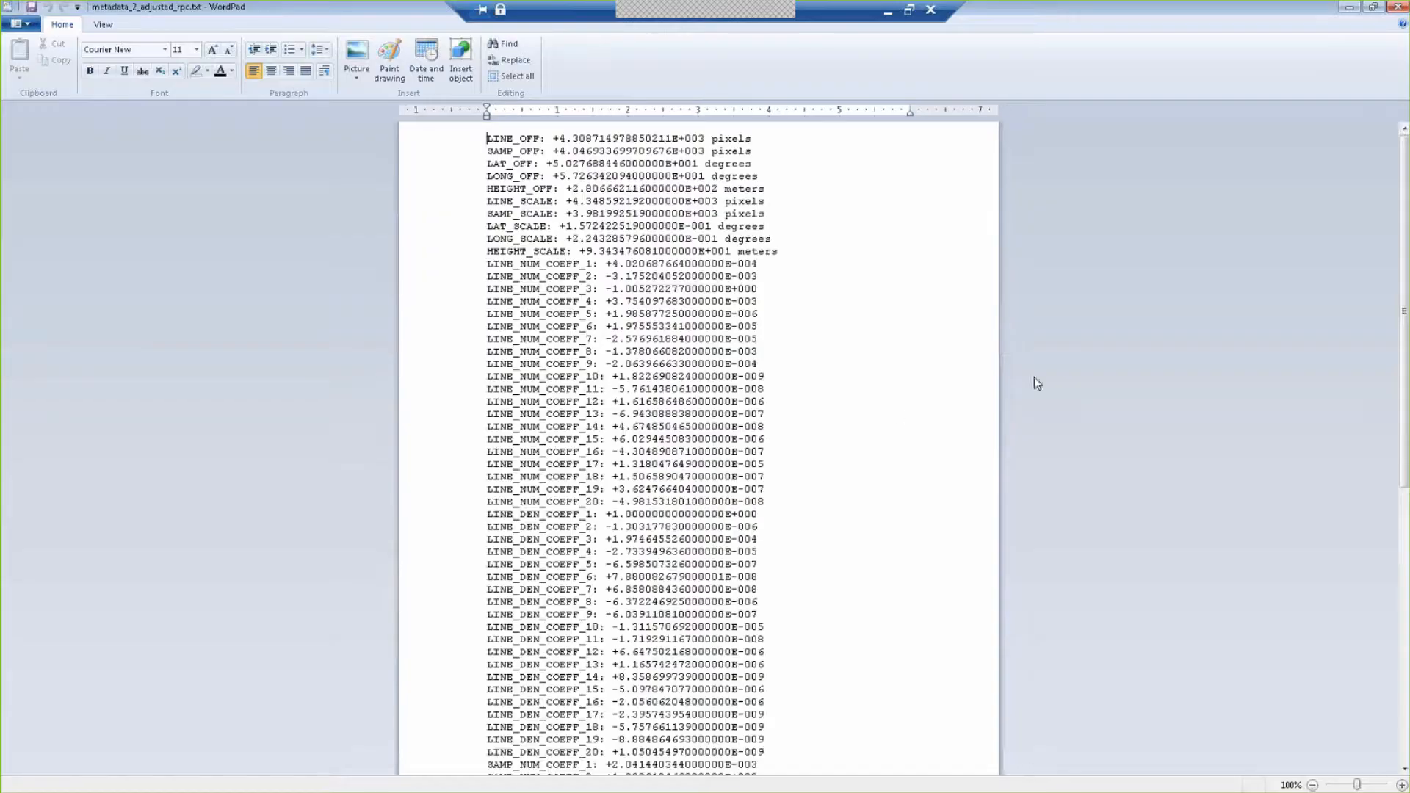
drag(1402, 302, 1403, 610)
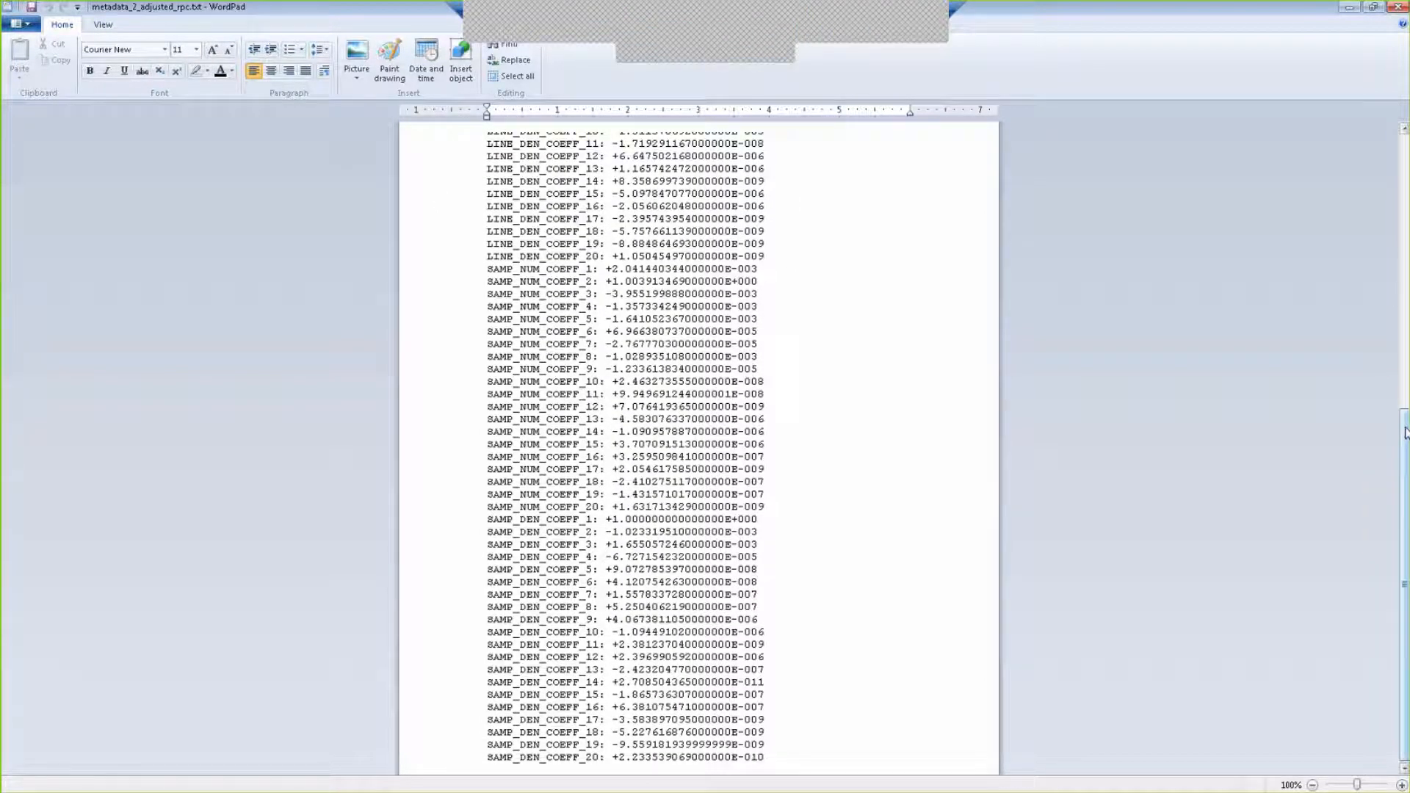
click(1399, 8)
Step: Compare the adjusted RPC and transform files of both images in output_tri, and minimize the folder window
click(345, 299)
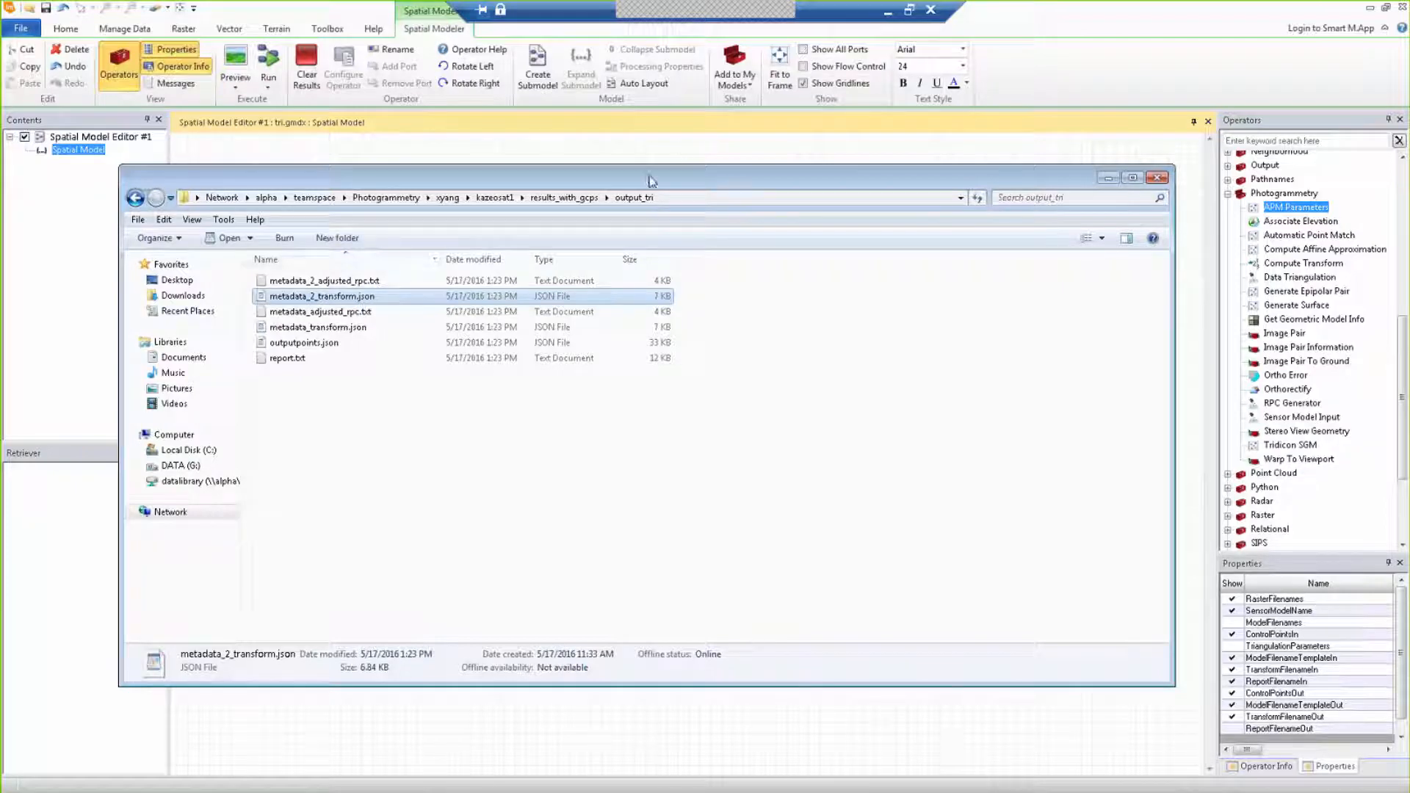
drag(649, 180, 648, 174)
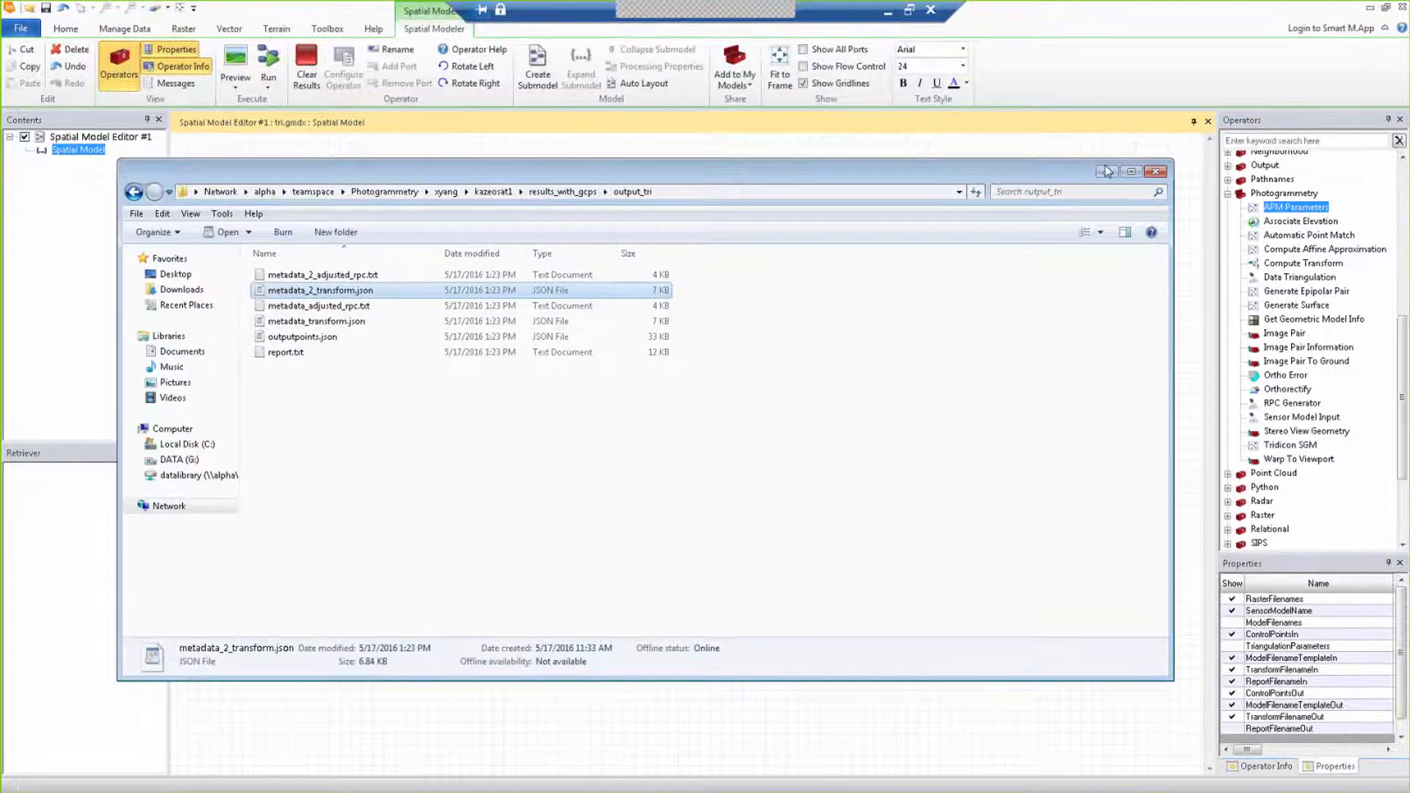
click(319, 279)
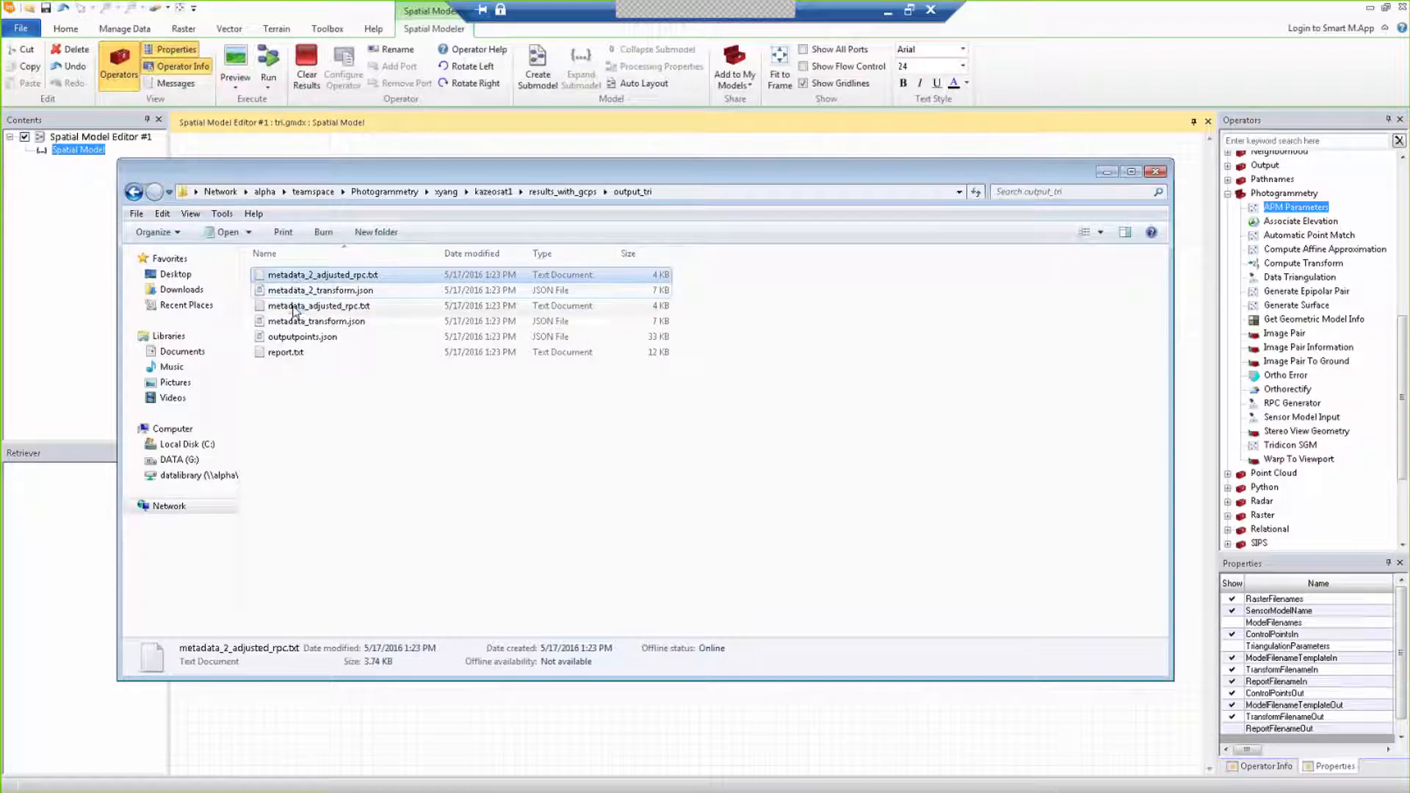
click(334, 306)
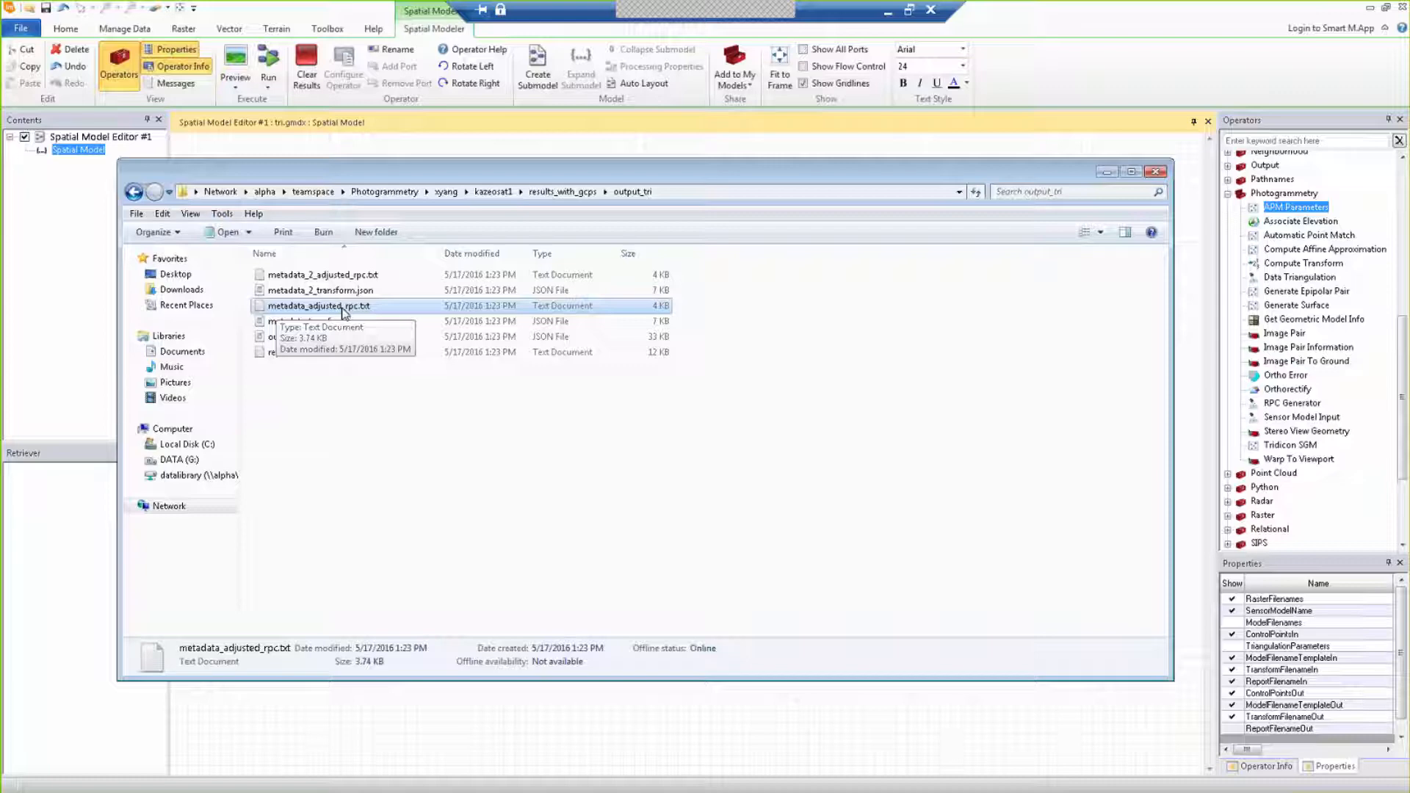
click(318, 278)
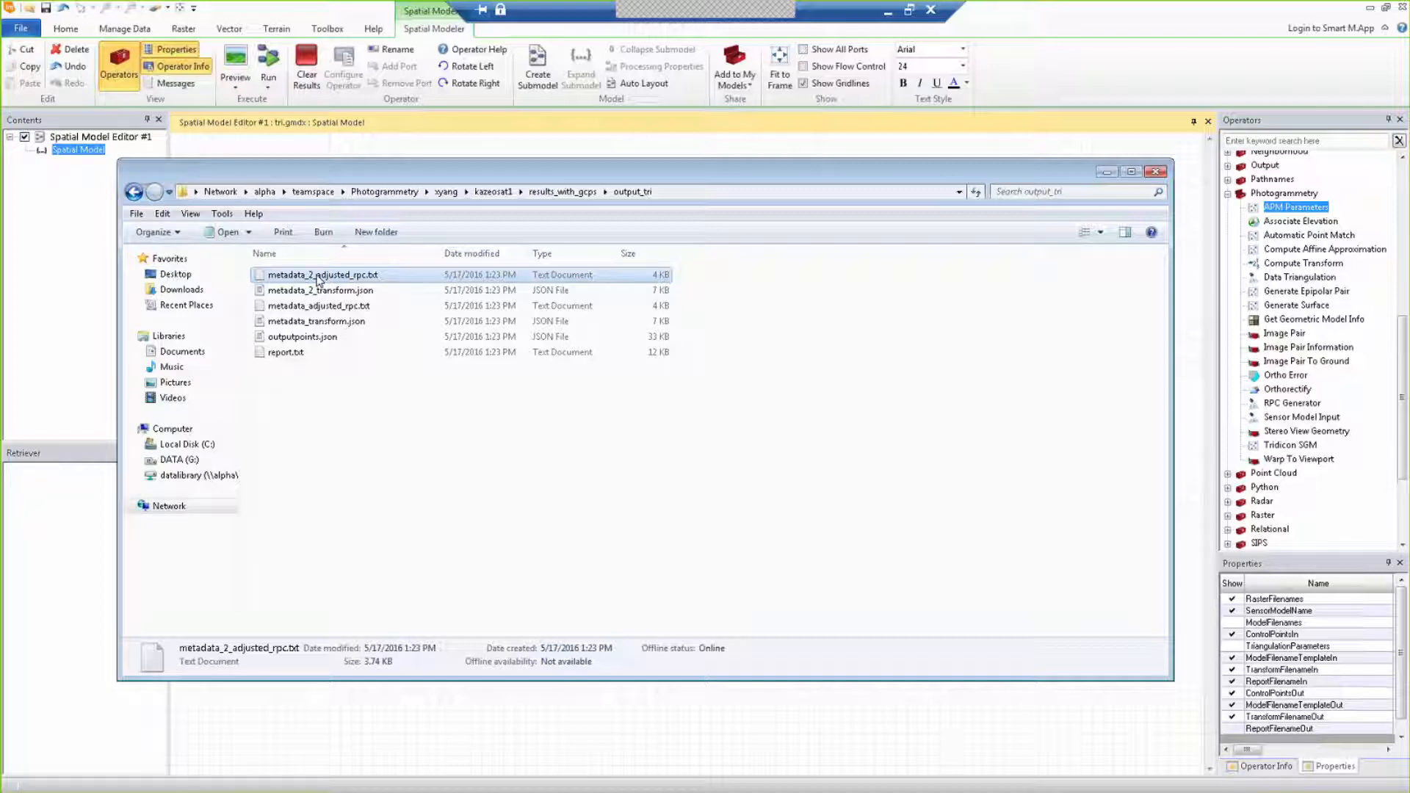
click(320, 291)
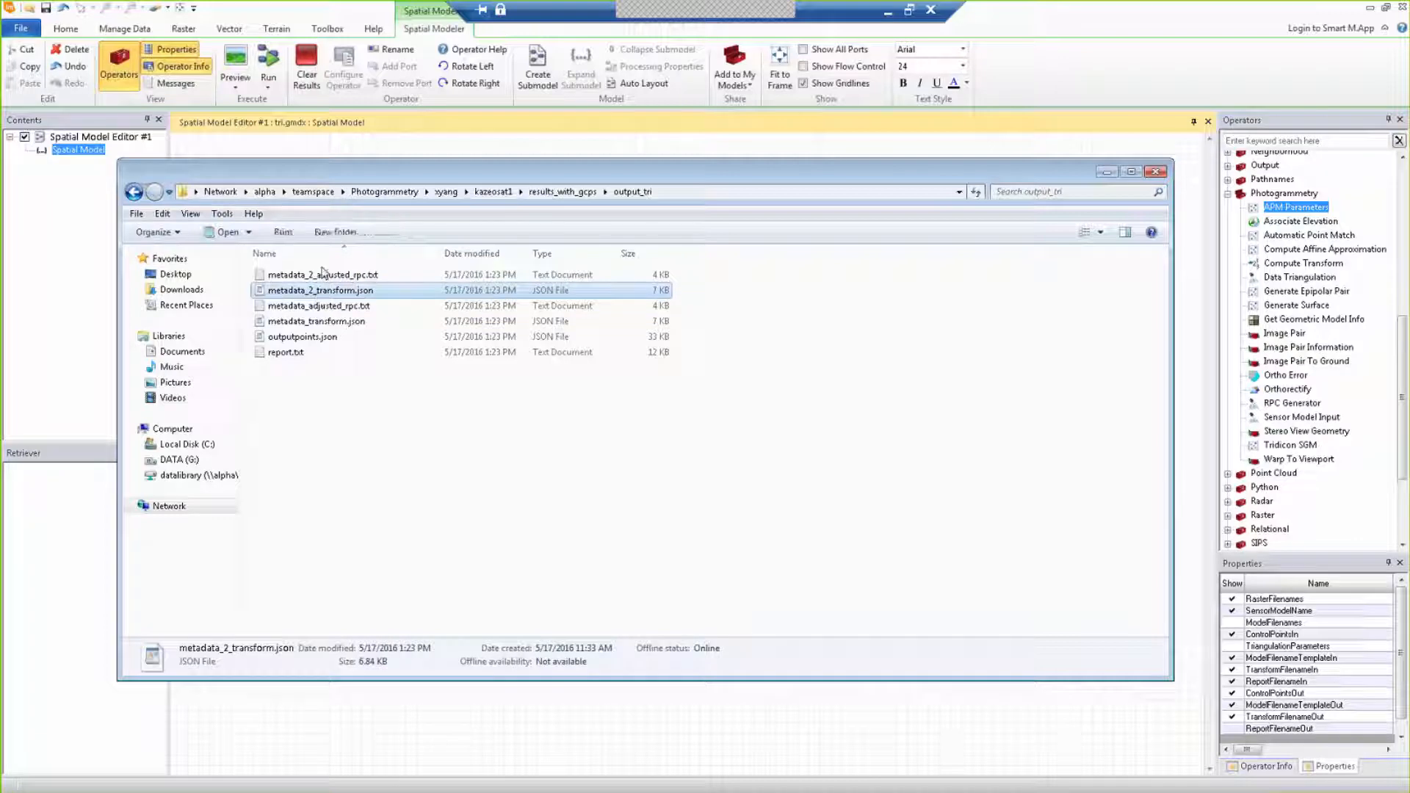
click(308, 307)
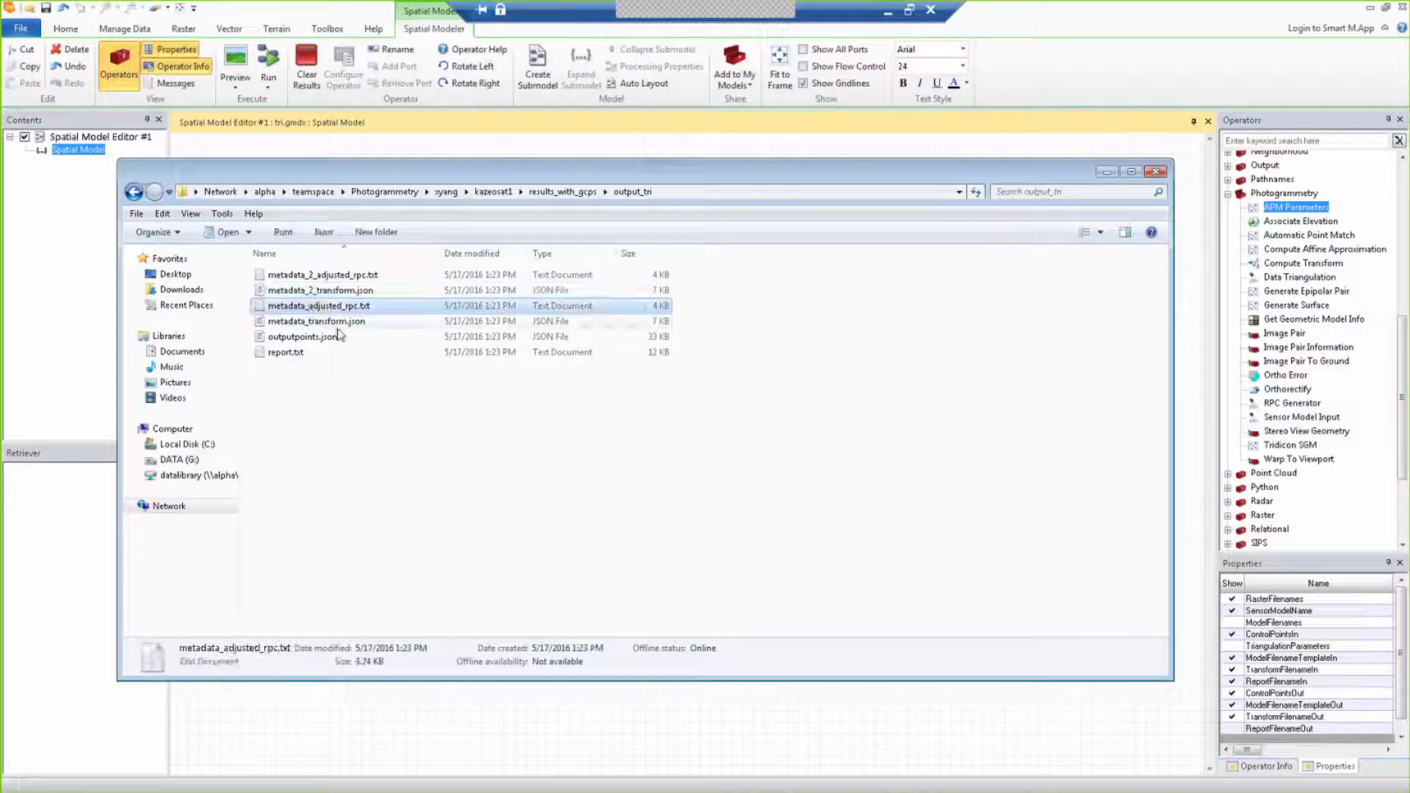
click(335, 276)
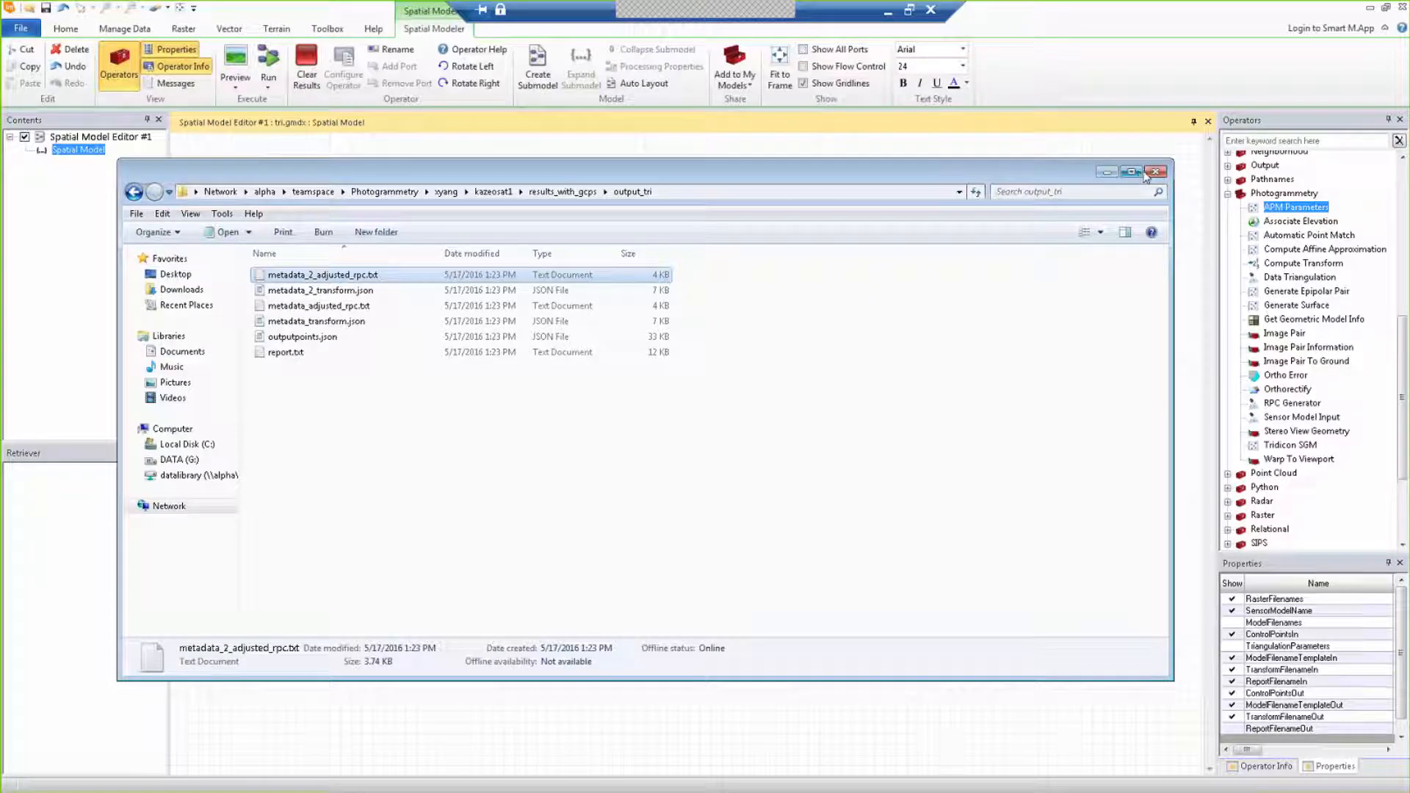
click(1108, 172)
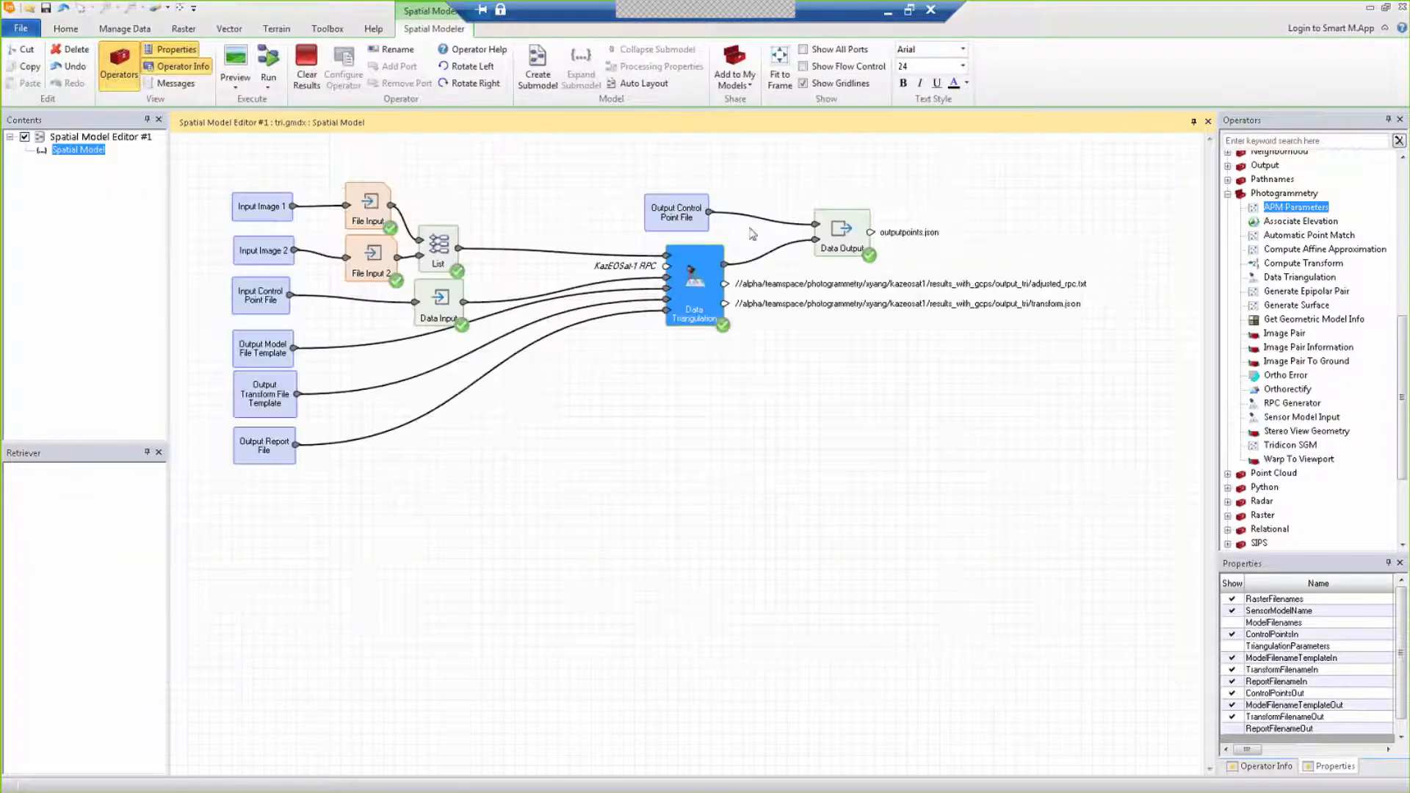
Step: Start opening another spatial model and discard the changes to tri.gmdx
click(20, 29)
click(26, 85)
click(213, 110)
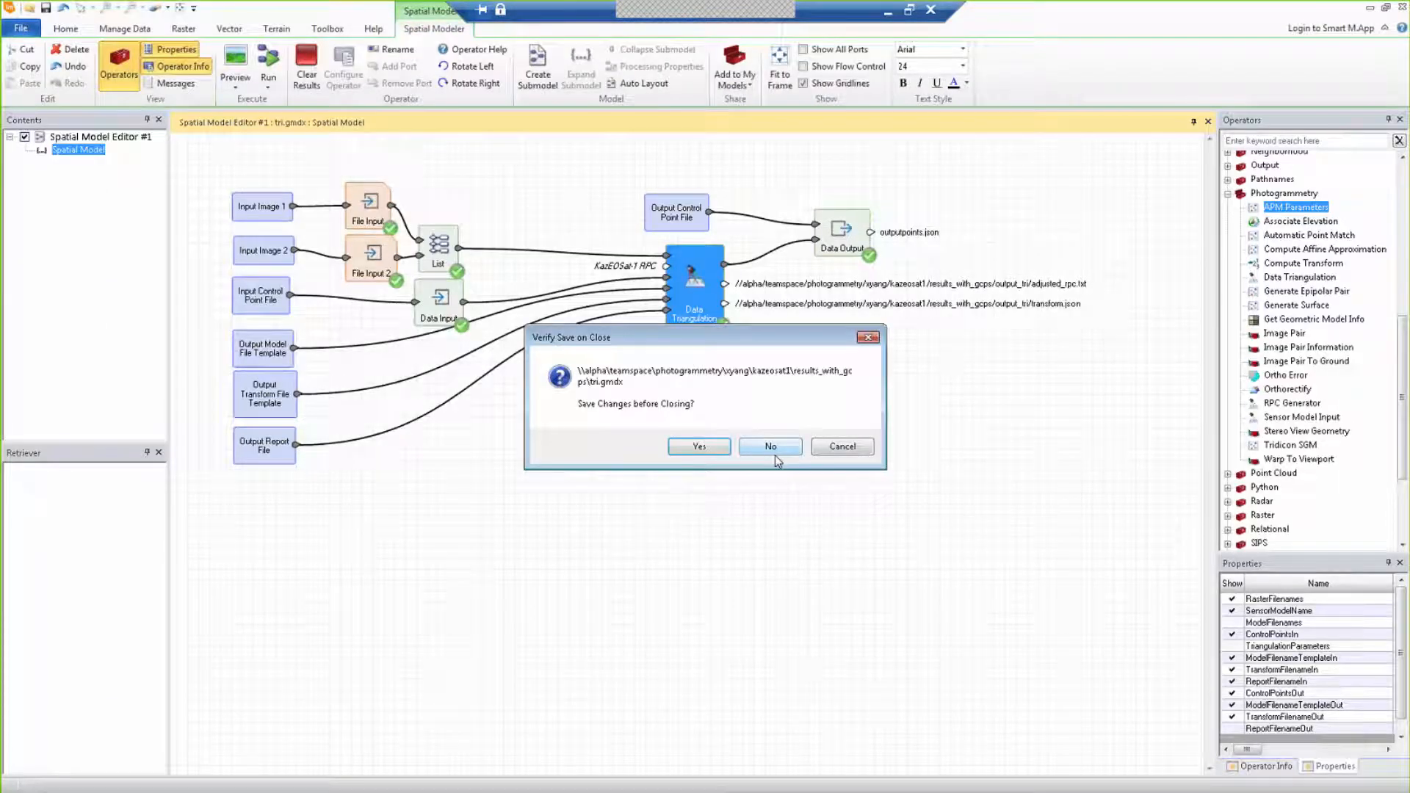
click(774, 451)
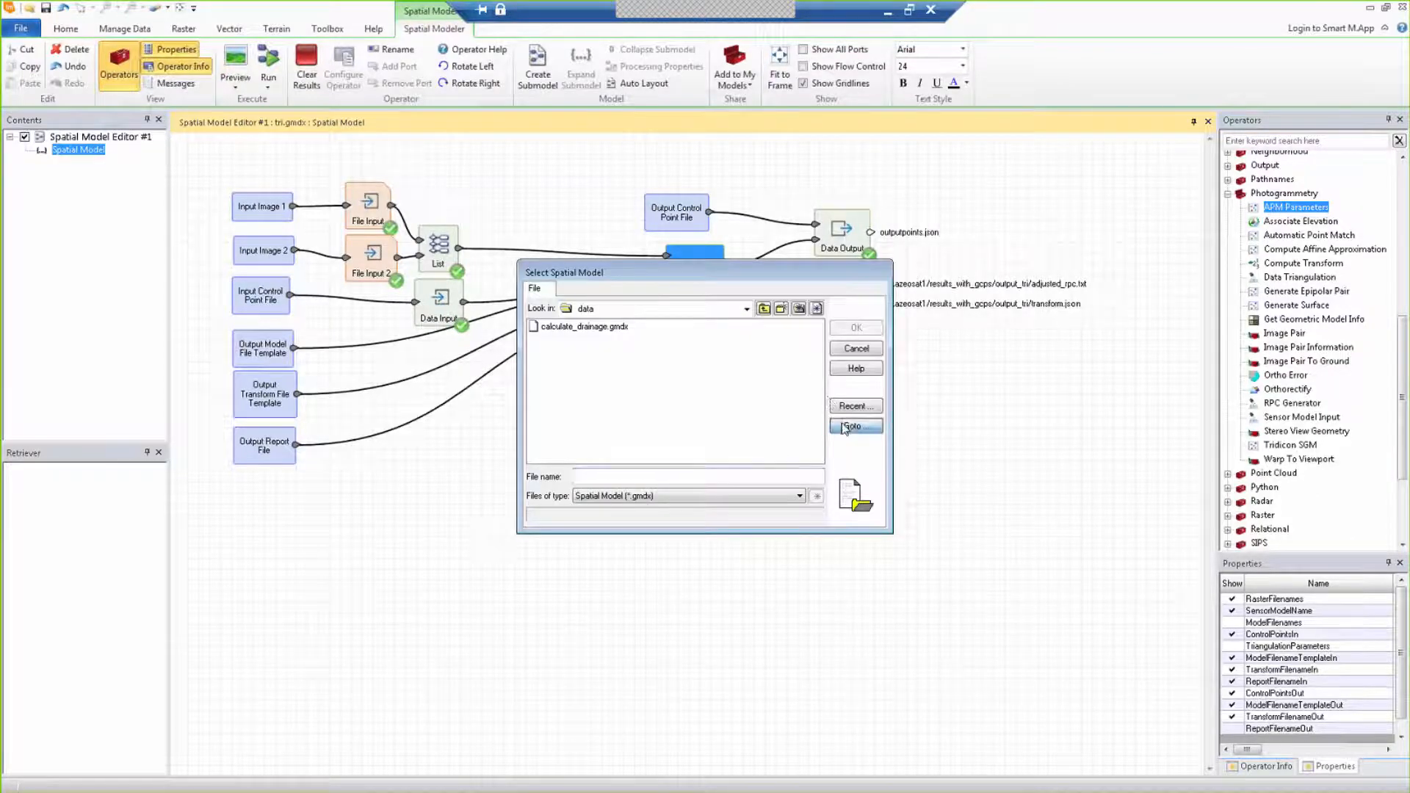
Step: Browse to the results_with_gcps folder through the recent directories and open tri-sgm-clip.gmdx
click(849, 426)
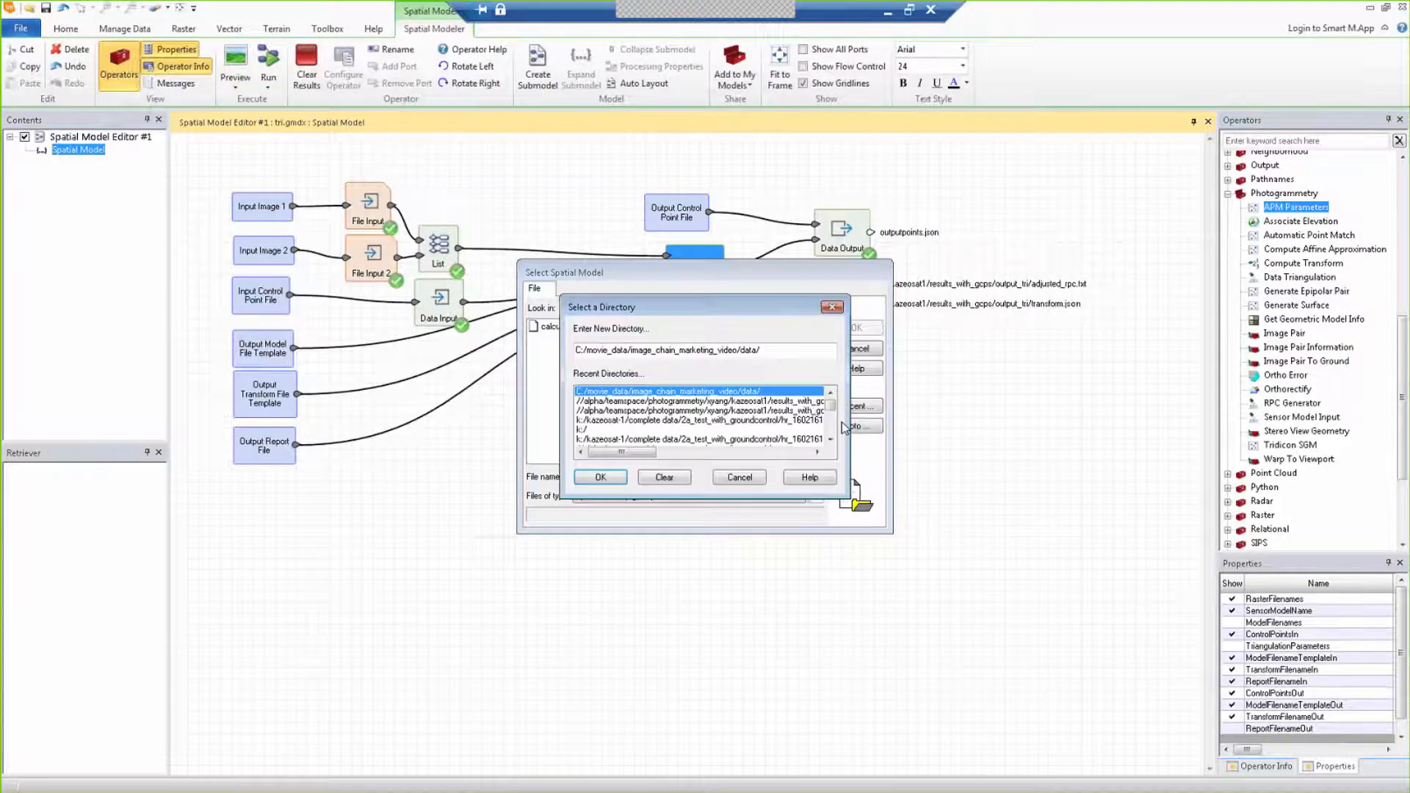
click(756, 410)
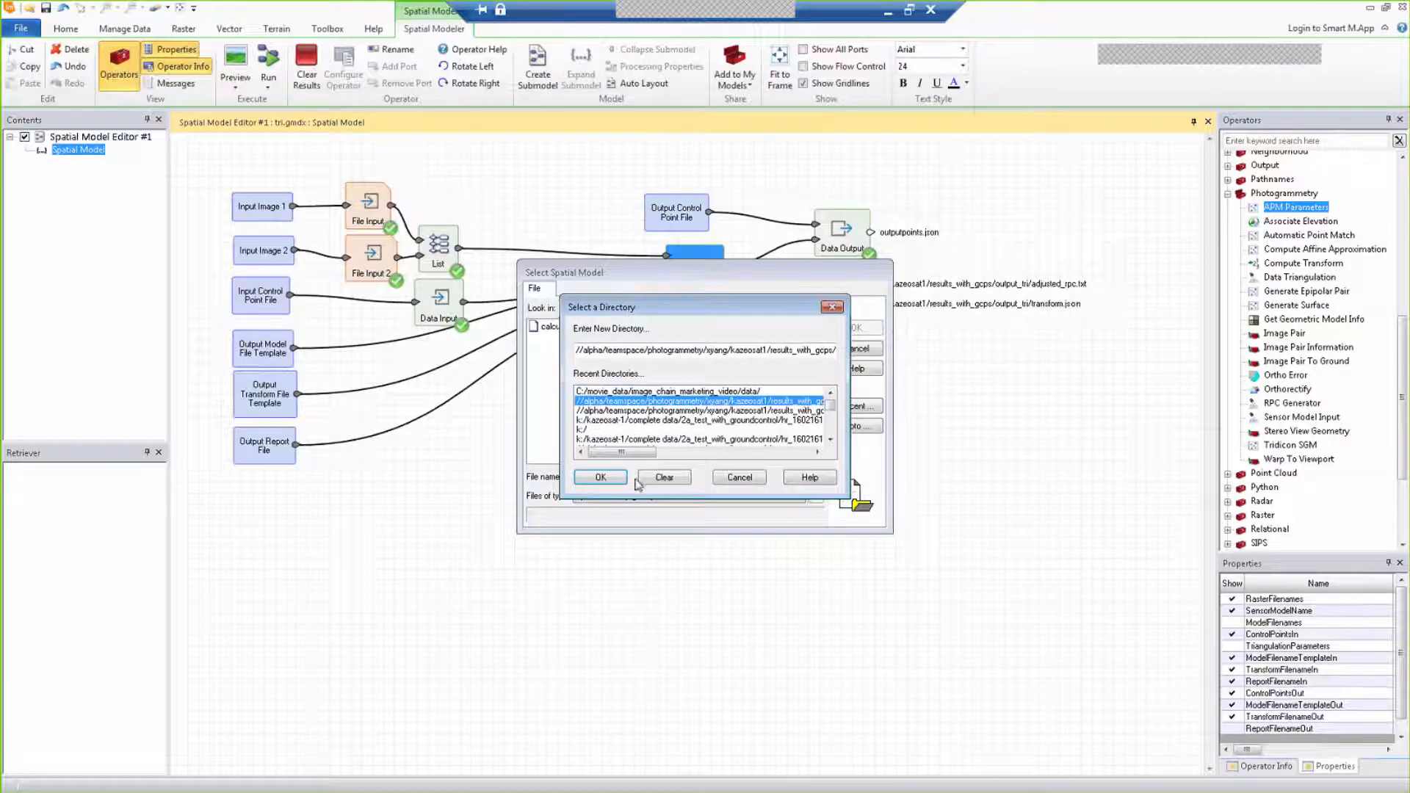
click(600, 477)
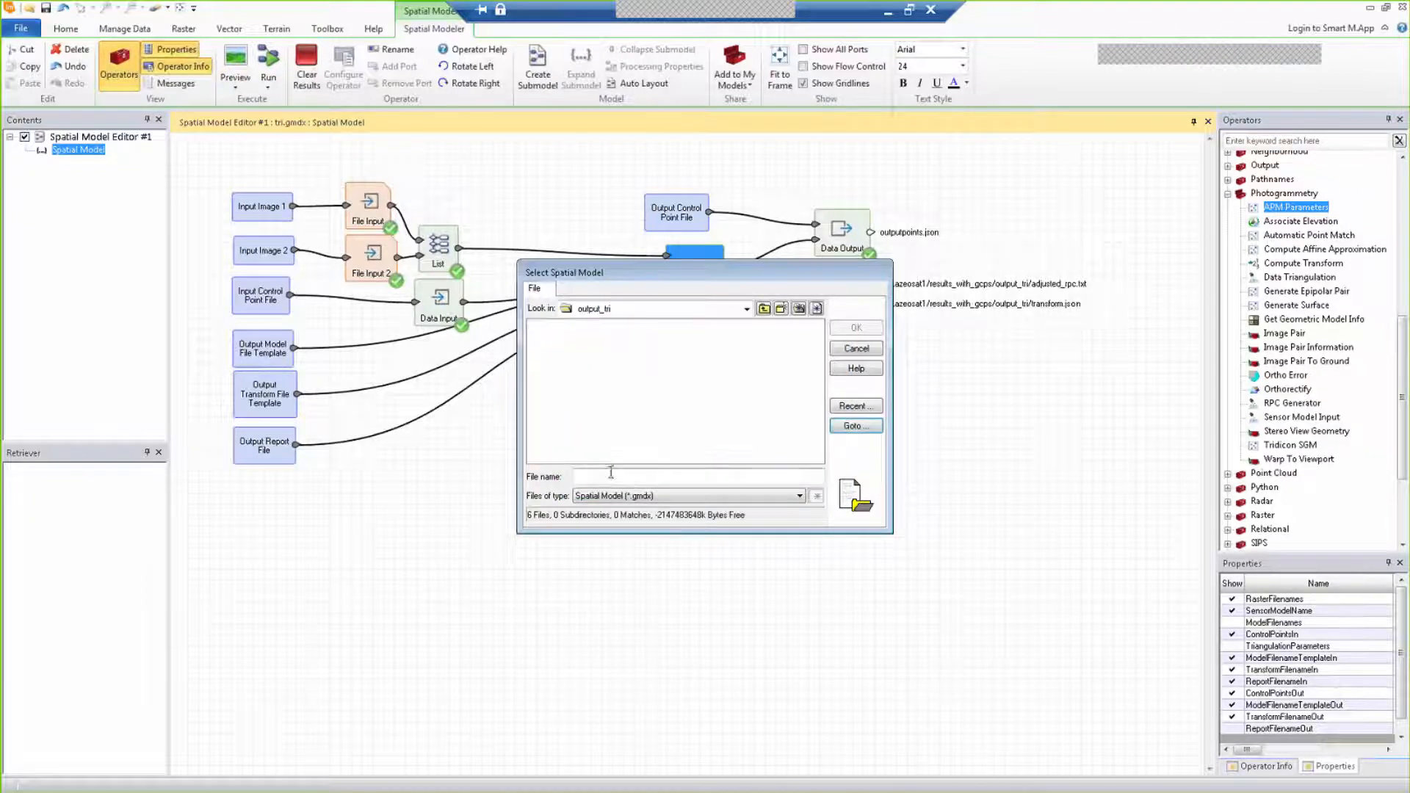
click(857, 427)
click(740, 477)
click(763, 309)
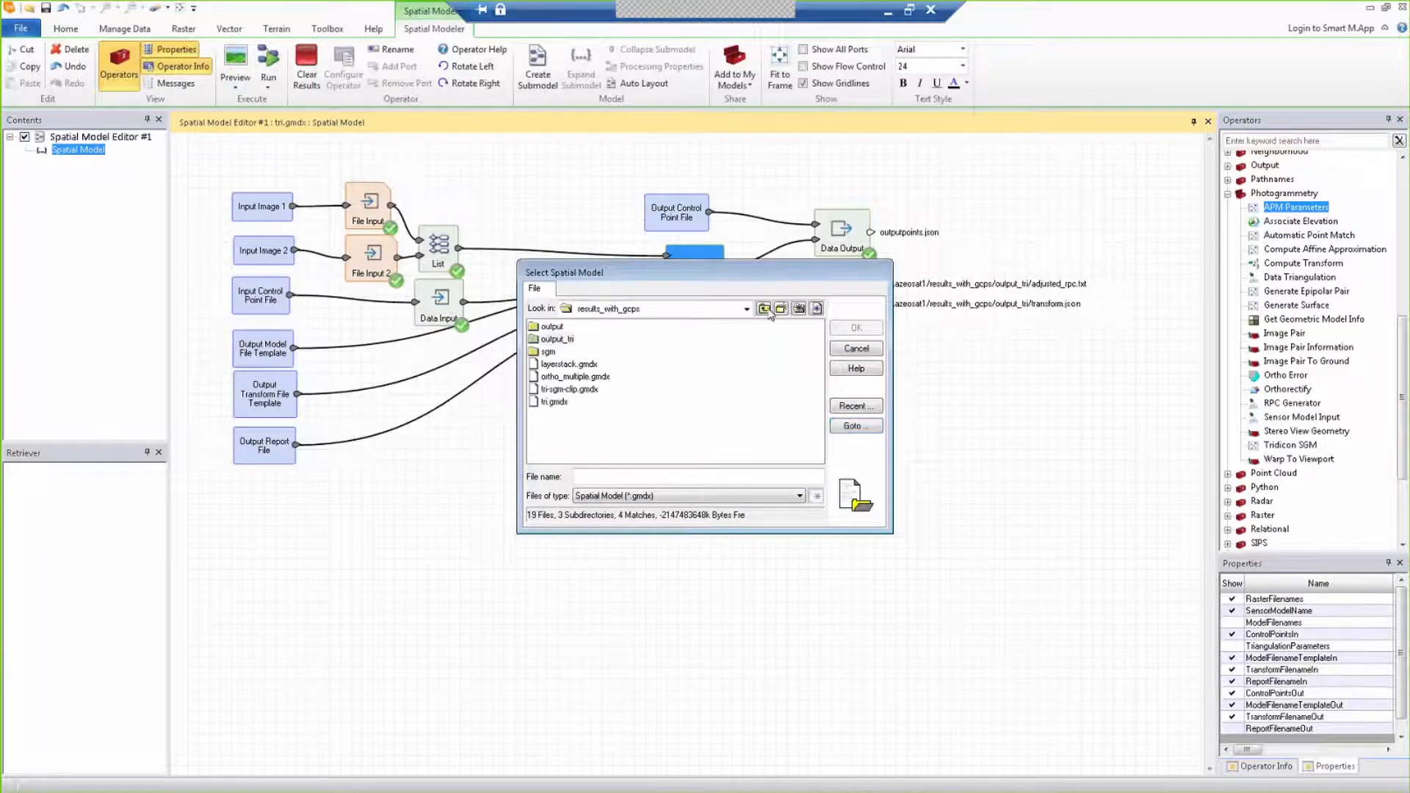
click(580, 389)
click(852, 329)
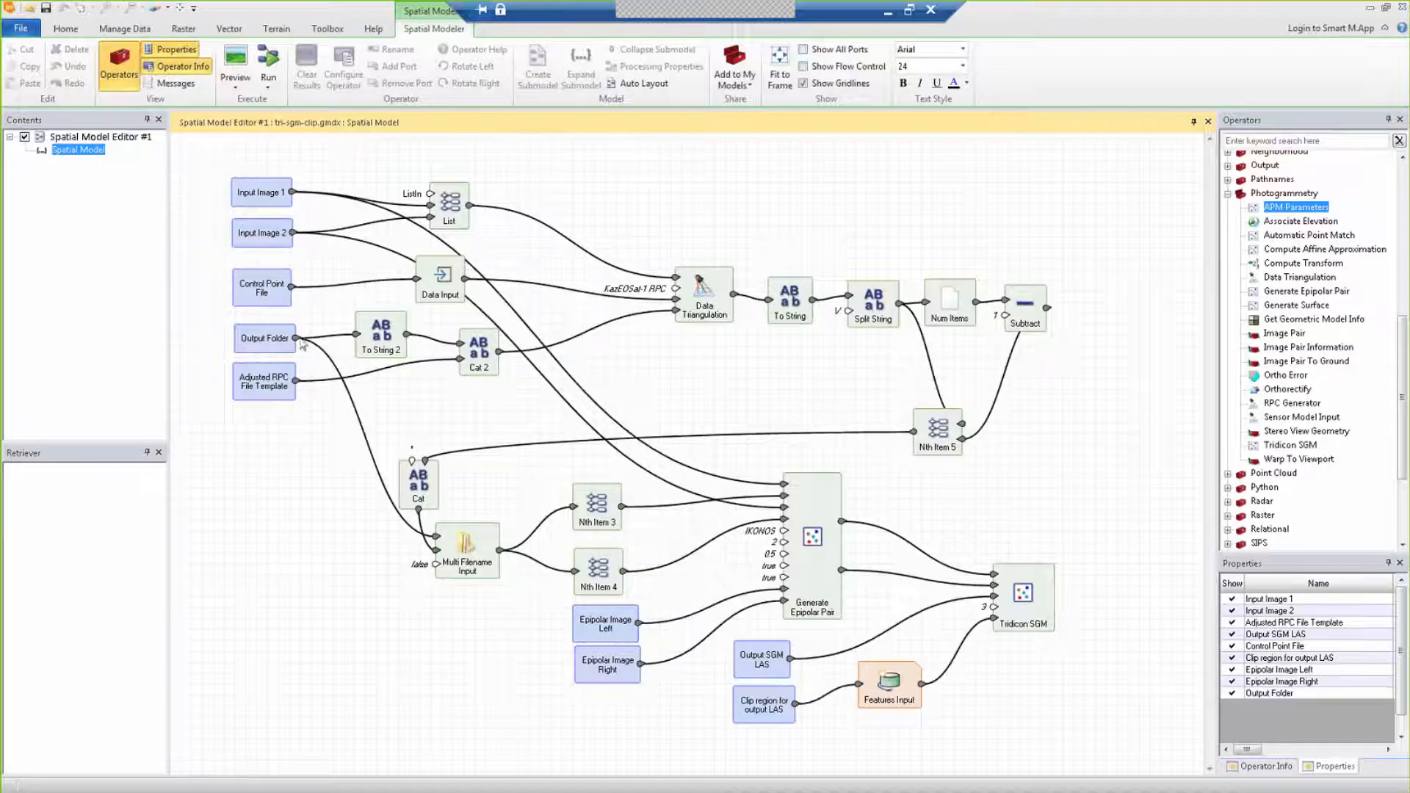
Step: Inspect the model's Data Triangulation and Tridicon SGM operators, and locate Generate Surface and Tridicon SGM among the Photogrammetry operators
click(722, 308)
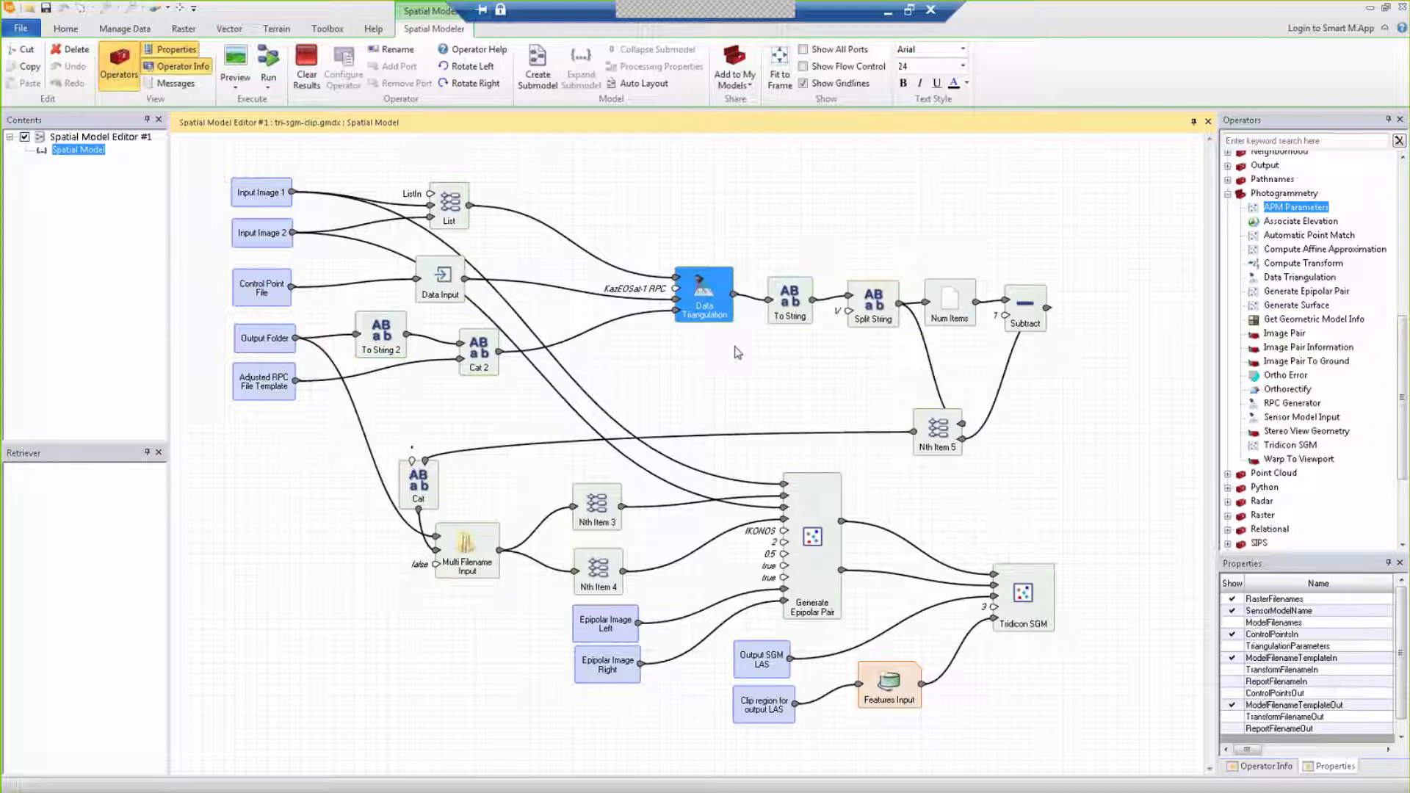
click(1038, 619)
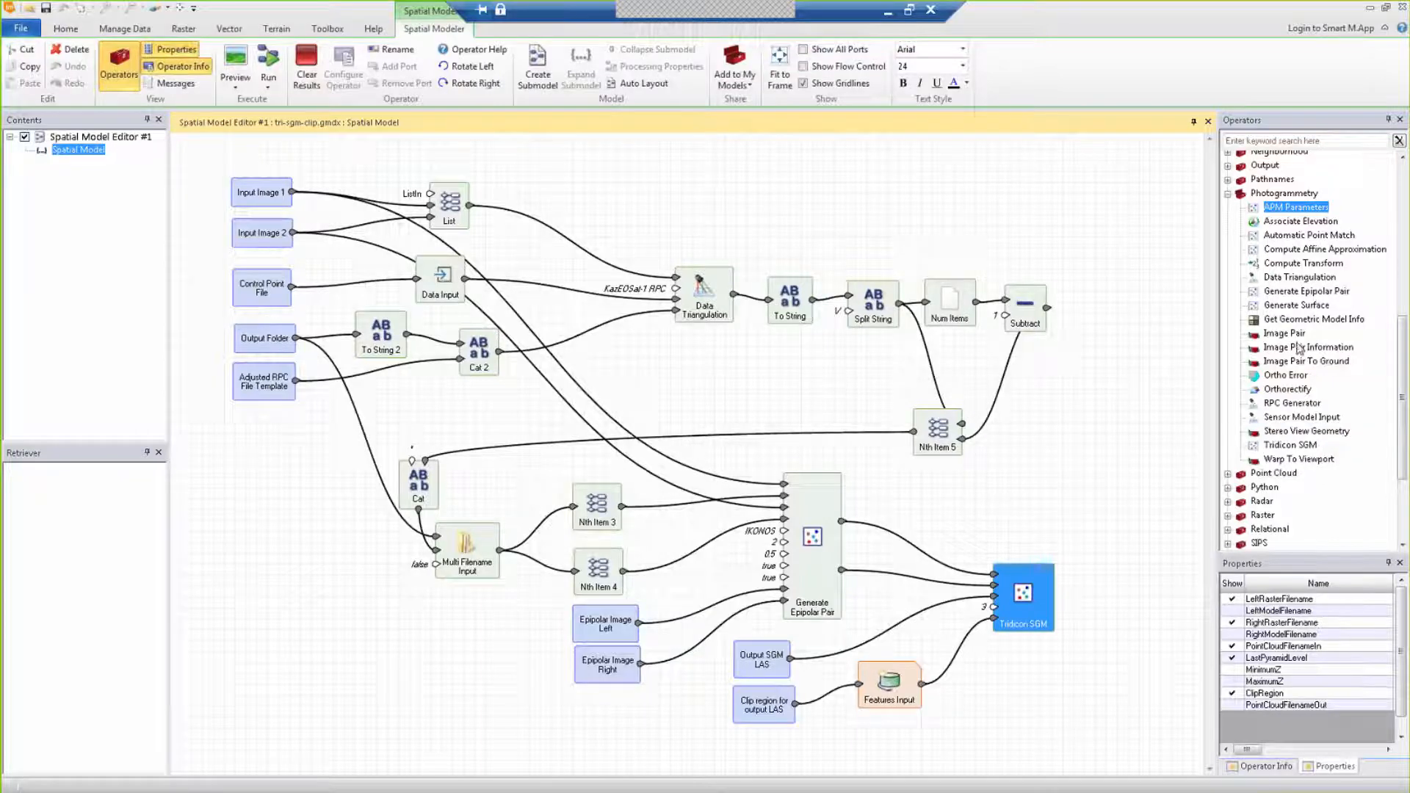
click(1294, 306)
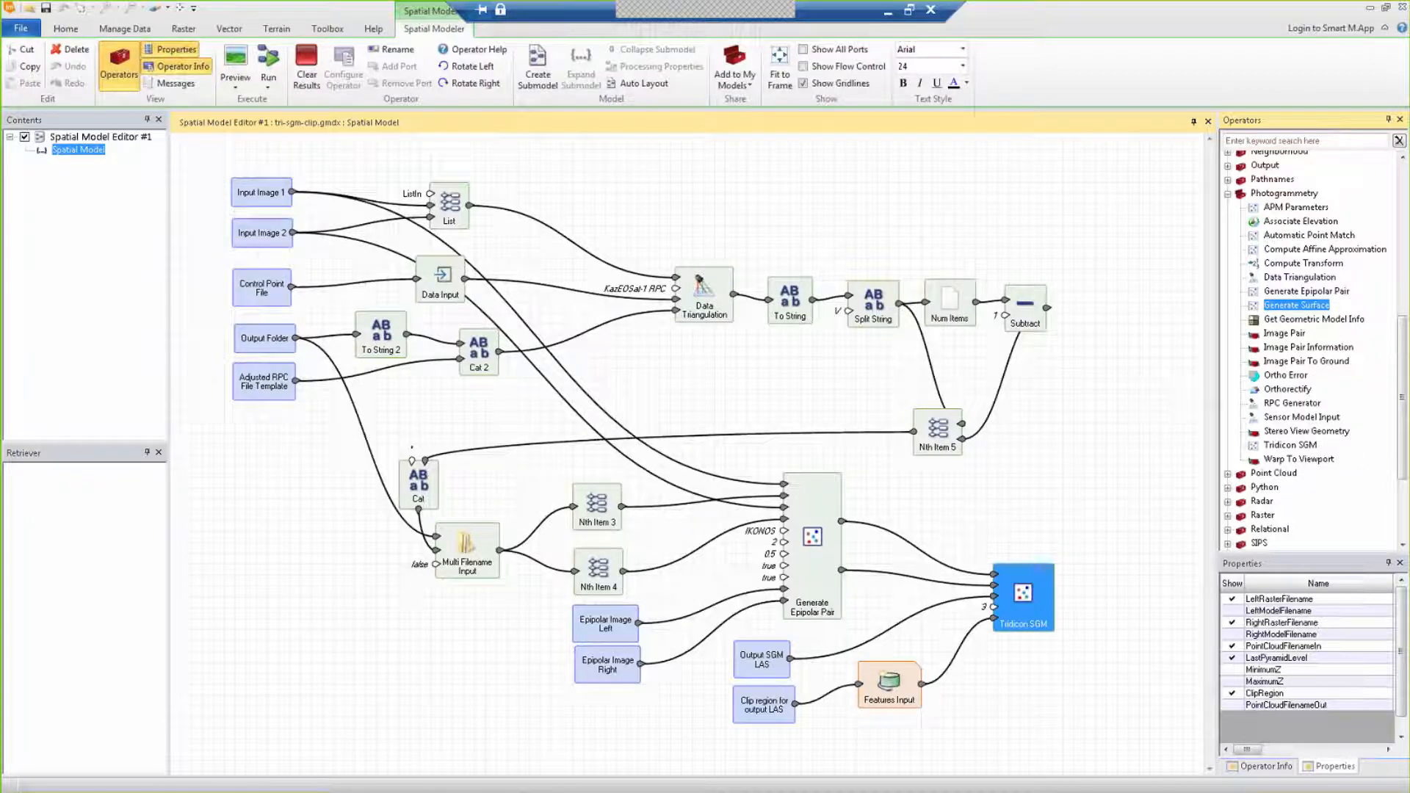
click(1285, 446)
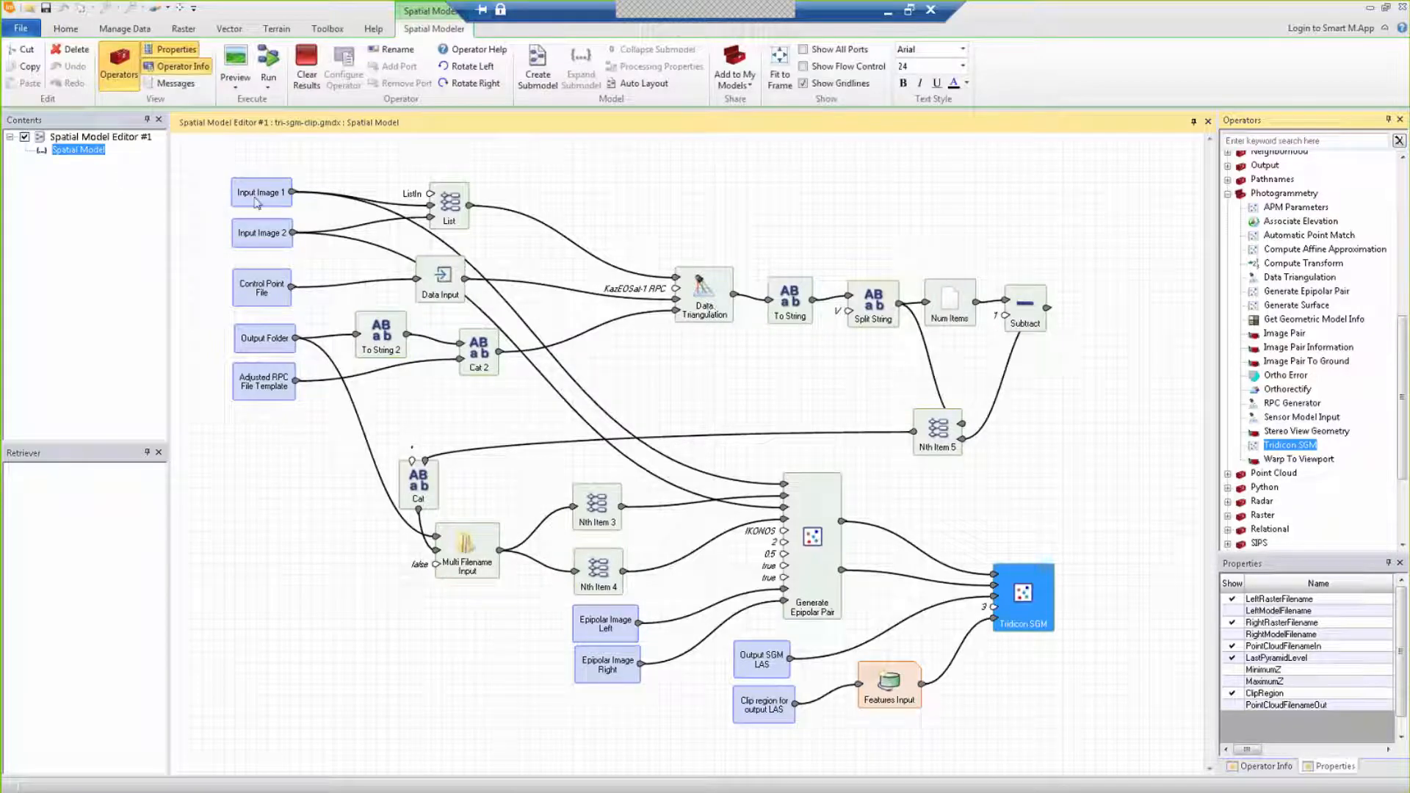
Step: Trace the model from the Control Point File through Data Triangulation and Generate Epipolar Pair to the left and right epipolar image ports
click(267, 292)
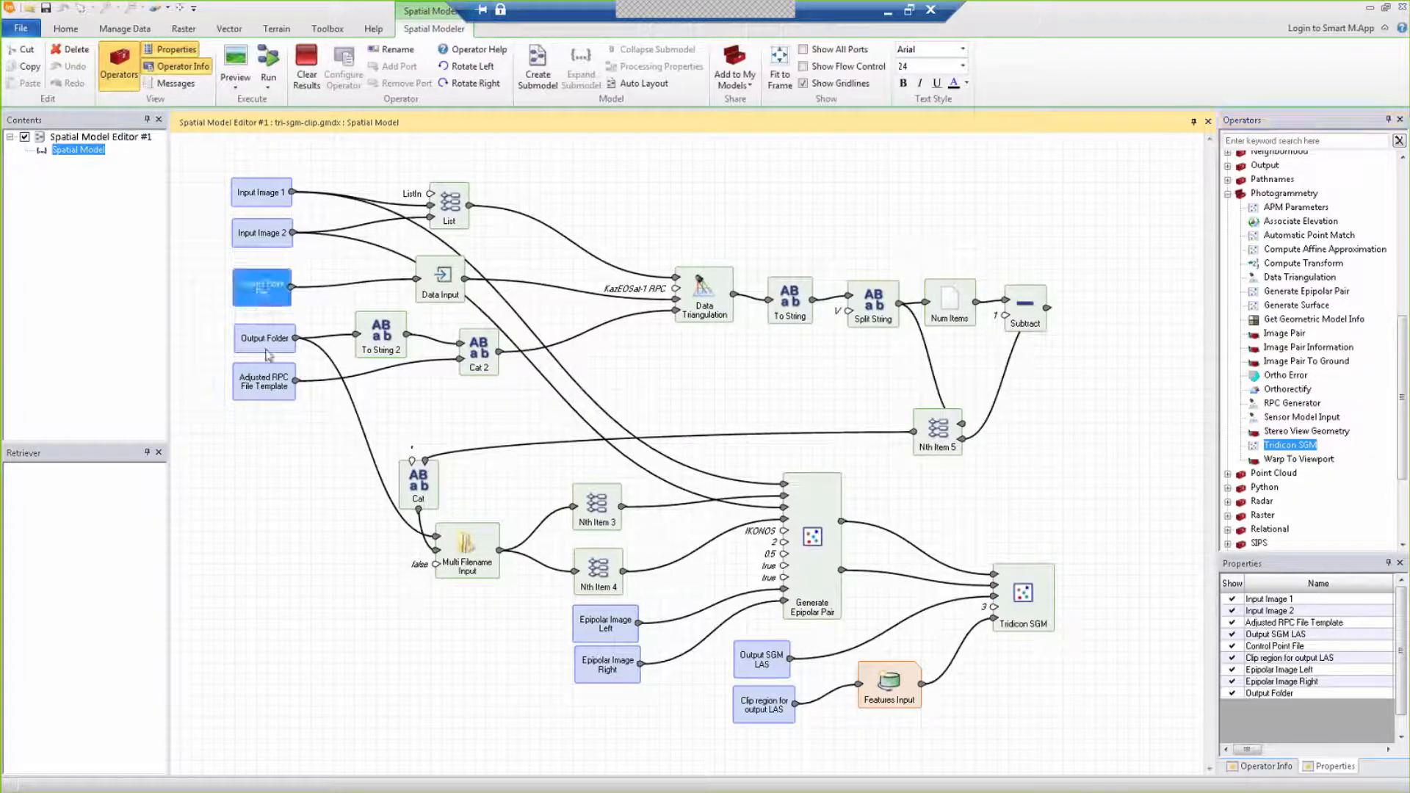
click(700, 315)
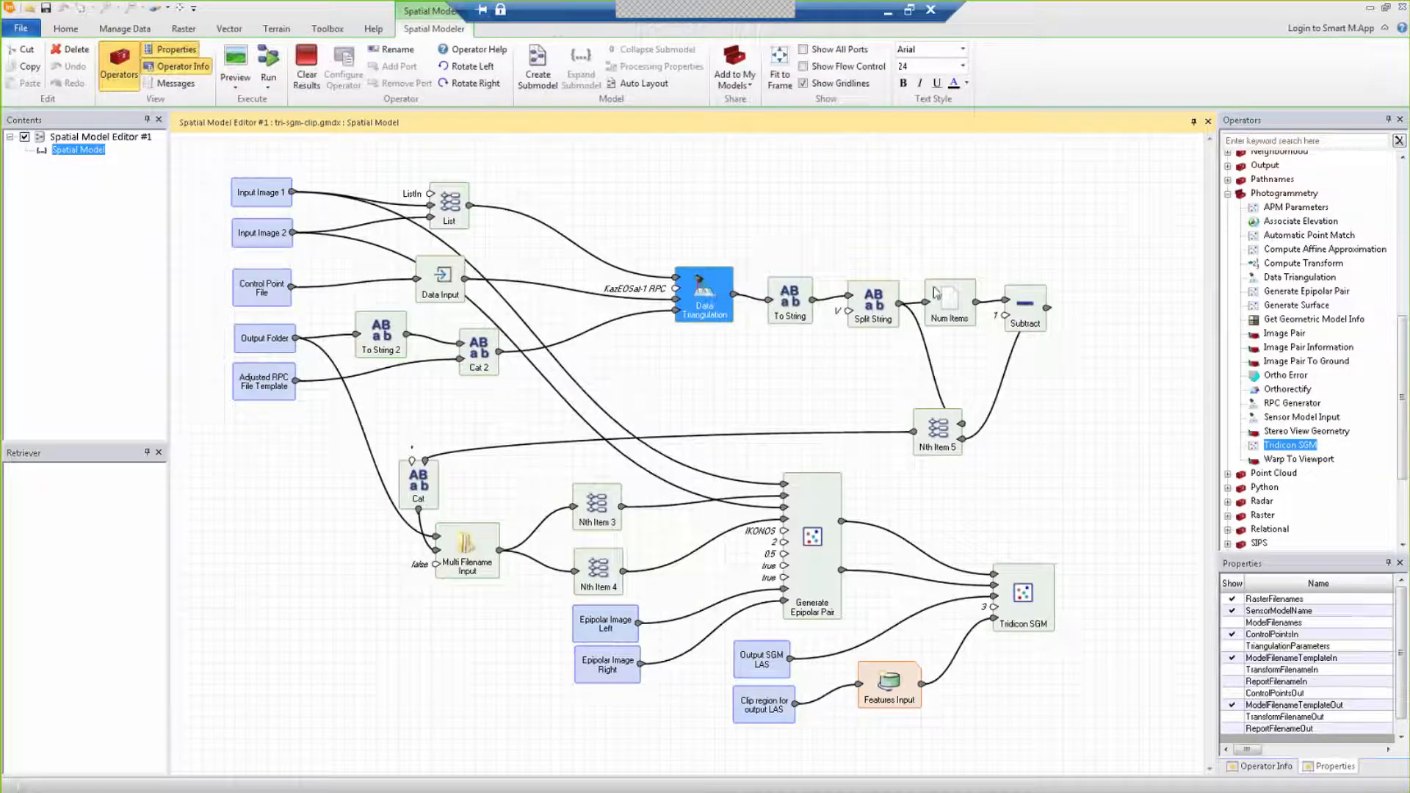
click(823, 581)
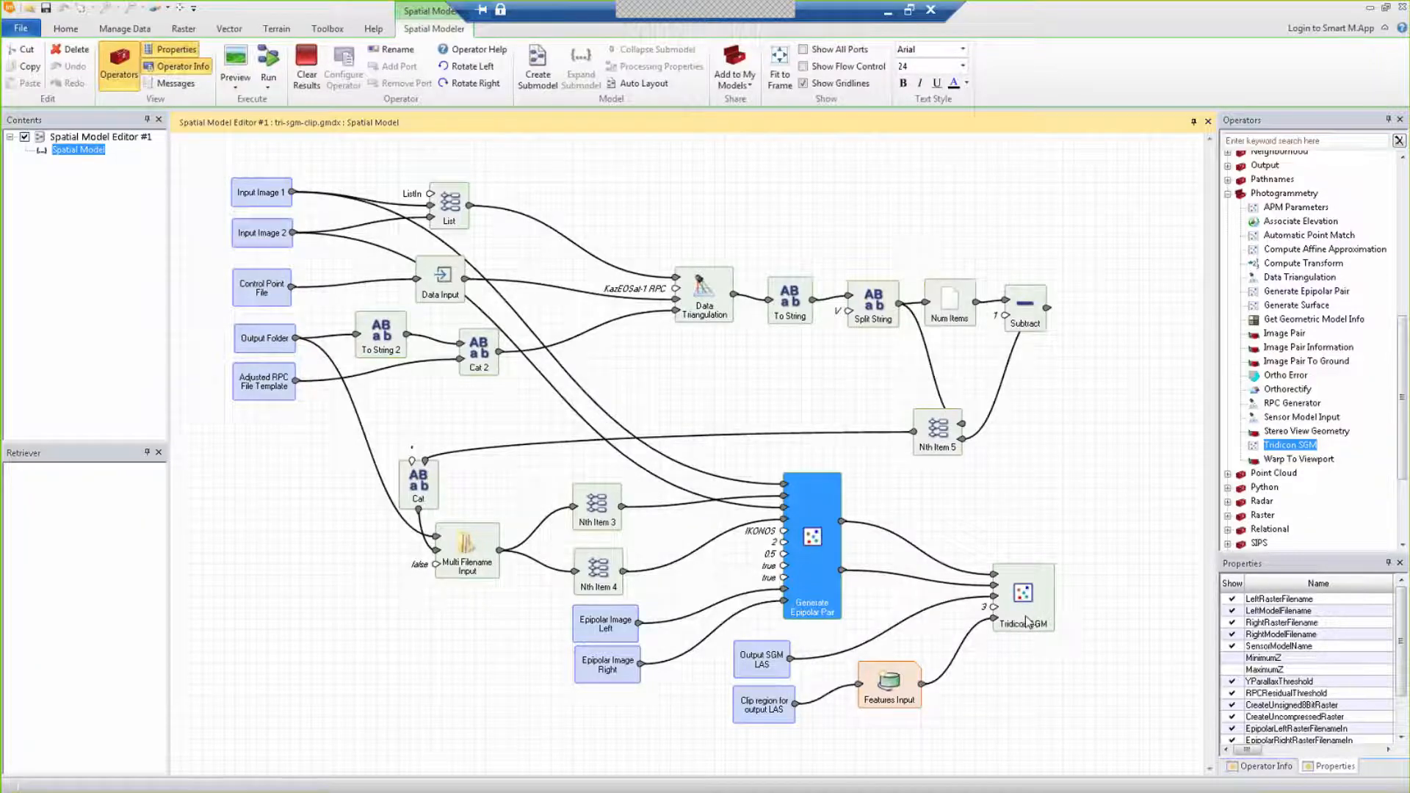
click(603, 628)
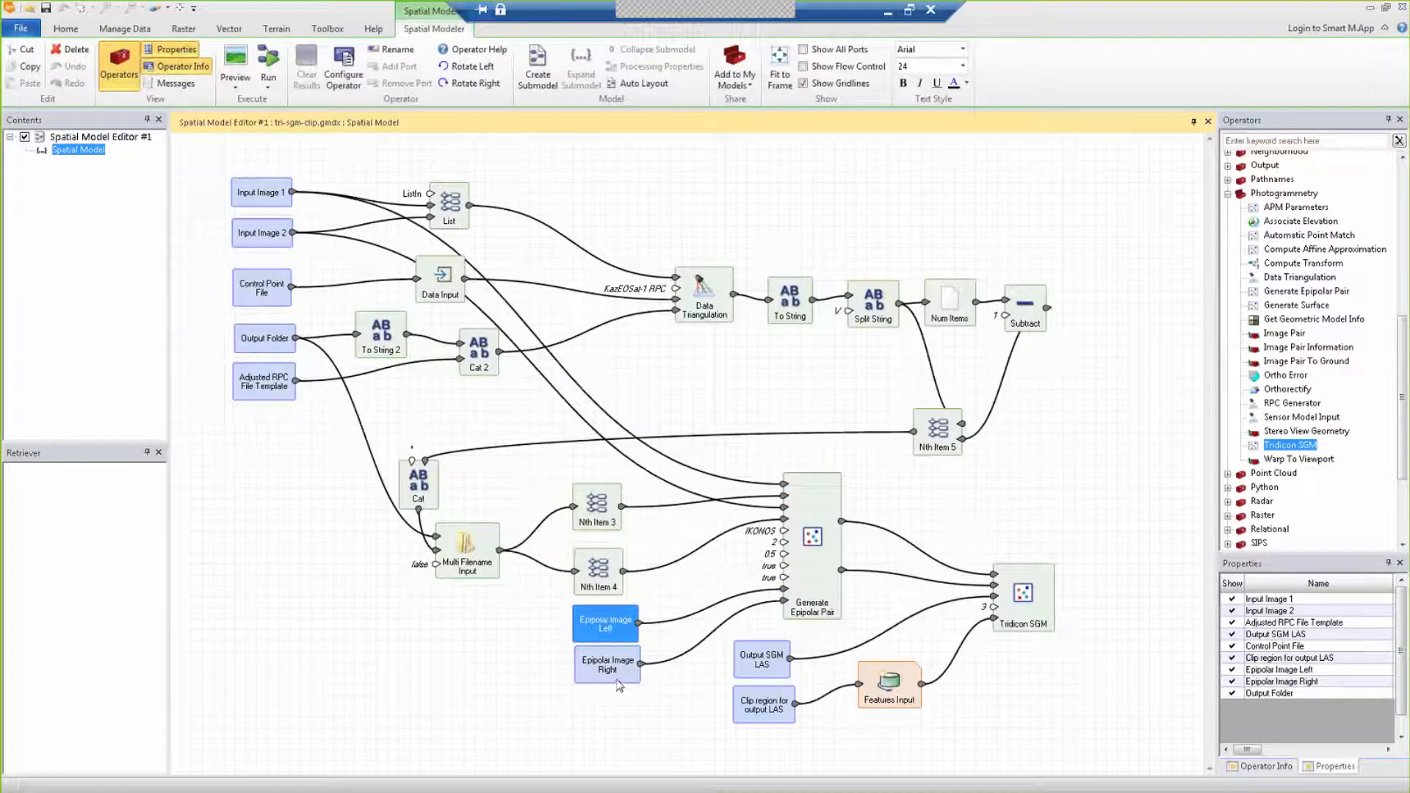
click(616, 664)
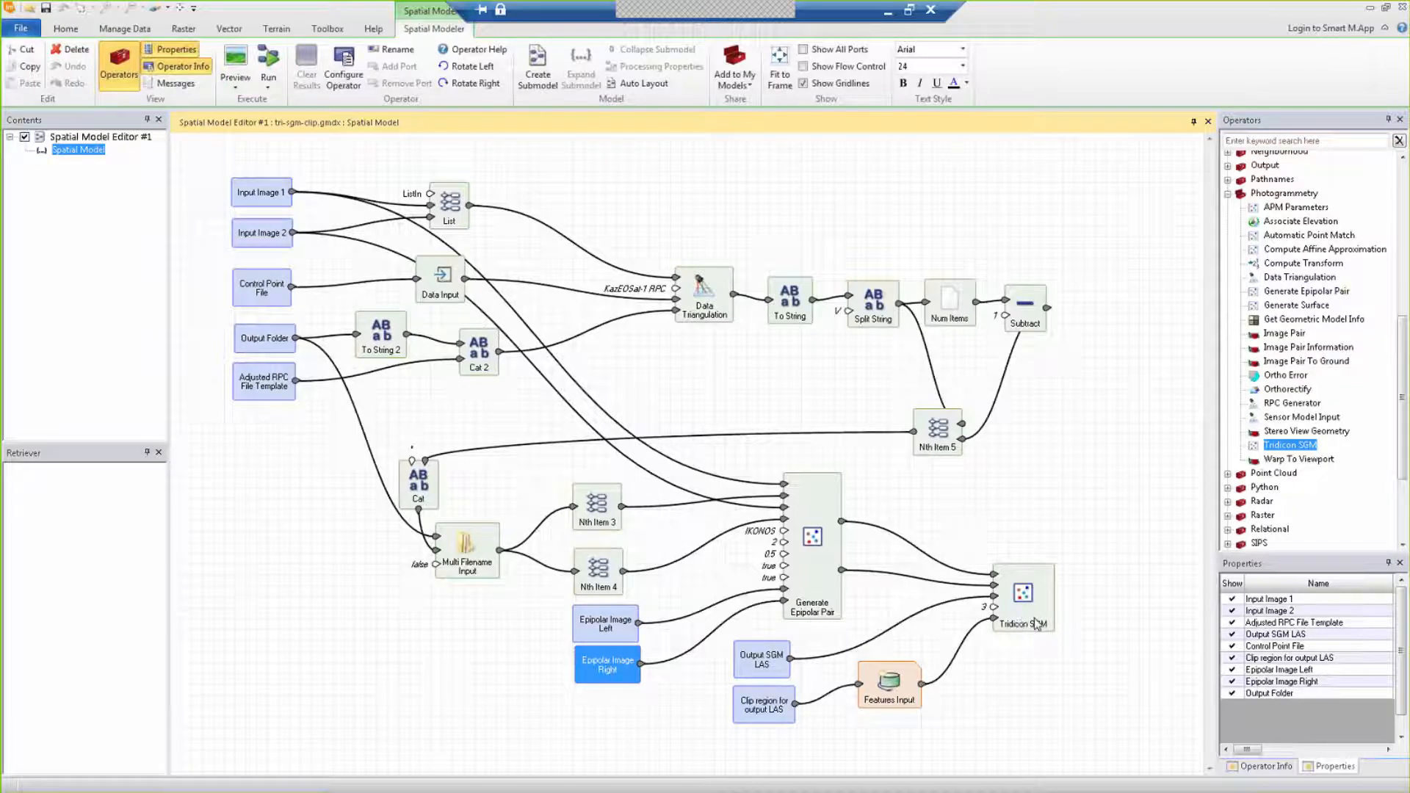
Step: Examine the clip region and Output SGM LAS ports feeding the Tridicon SGM operator, and clear the selection
click(750, 712)
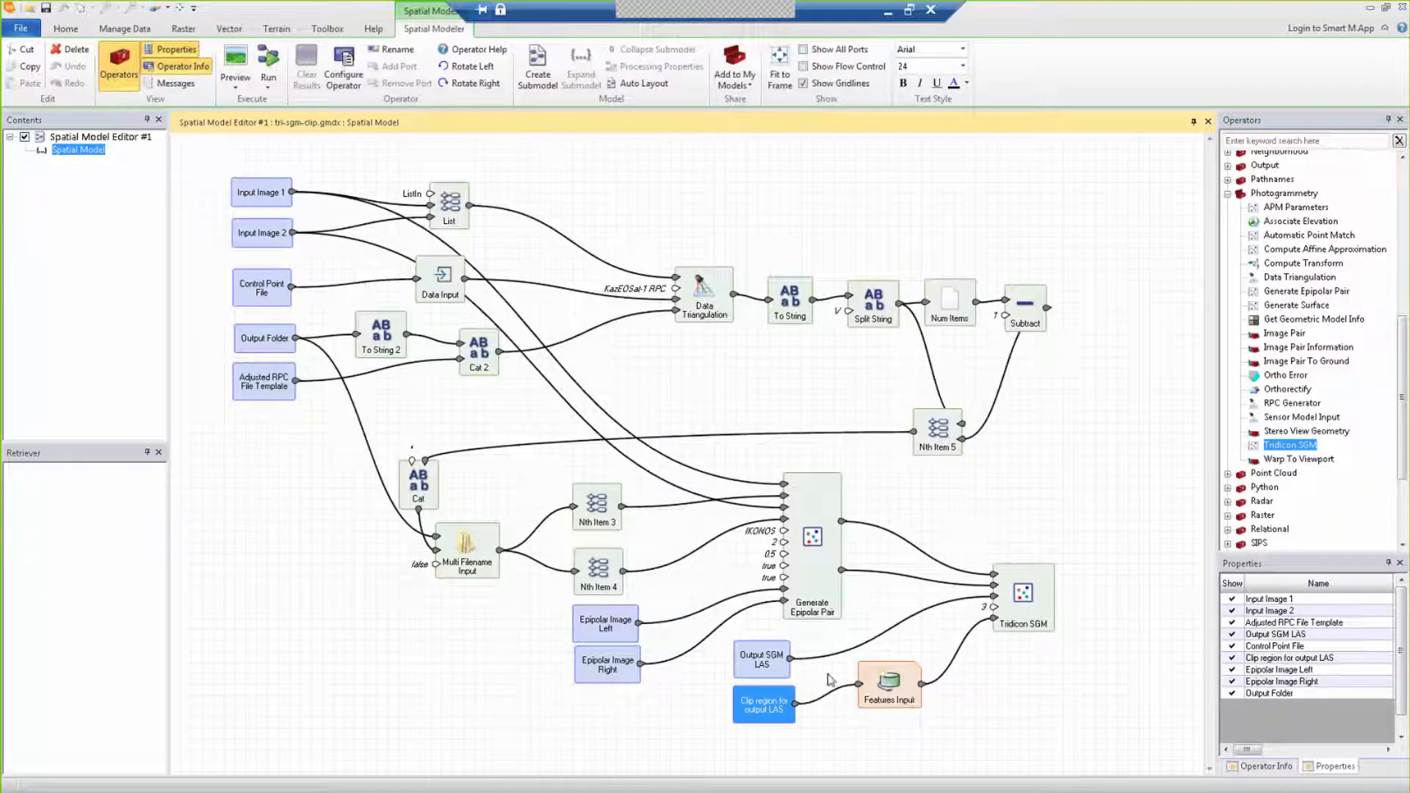
click(758, 672)
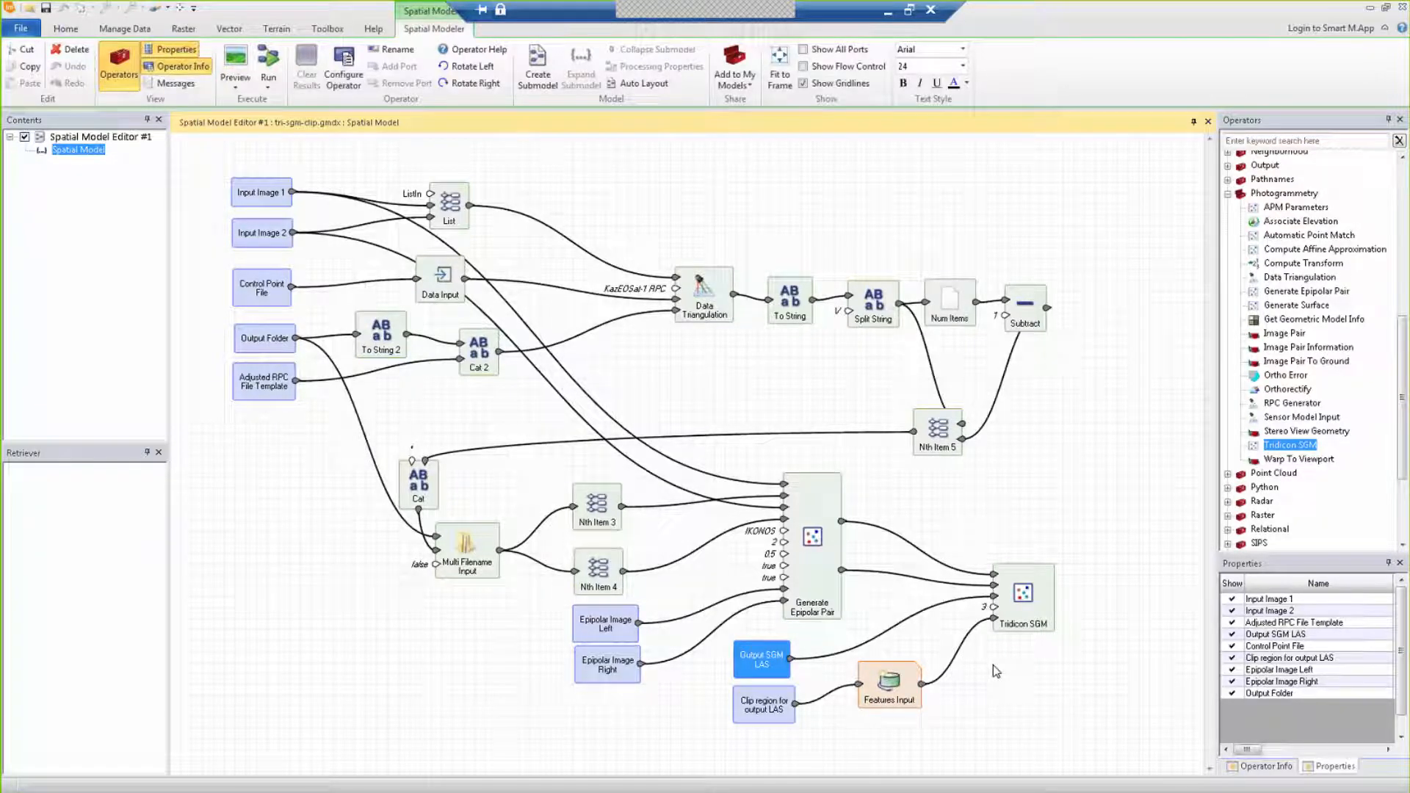
click(1068, 482)
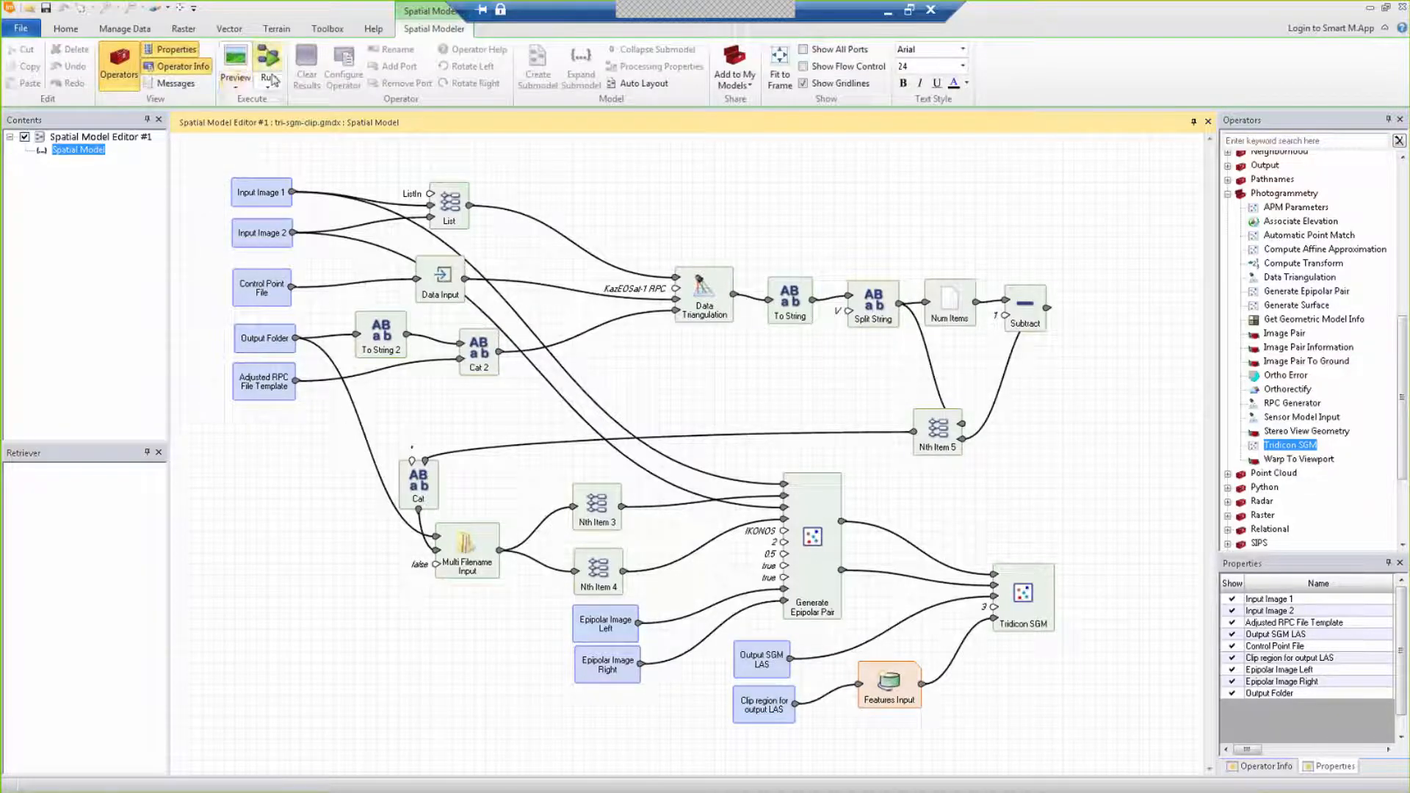
click(1032, 604)
click(1031, 518)
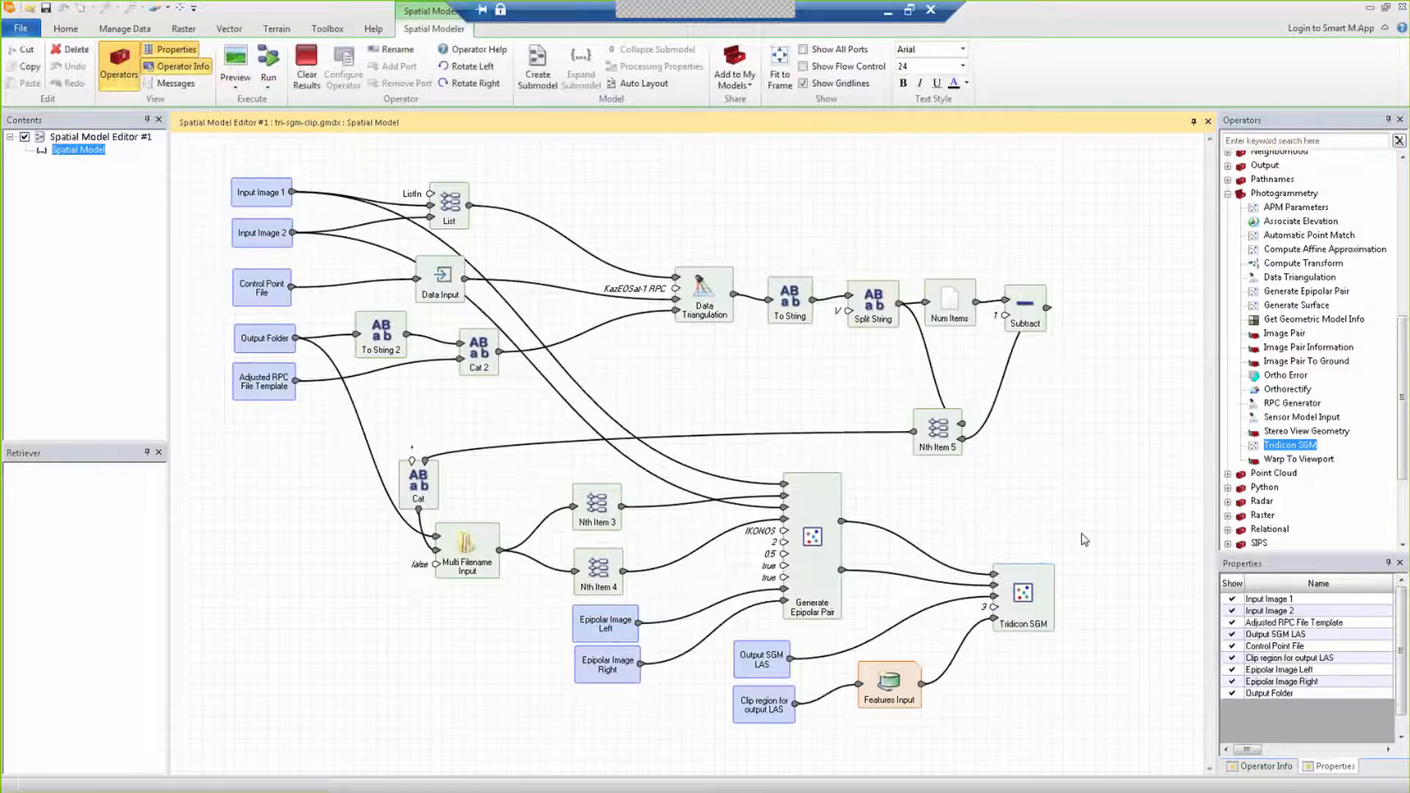
Step: Run the tri-sgm-clip model to bring up its parameter dialog, and enlarge the dialog so all file paths fit
click(268, 64)
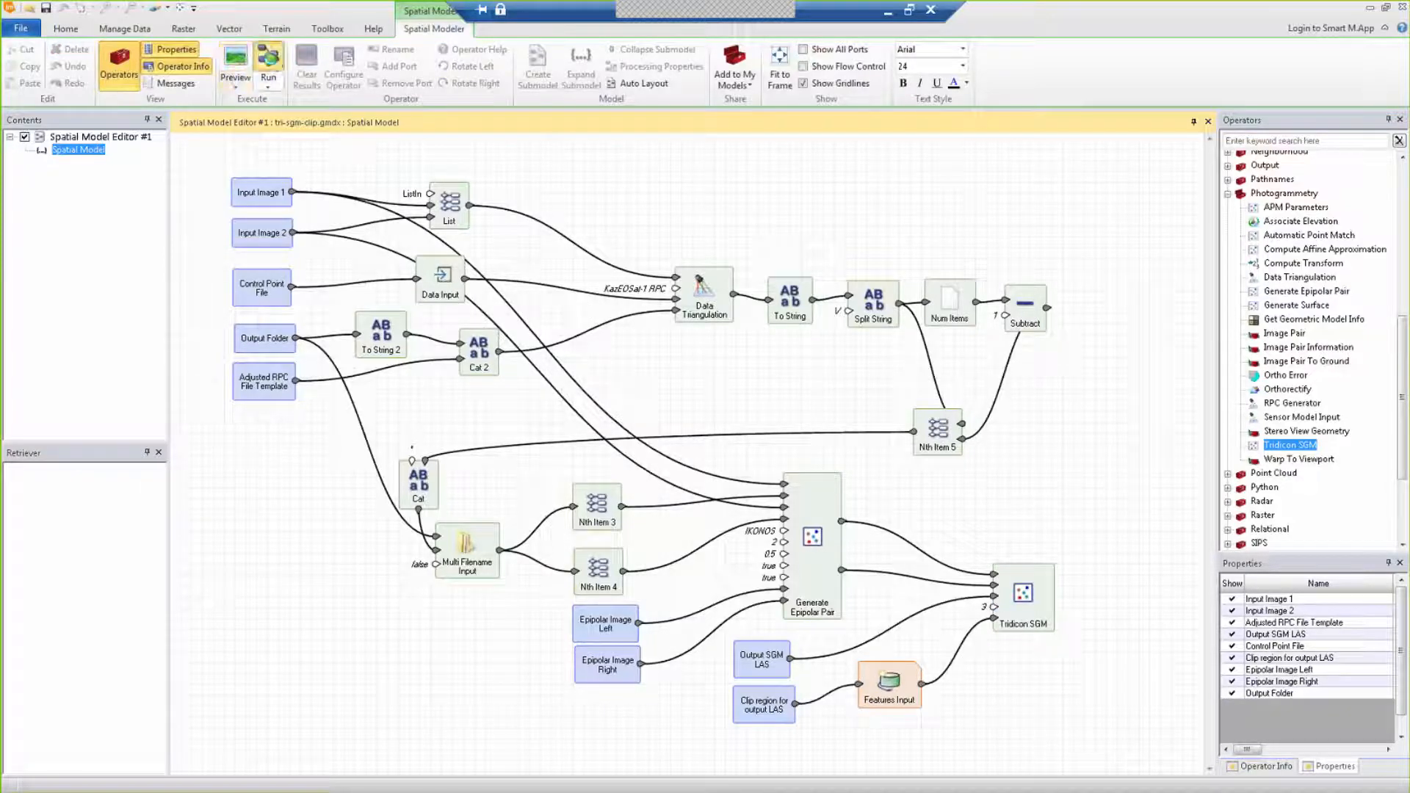
drag(334, 162, 395, 73)
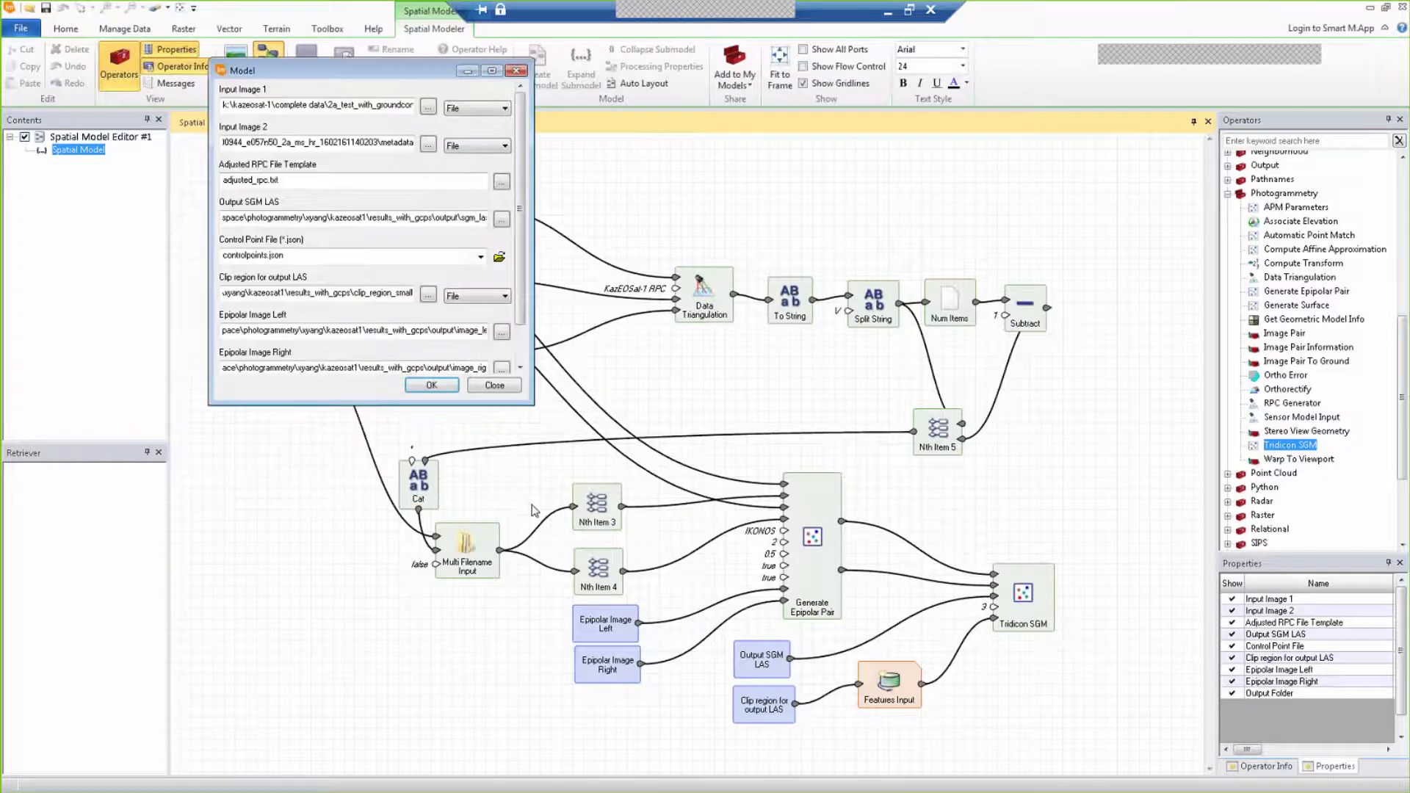
drag(531, 403, 839, 627)
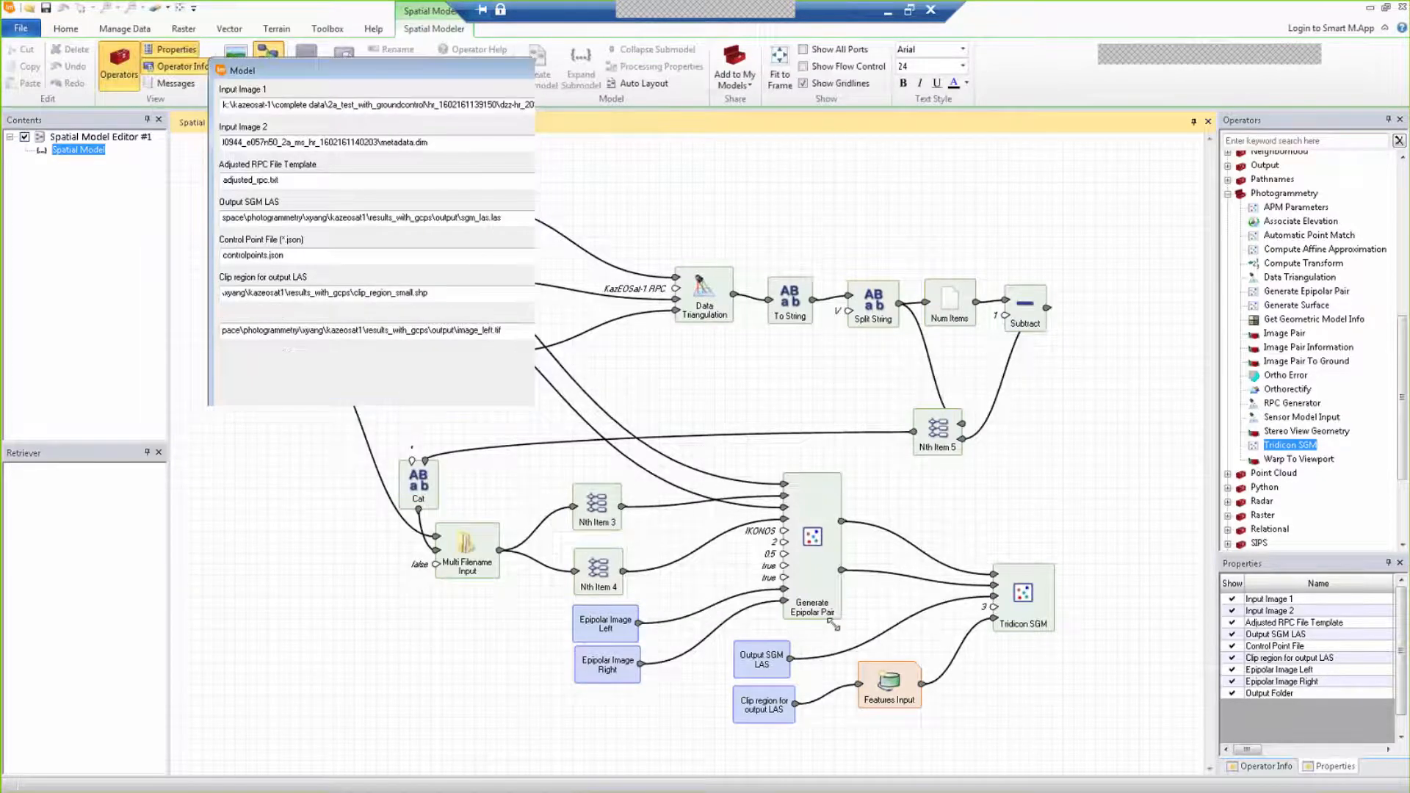
Step: Review the Input Image 1 and 2 paths, the adjusted RPC file template and the Output SGM LAS path
click(383, 111)
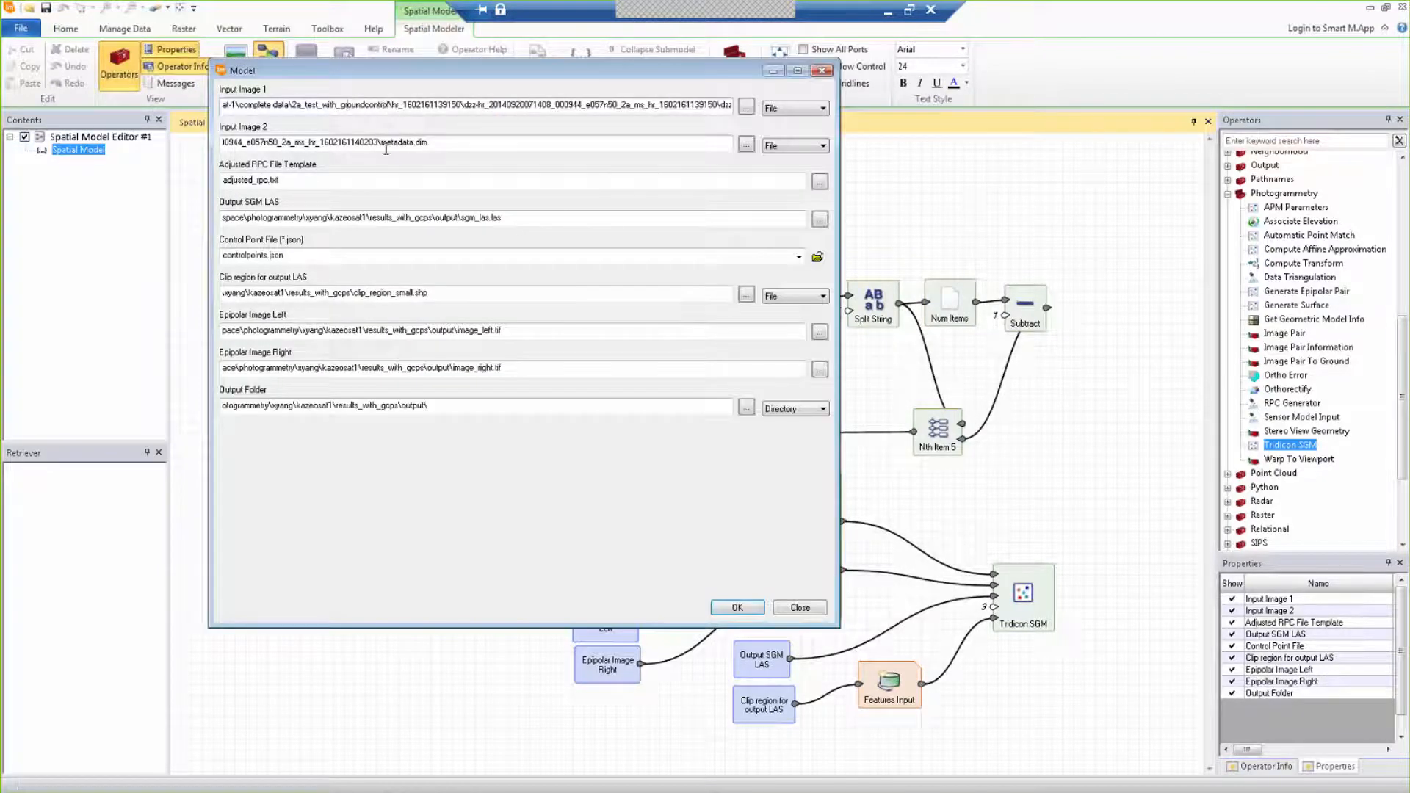
click(386, 145)
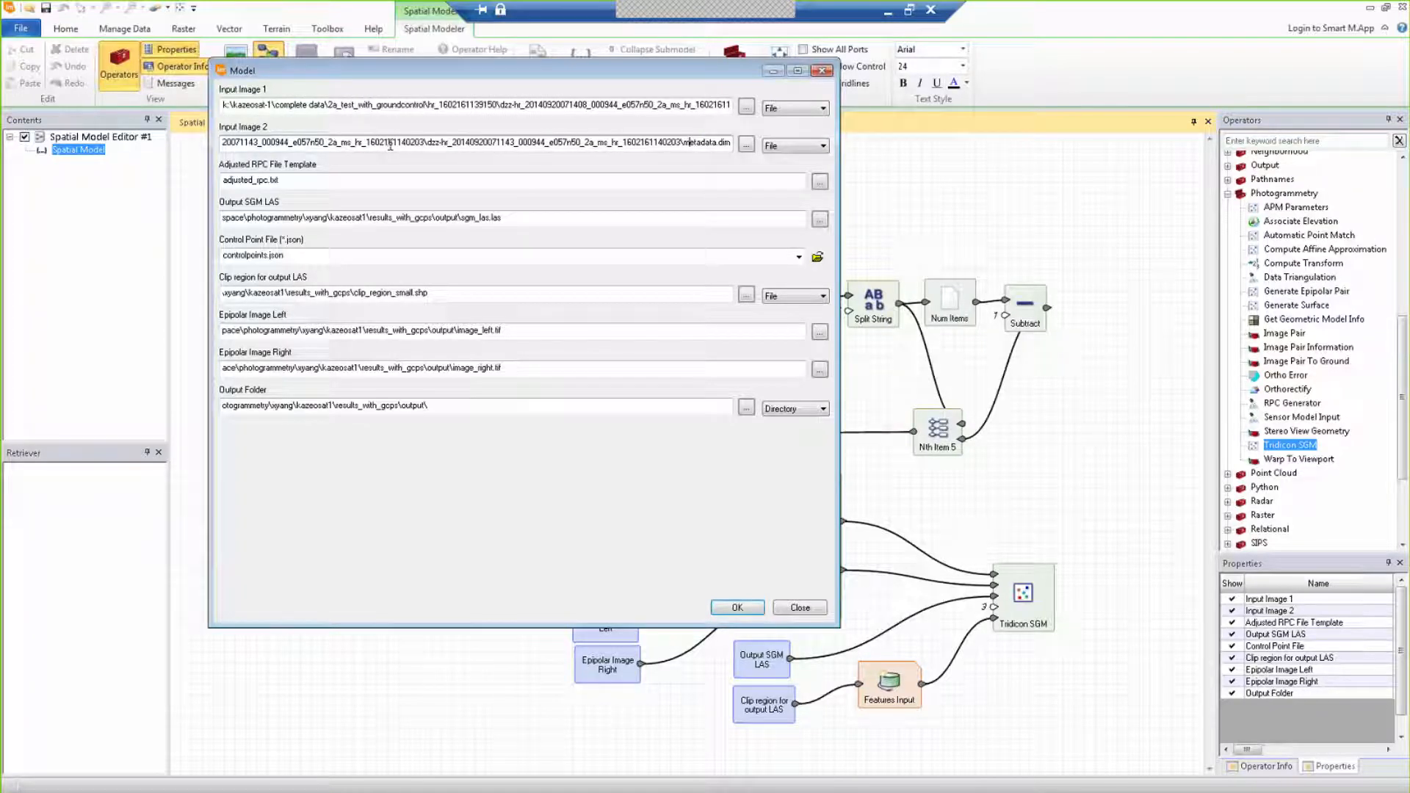
click(447, 107)
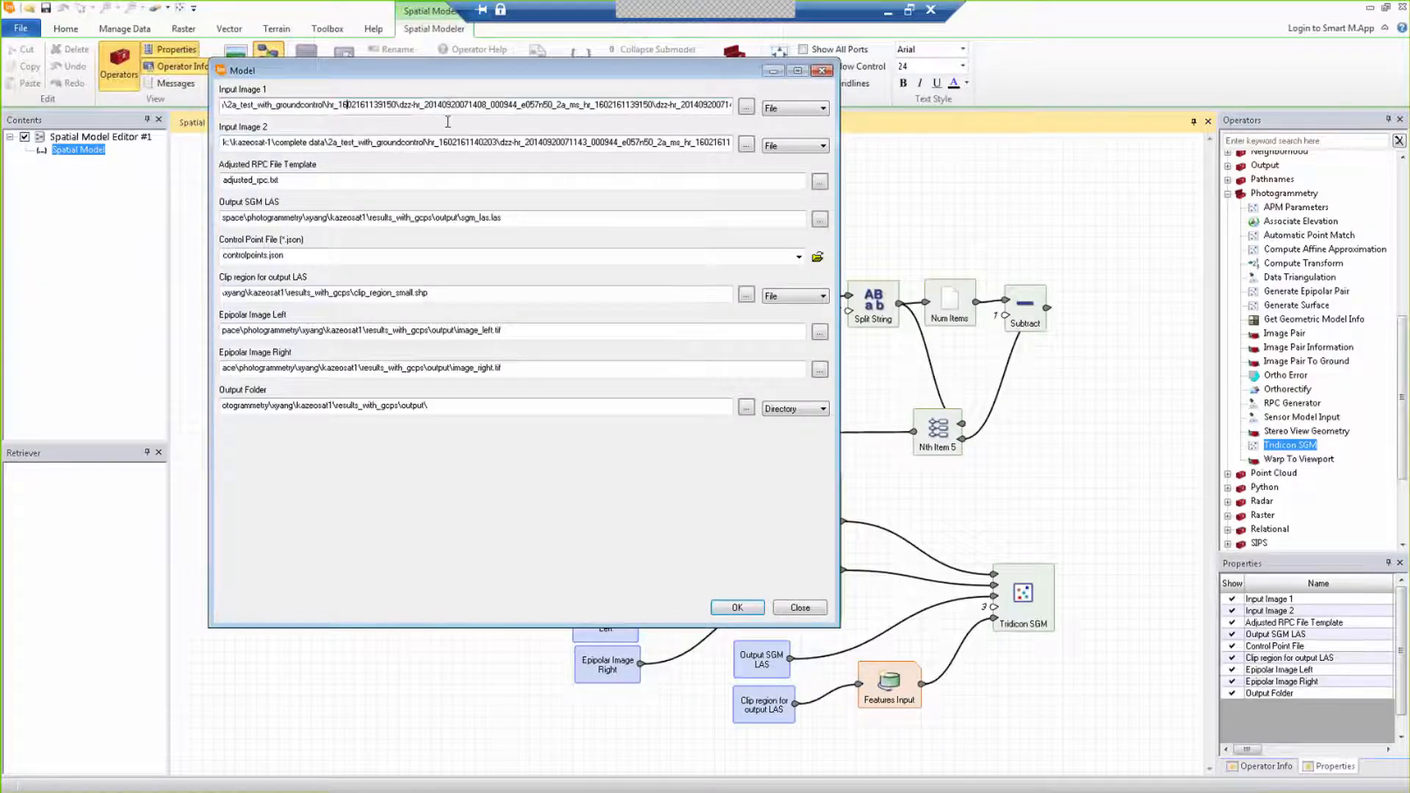
click(454, 142)
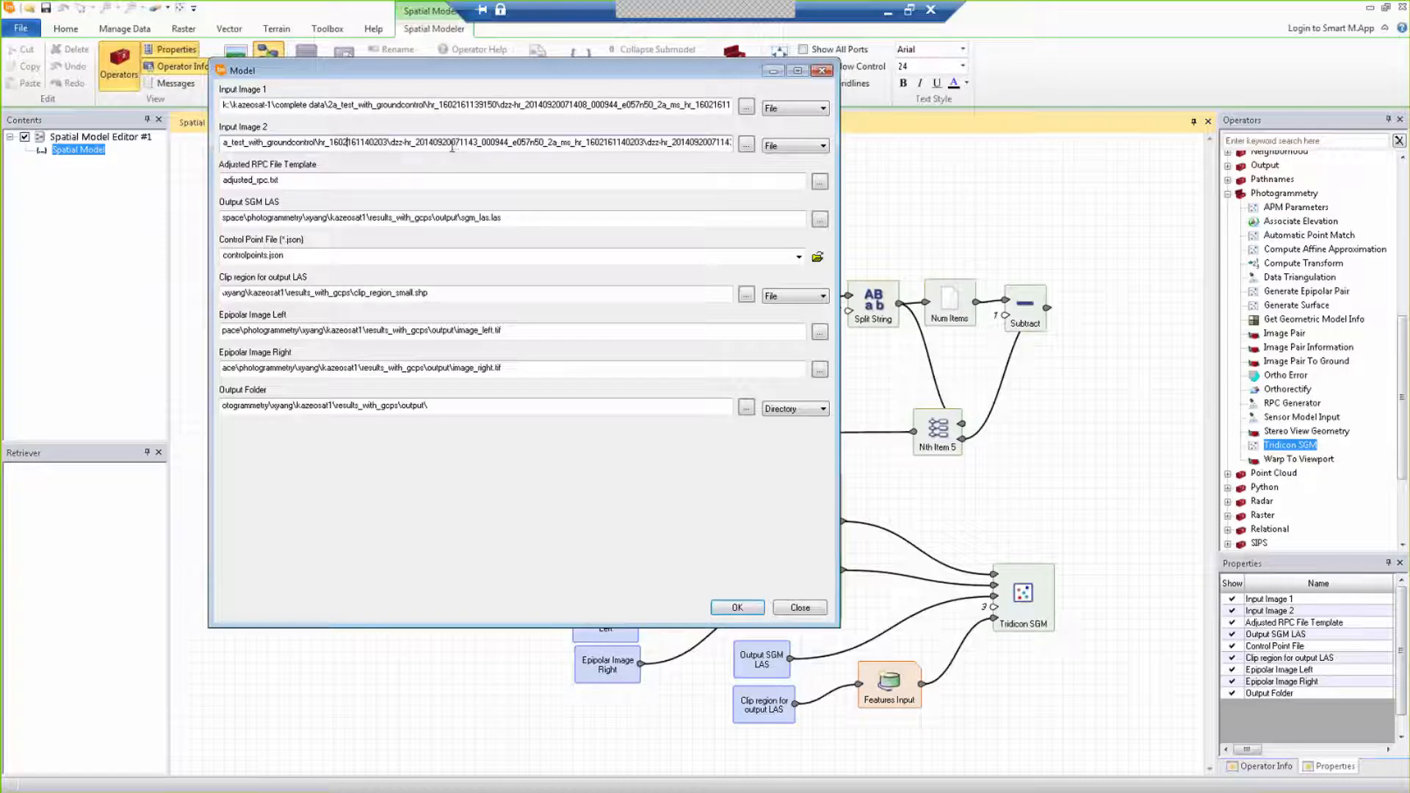
click(323, 179)
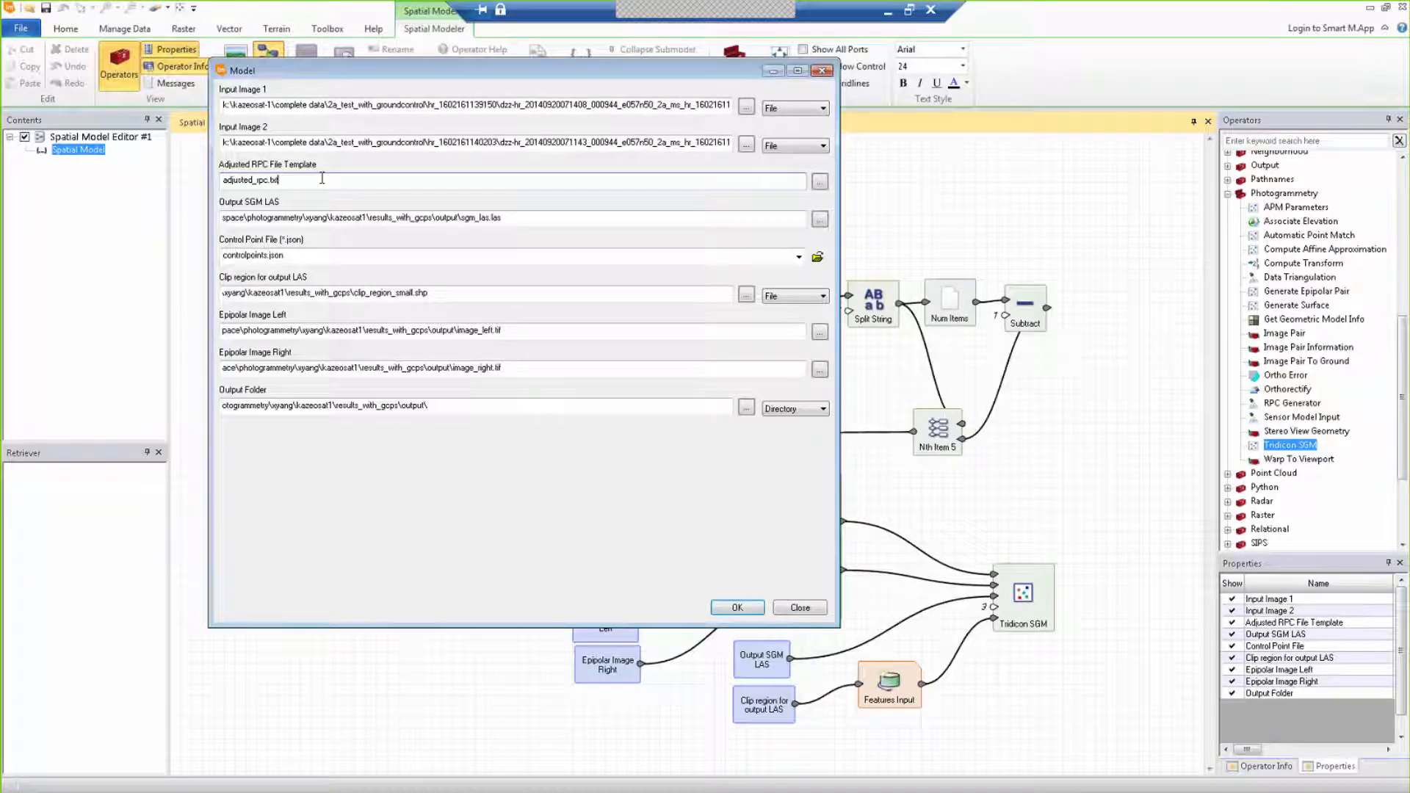
click(569, 220)
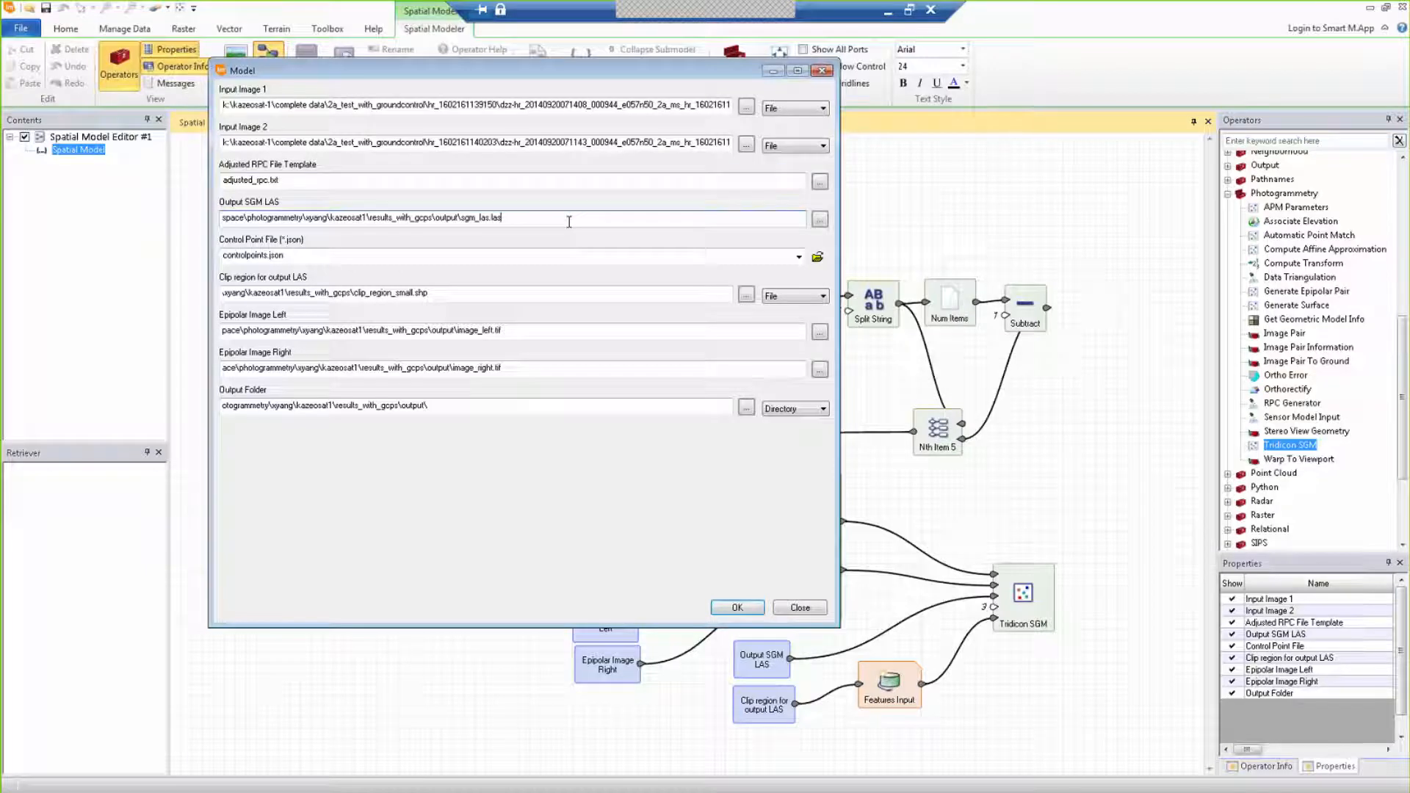
Step: Review the control point file, clip region, left and right epipolar images and output folder, and shift the dialog aside
click(333, 256)
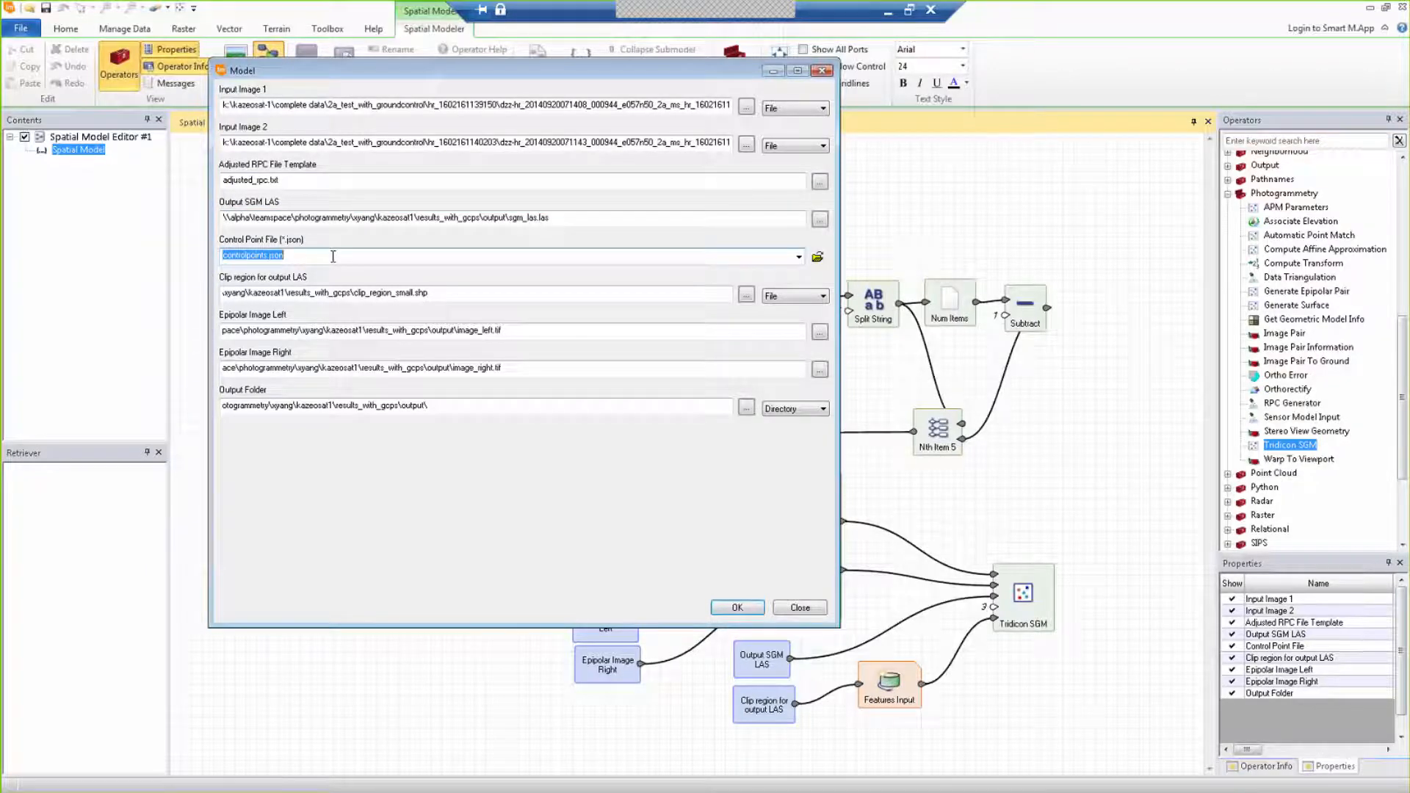
click(451, 294)
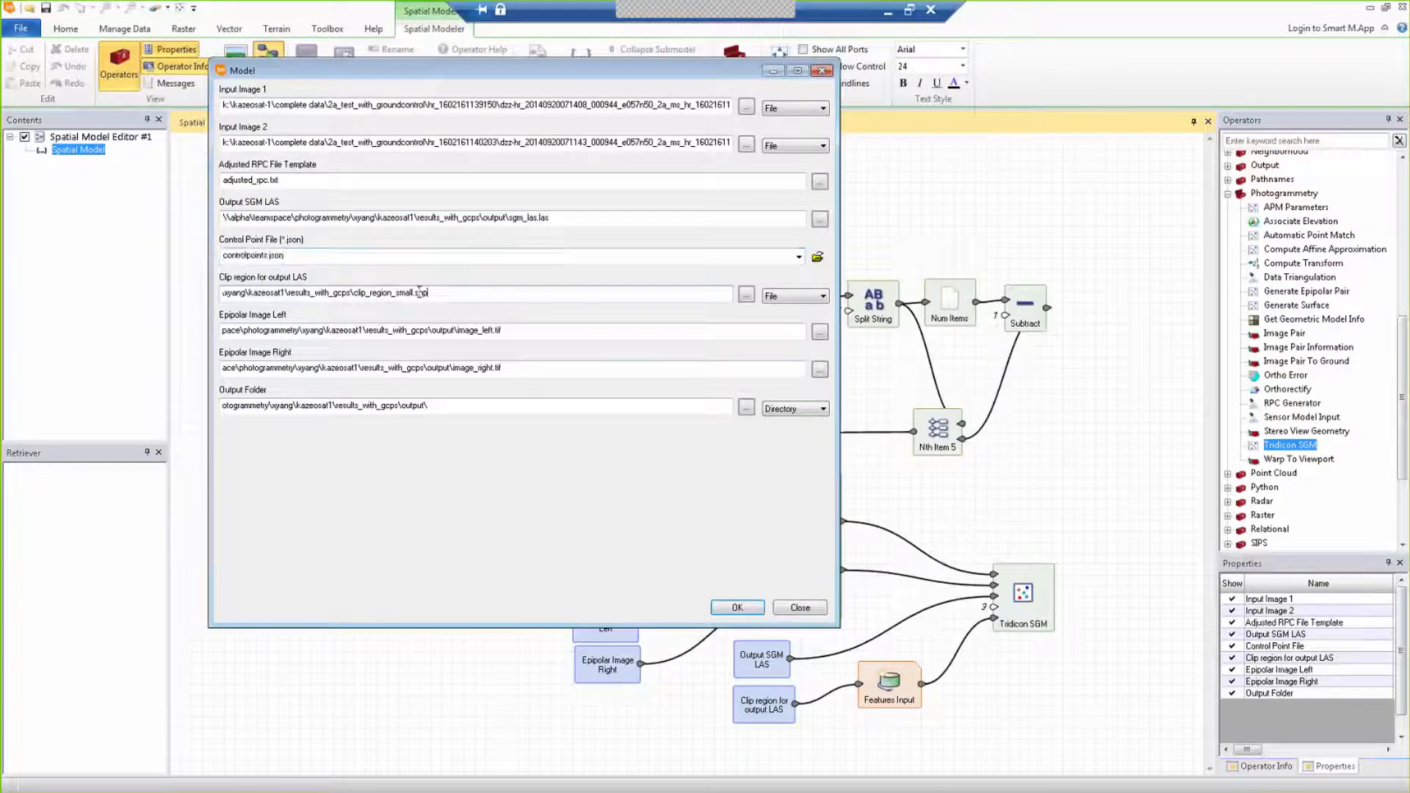
drag(357, 292, 433, 294)
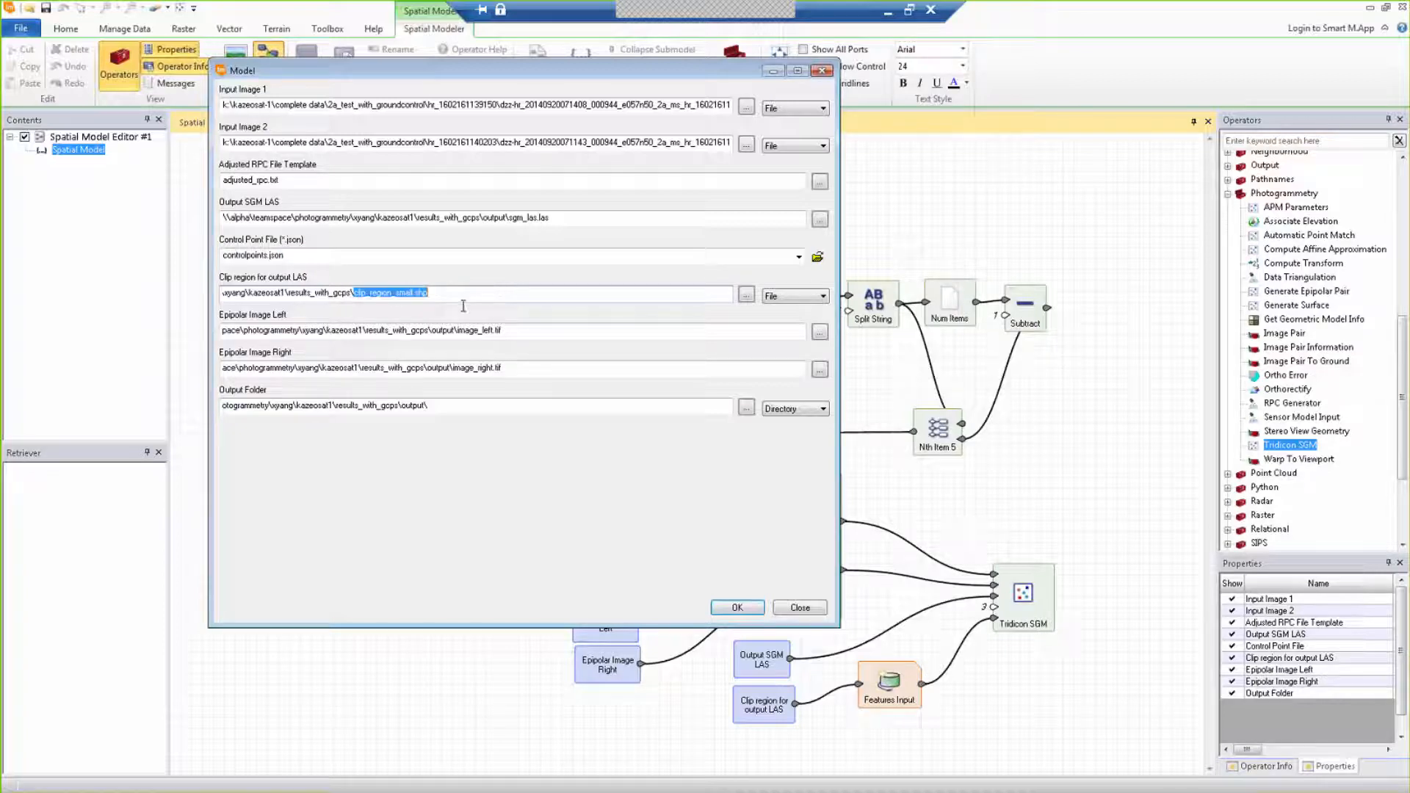
click(551, 332)
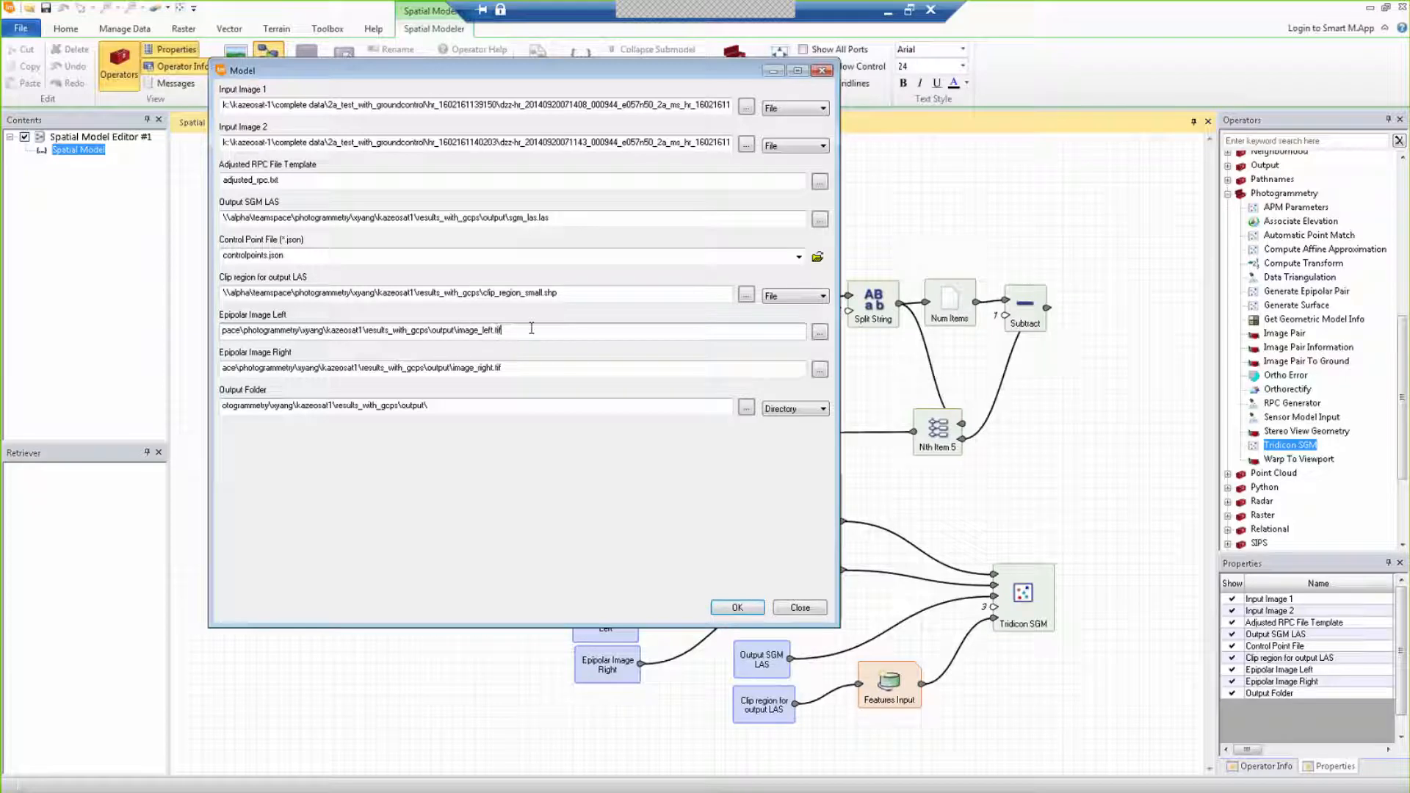
click(523, 367)
click(469, 401)
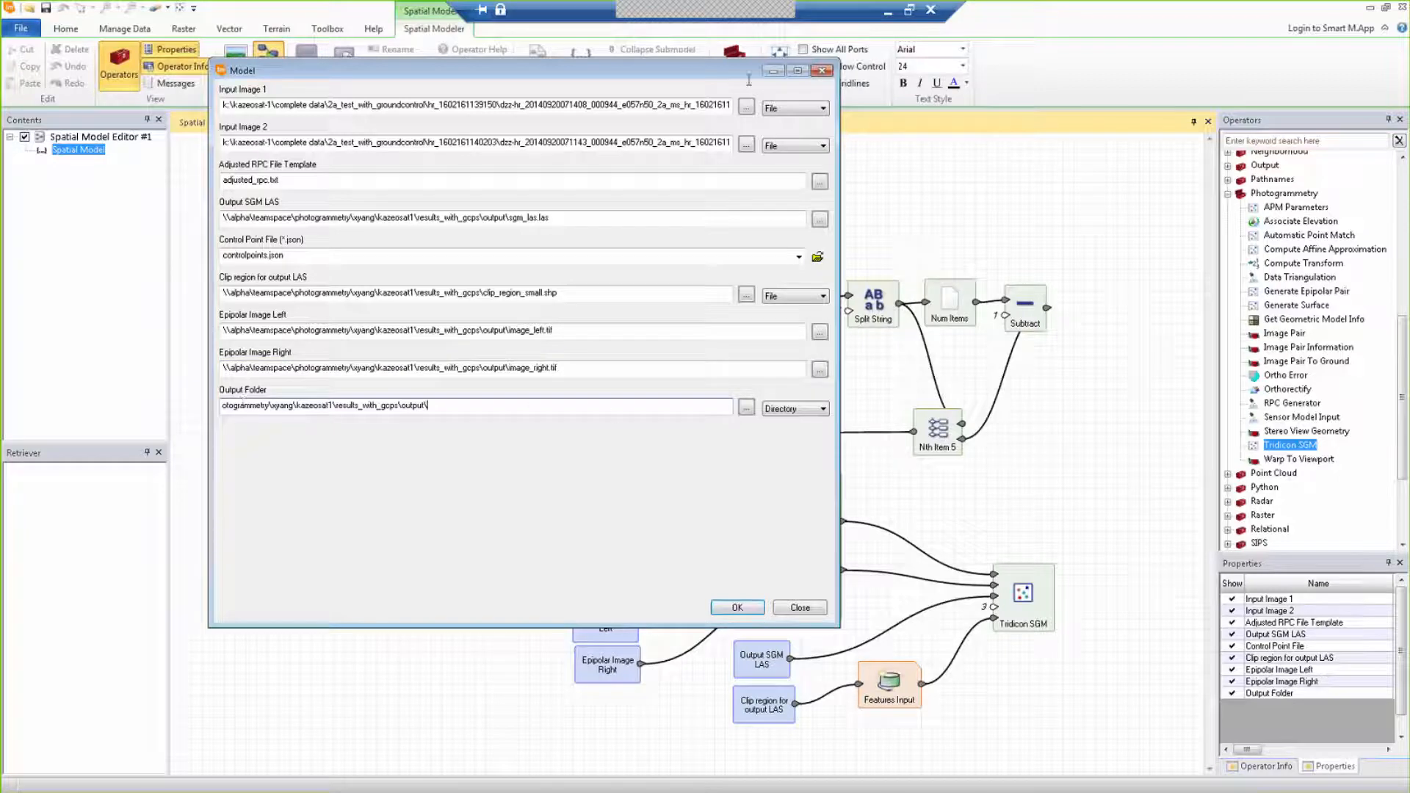
drag(714, 71, 661, 61)
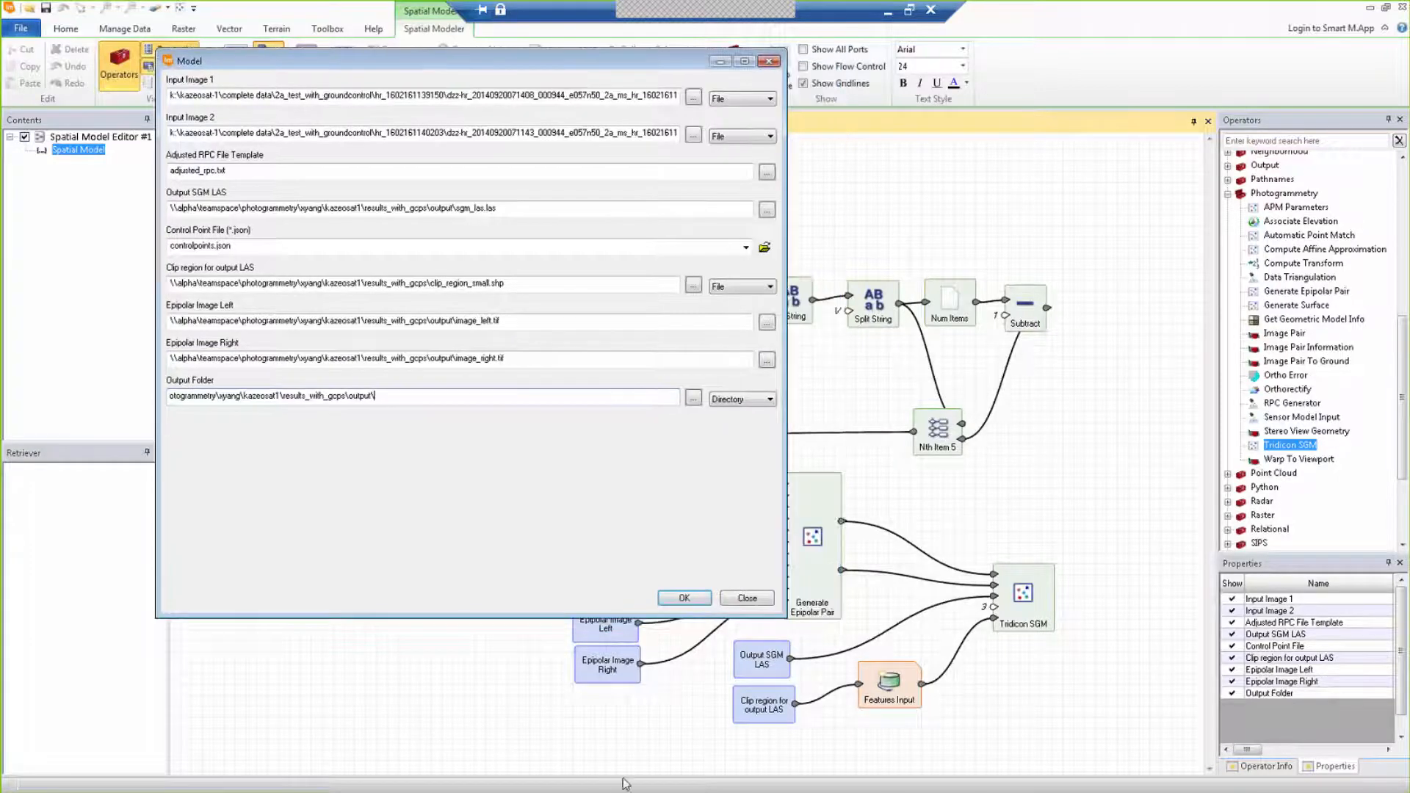
Step: Run the model with the reviewed parameters, and open the results_with_gcps output folder in Windows Explorer
click(695, 598)
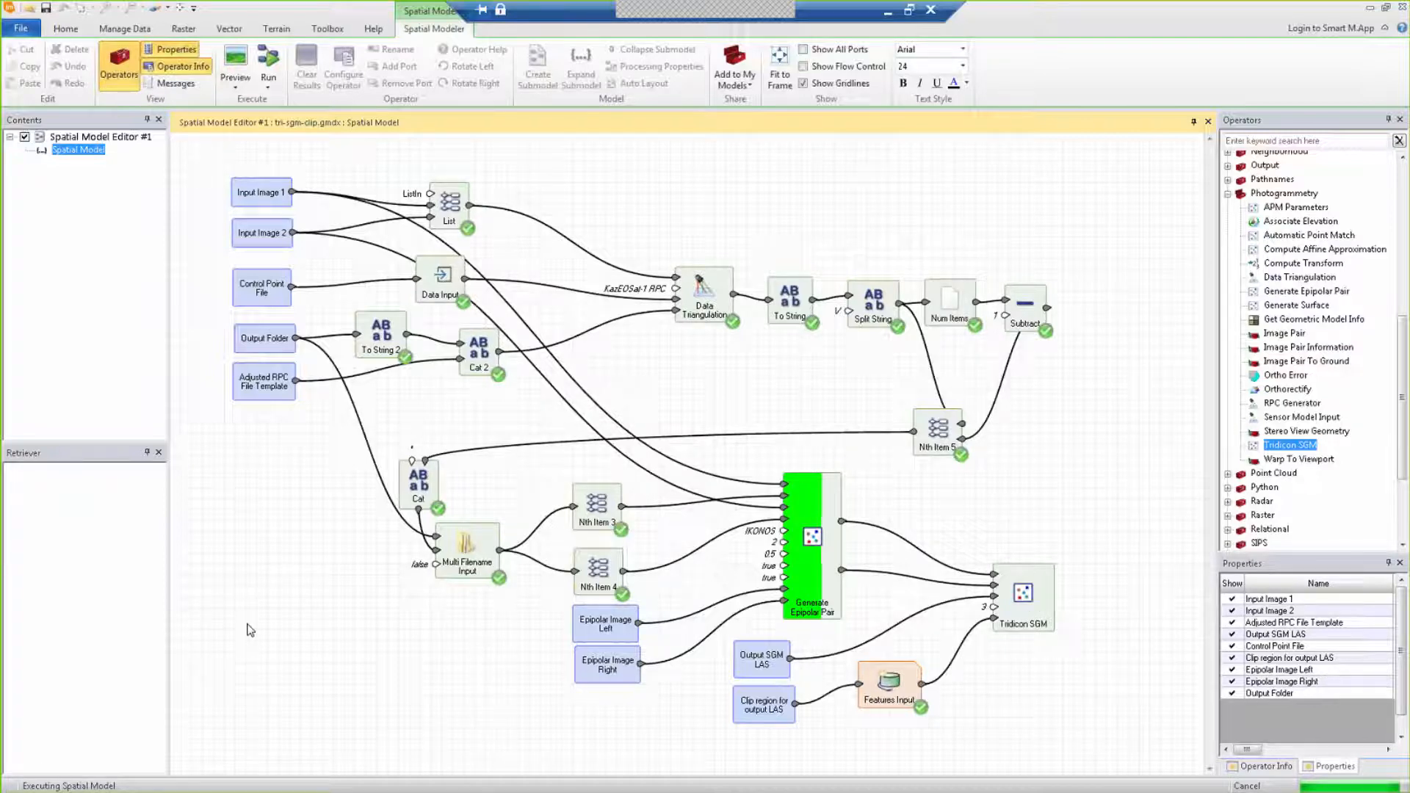
key(alt+Tab)
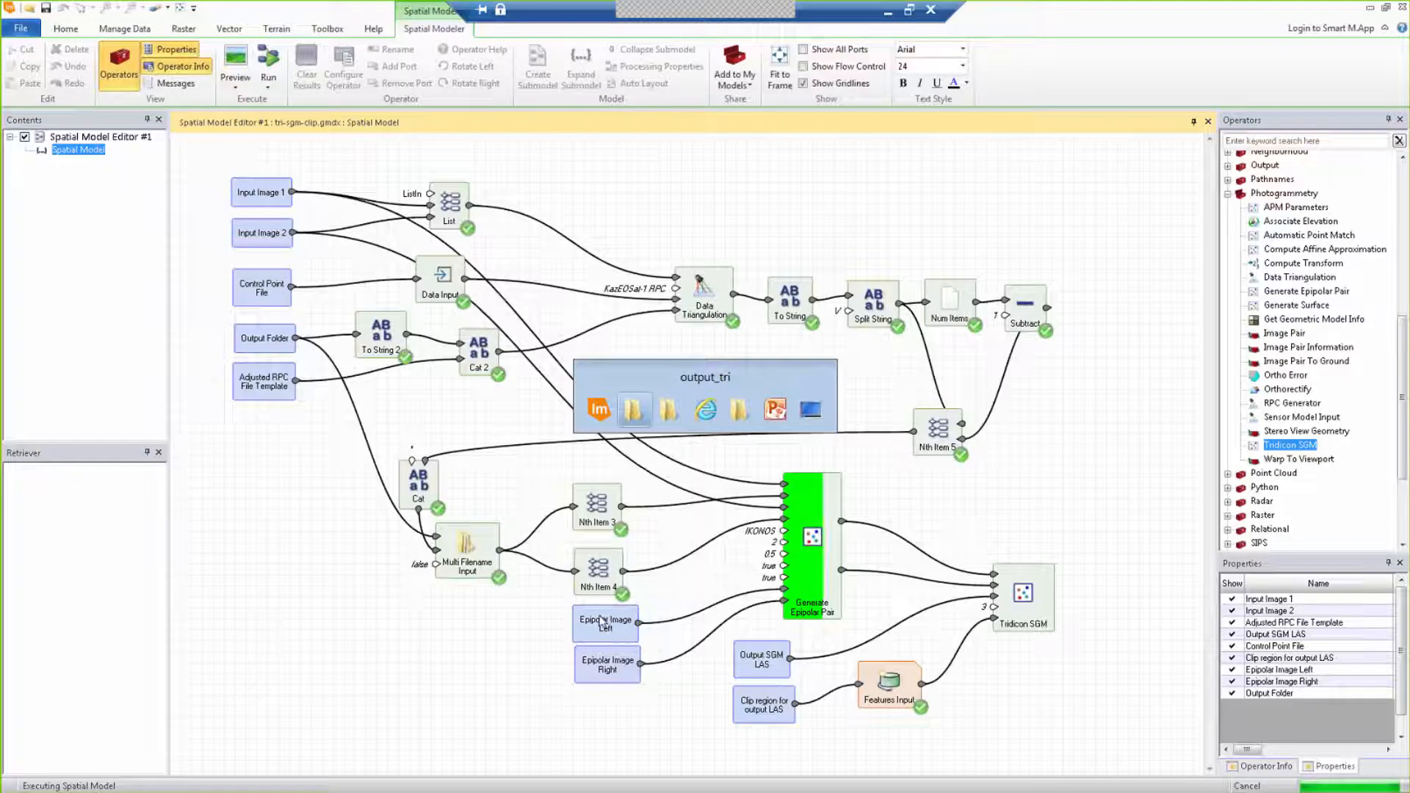
key(alt+Tab)
key(alt+Tab)
key(alt+Tab)
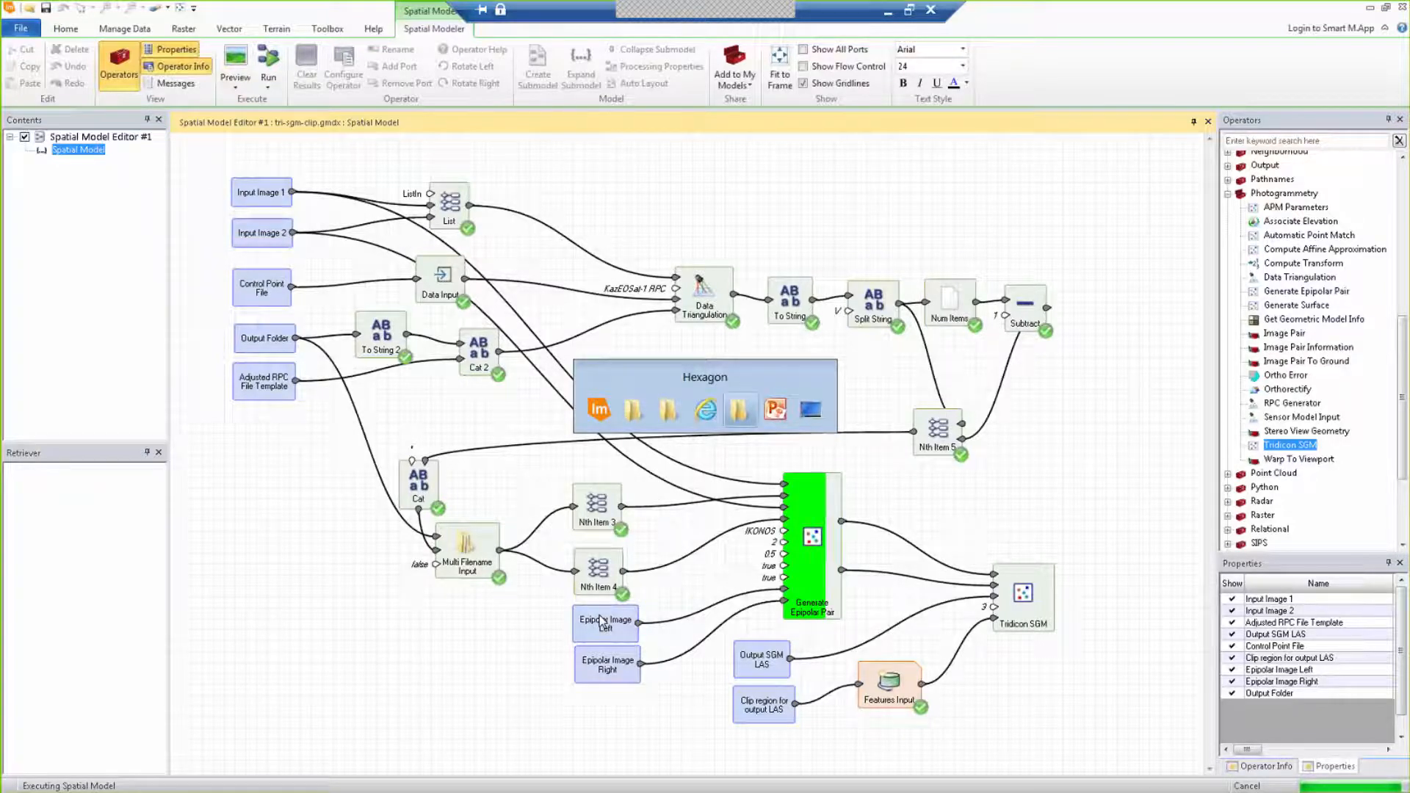
key(alt+shift+Tab)
key(alt+shift+Tab)
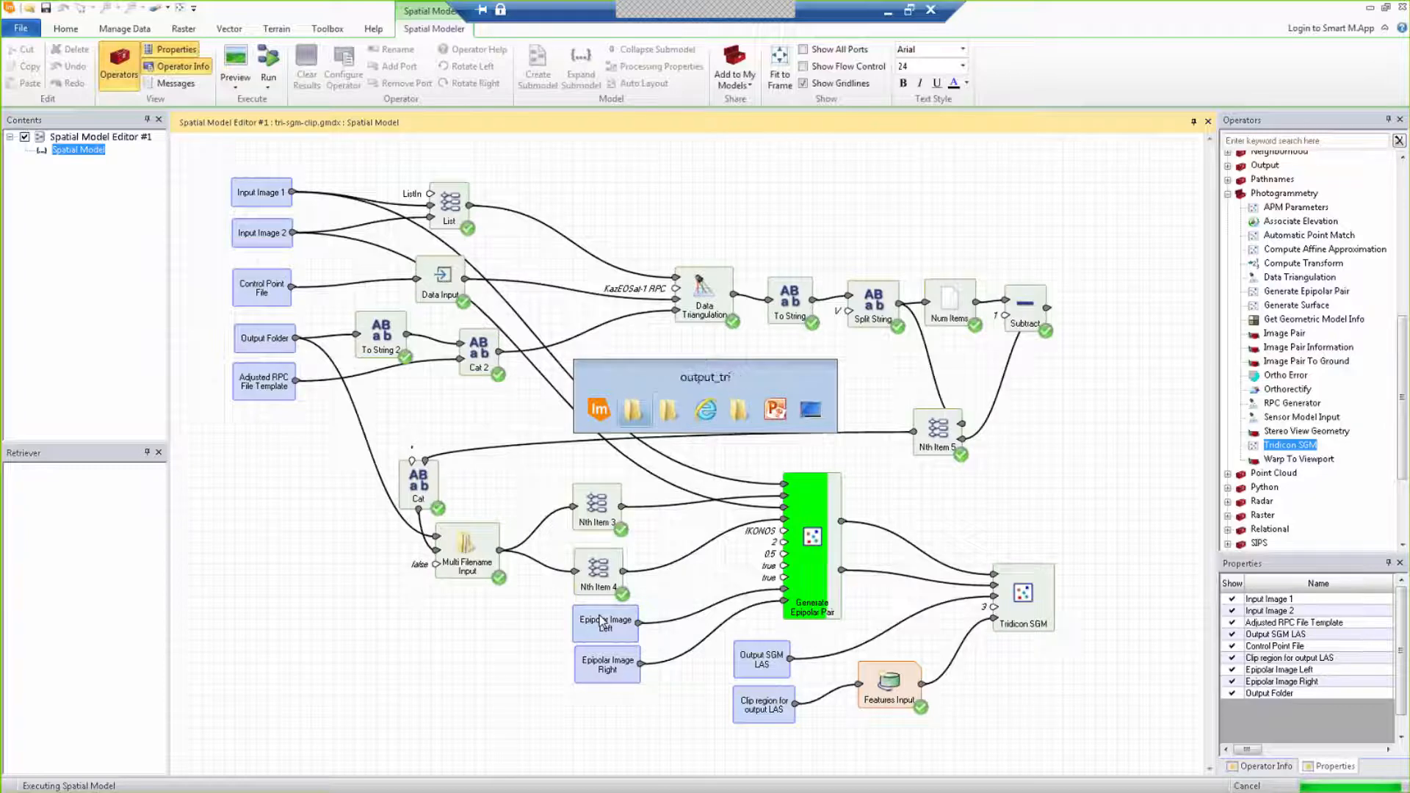
key(alt+shift+Tab)
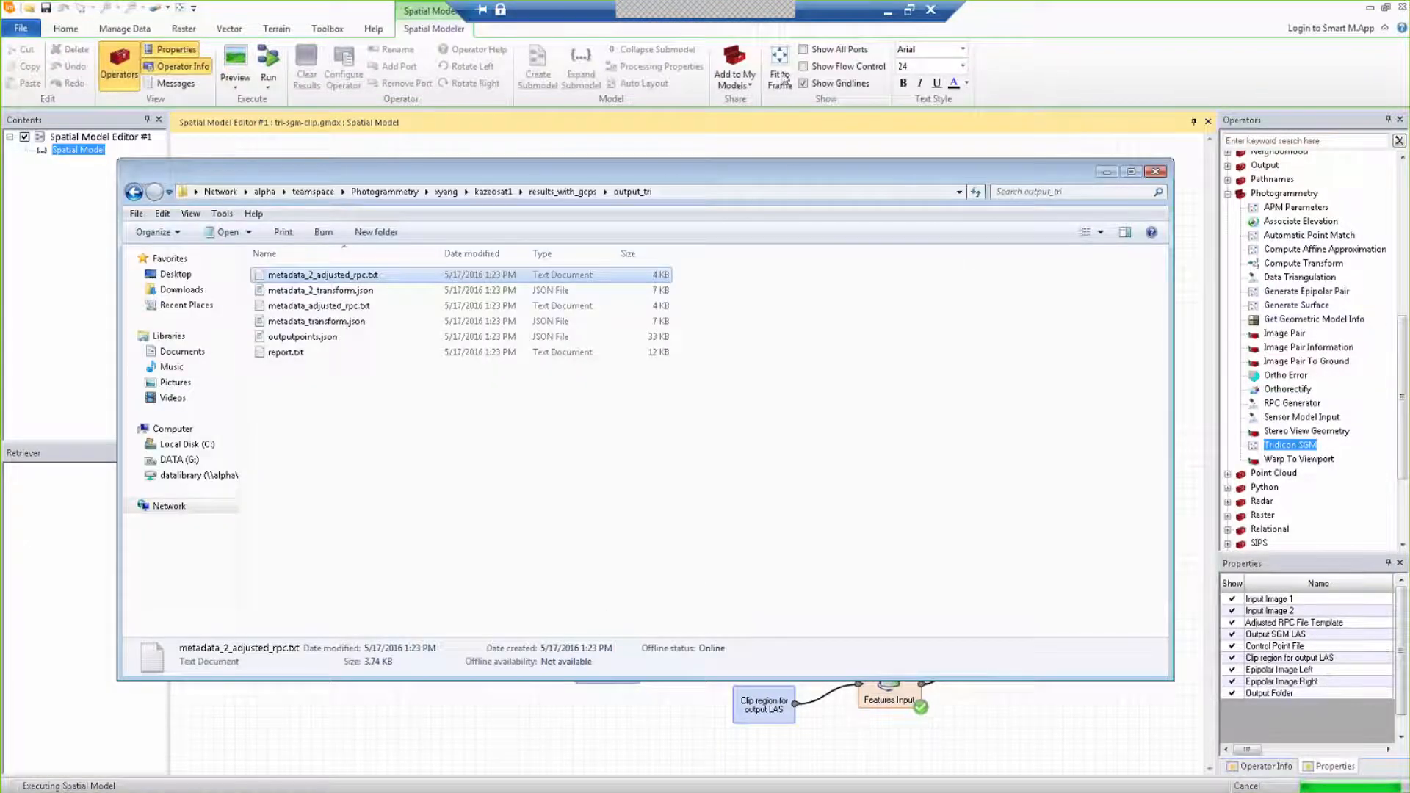
click(575, 197)
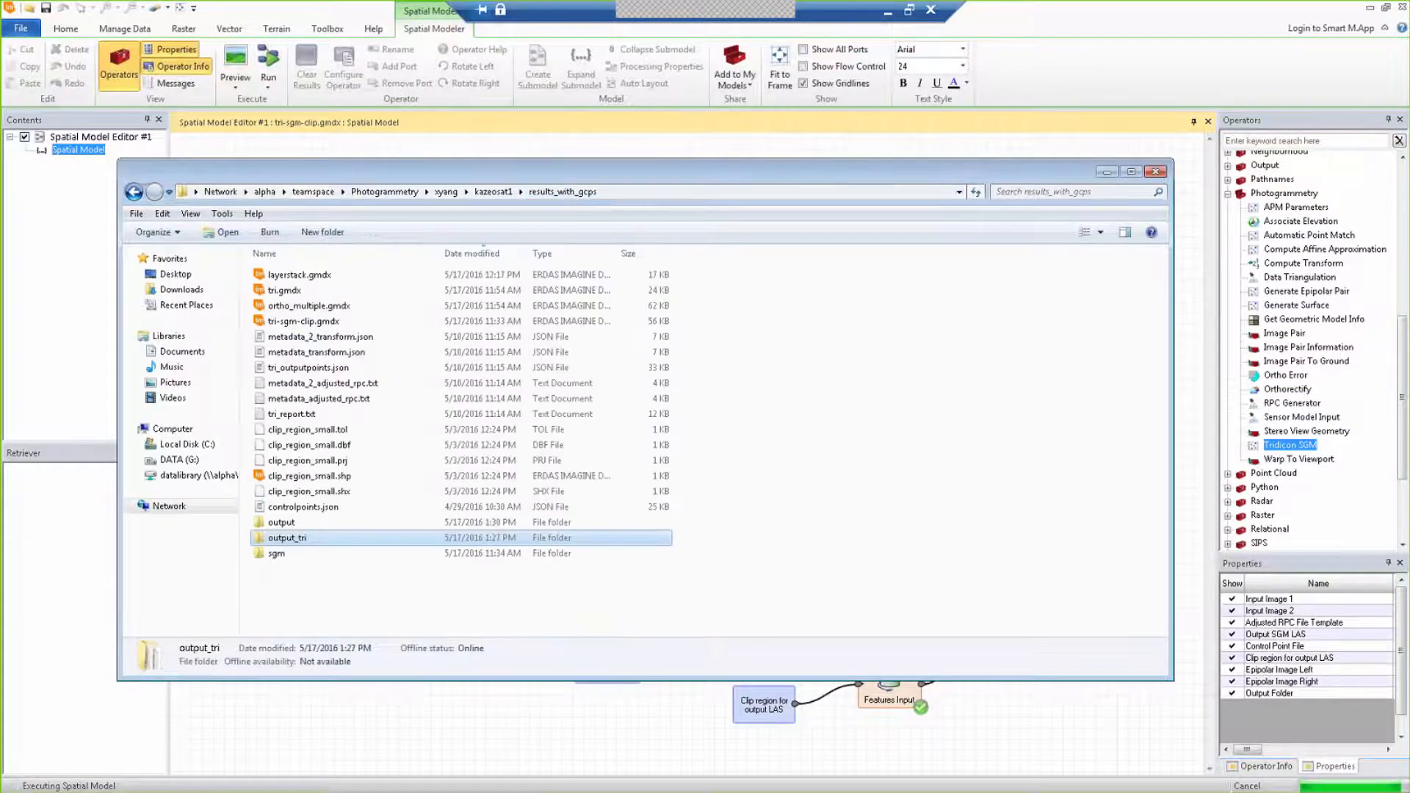
double_click(301, 523)
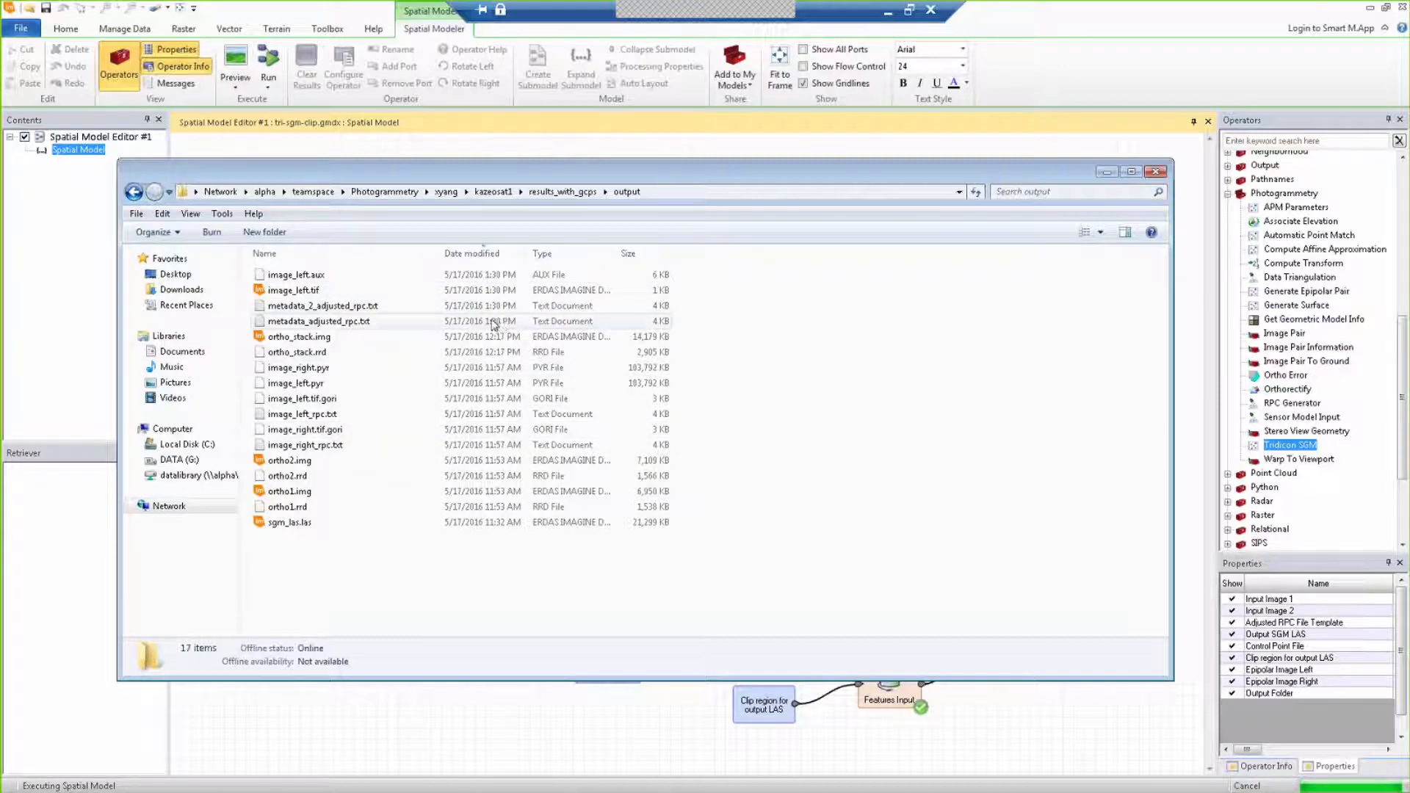
Step: Check the metadata_adjusted_rpc.txt and metadata_2_adjusted_rpc.txt files in the output folder
click(391, 324)
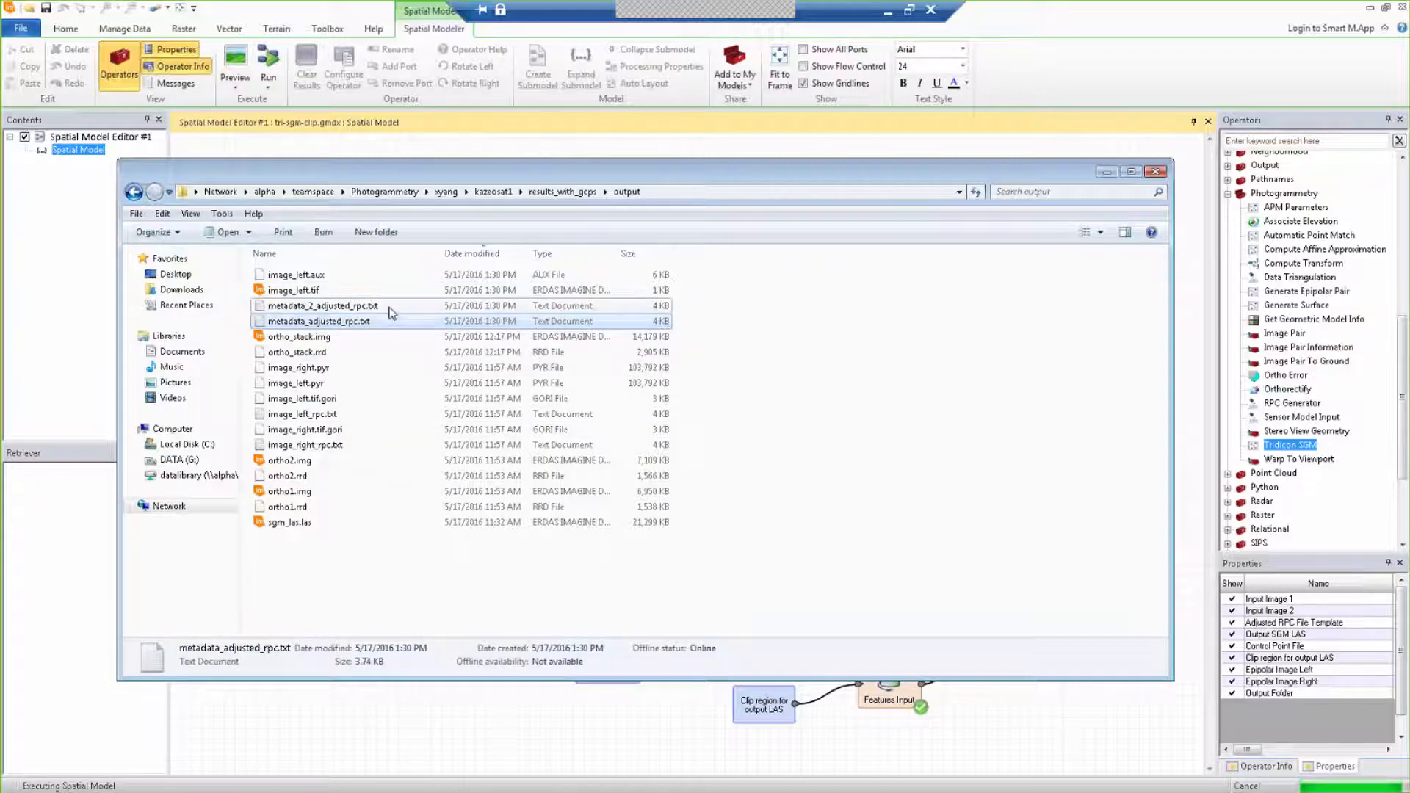
click(390, 307)
click(463, 323)
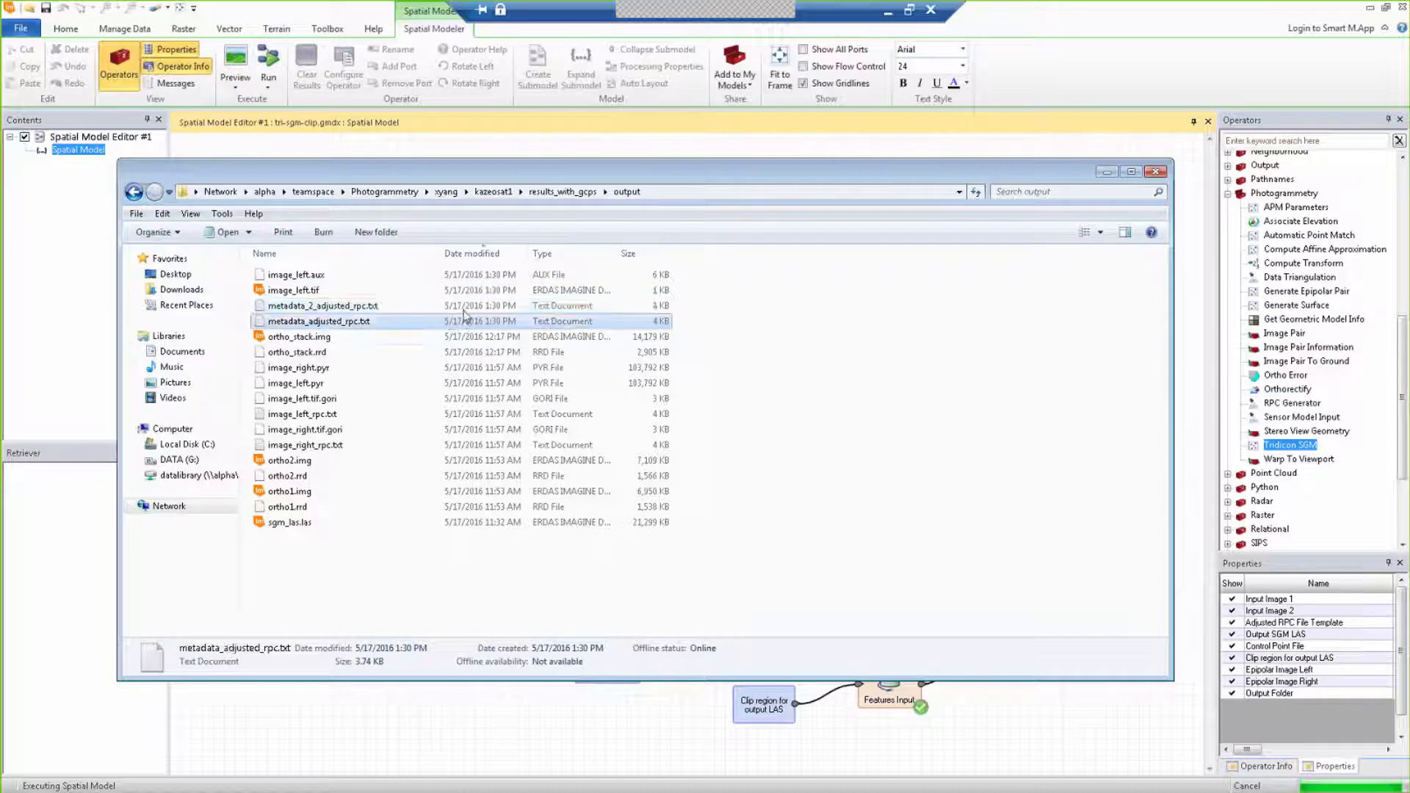
click(339, 309)
click(338, 320)
click(337, 307)
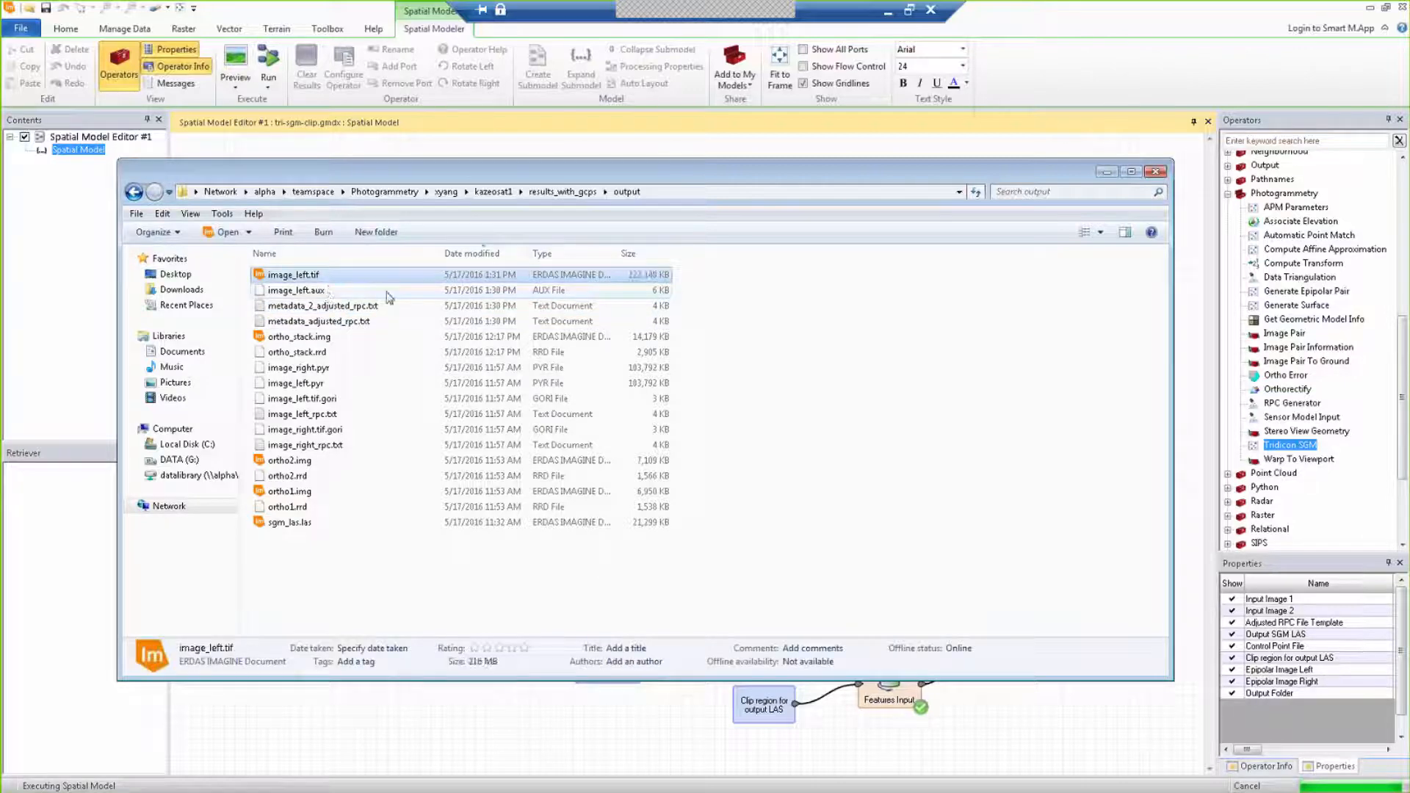
Step: Reposition the output folder window while checking the epipolar image files, and minimize it to return to the model
drag(743, 176, 715, 238)
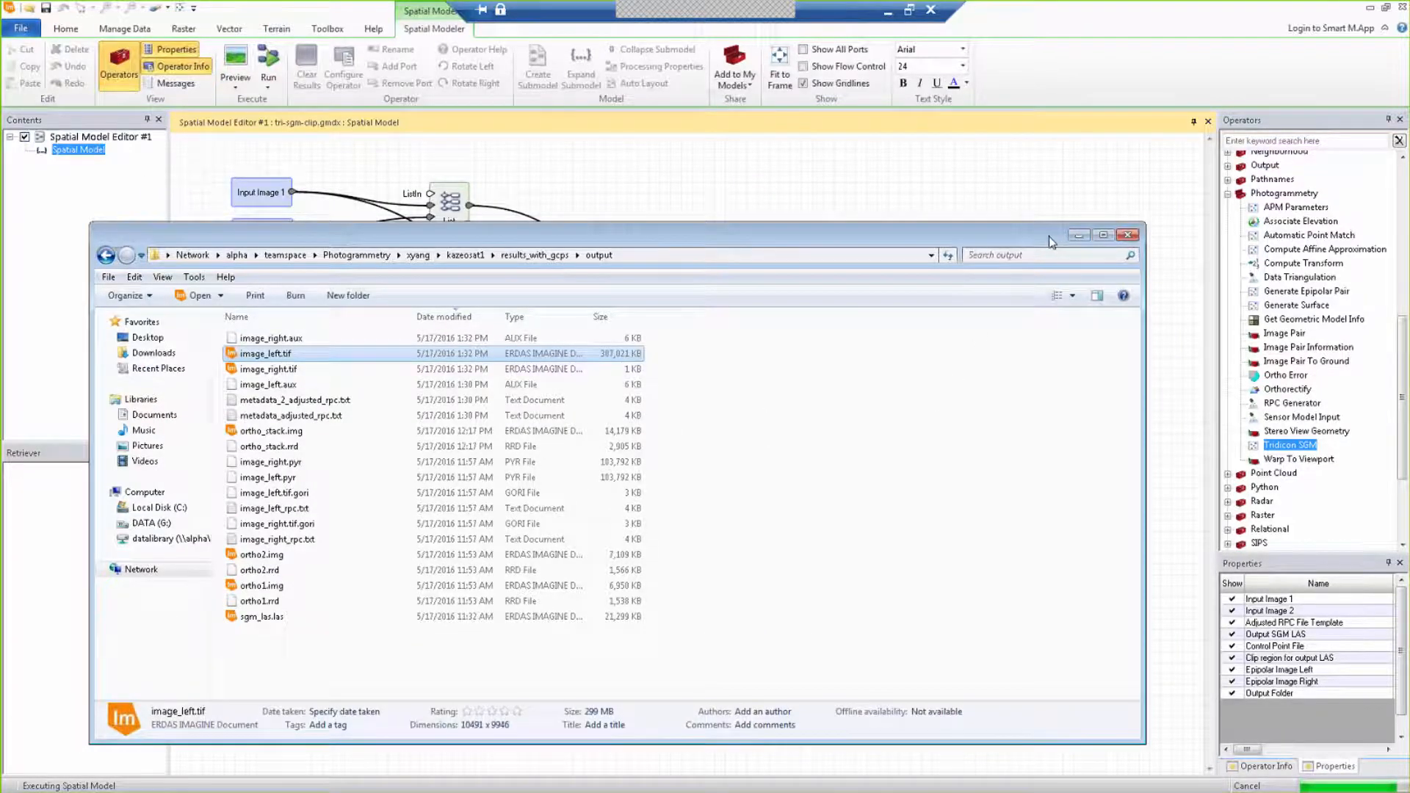
drag(1059, 237, 1037, 237)
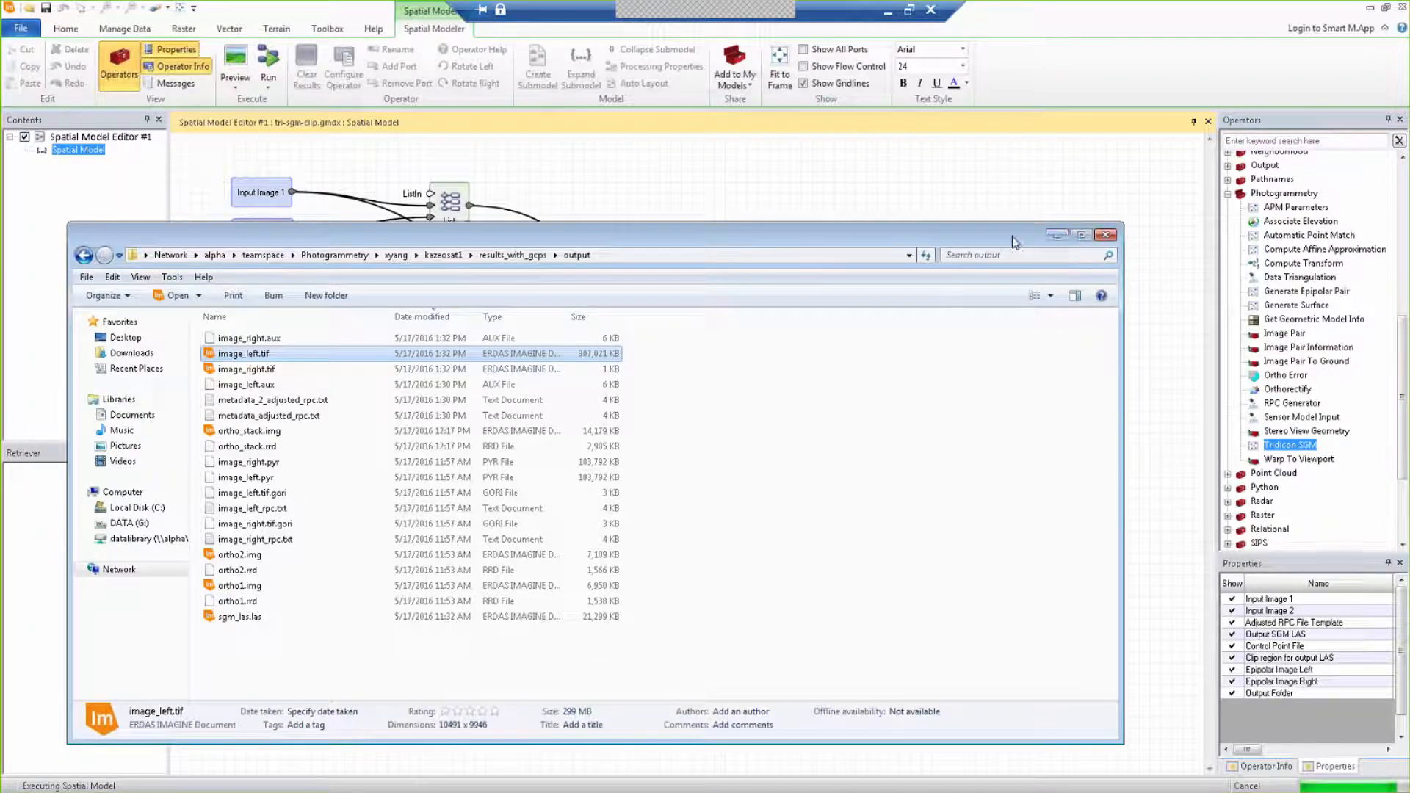
drag(1010, 236, 1010, 219)
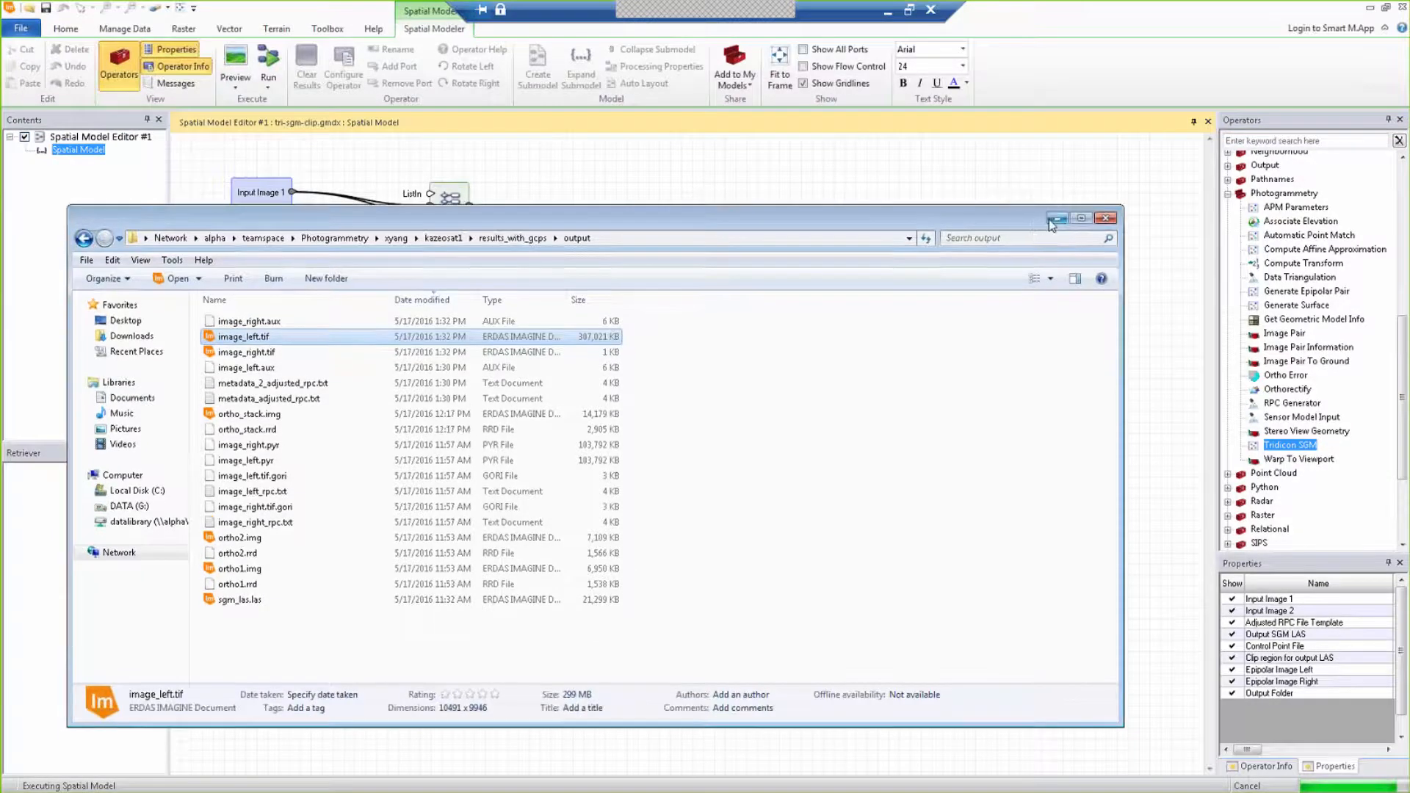
click(1054, 219)
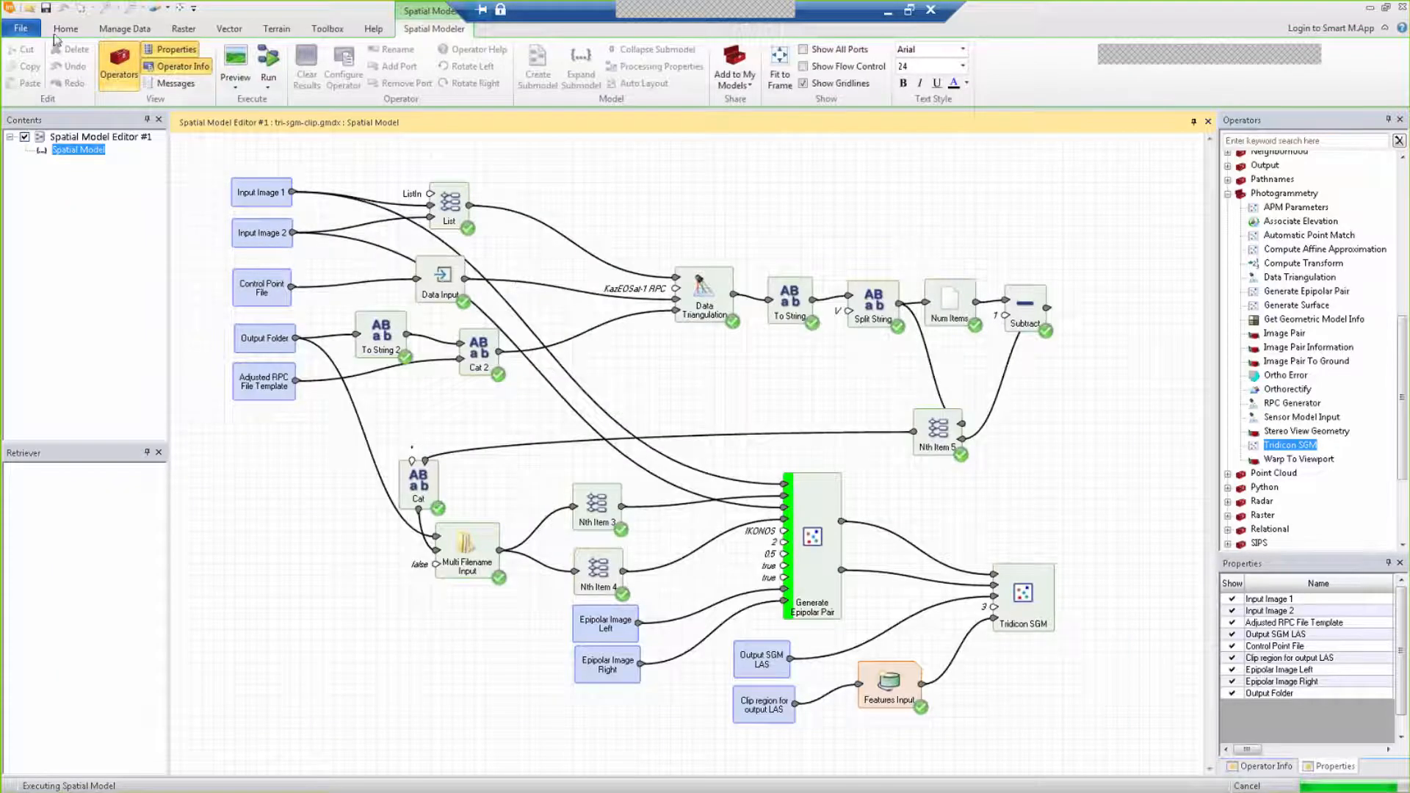
Step: Create a second Spatial Model Editor view beside the tri-sgm-clip model
click(20, 28)
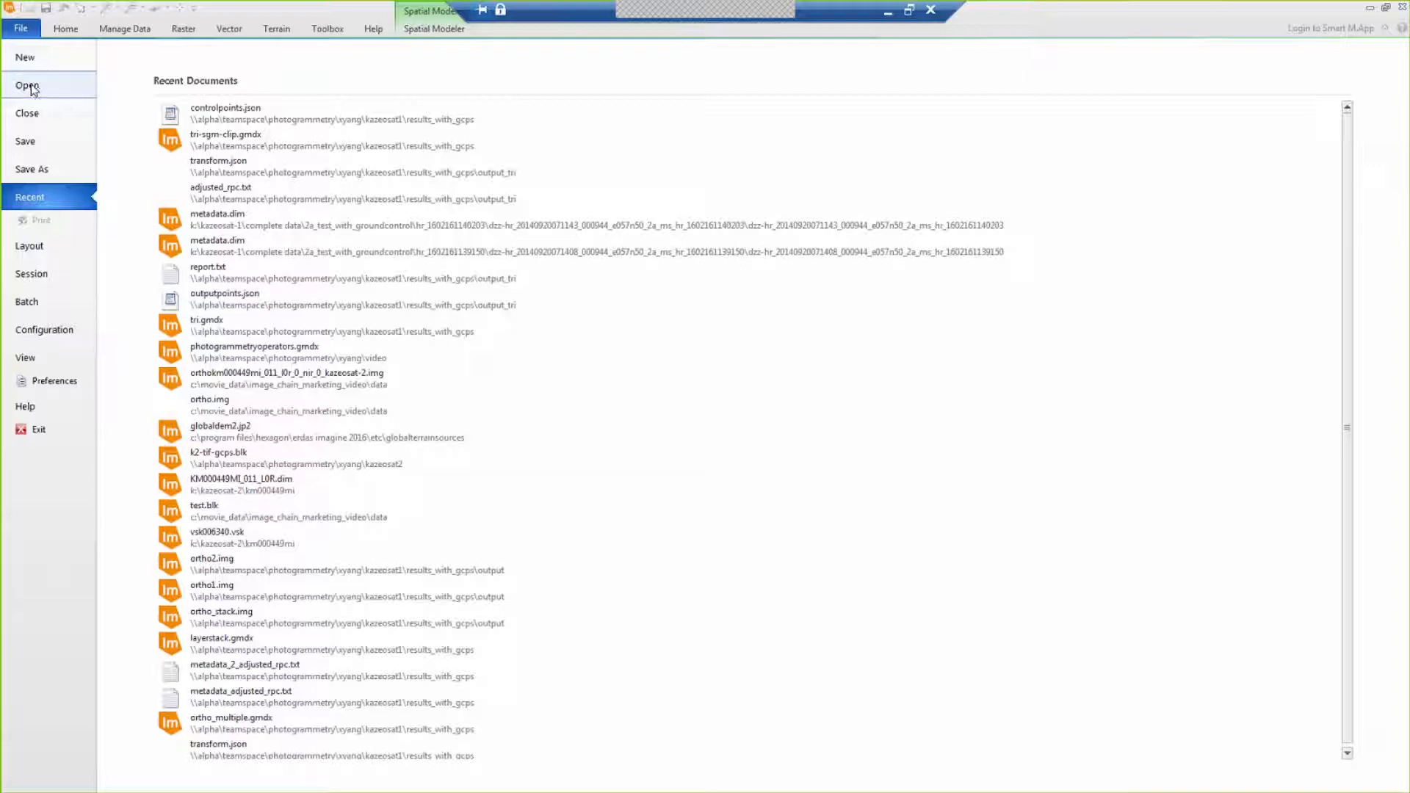
click(29, 60)
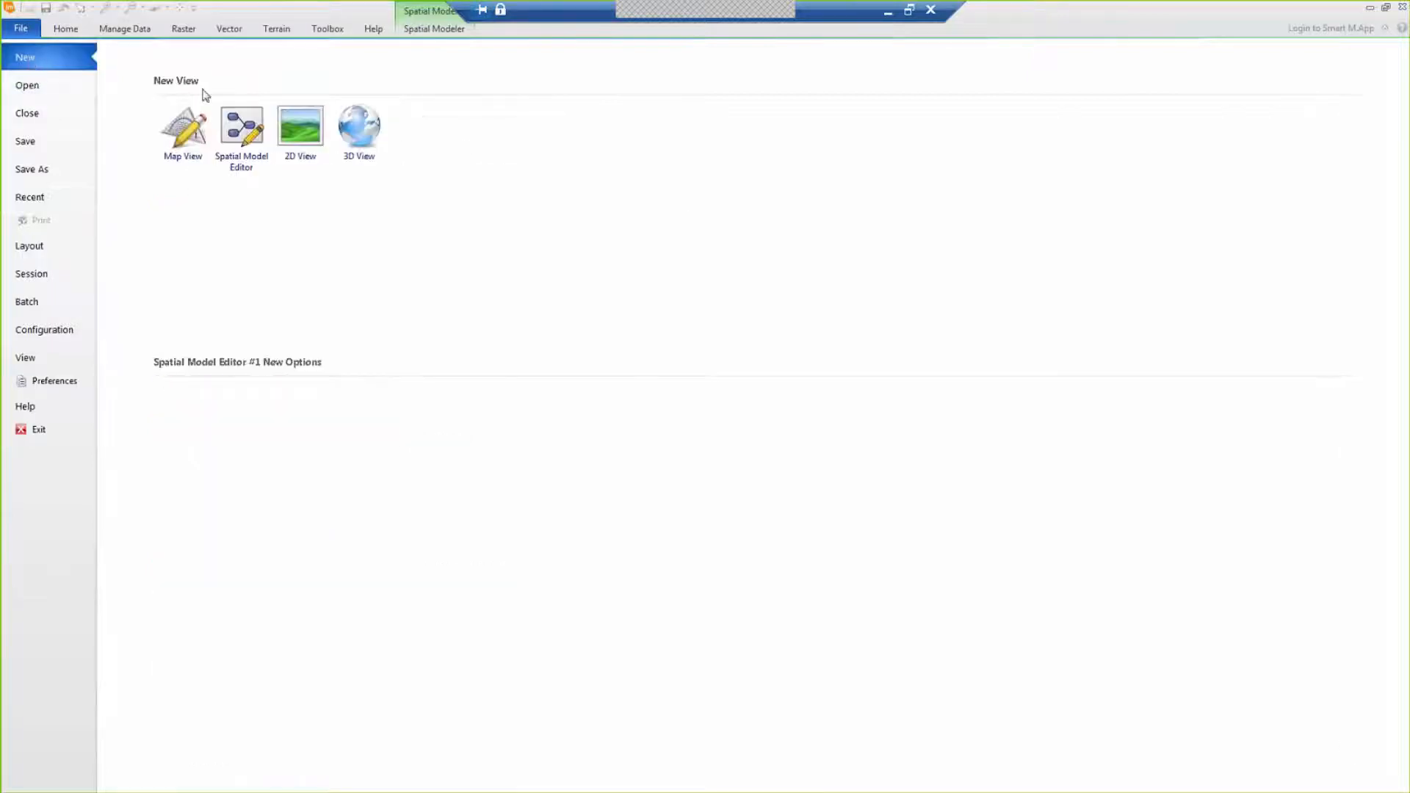
click(248, 129)
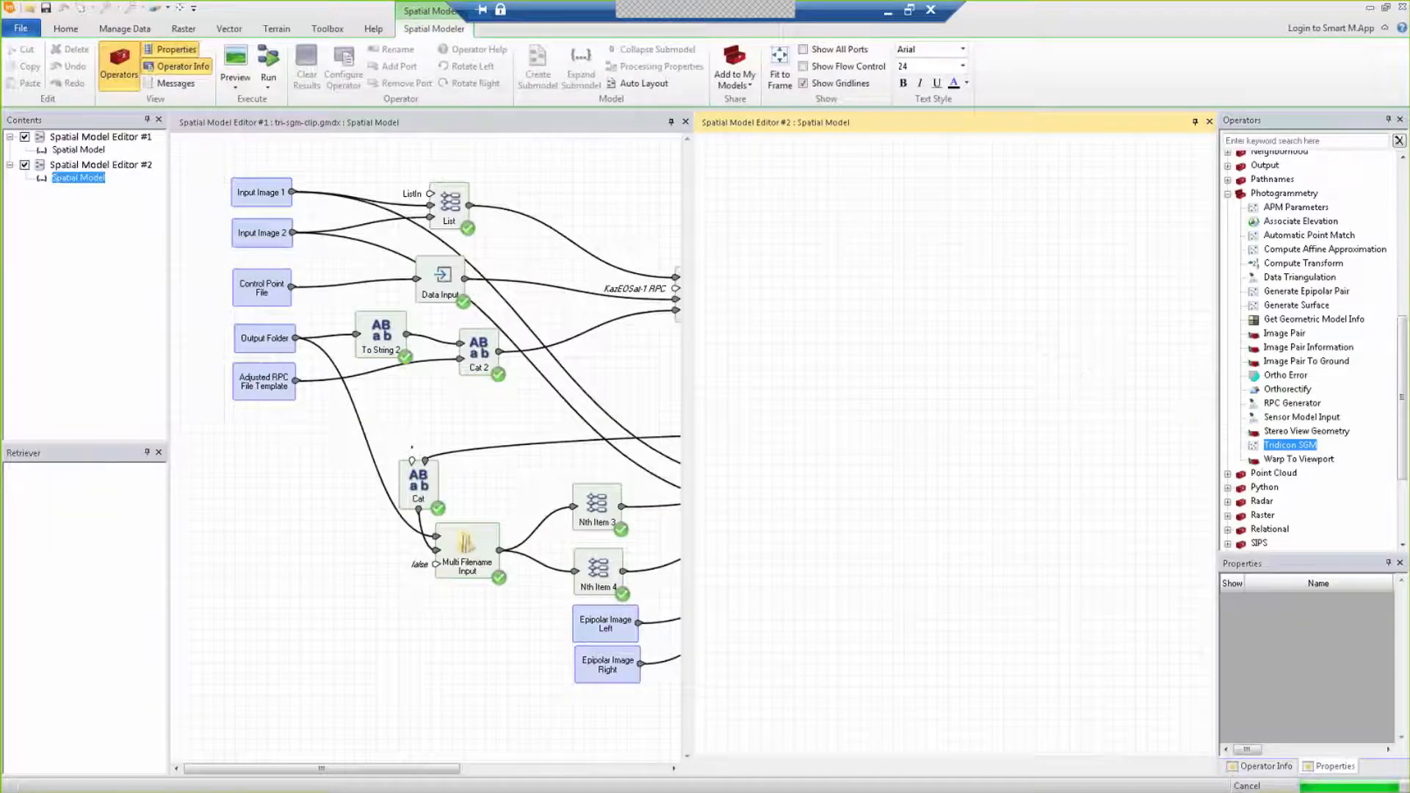
Step: Open the spatial model ortho_multiple.gmdx from the results_with_gcps folder in the new editor
click(21, 28)
click(29, 85)
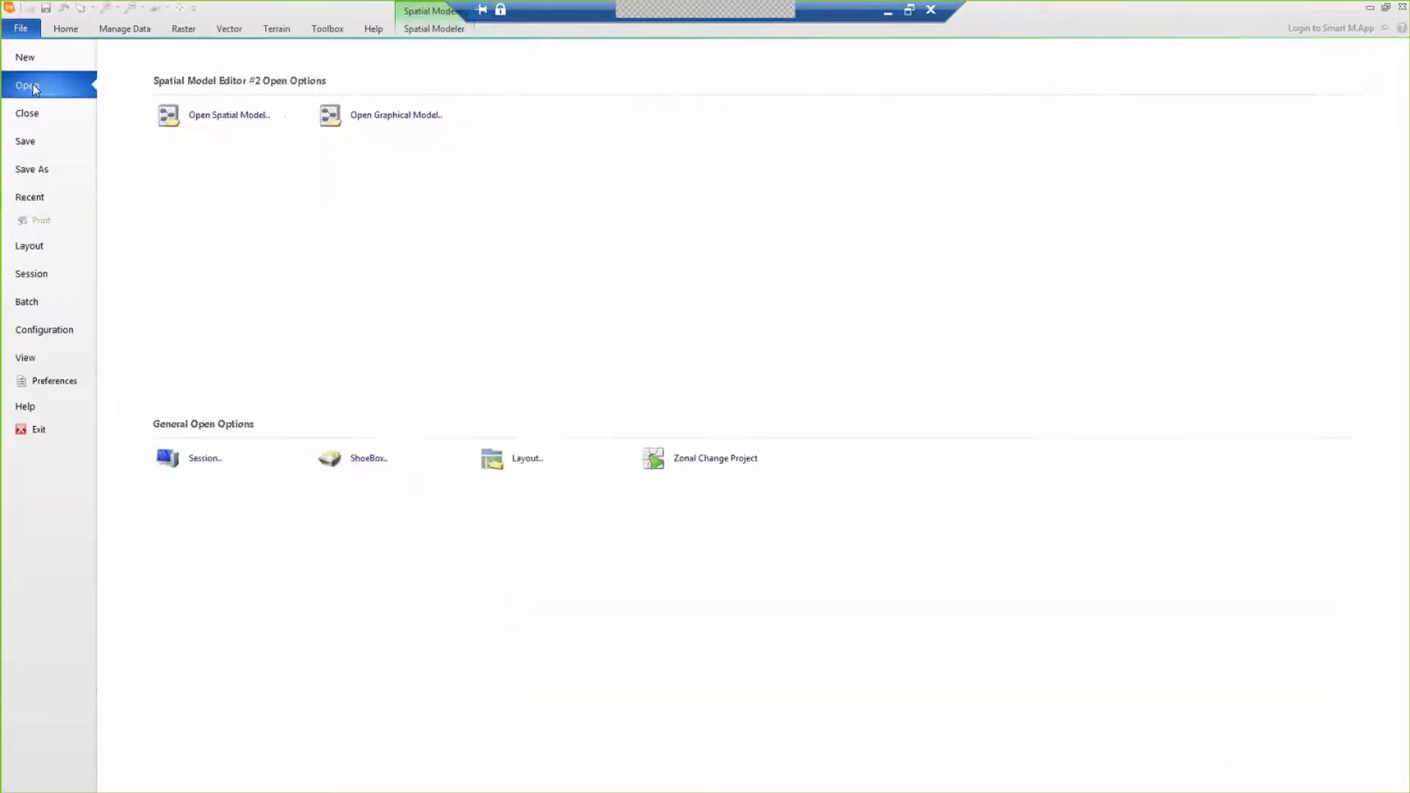
click(235, 113)
click(853, 435)
click(774, 411)
double_click(774, 411)
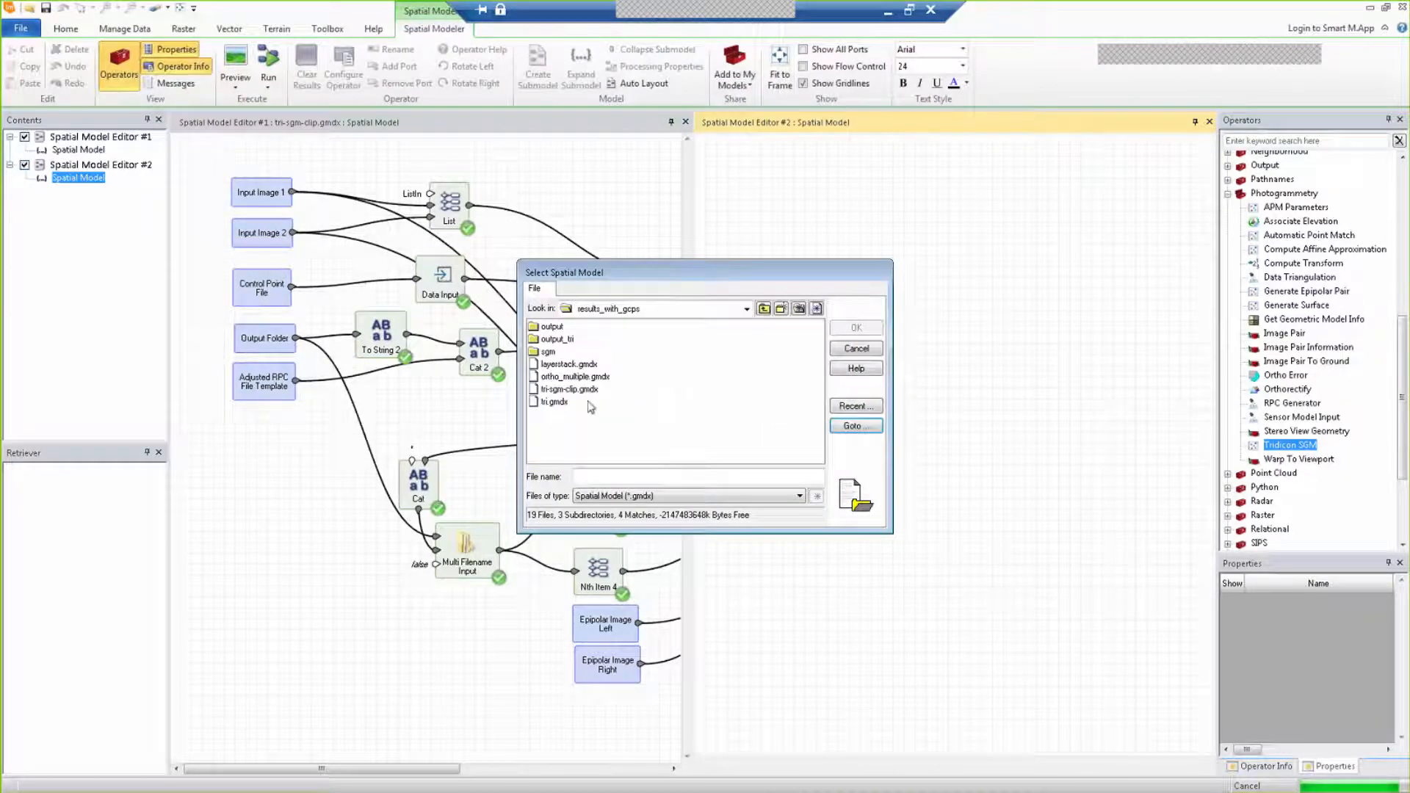
click(577, 376)
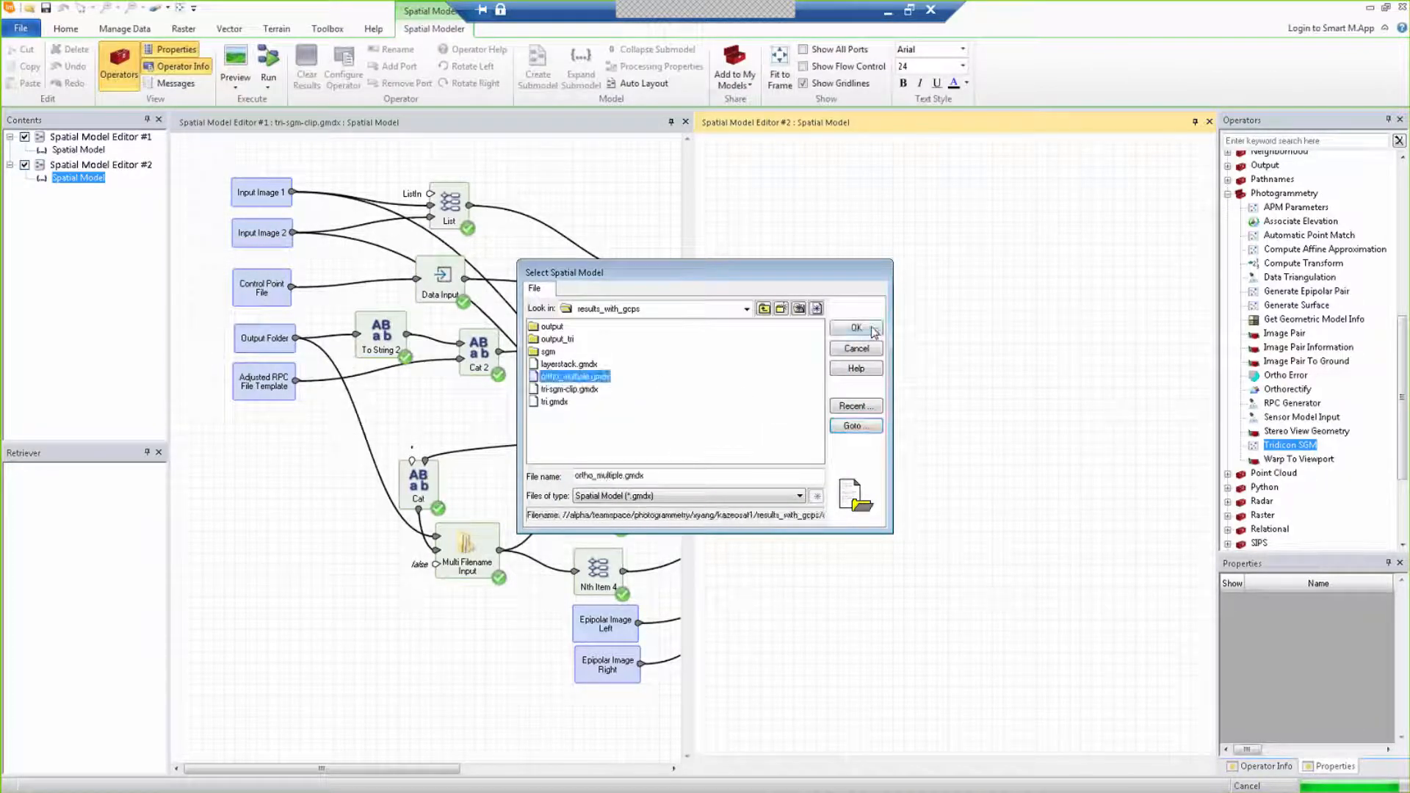
click(856, 327)
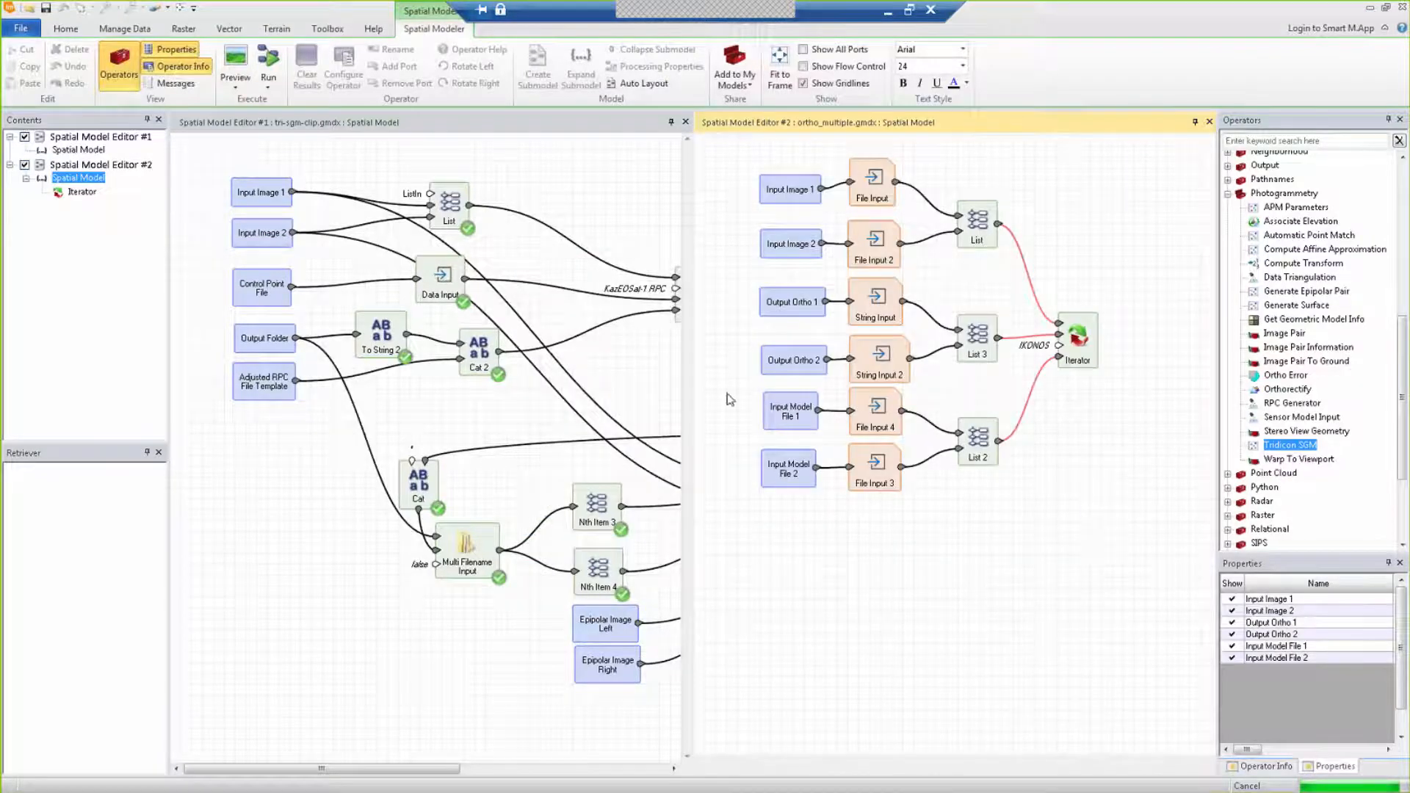
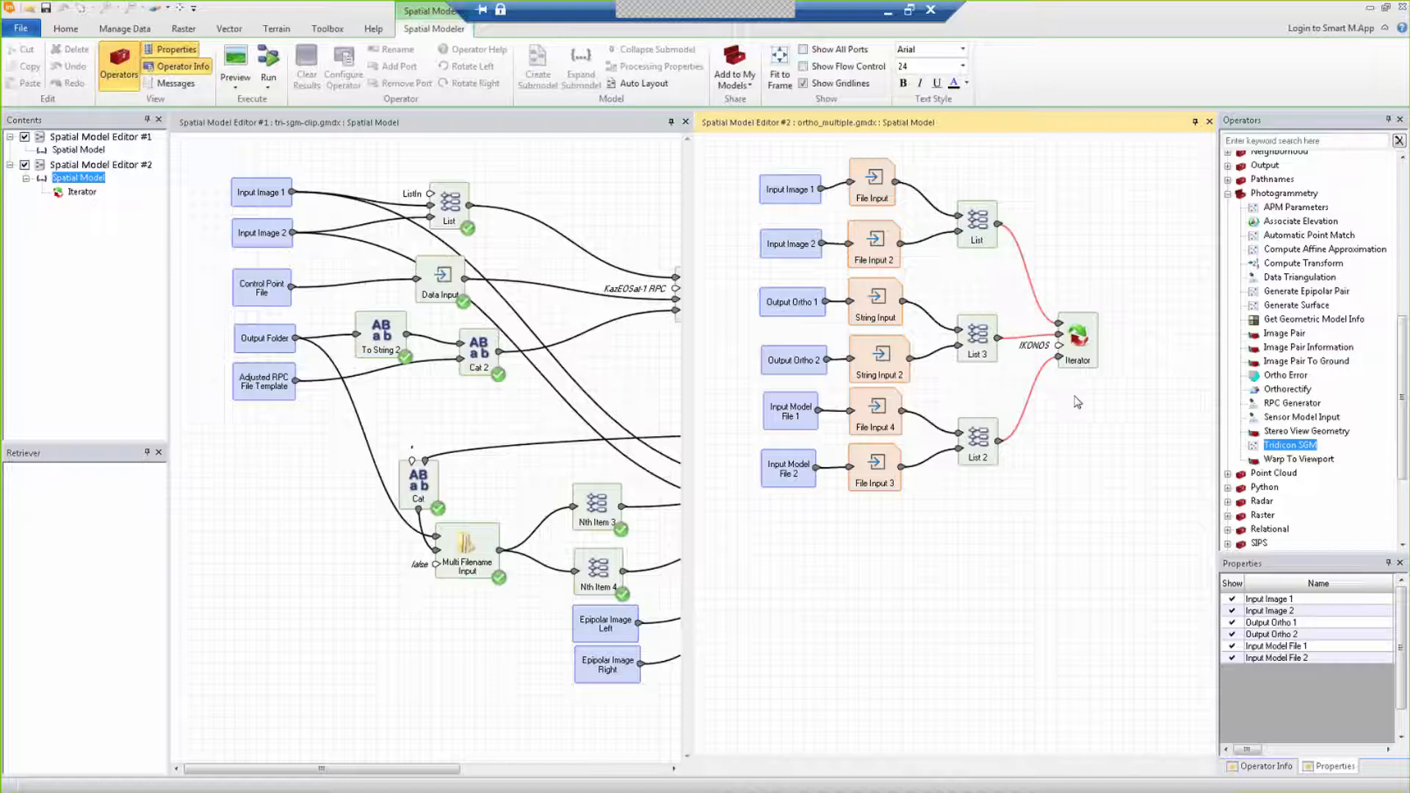
Step: Open the Iterator submodel of ortho_multiple and select its Orthorectify operator
click(79, 192)
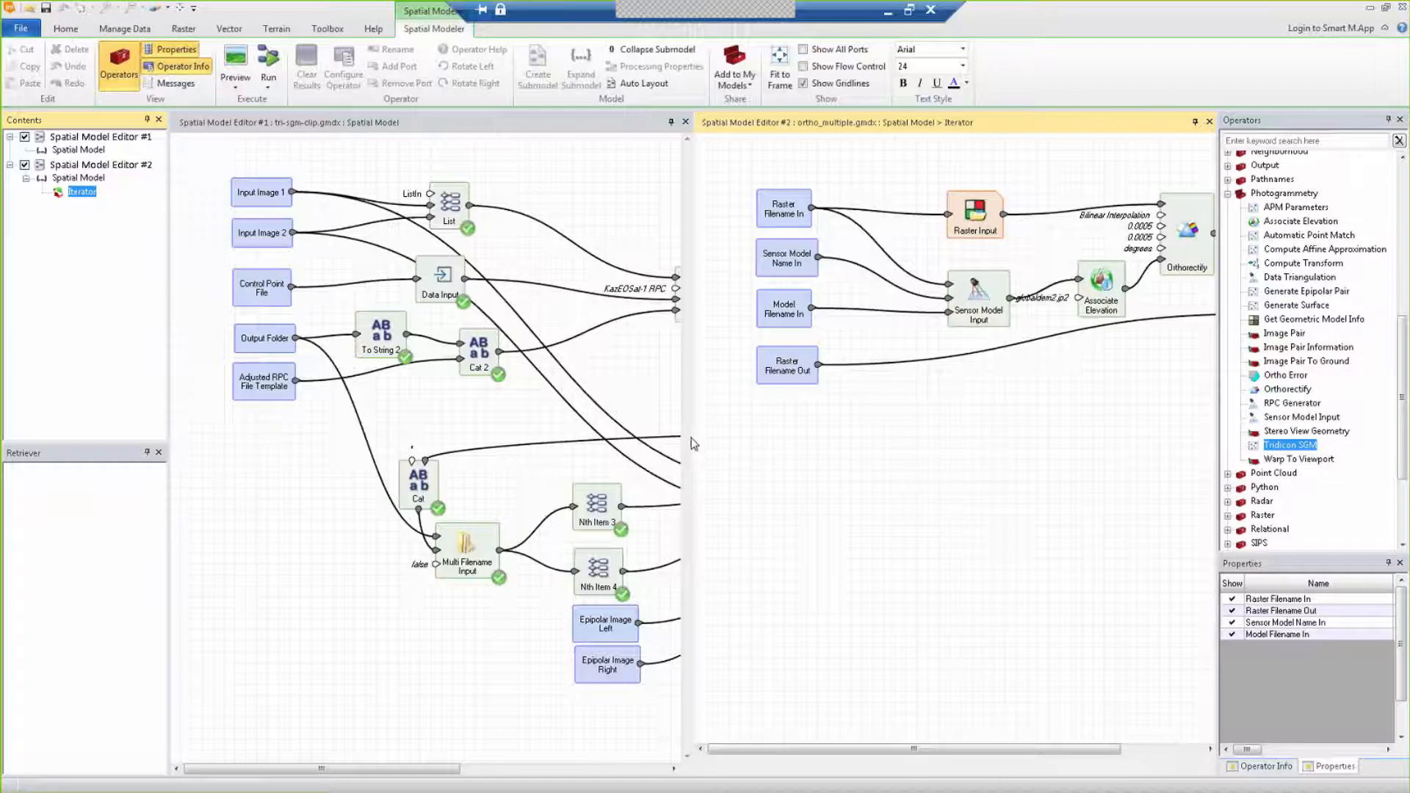
drag(962, 750, 1057, 753)
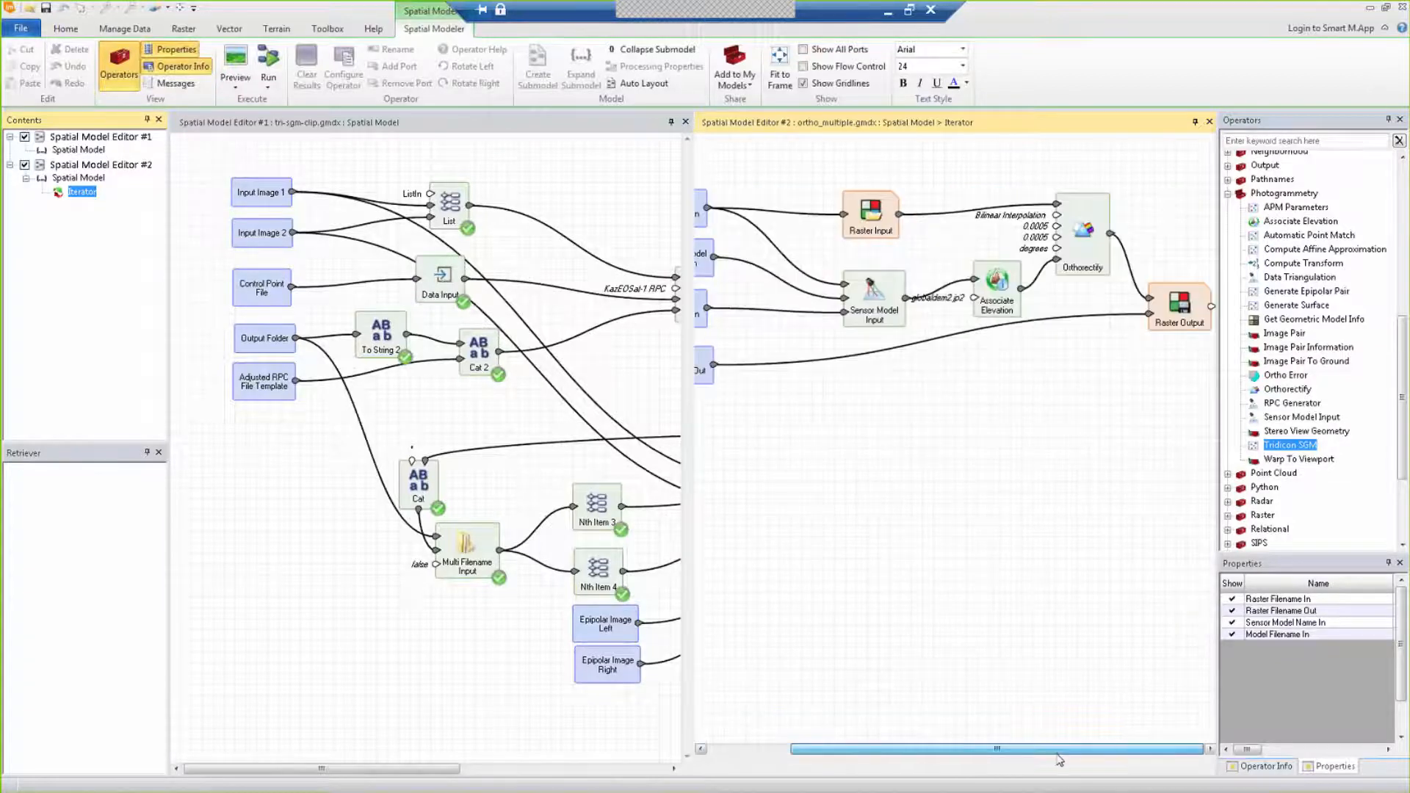
click(1103, 258)
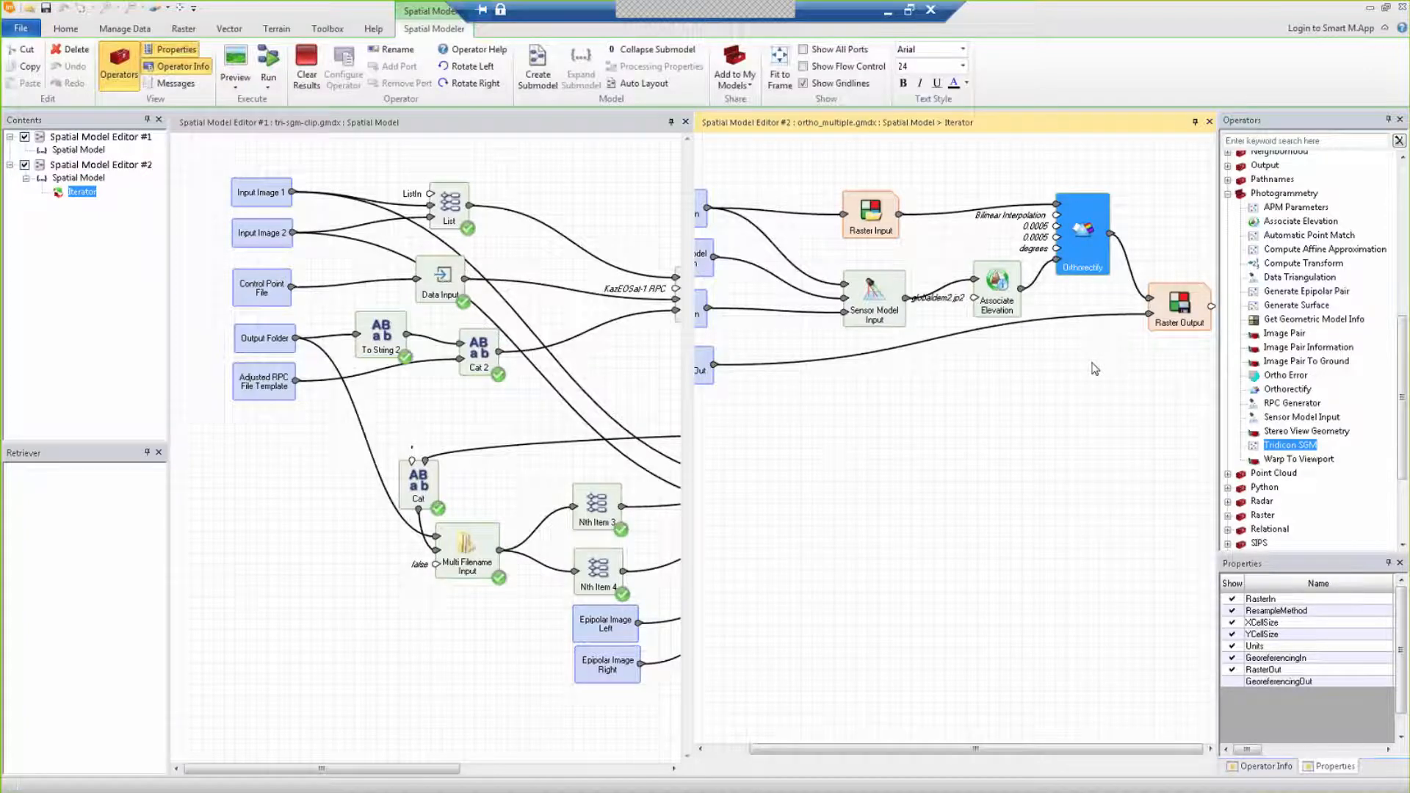
Step: Review the Orthorectify operator's resampling methods, keeping Bilinear Interpolation, and check its X cell size
double_click(1057, 221)
click(723, 408)
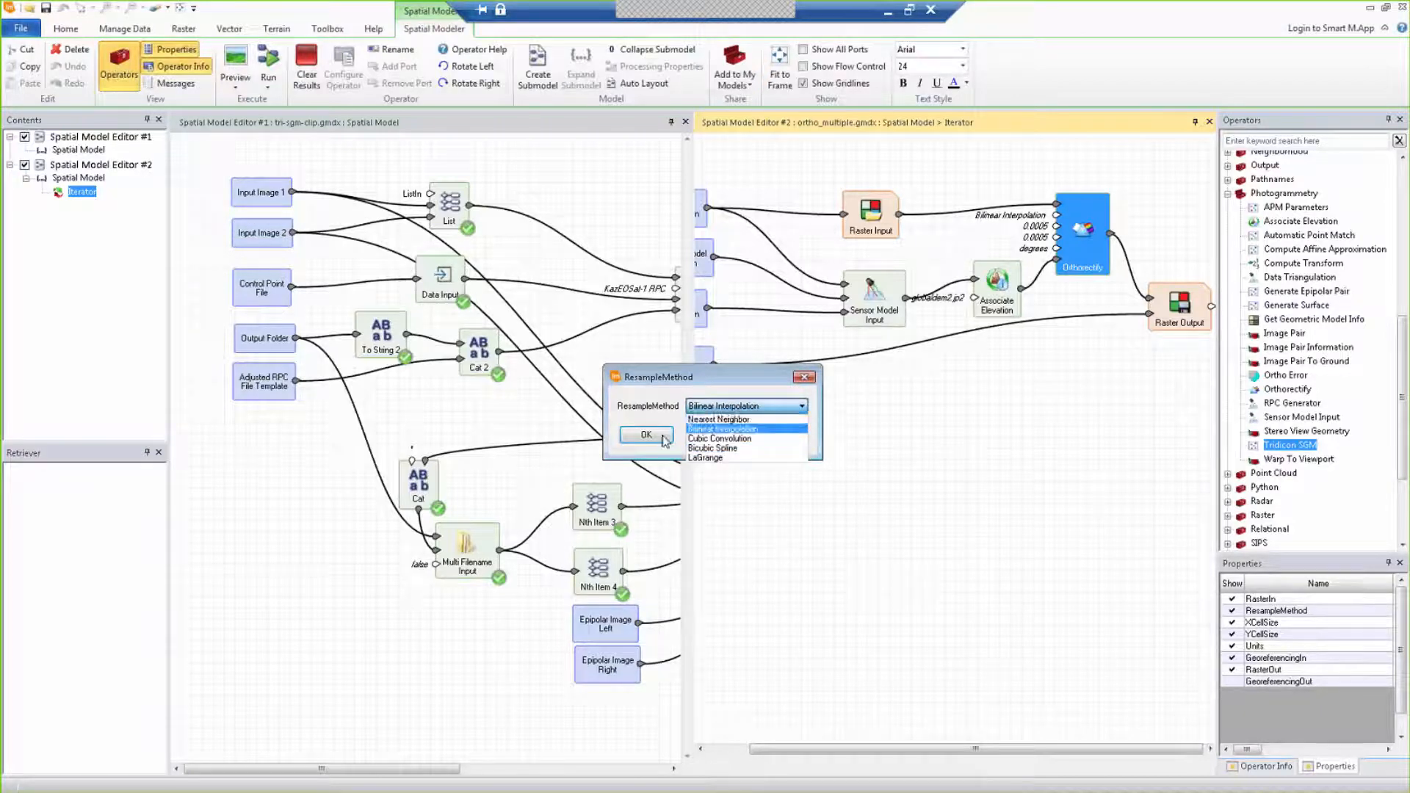
click(746, 408)
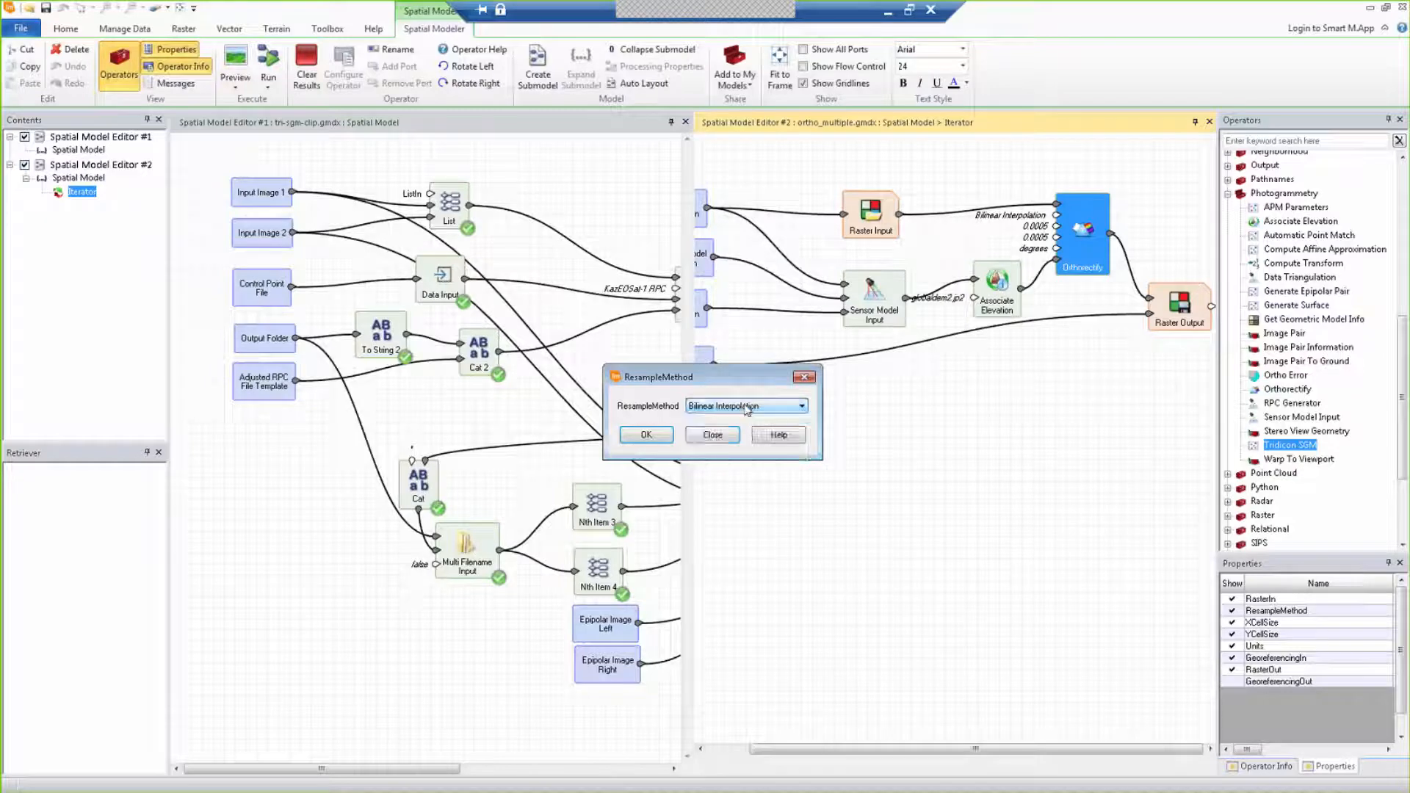
click(649, 435)
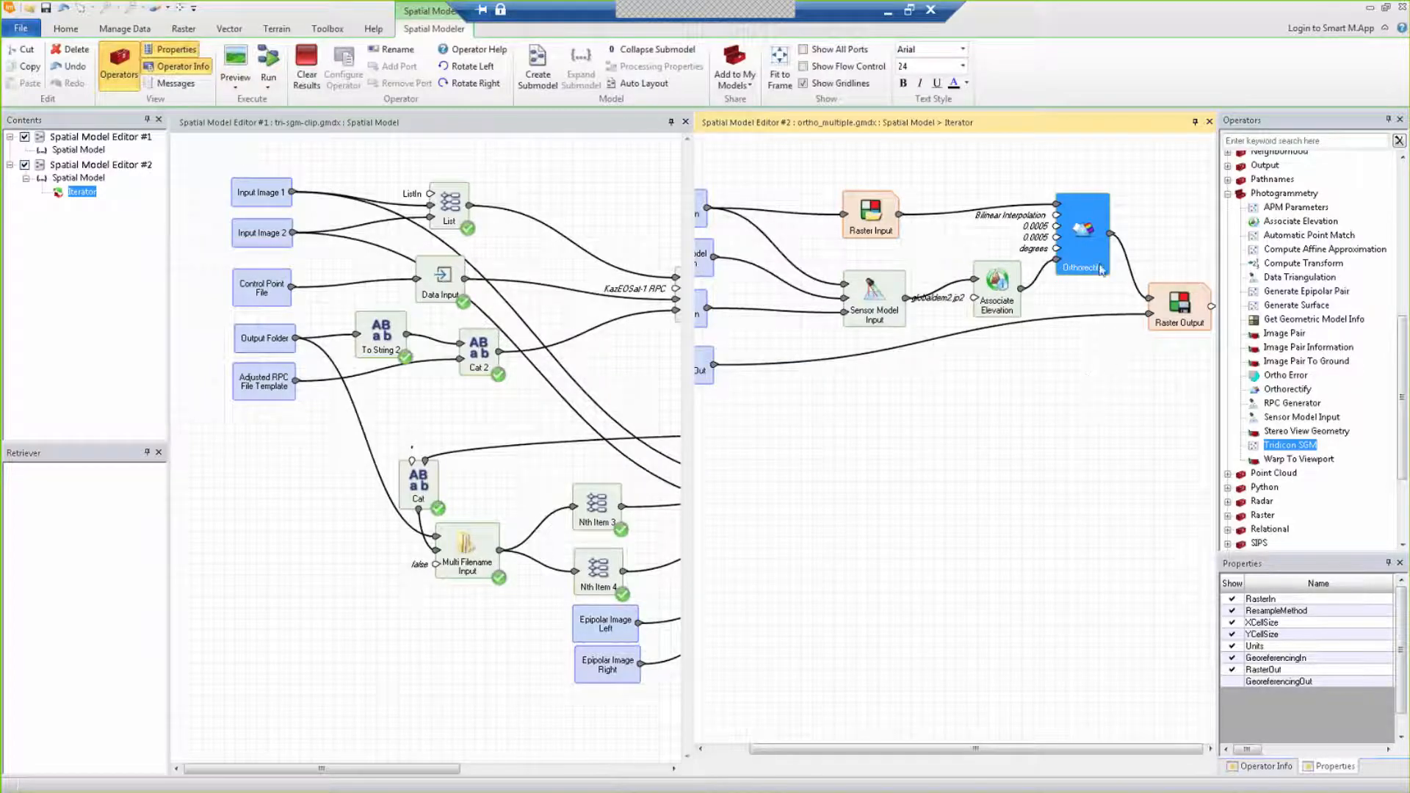
double_click(1057, 228)
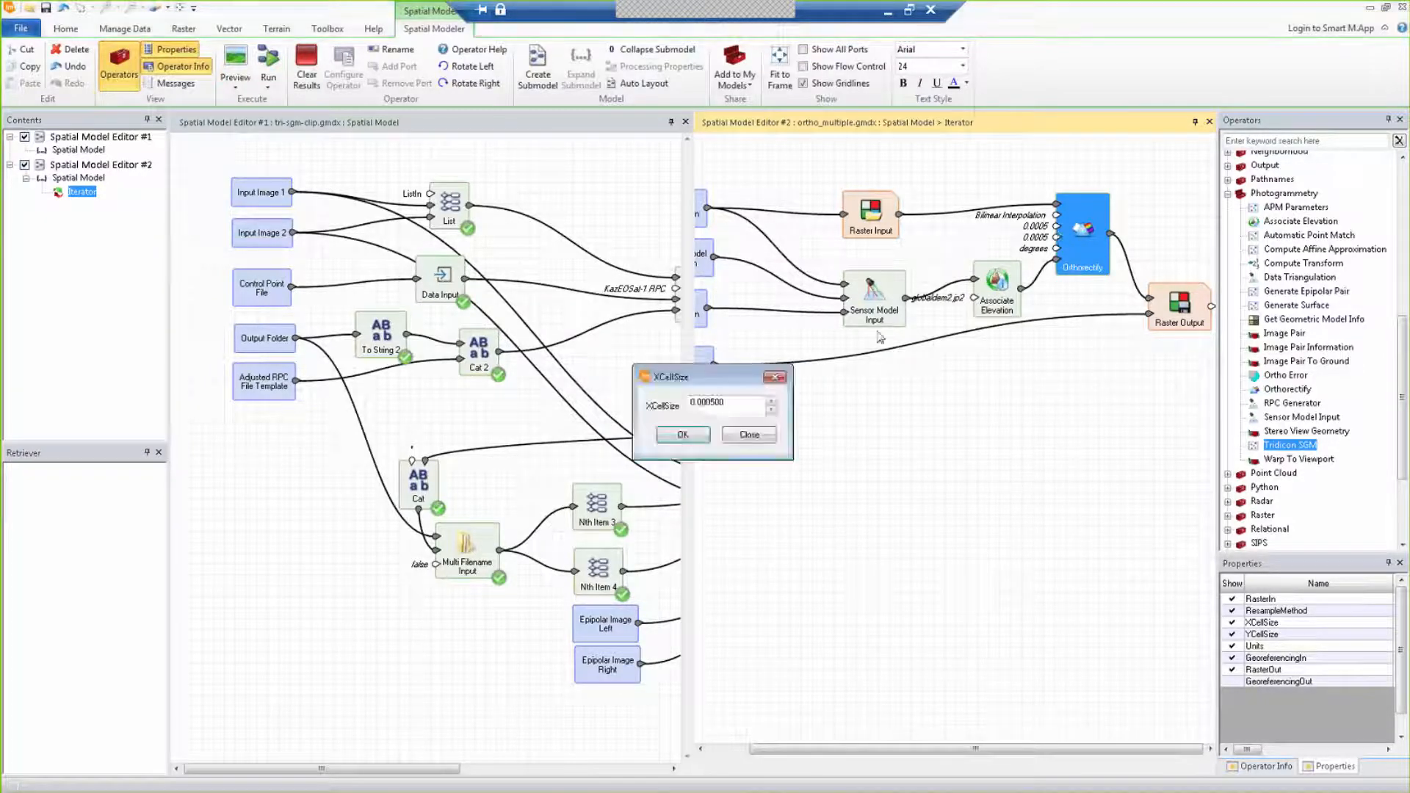
click(694, 437)
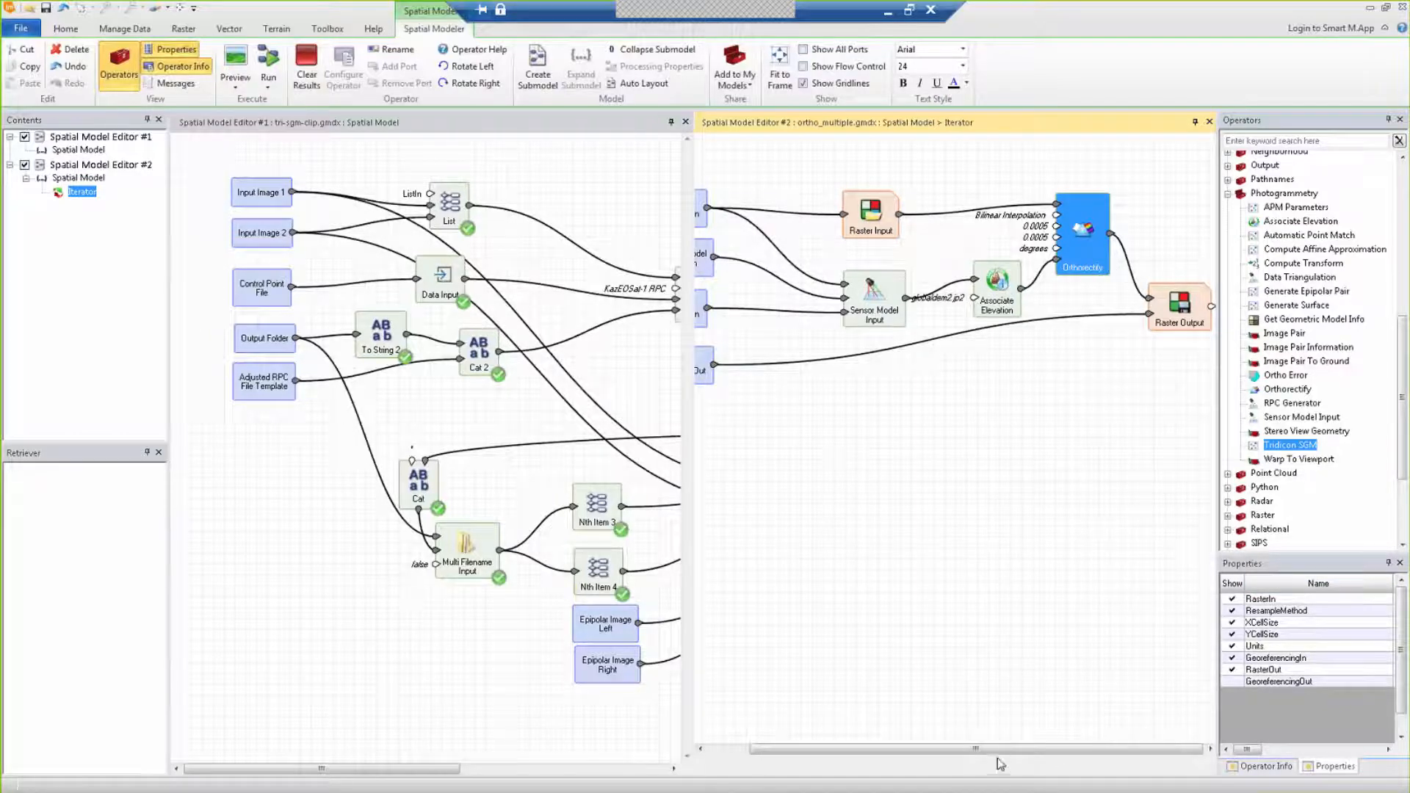
Step: Examine the Sensor Model Input operator and its Sensor Model Name In and Model Filename In ports
drag(1006, 746, 901, 751)
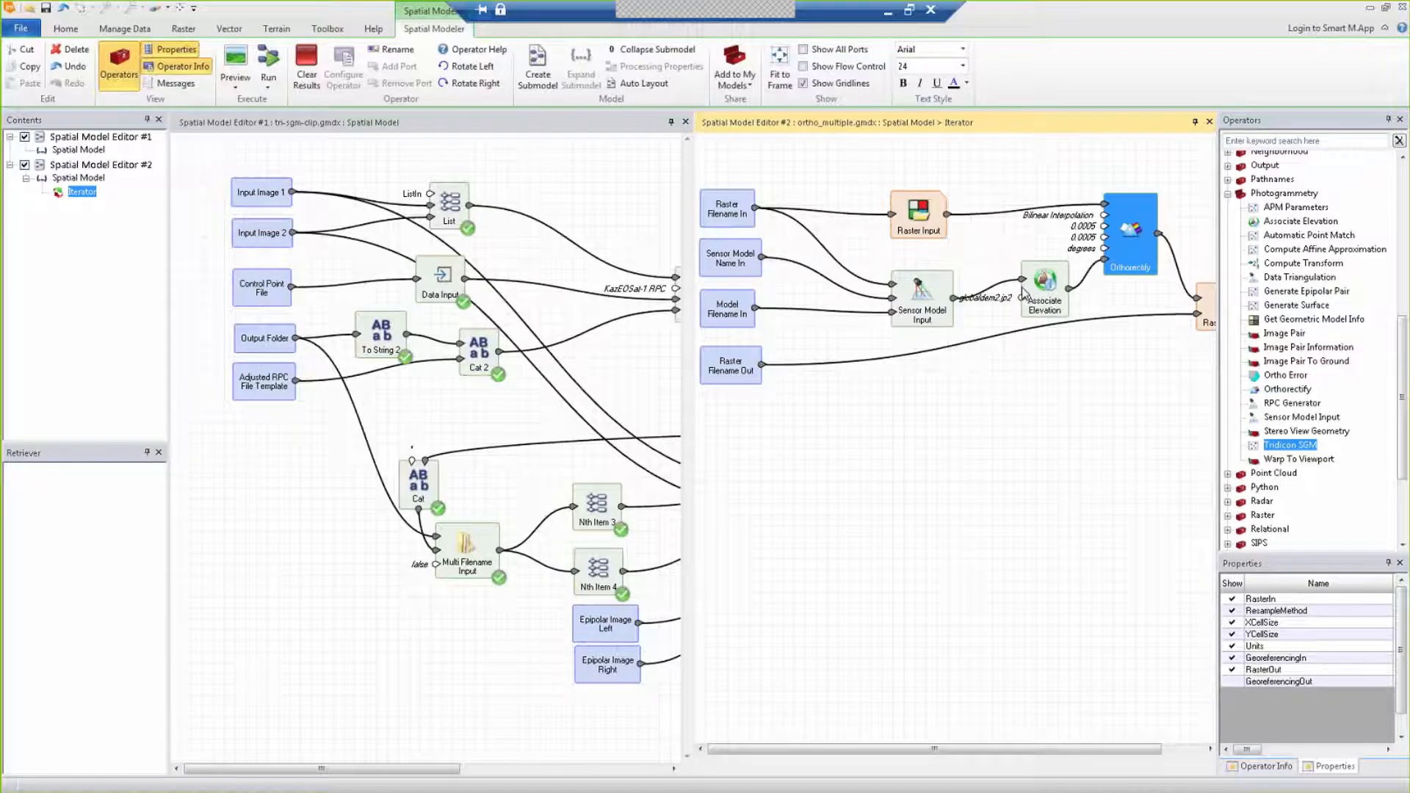
click(931, 315)
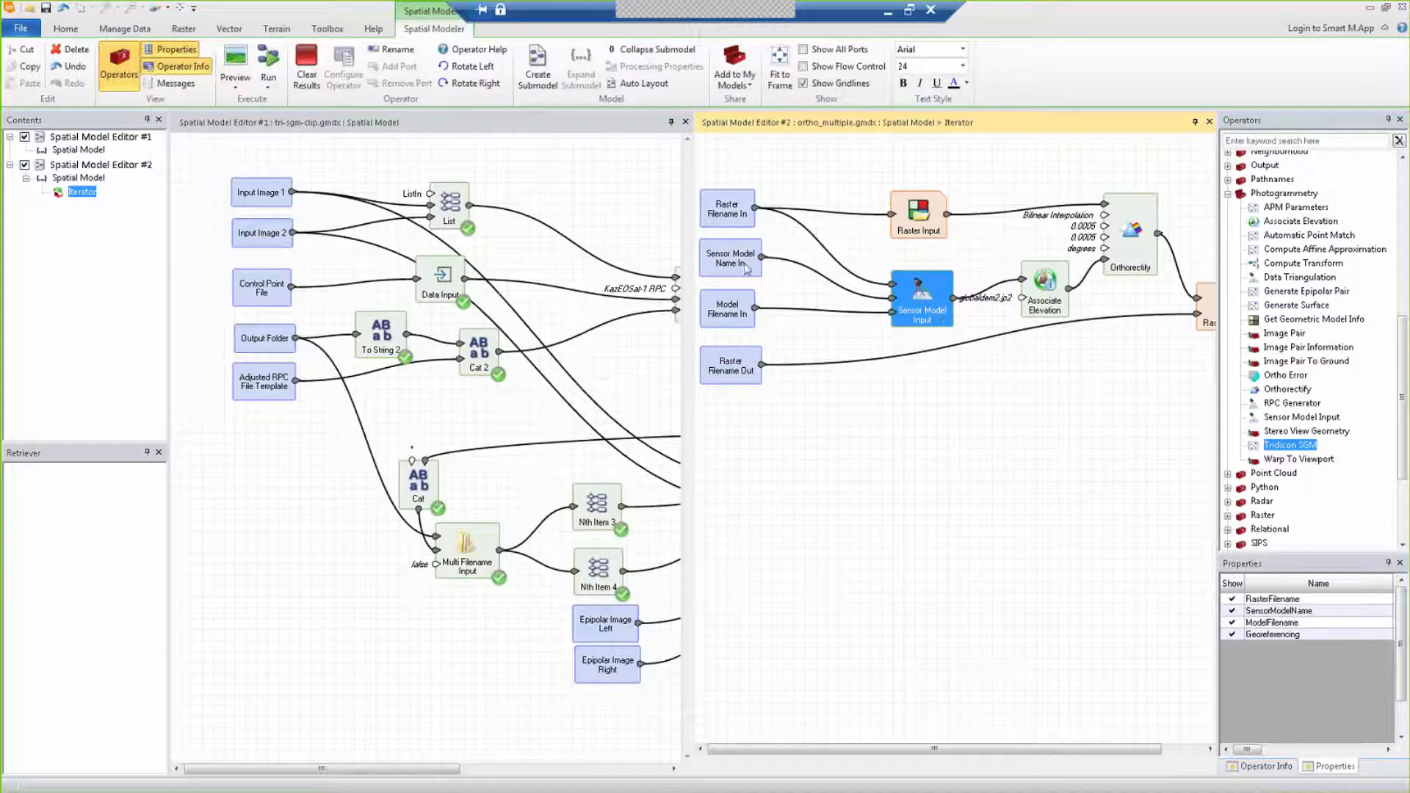
click(721, 263)
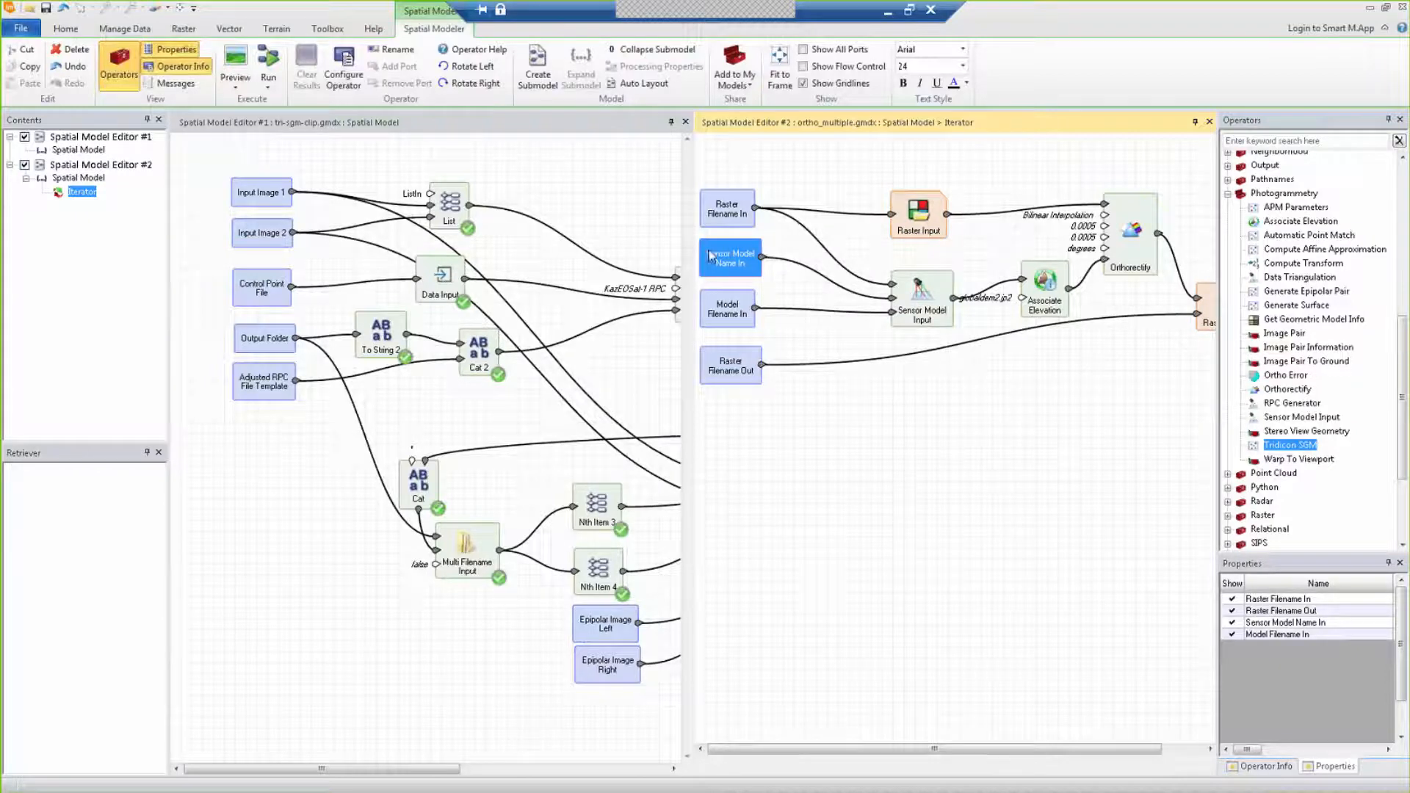
click(732, 308)
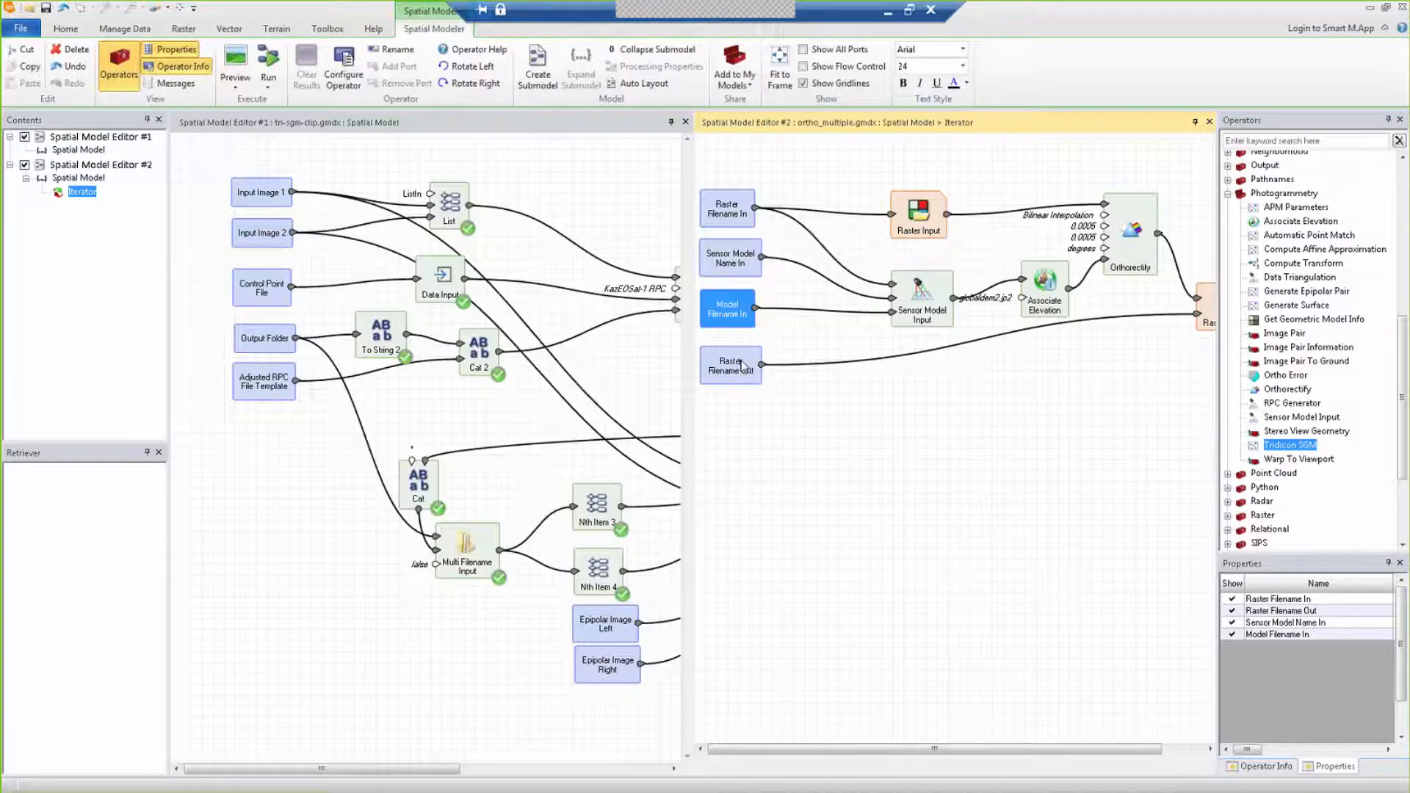
click(734, 266)
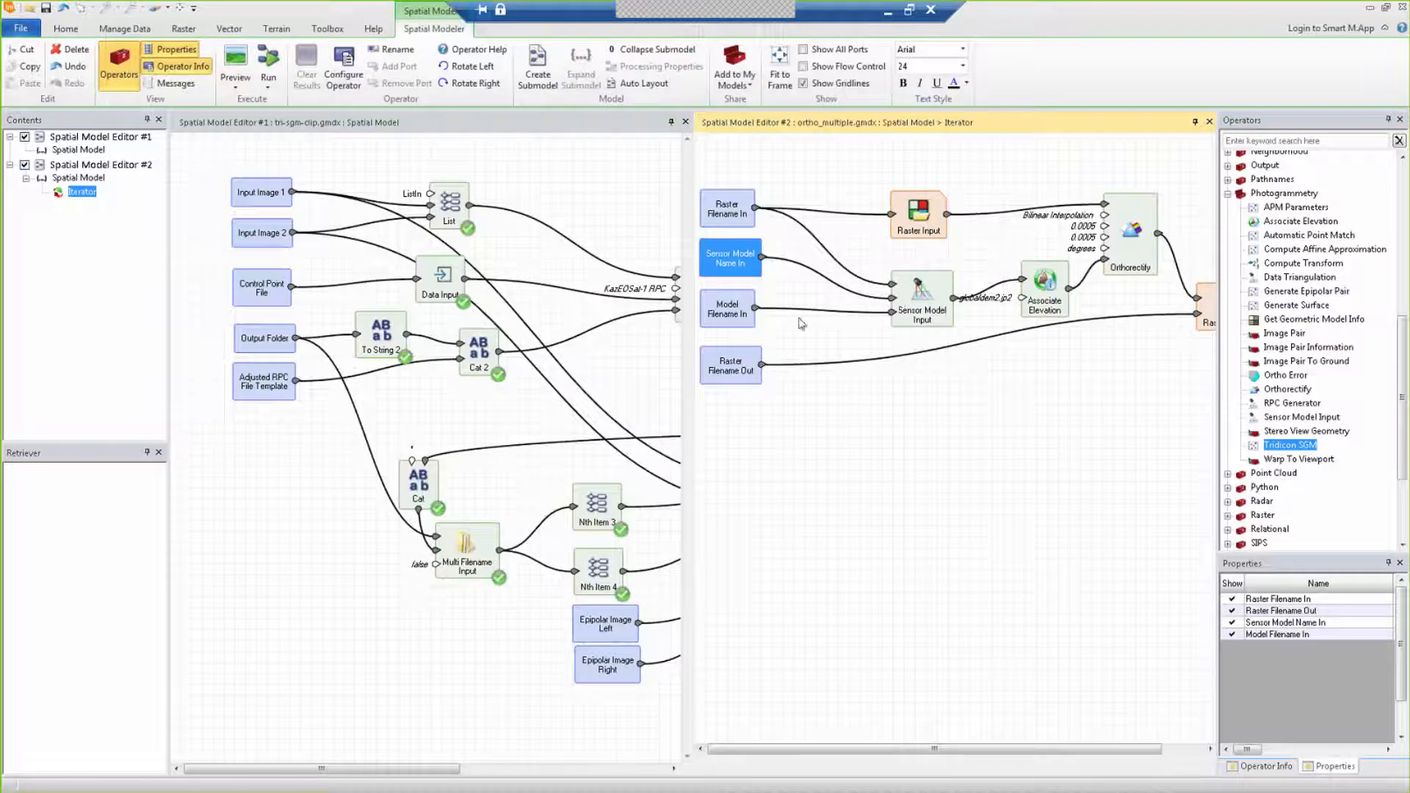
Step: Examine the Iterator's Model Filename In and Raster Filename Out ports and return to the top-level ortho_multiple model
click(731, 320)
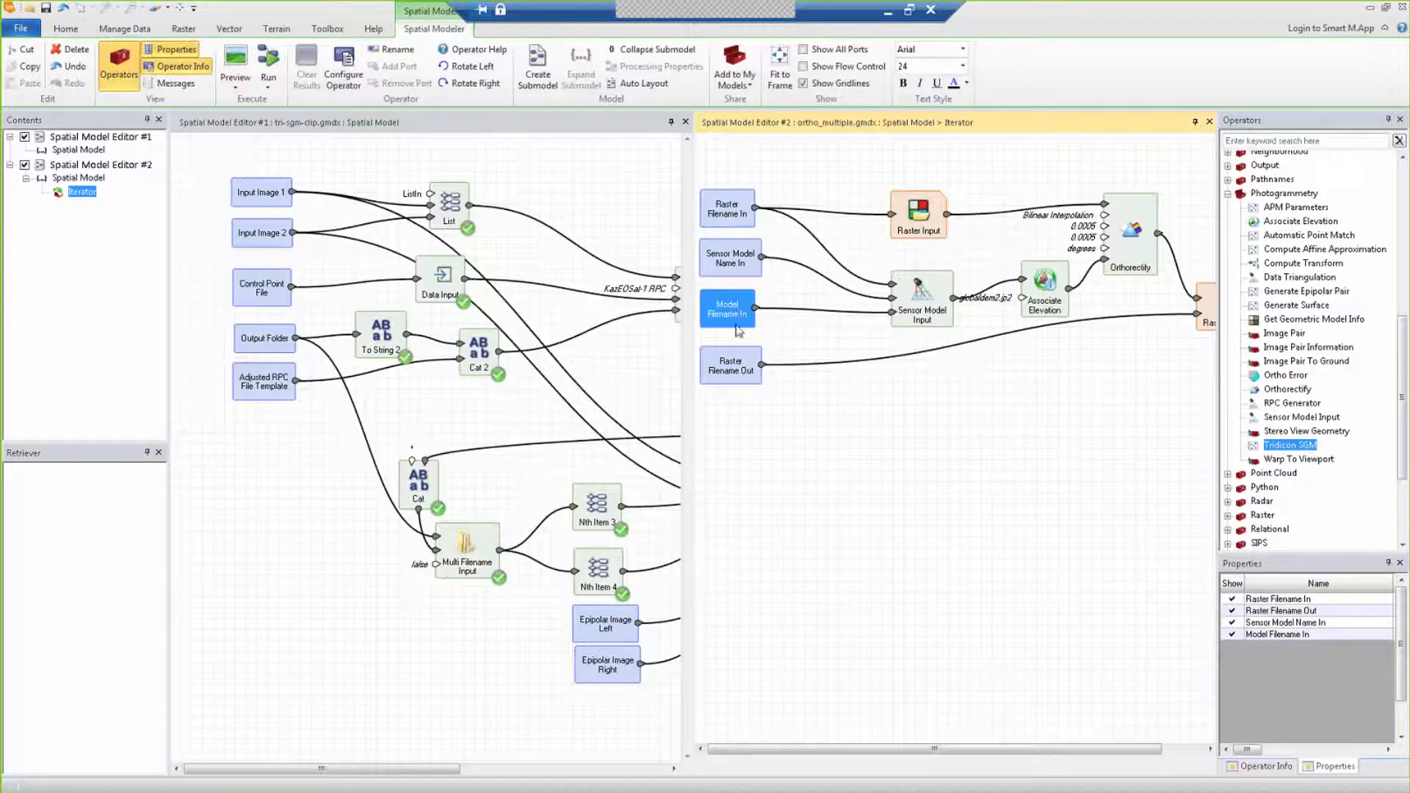
click(738, 369)
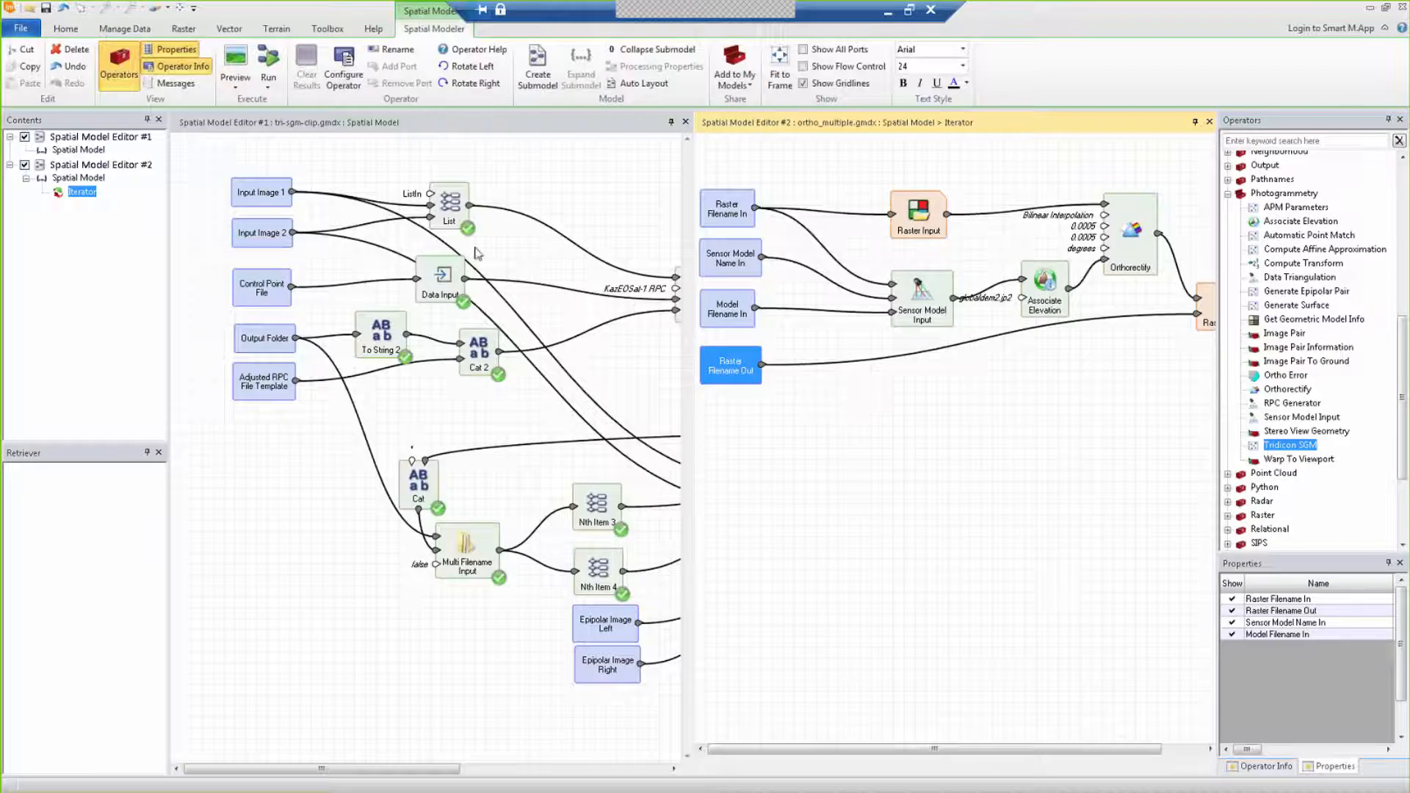
click(65, 179)
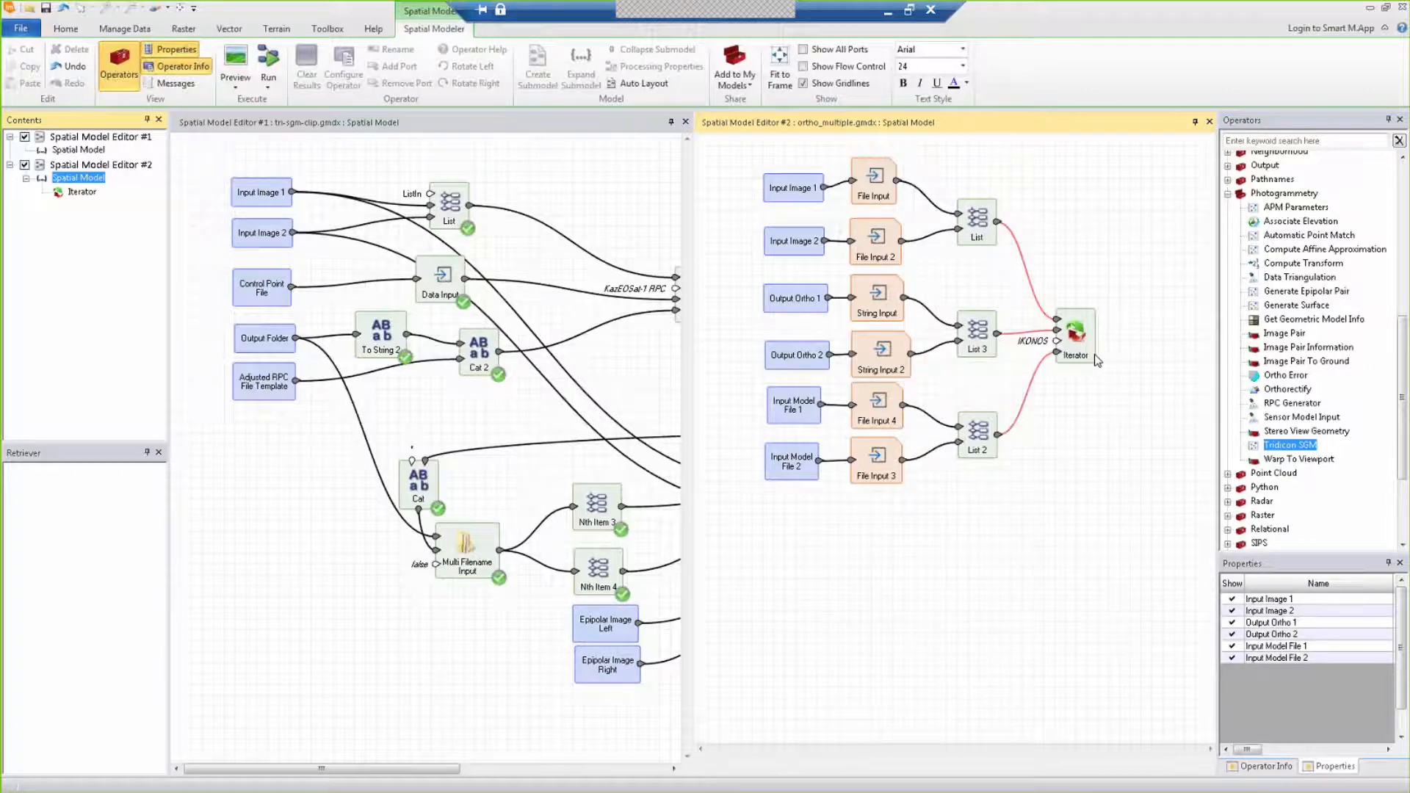
Step: Examine the three List operators feeding the Iterator and the final operators of the tri-sgm-clip model
click(981, 232)
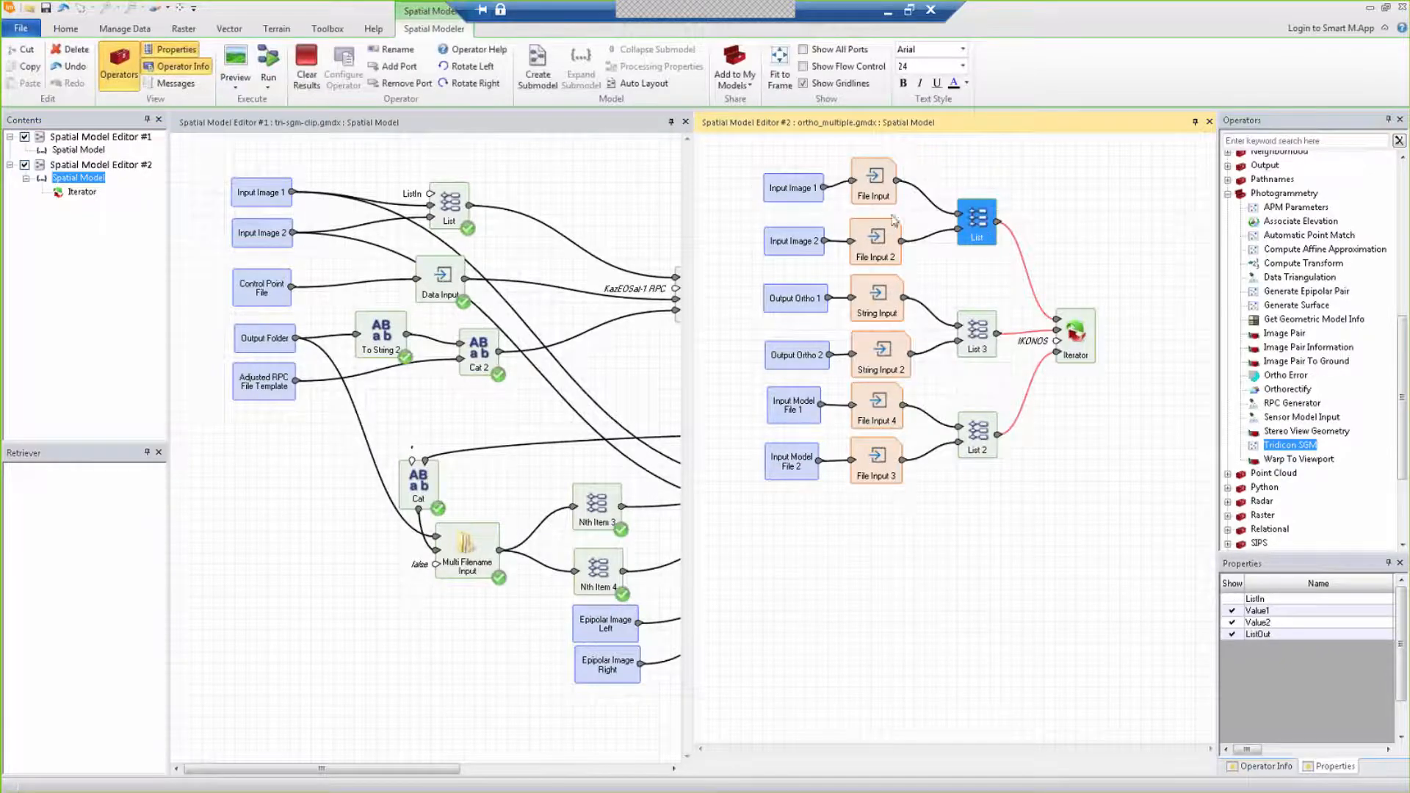
click(984, 344)
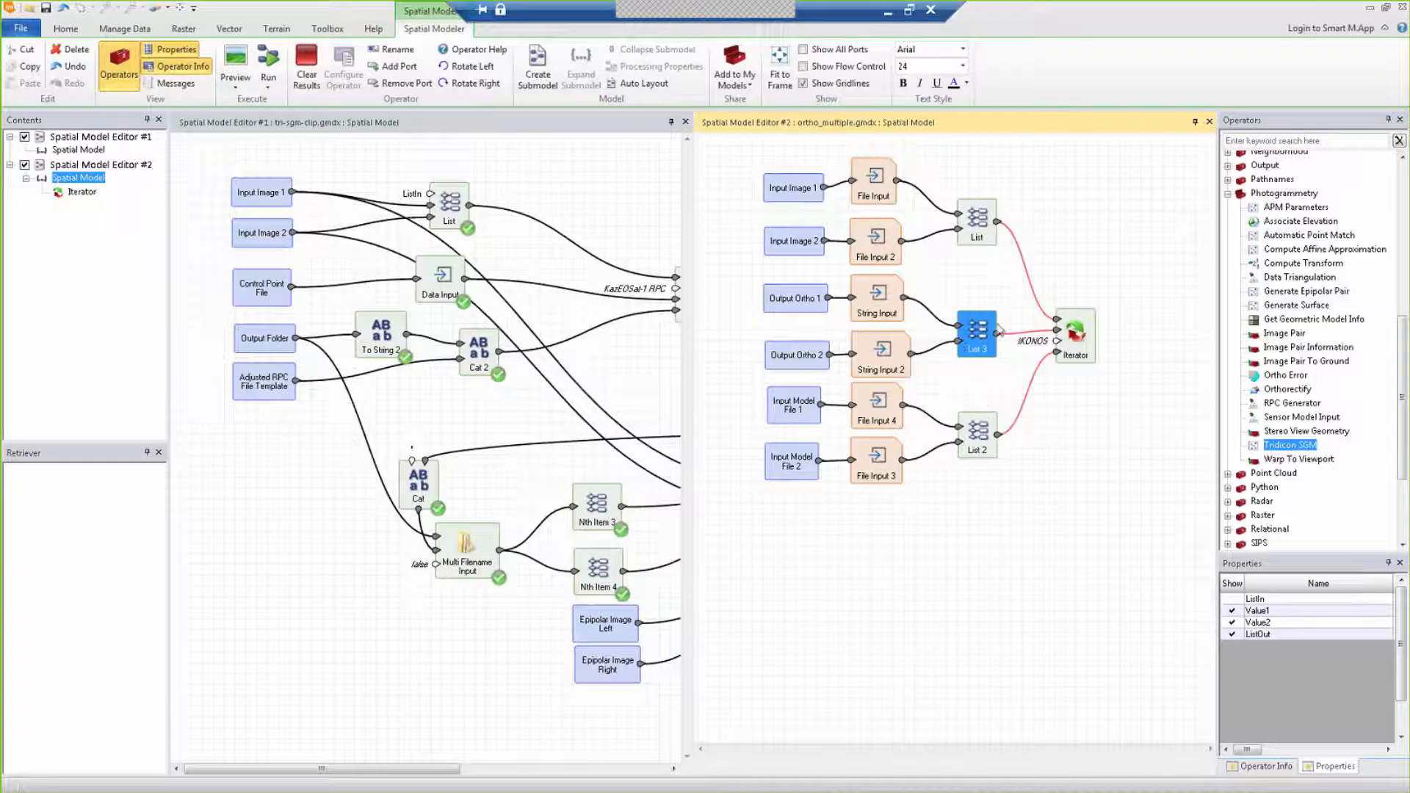
click(987, 446)
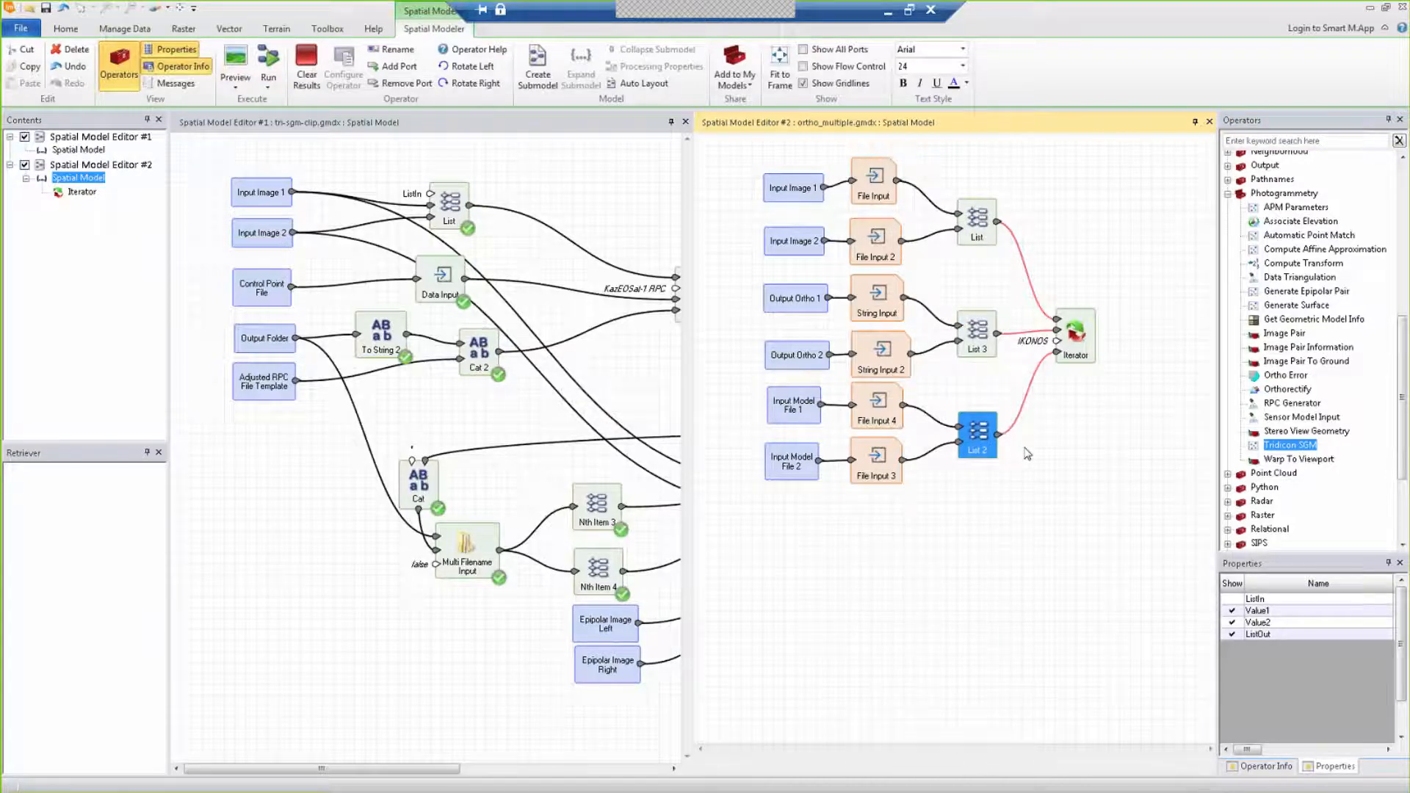
drag(452, 769, 666, 771)
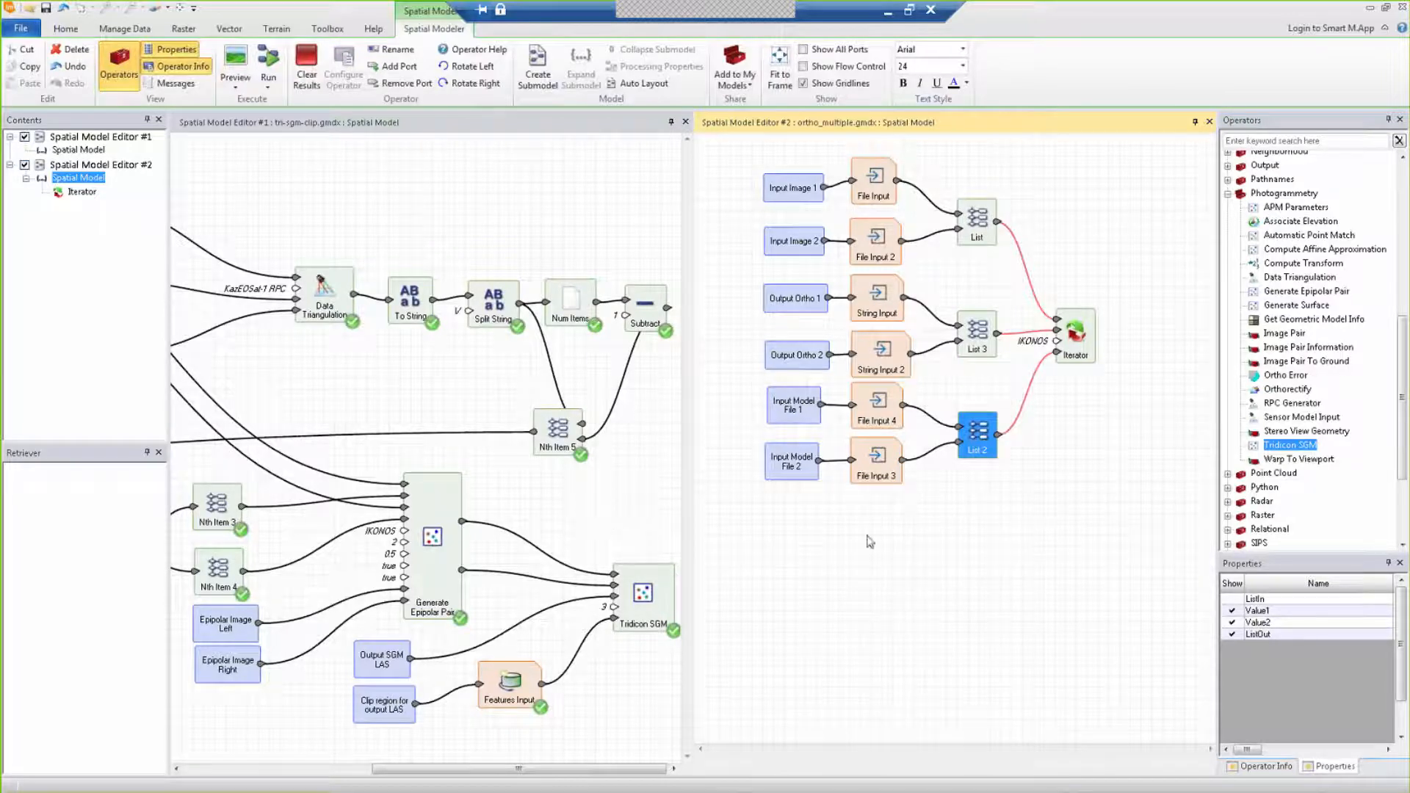
click(1031, 589)
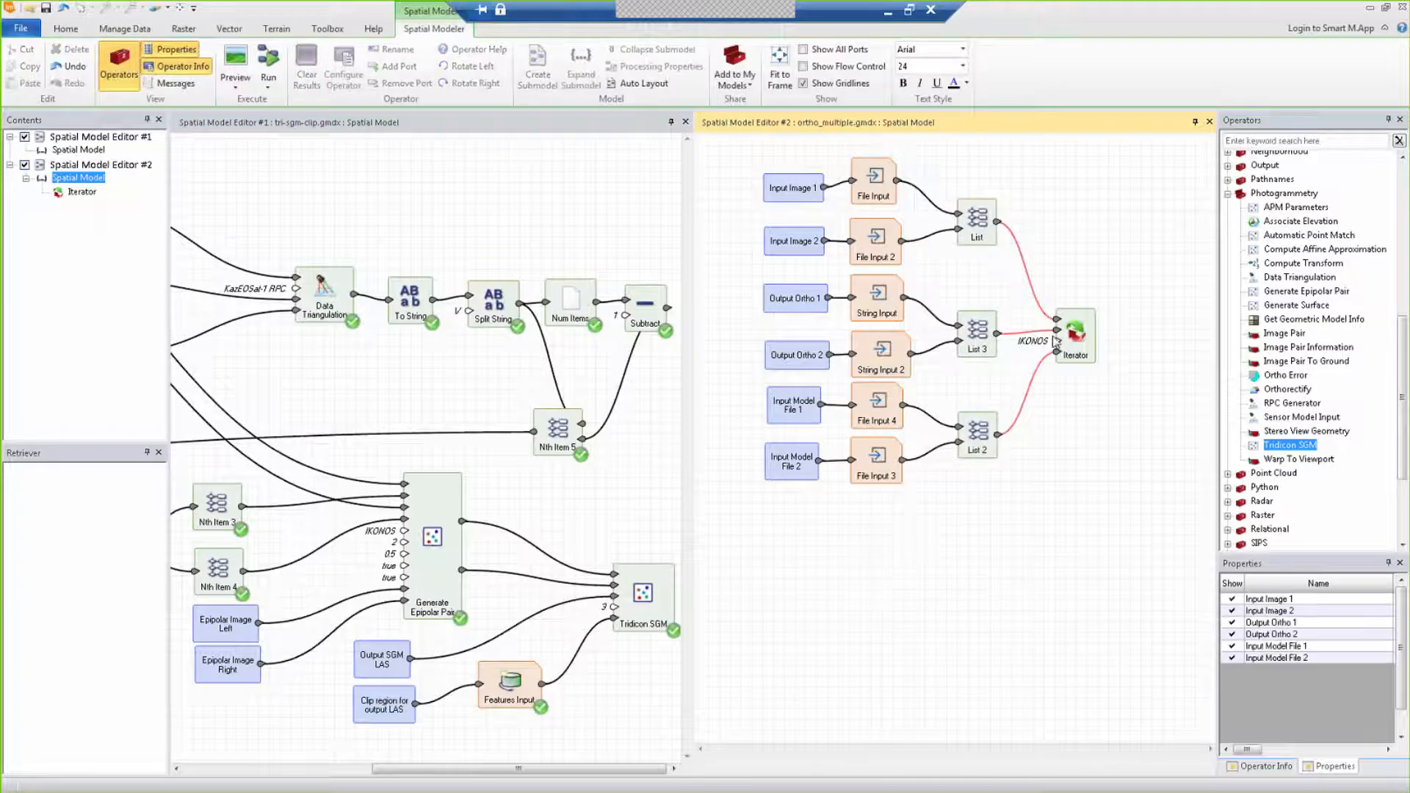
Step: Start running ortho_multiple and name the two output orthos ortho_left.img and ortho_right.img in the results_with_gcps output folder
click(270, 64)
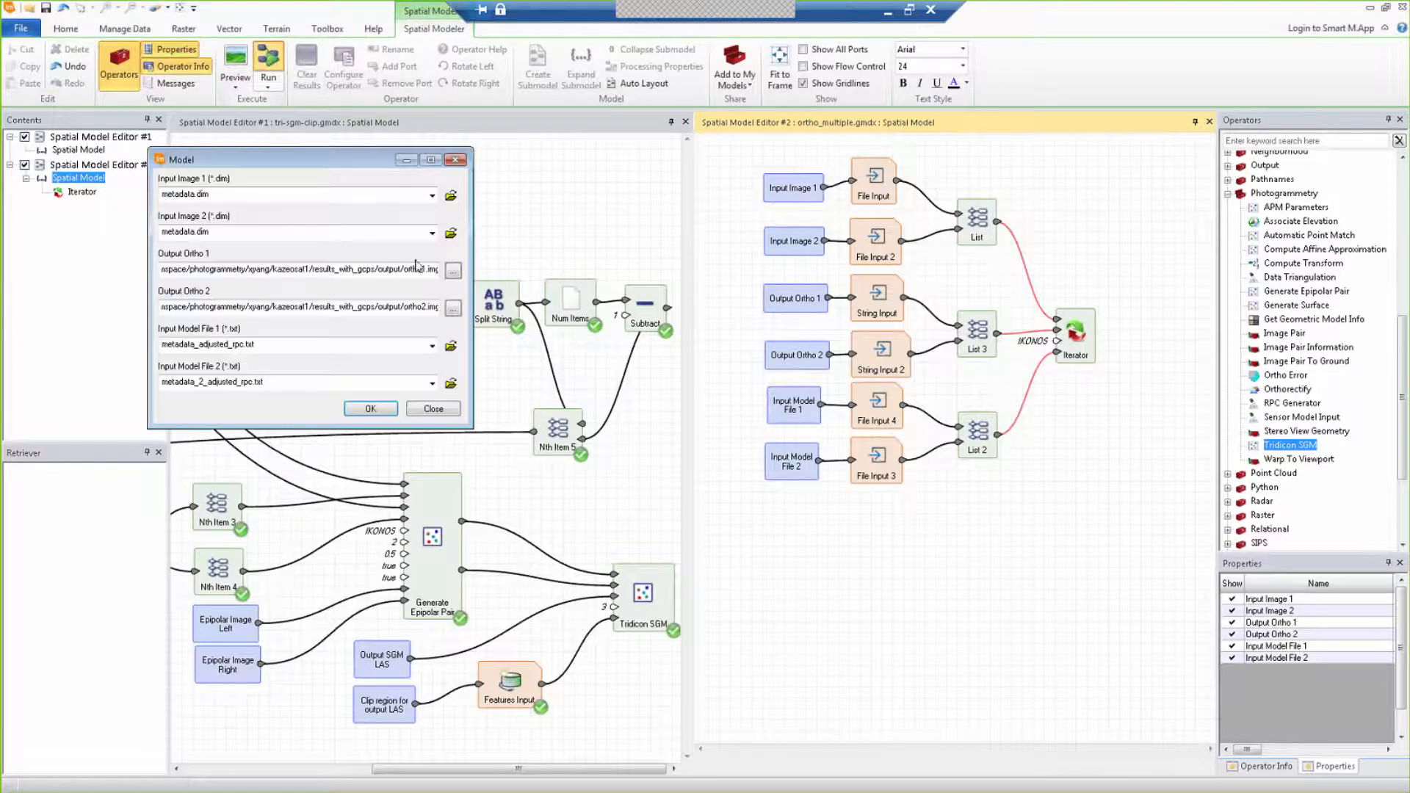
drag(472, 433, 1027, 656)
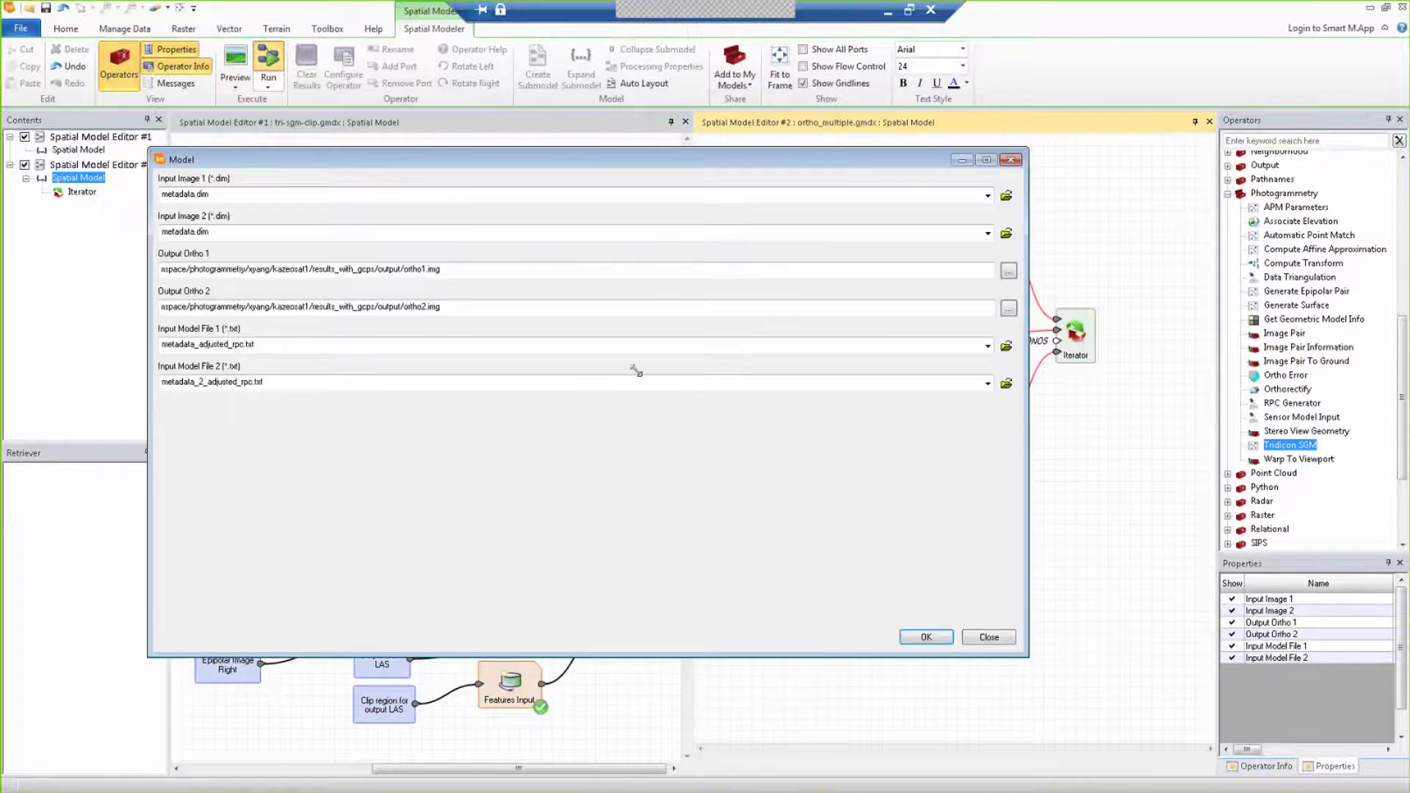
double_click(259, 232)
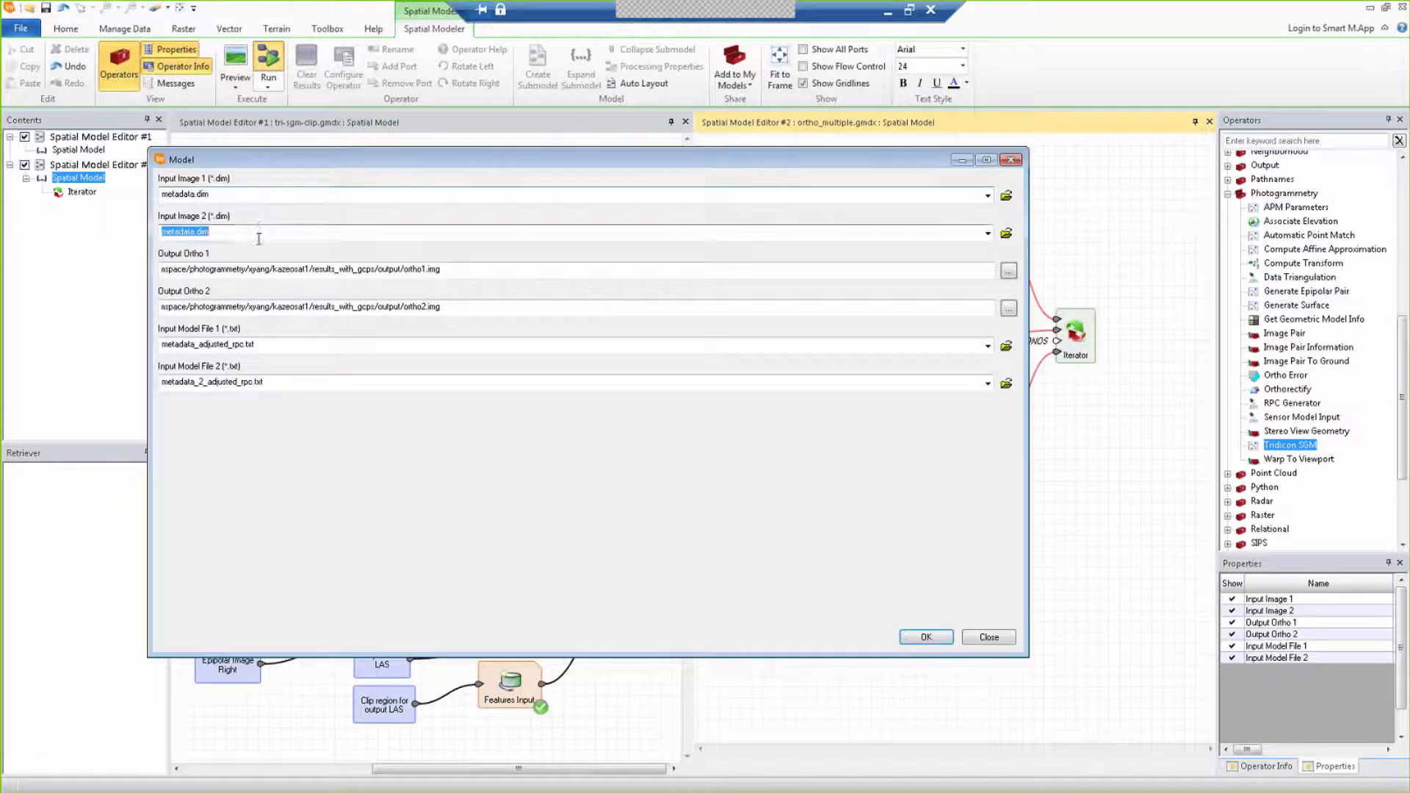
click(527, 269)
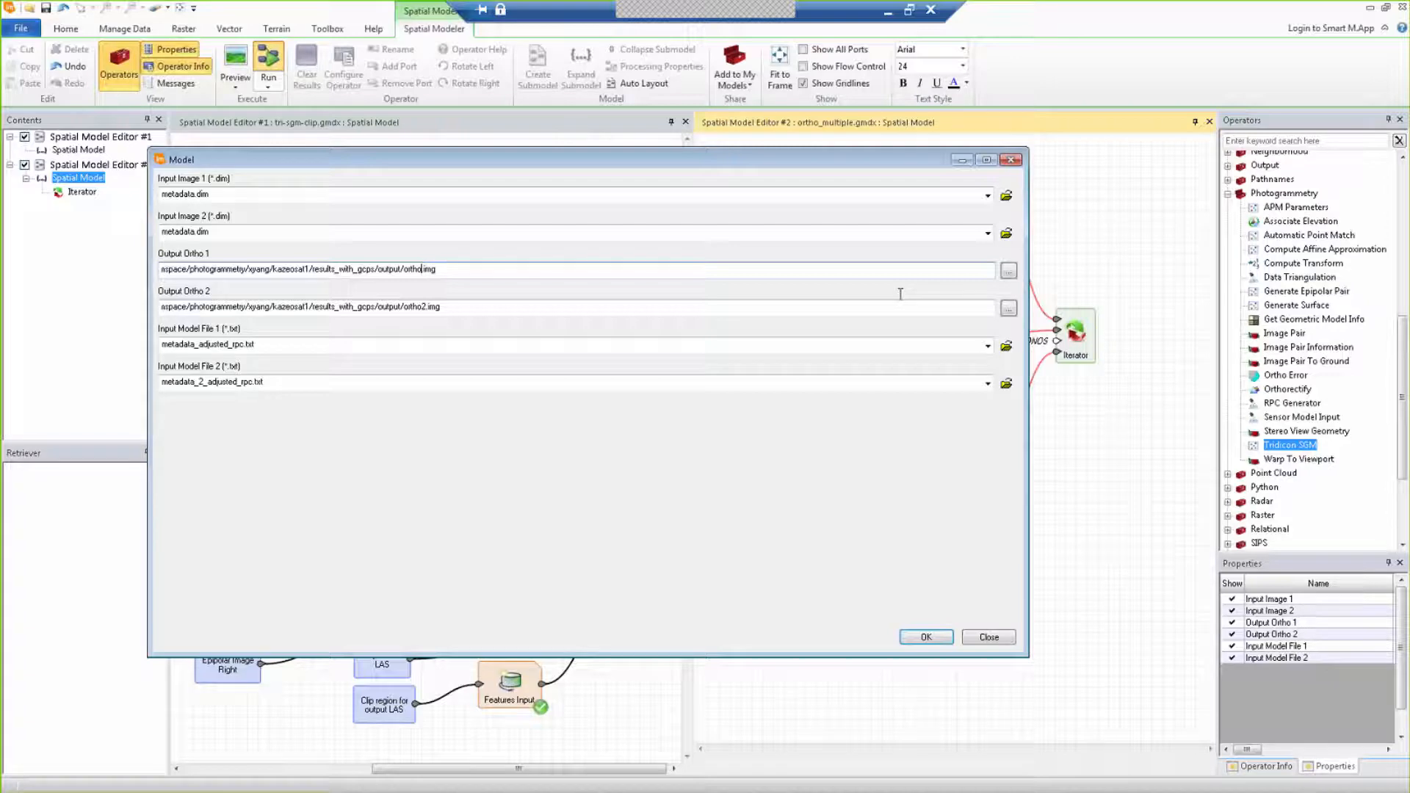
text(left)
click(427, 306)
key(BackSpace)
text(_right)
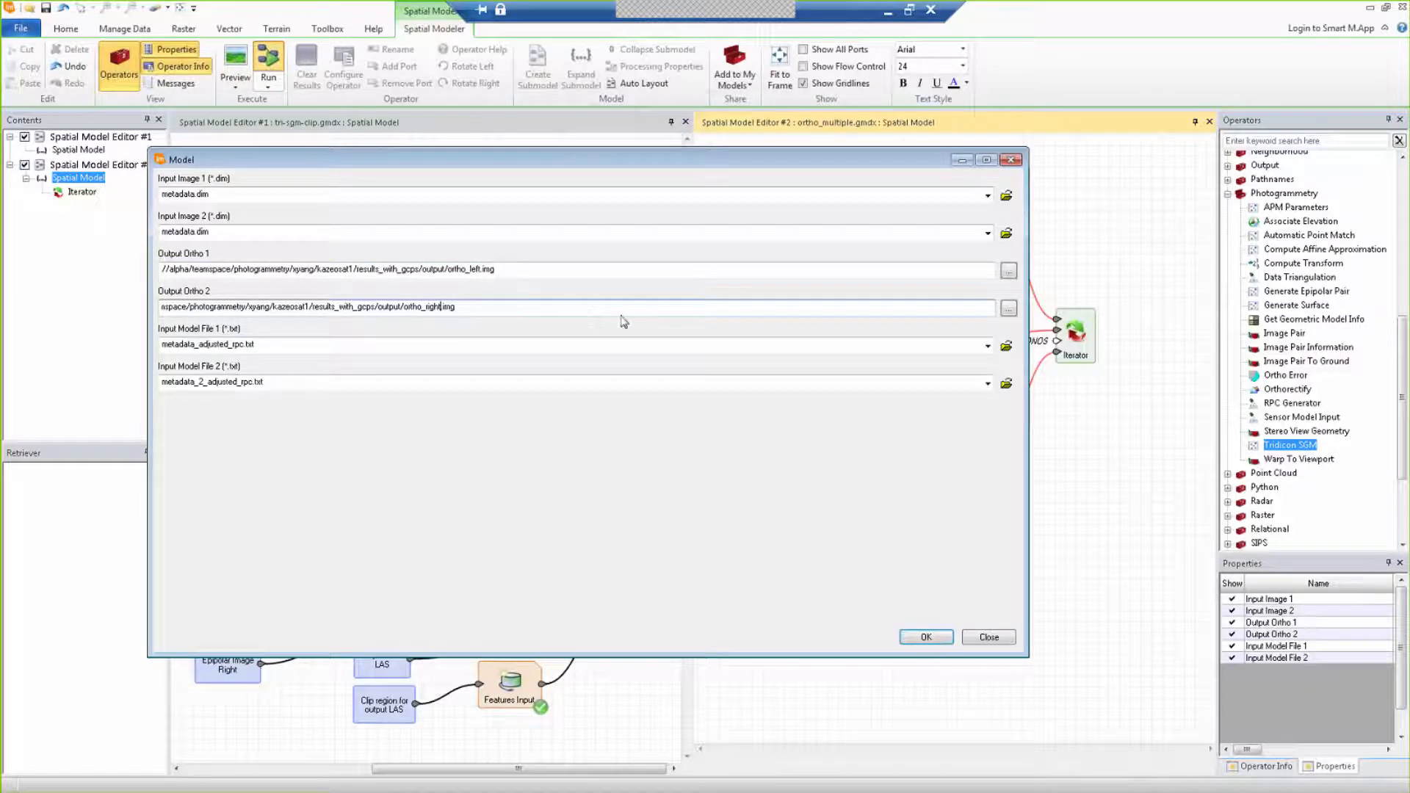
Step: Keep metadata_adjusted_rpc.txt and metadata_2_adjusted_rpc.txt as the two input model files and execute the model
click(282, 347)
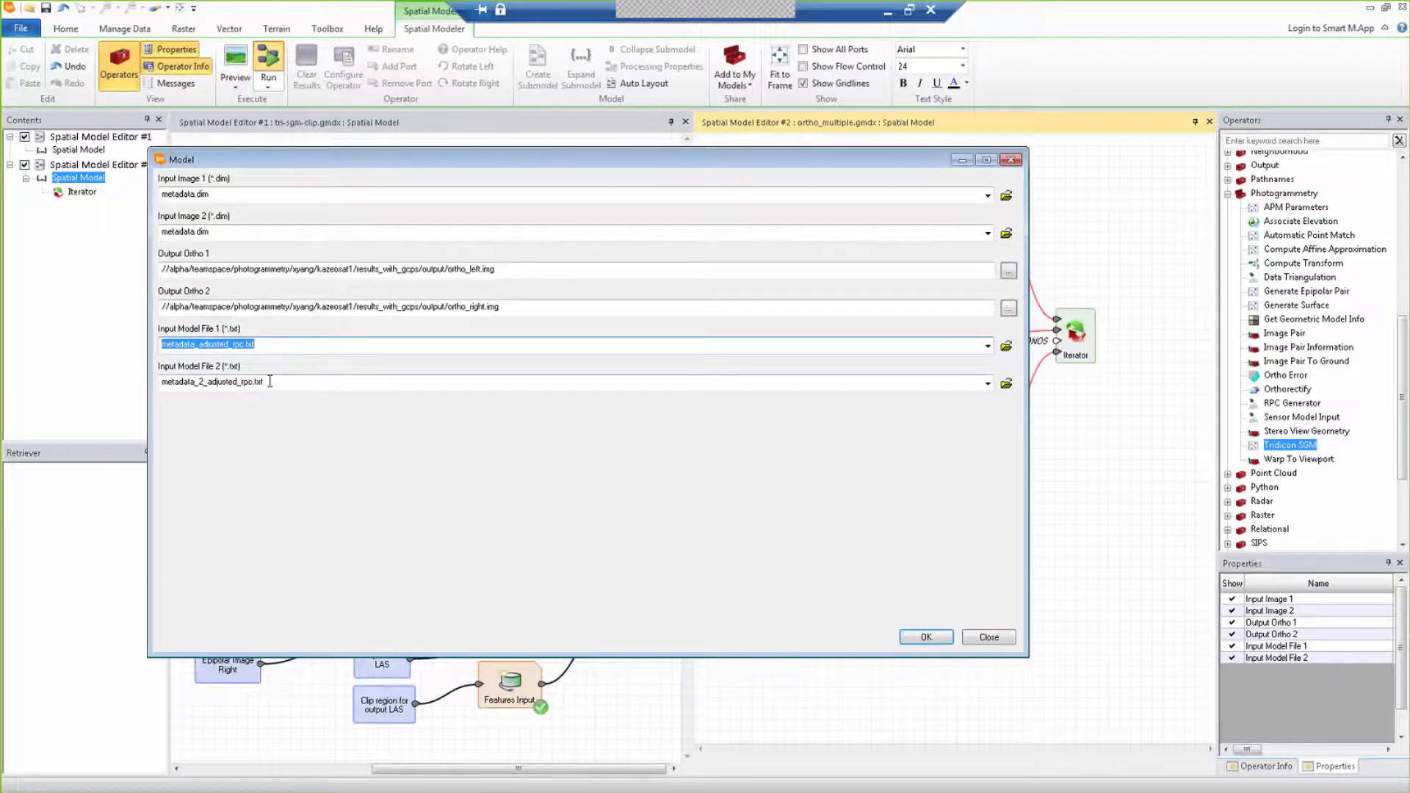
click(282, 382)
click(209, 345)
click(209, 381)
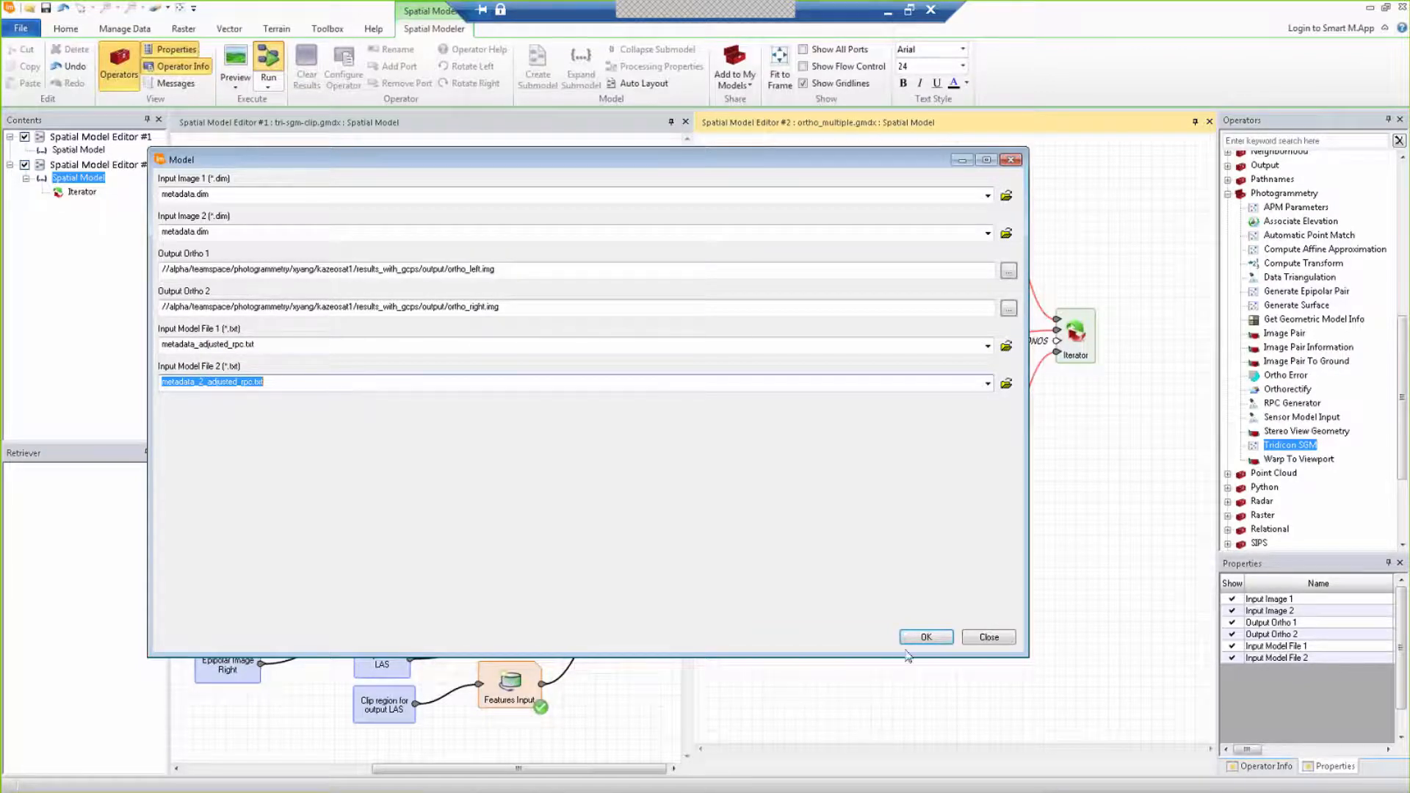
click(924, 637)
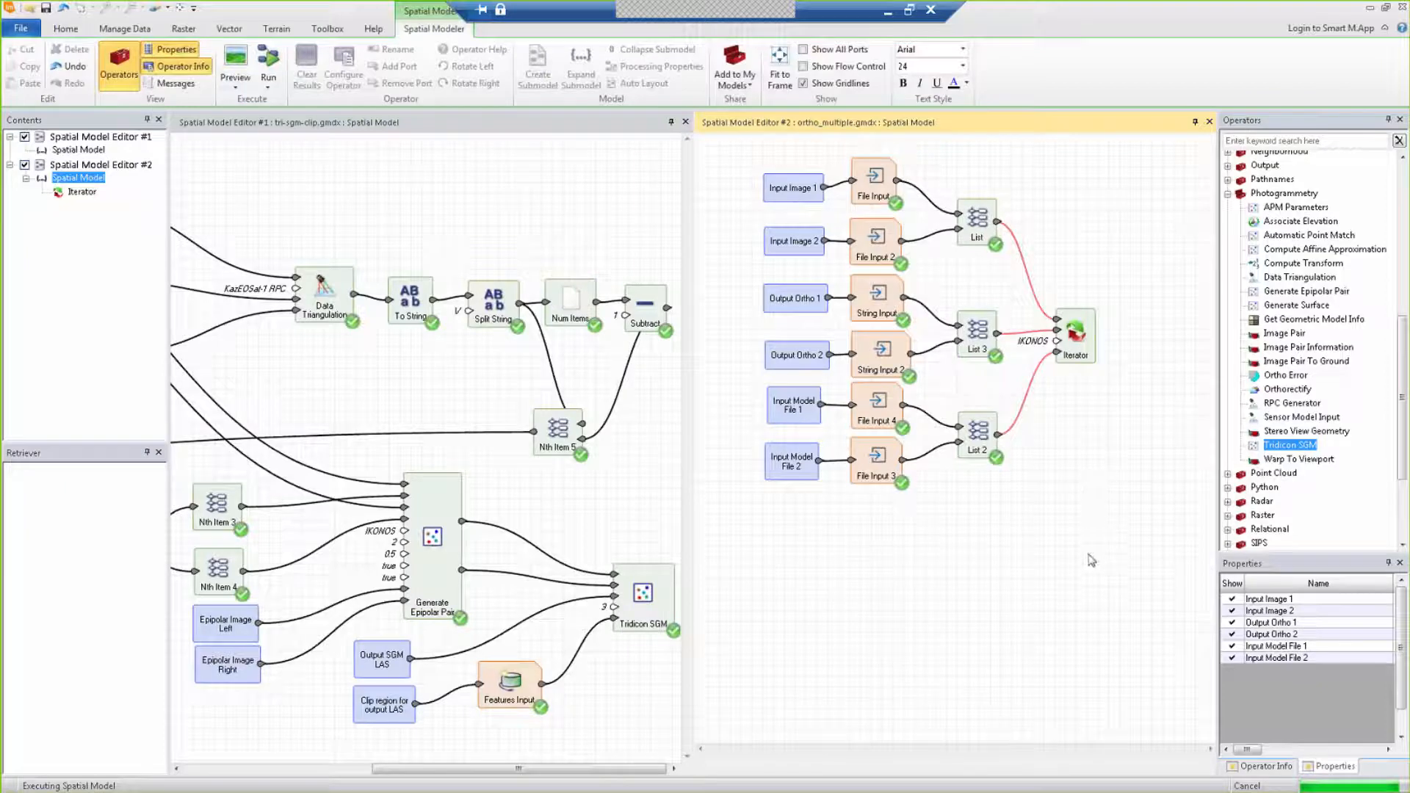
Step: Add a new 2D view and close the tri-sgm-clip model editor
click(20, 33)
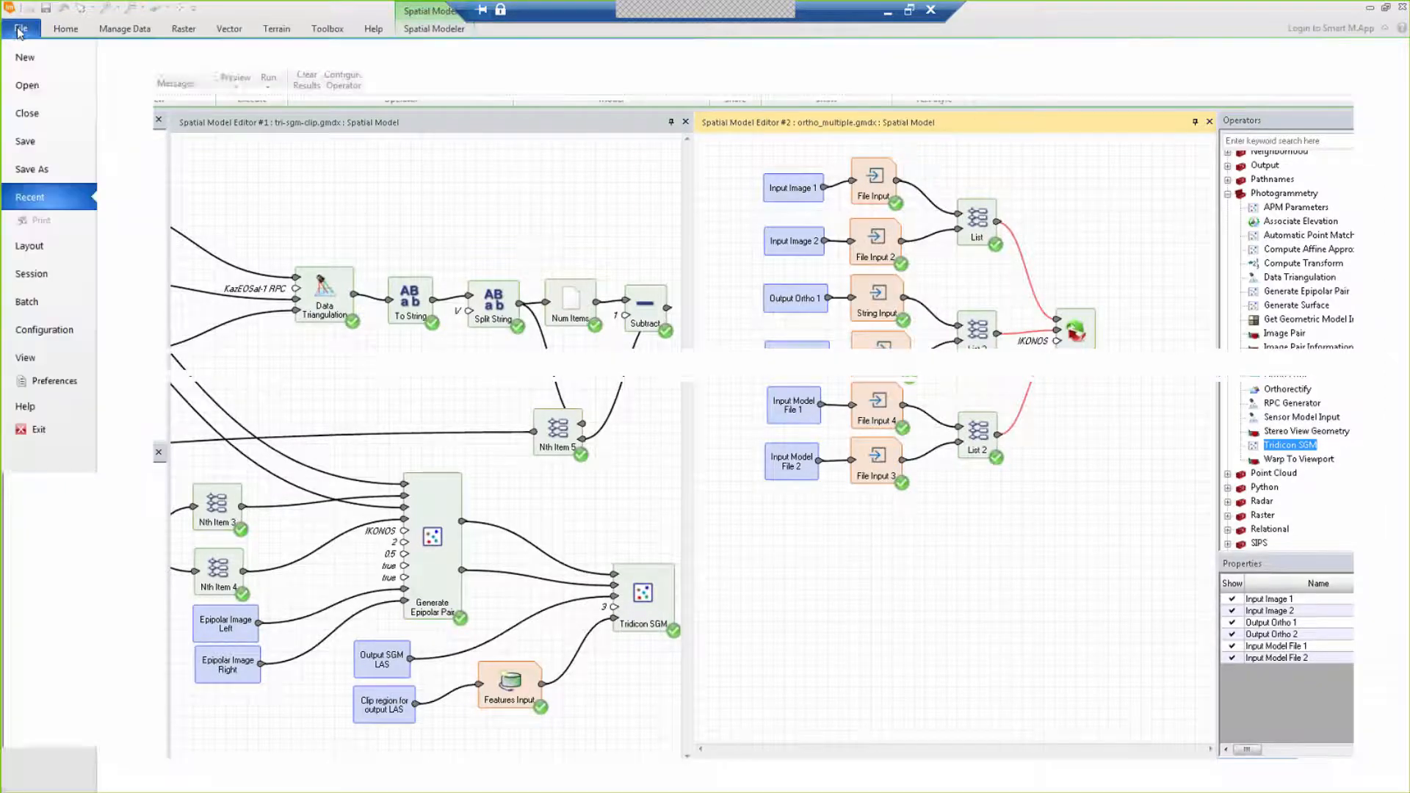
click(33, 58)
click(300, 131)
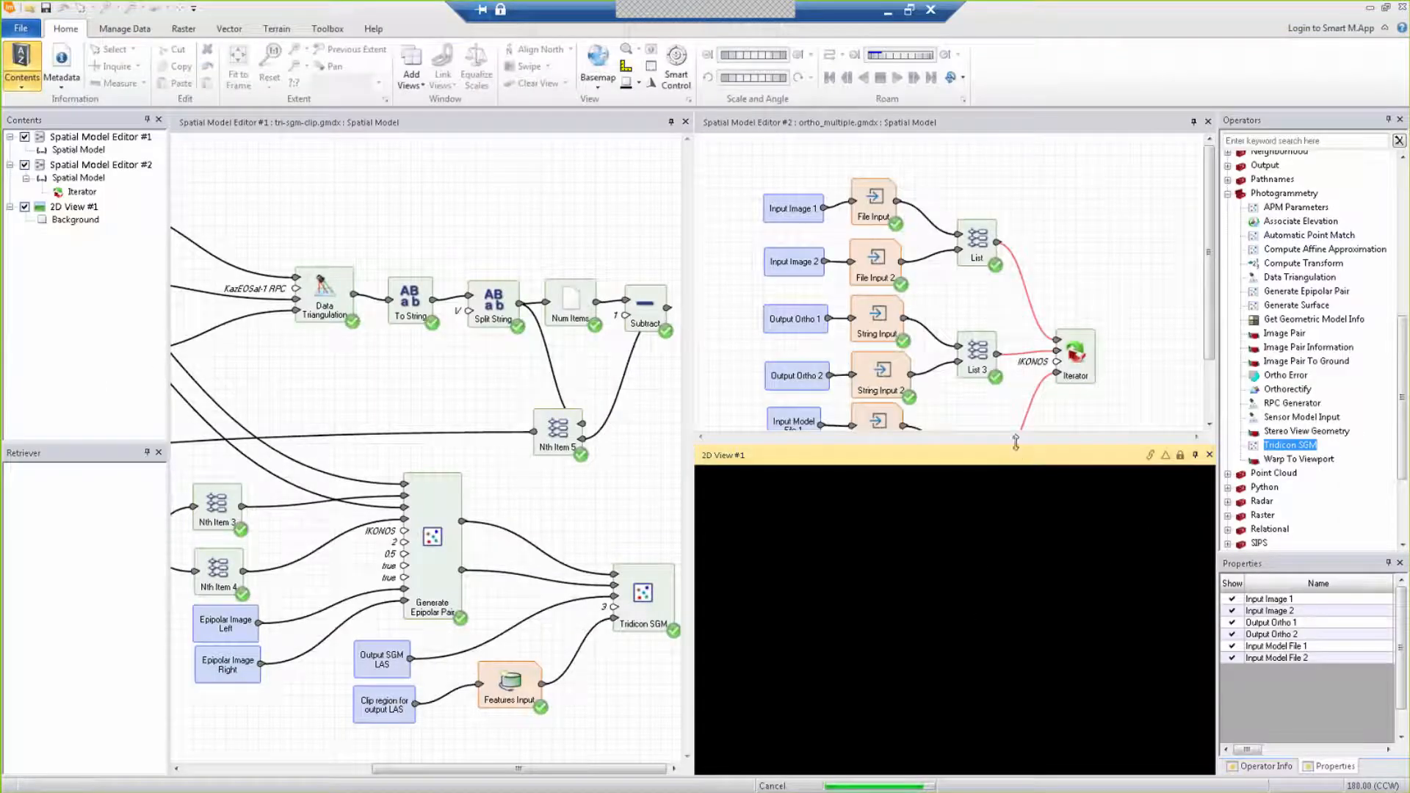
click(685, 122)
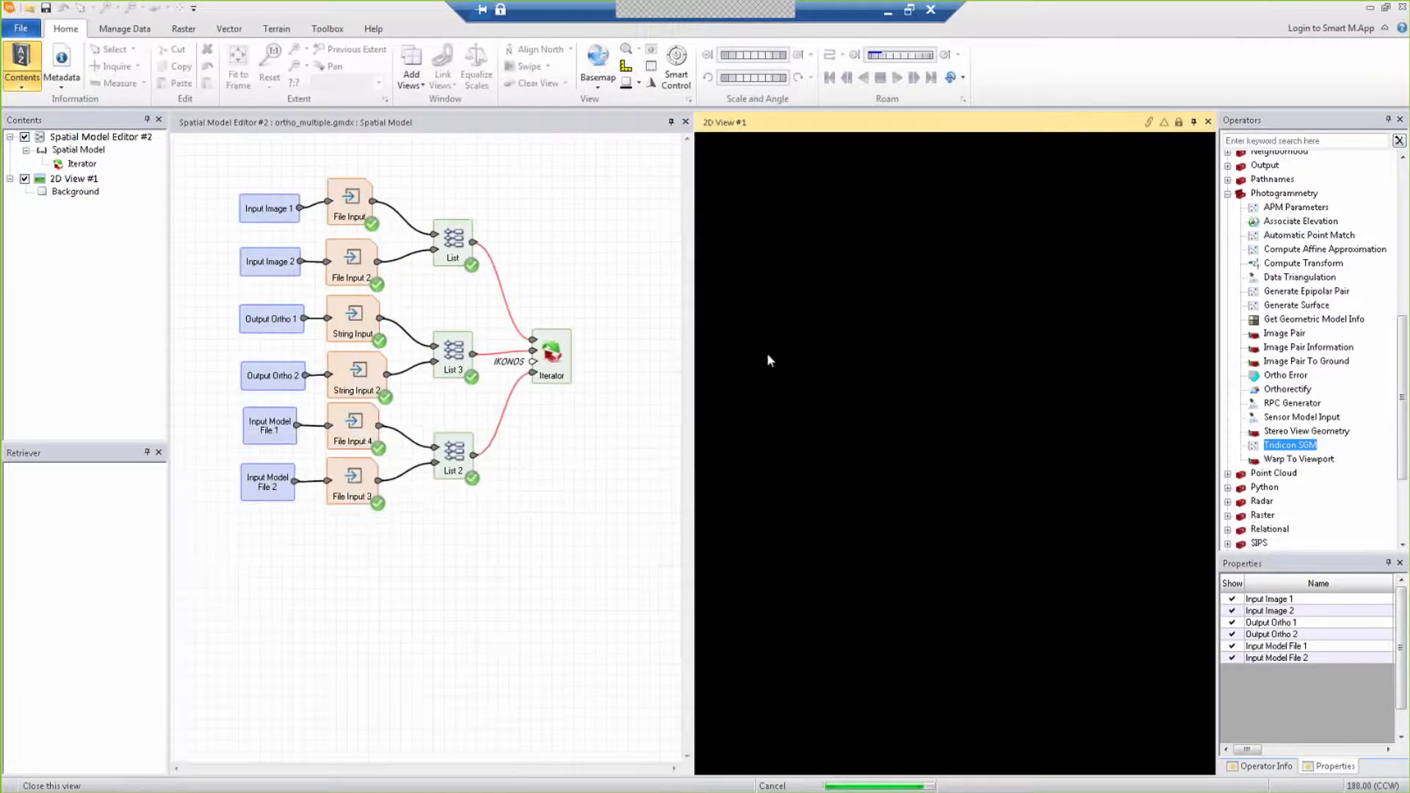
Step: Try to open sgm_las.las from the output folder of results_with_gcps as a point cloud layer in the 2D view
click(13, 31)
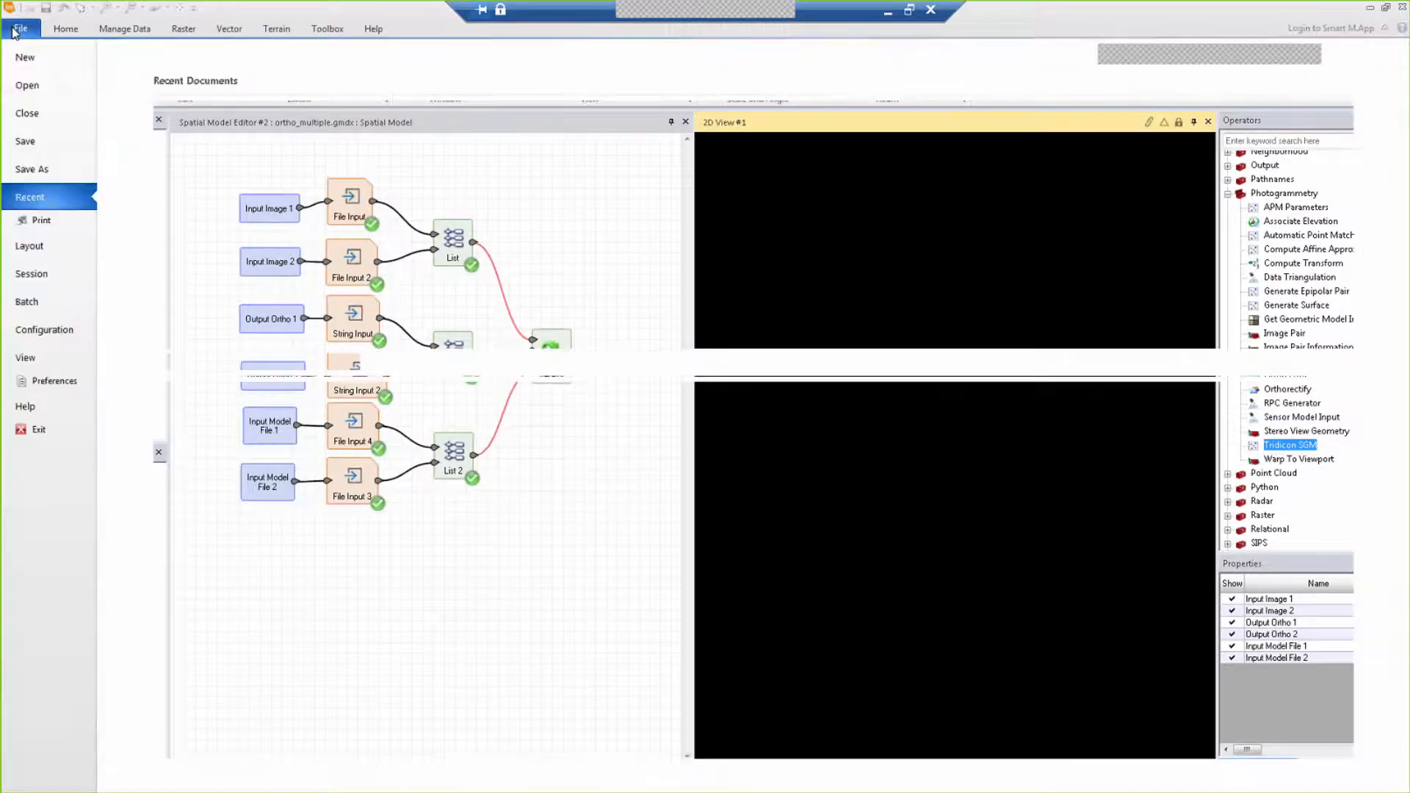
click(30, 91)
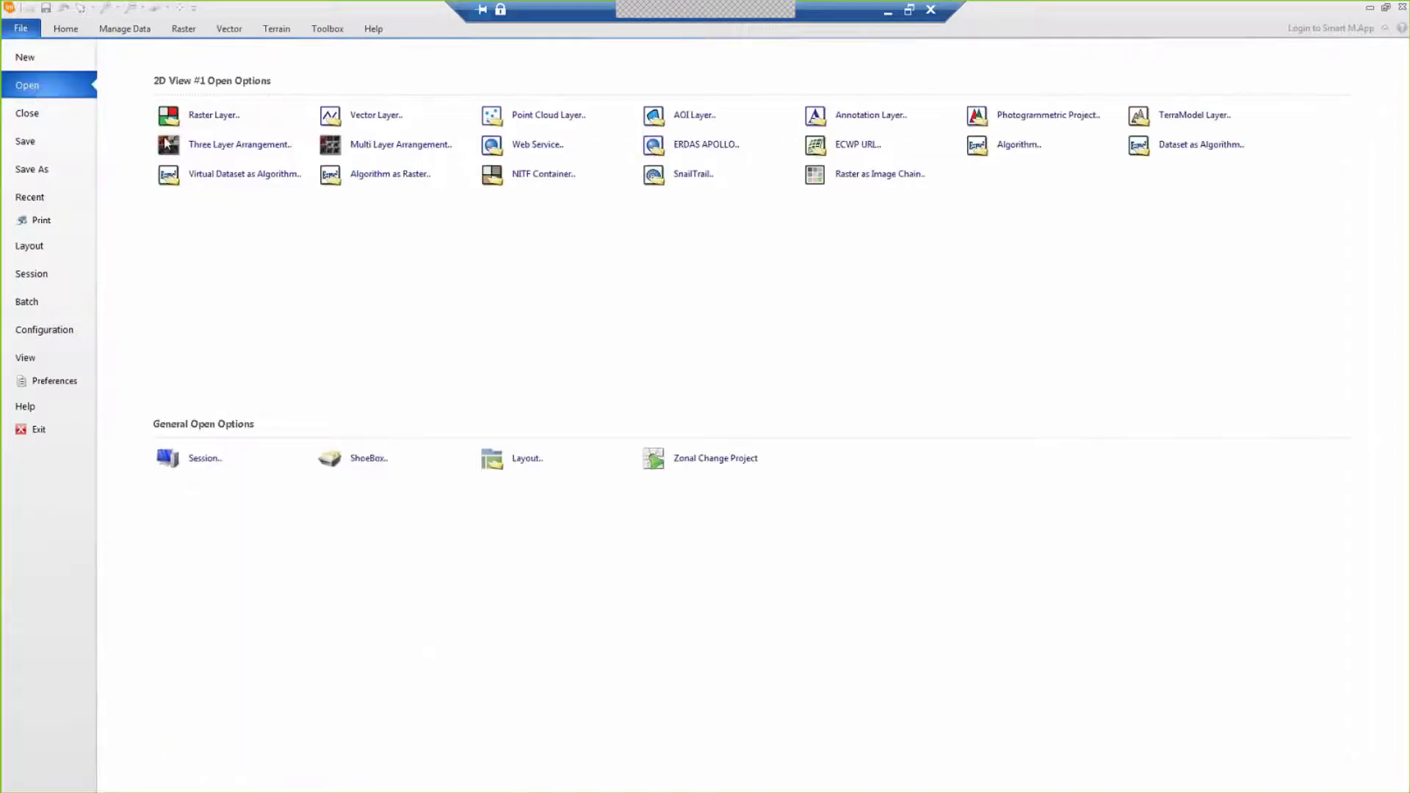
click(547, 115)
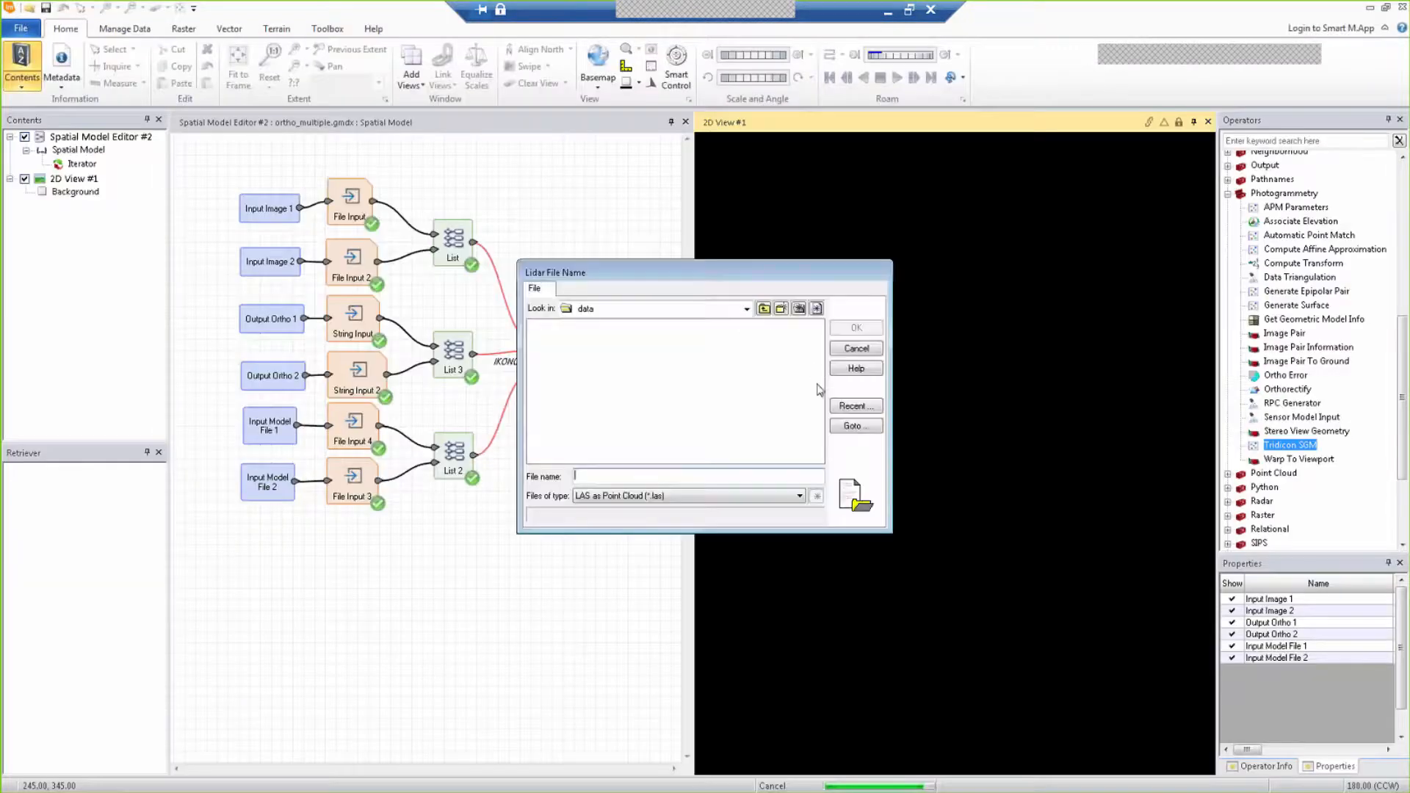
click(851, 426)
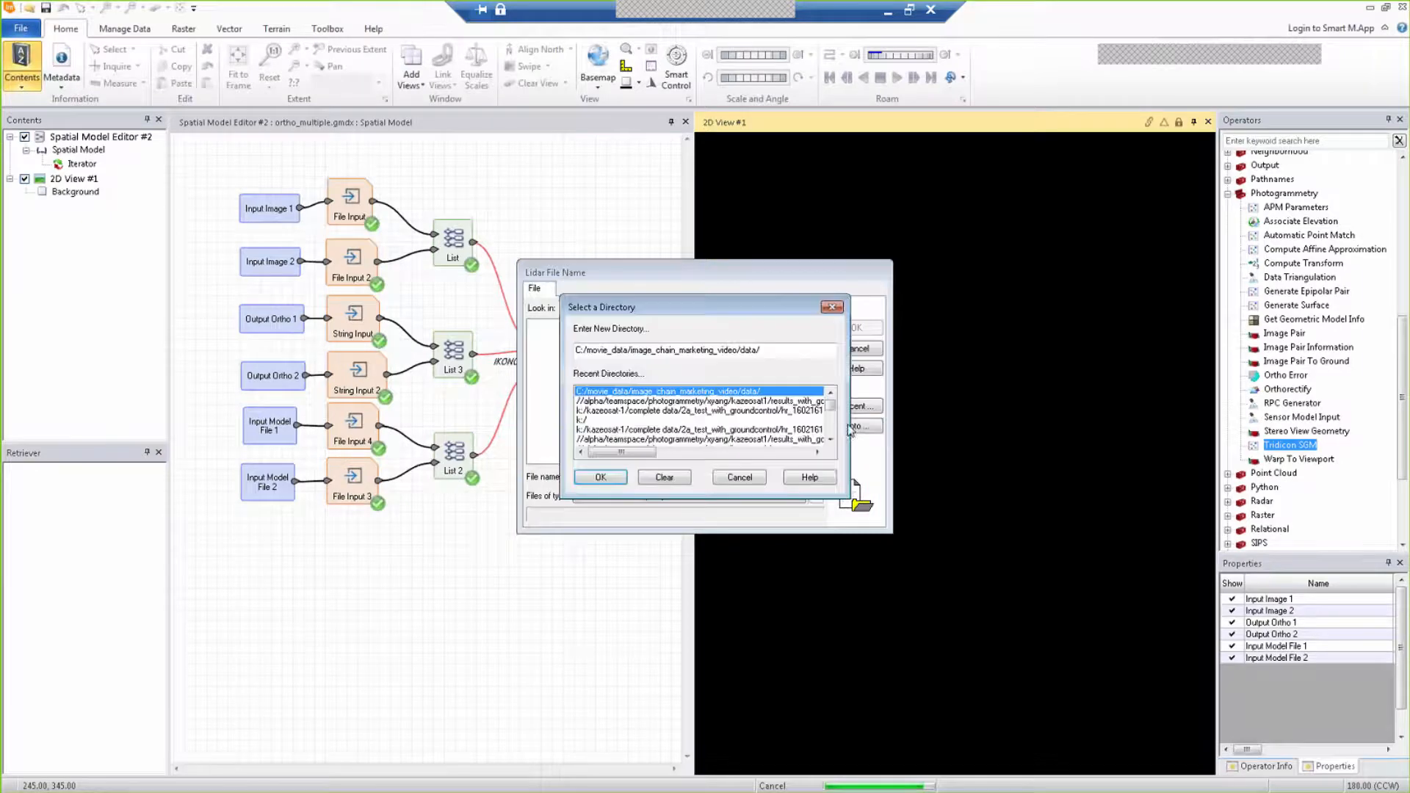
click(705, 452)
drag(666, 453, 571, 453)
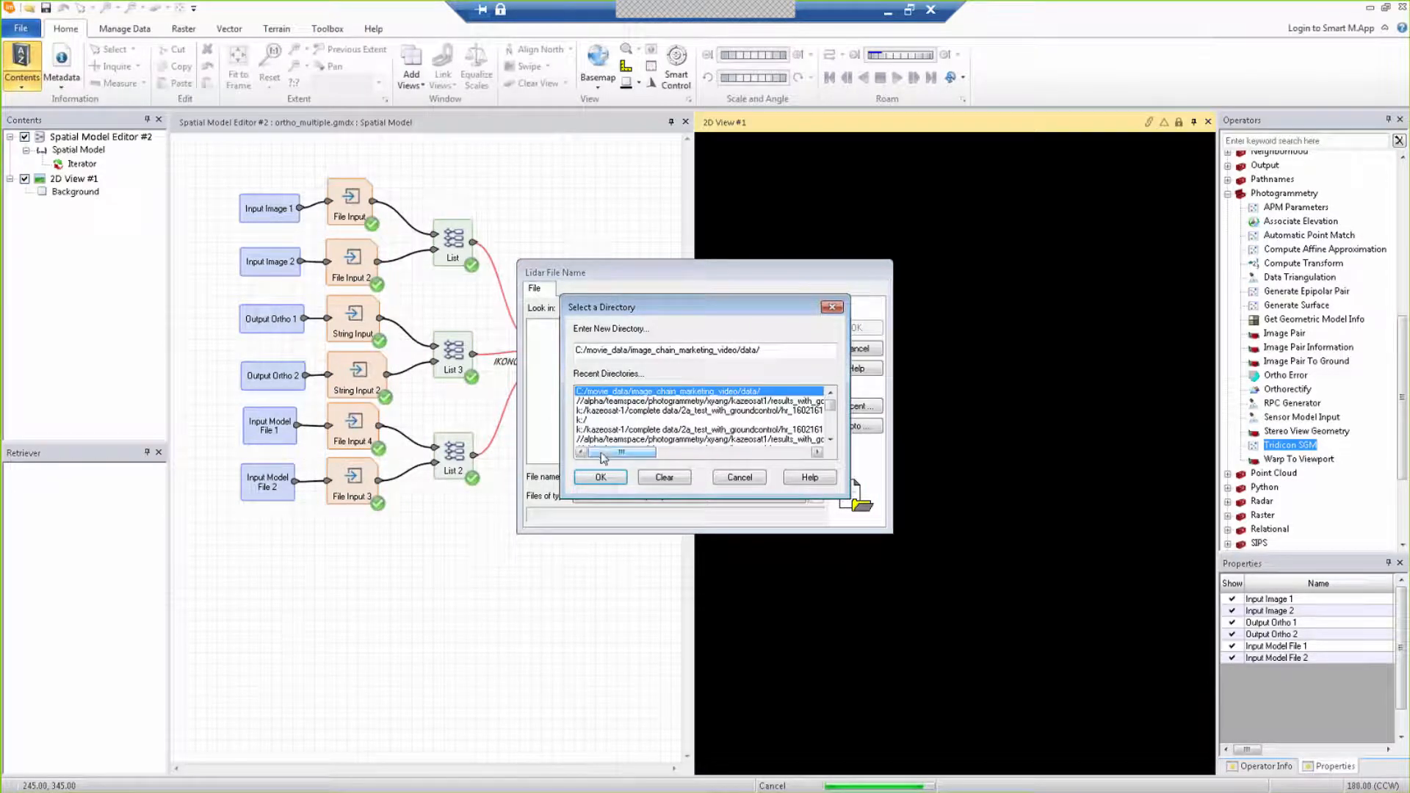
drag(603, 457, 570, 451)
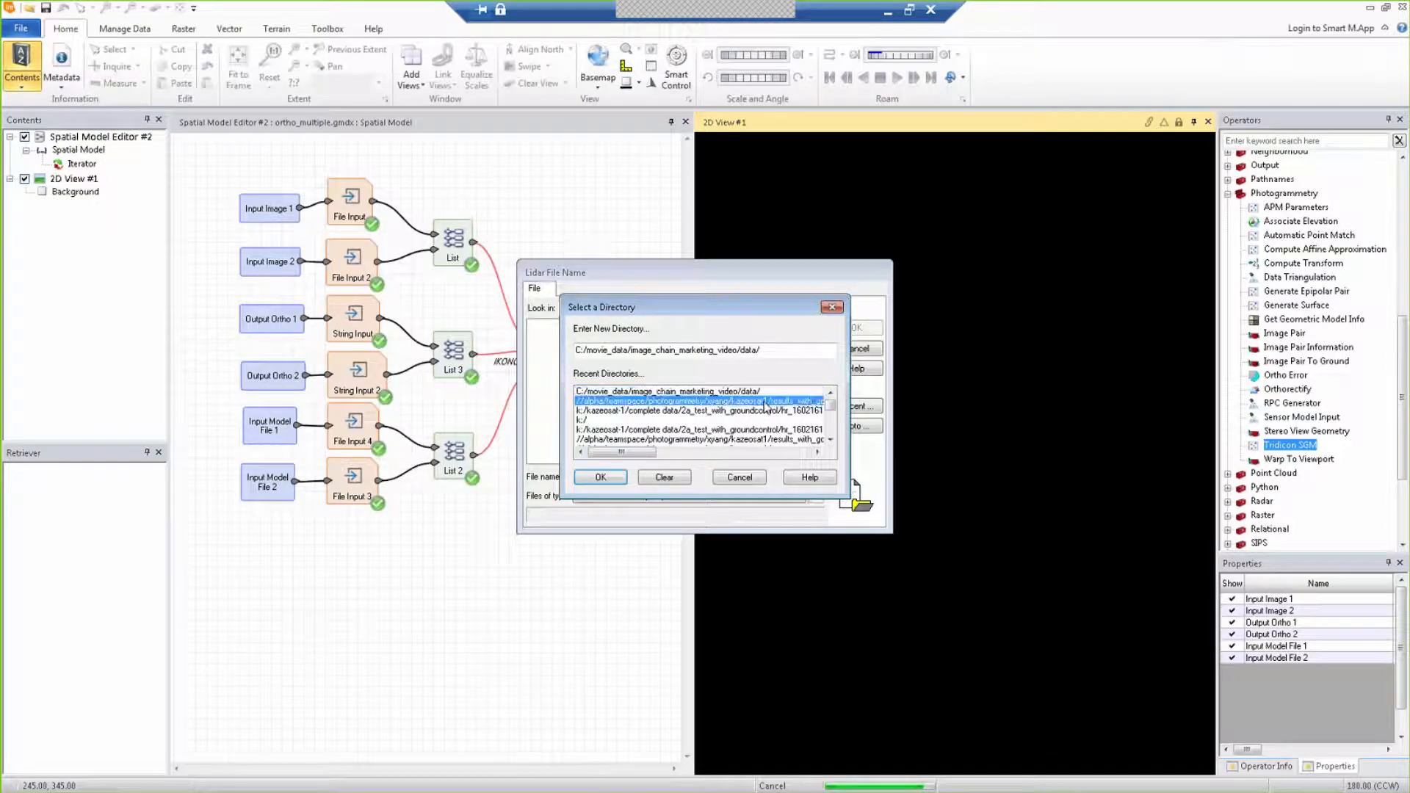
double_click(764, 403)
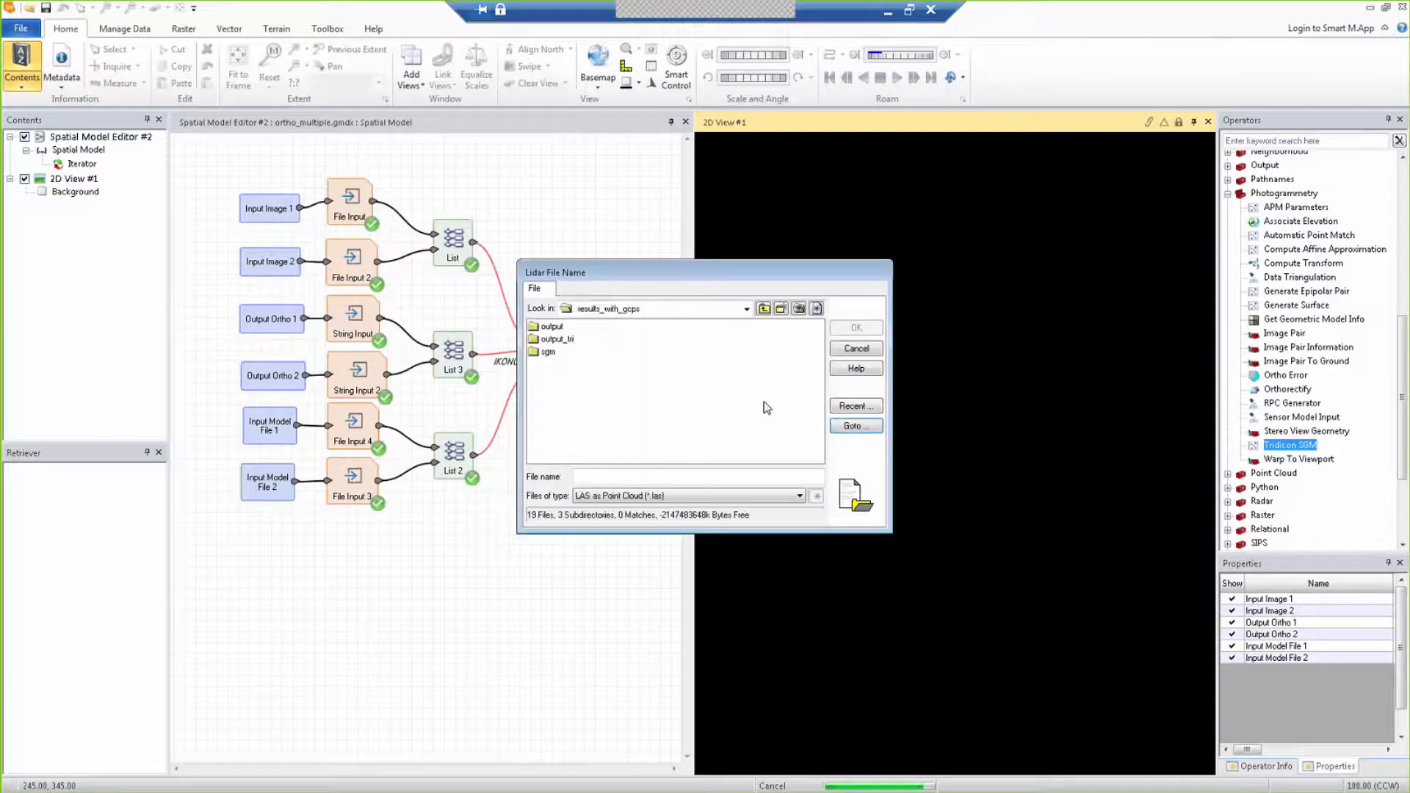
double_click(553, 326)
click(561, 326)
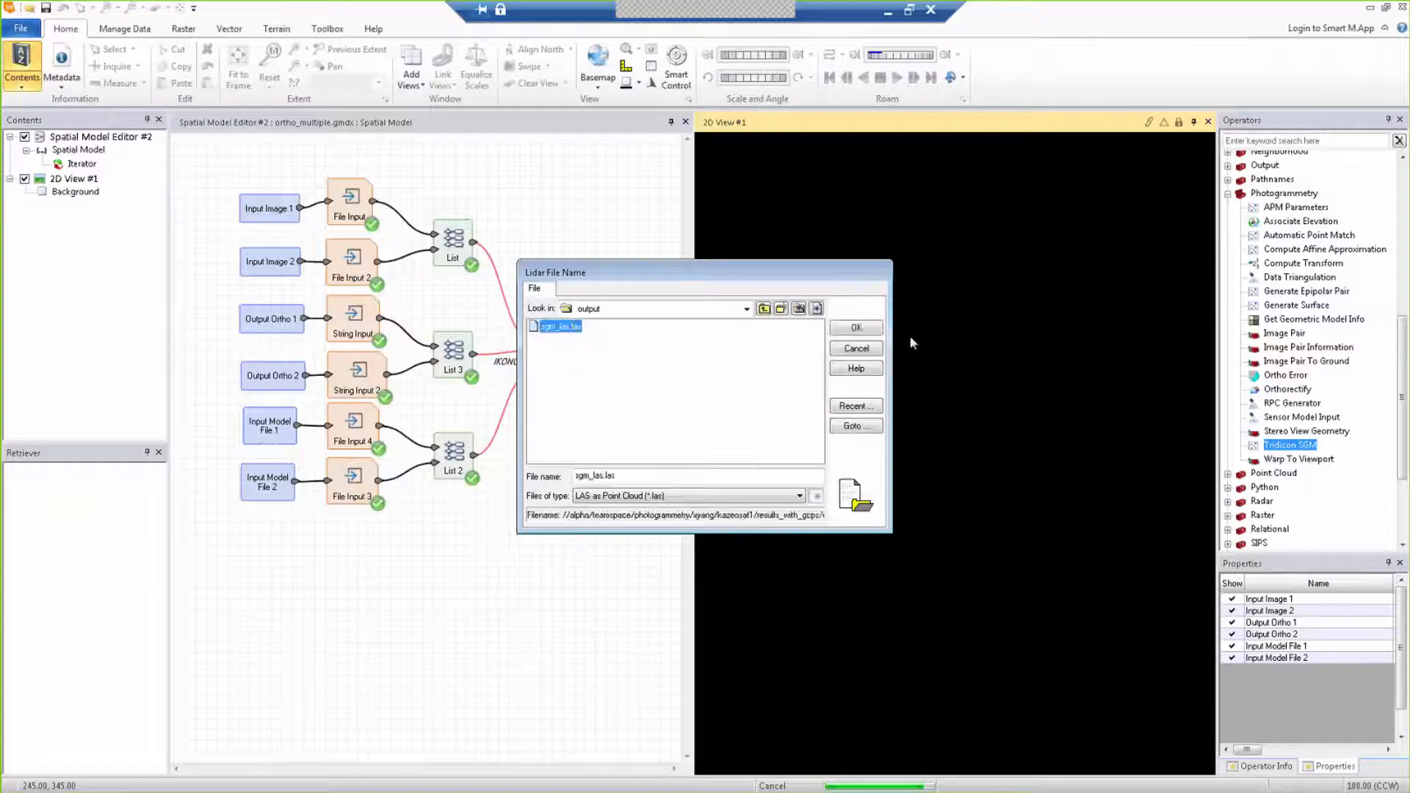
click(856, 327)
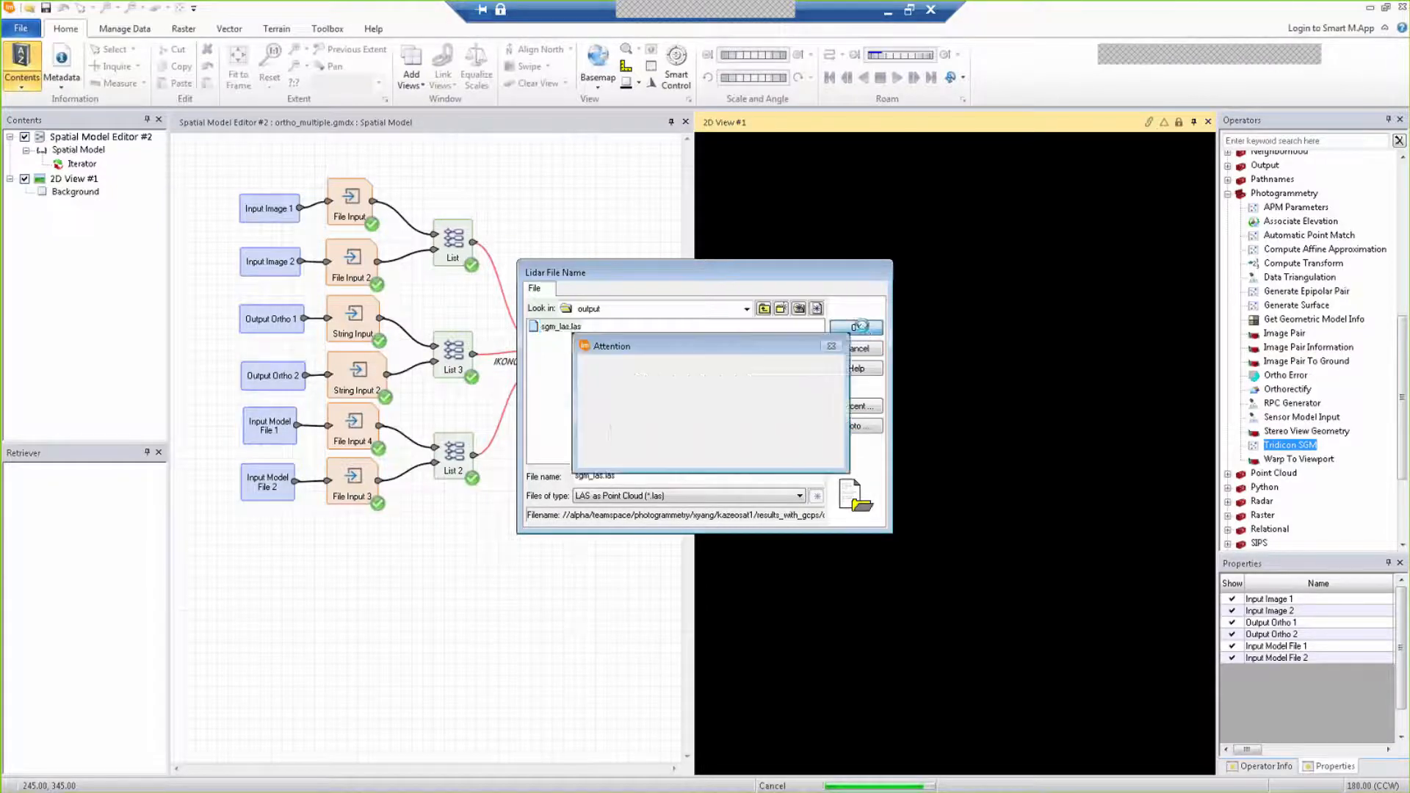
click(676, 433)
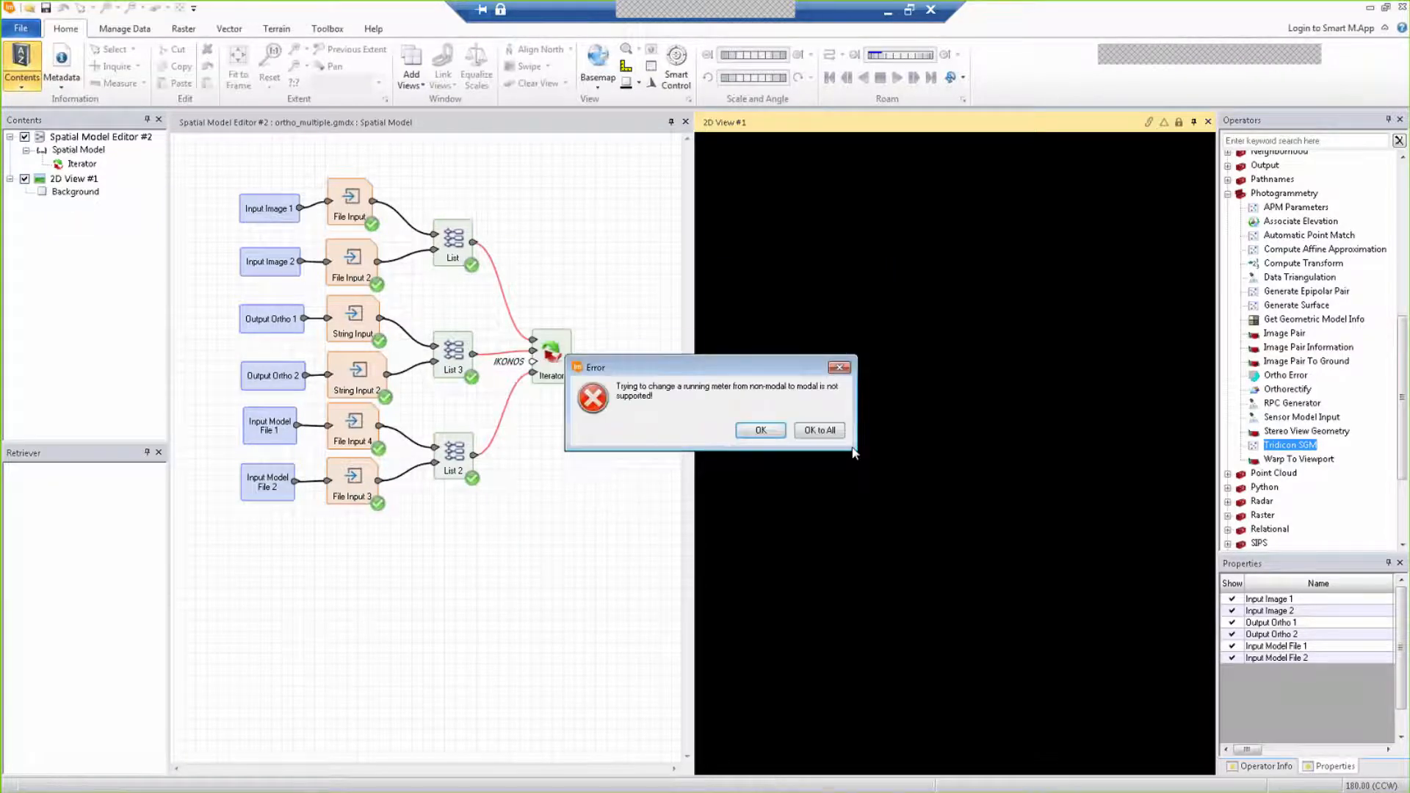
click(768, 434)
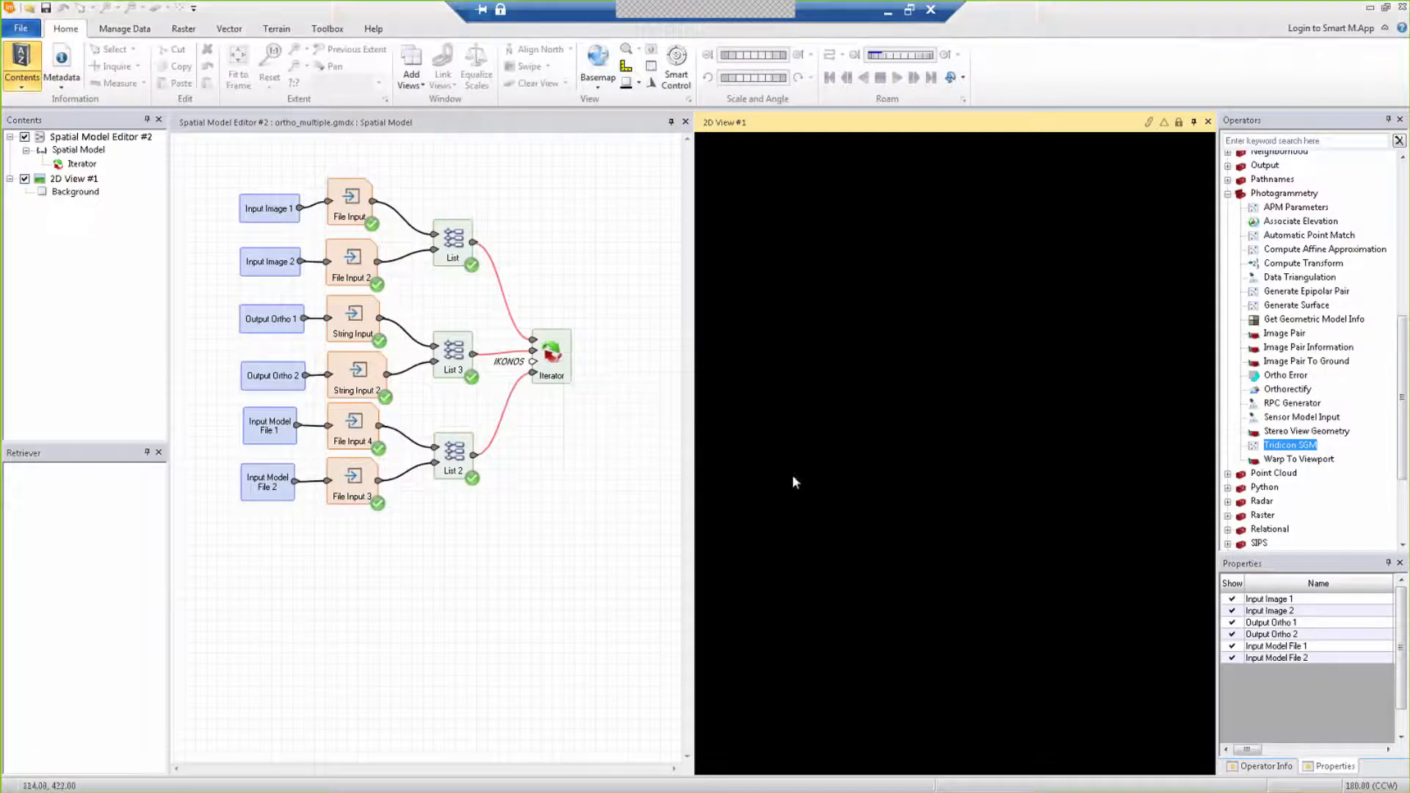
Step: Widen the 2D view and load the recently used point cloud sgm_las.las into it
drag(693, 445, 550, 444)
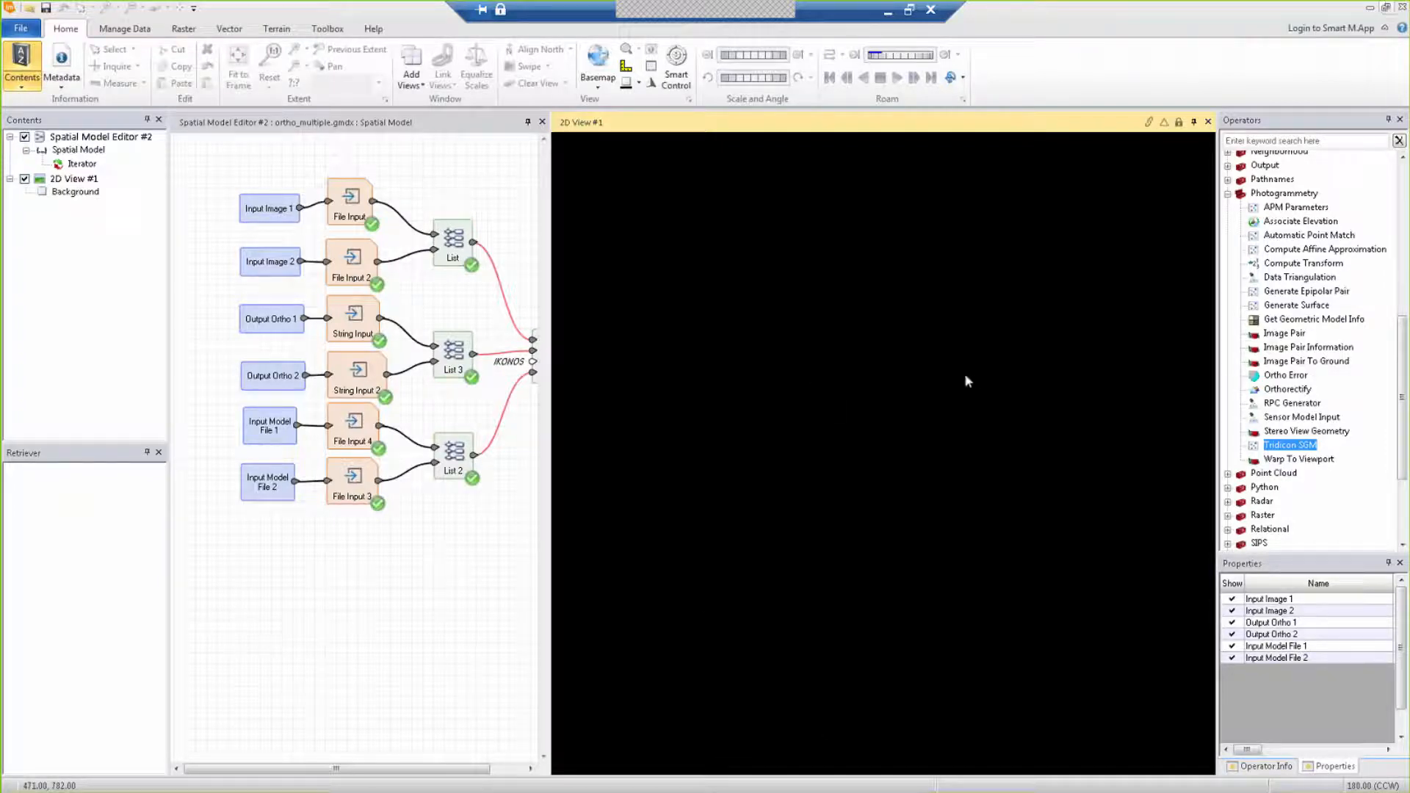
click(22, 31)
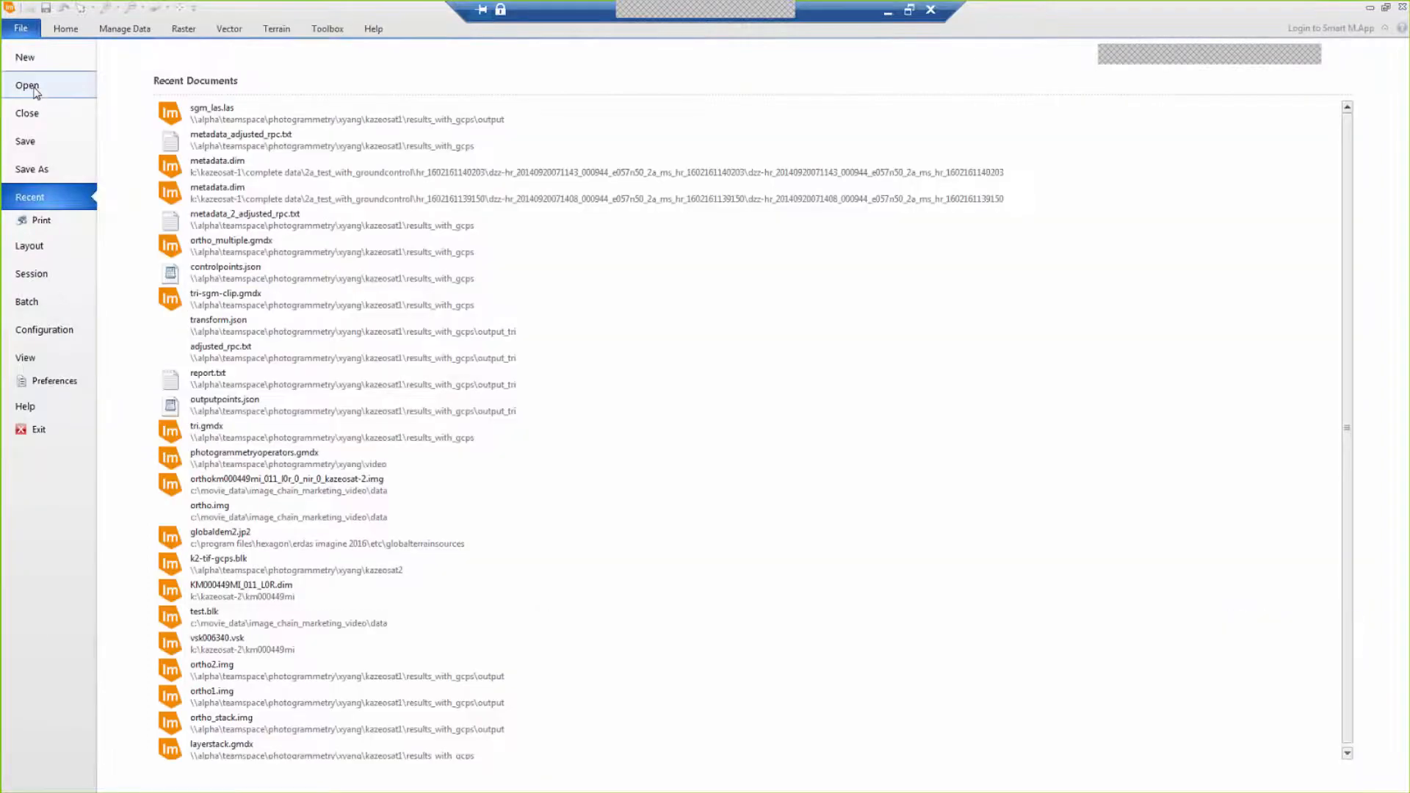
click(267, 113)
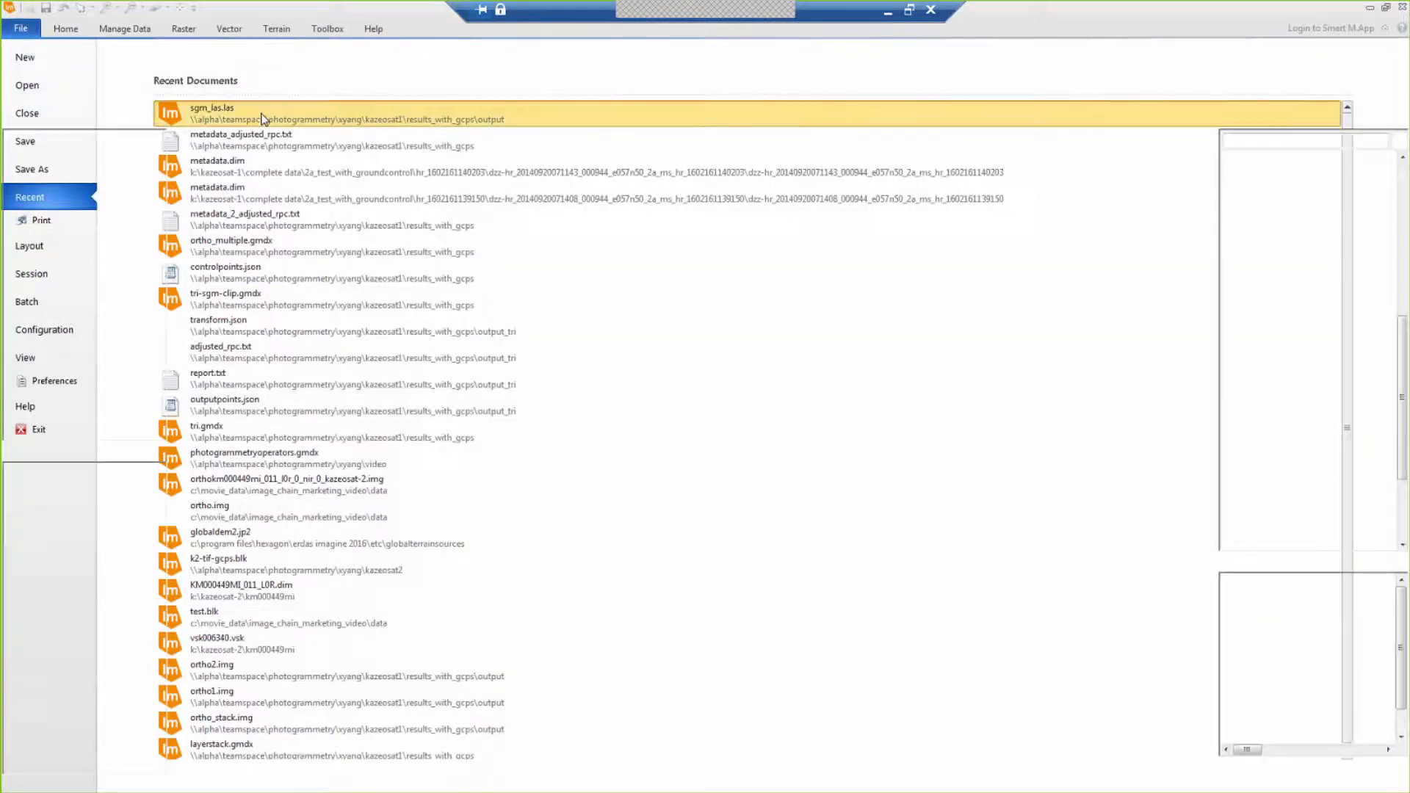
click(765, 437)
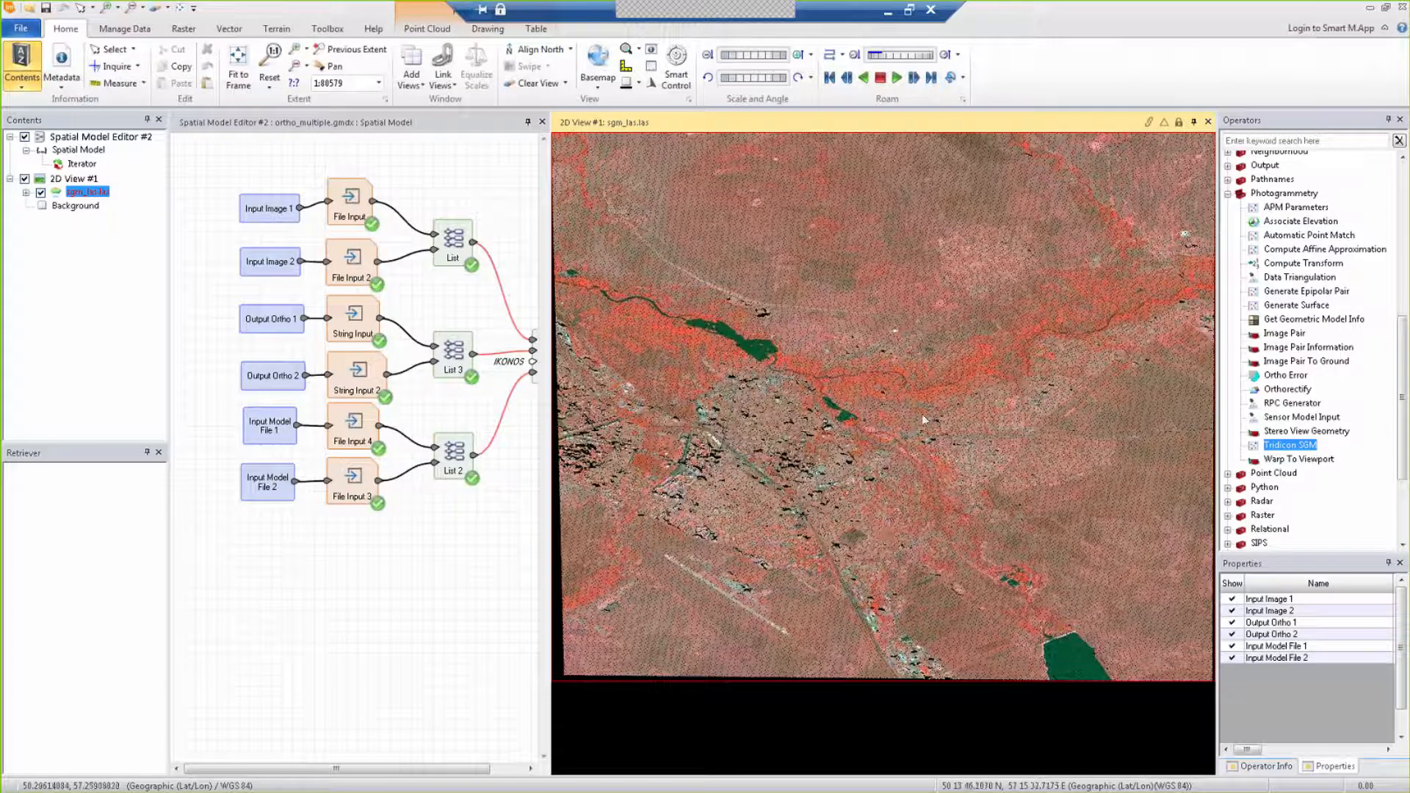
Step: Color the sgm_las.las point cloud by Elevation and show it in a 3D display
click(411, 34)
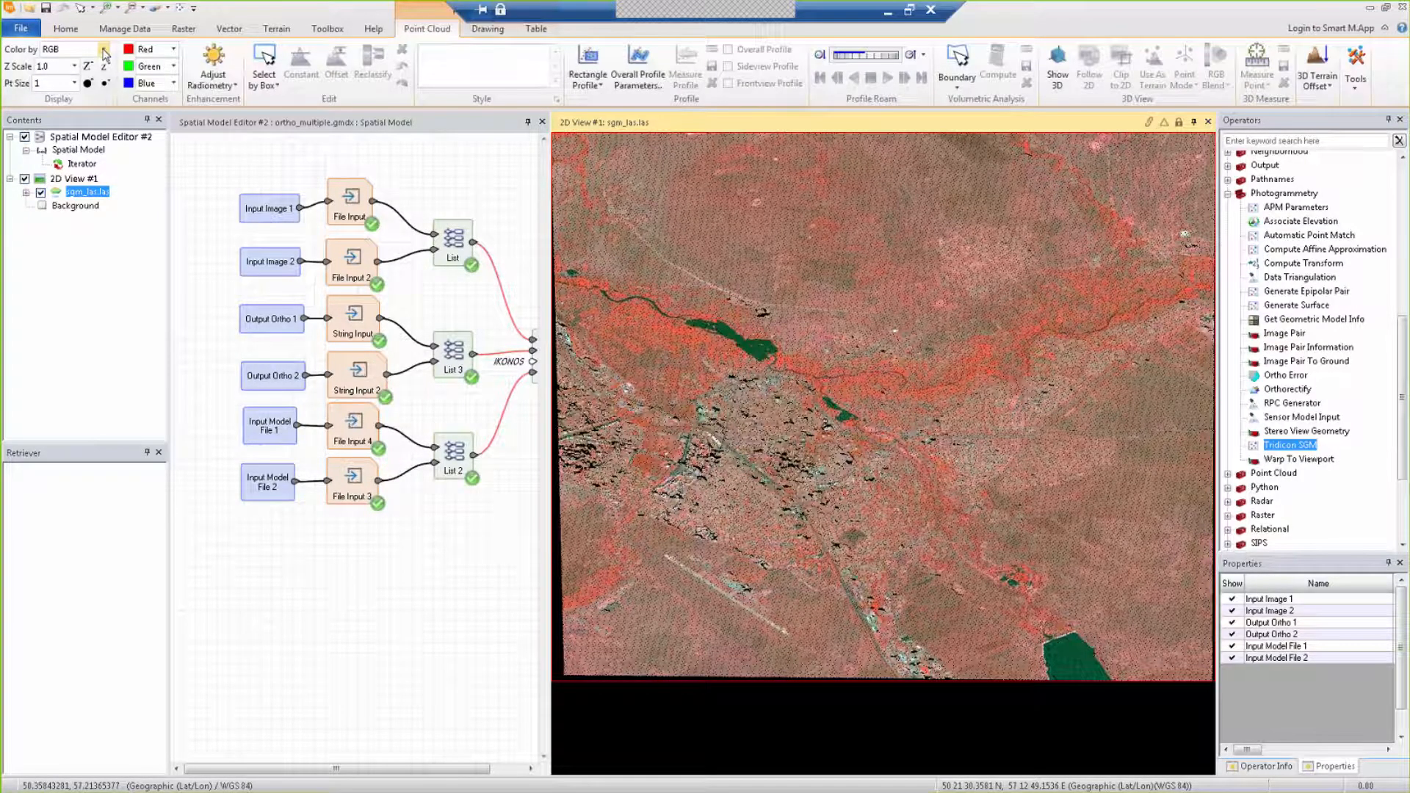
click(105, 50)
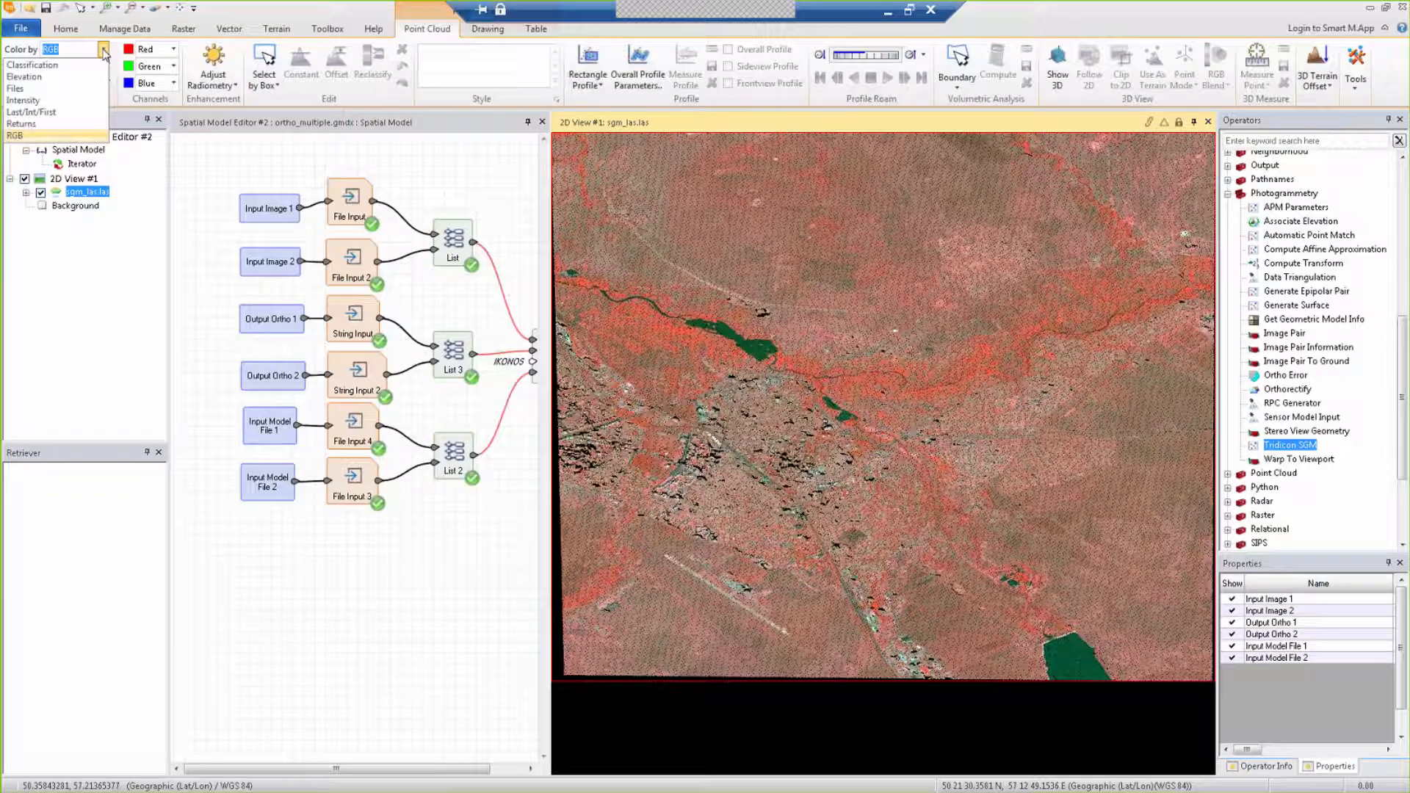
click(24, 77)
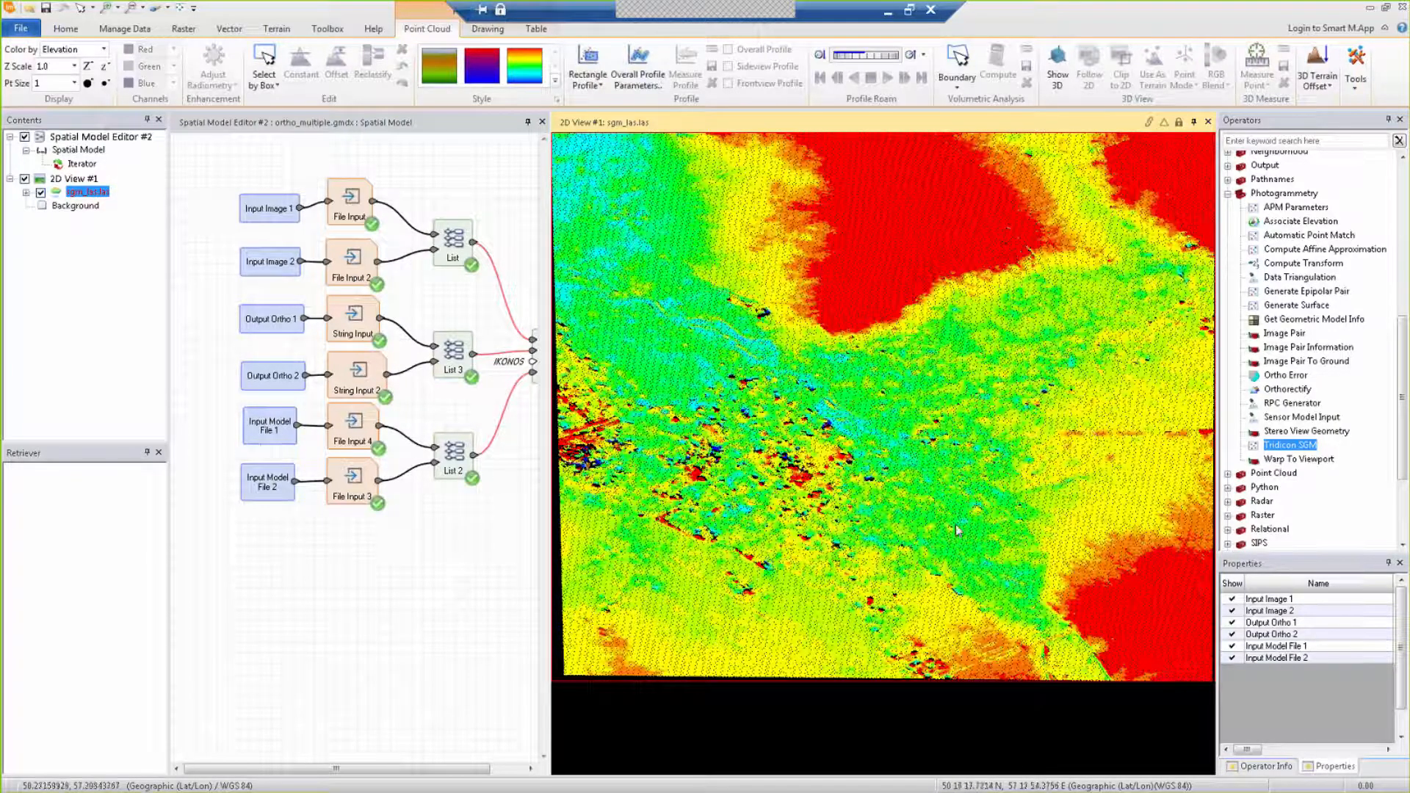
click(1057, 66)
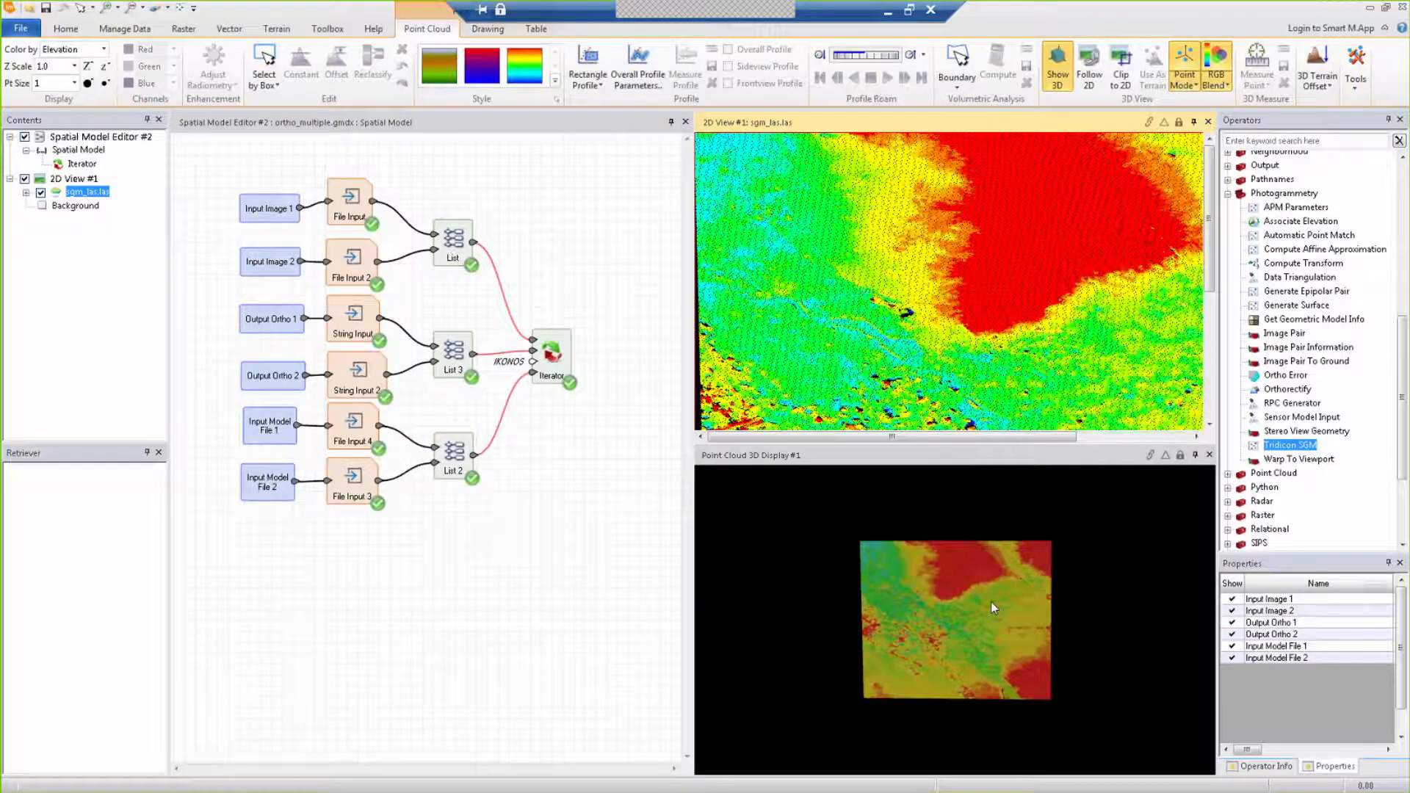
Step: Set the point cloud's Z scale to 10.0 and inspect its relief close up from a low side angle in the 3D display
click(74, 66)
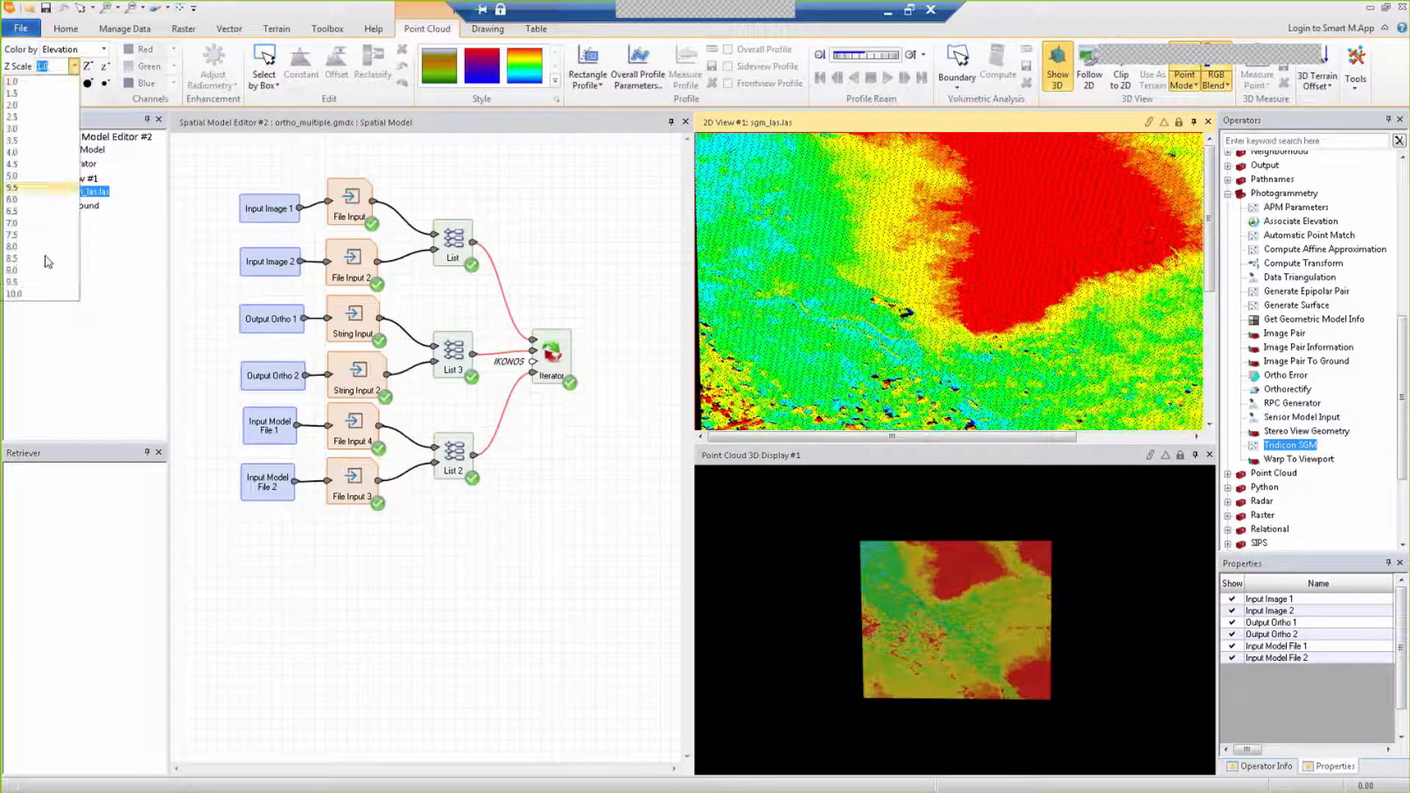
click(27, 294)
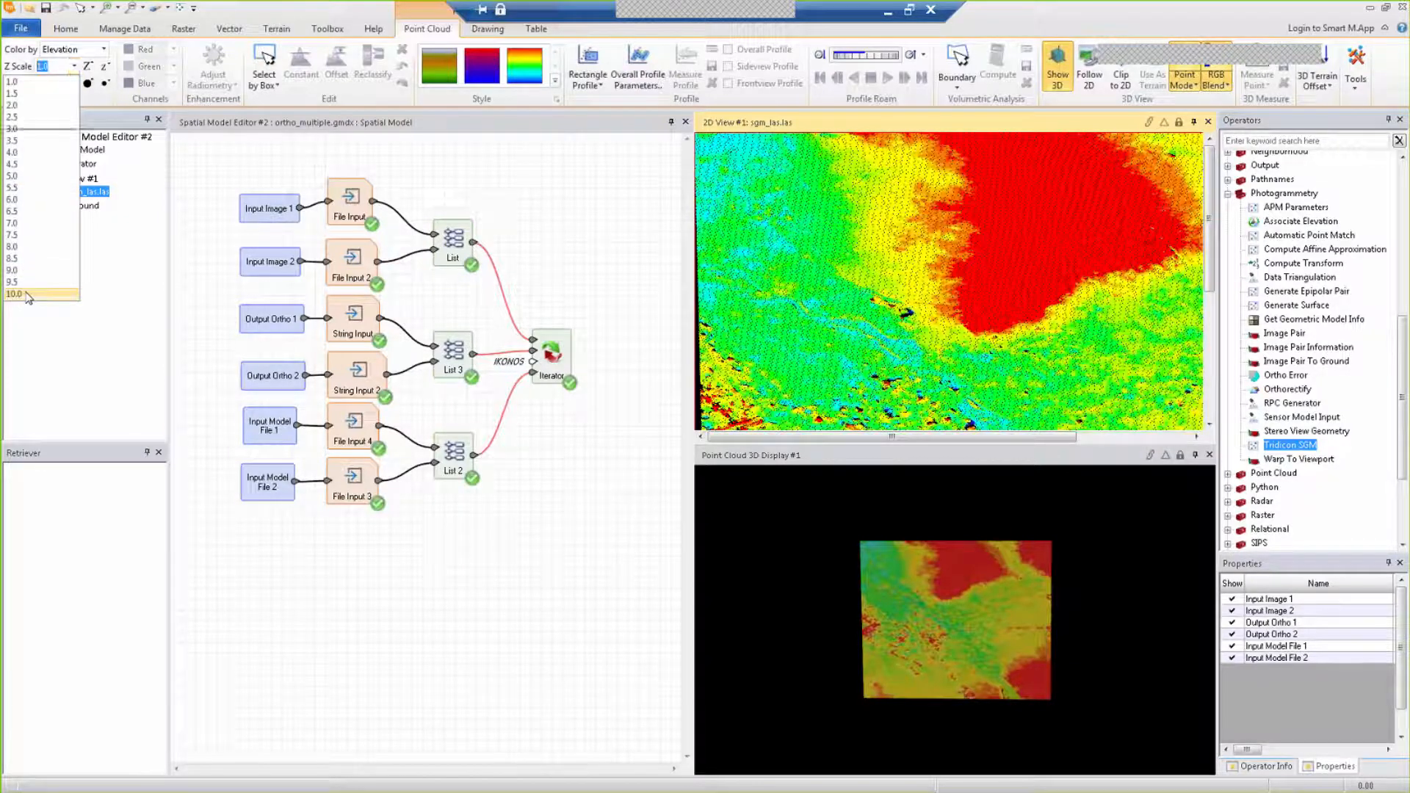
click(975, 630)
drag(975, 630, 929, 615)
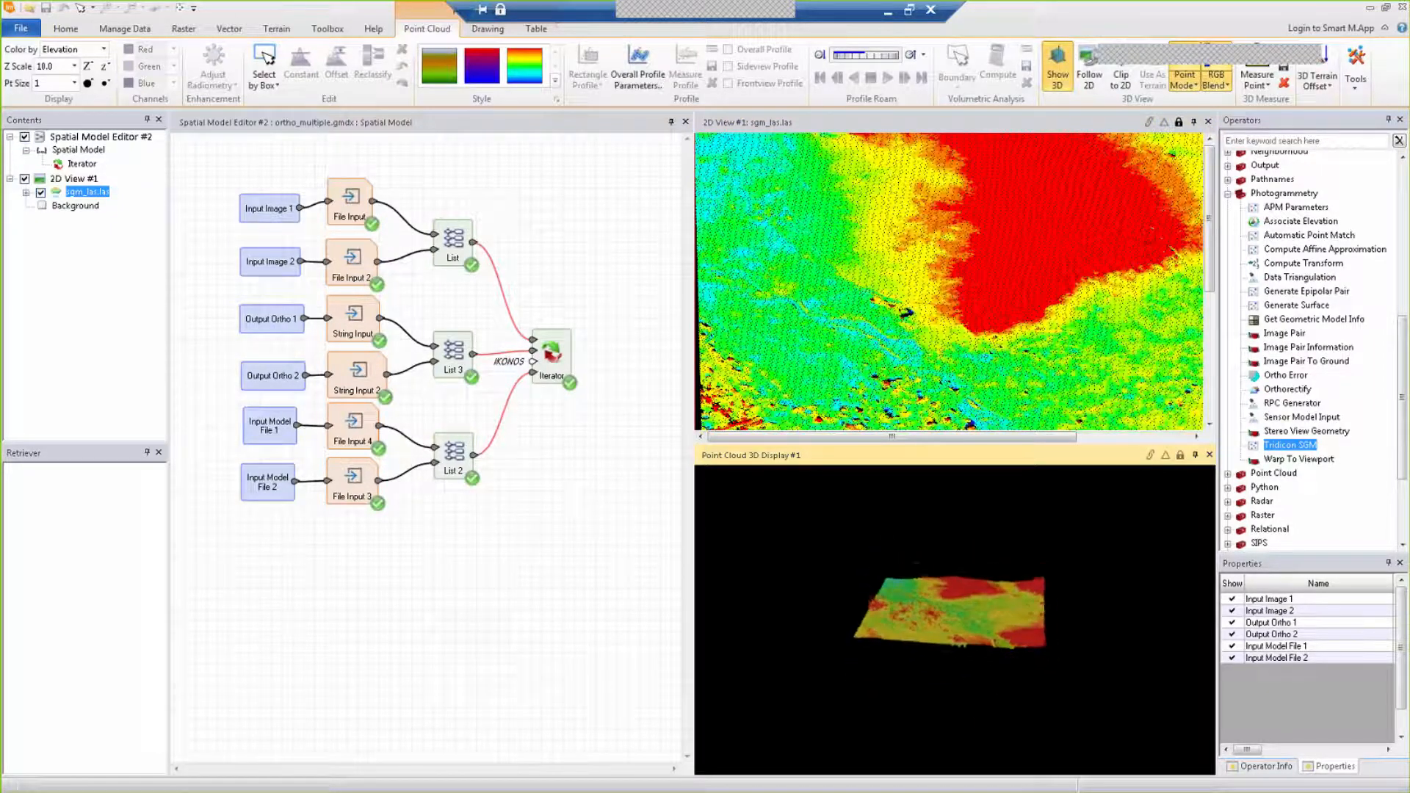
drag(1014, 605, 1010, 640)
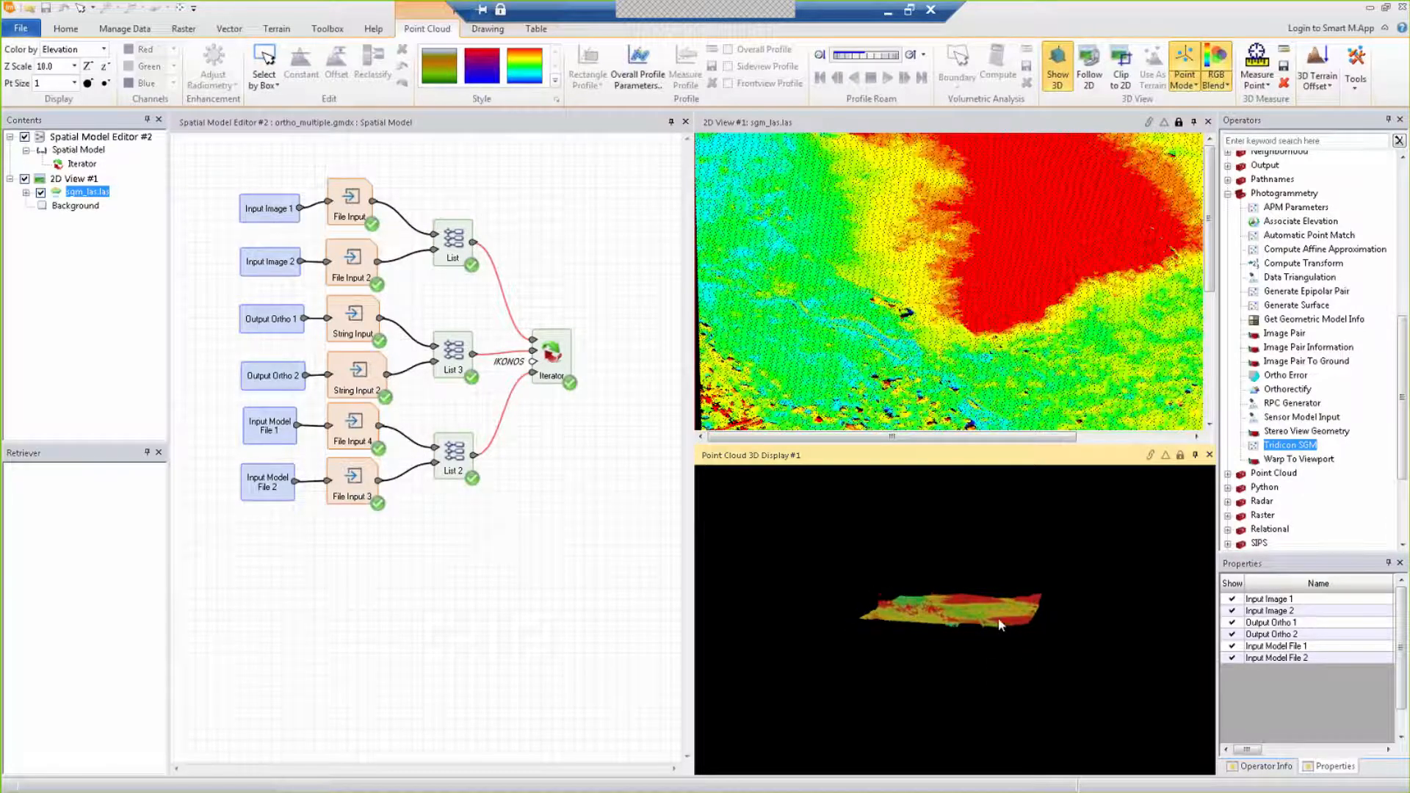
scroll(962, 609, up, 5)
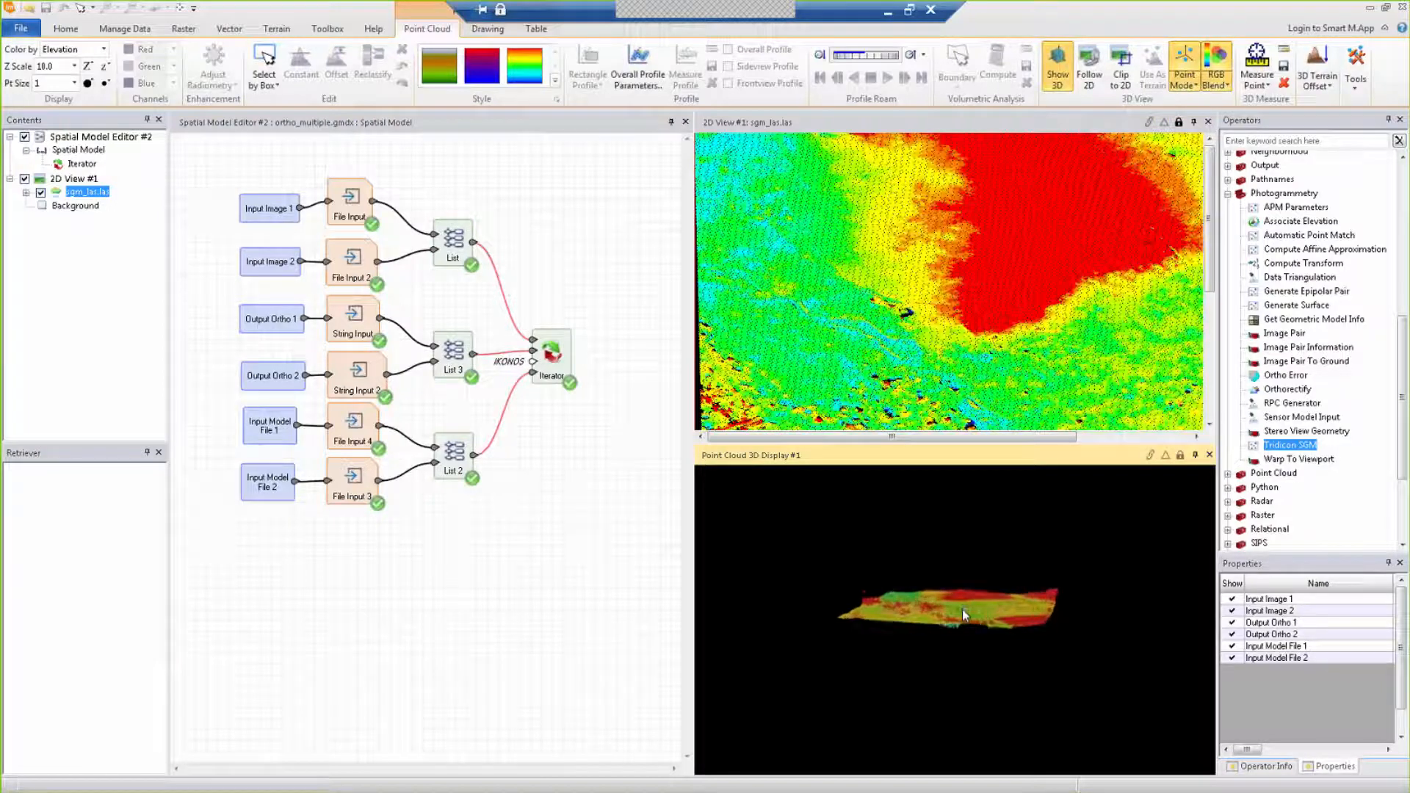
scroll(962, 609, up, 5)
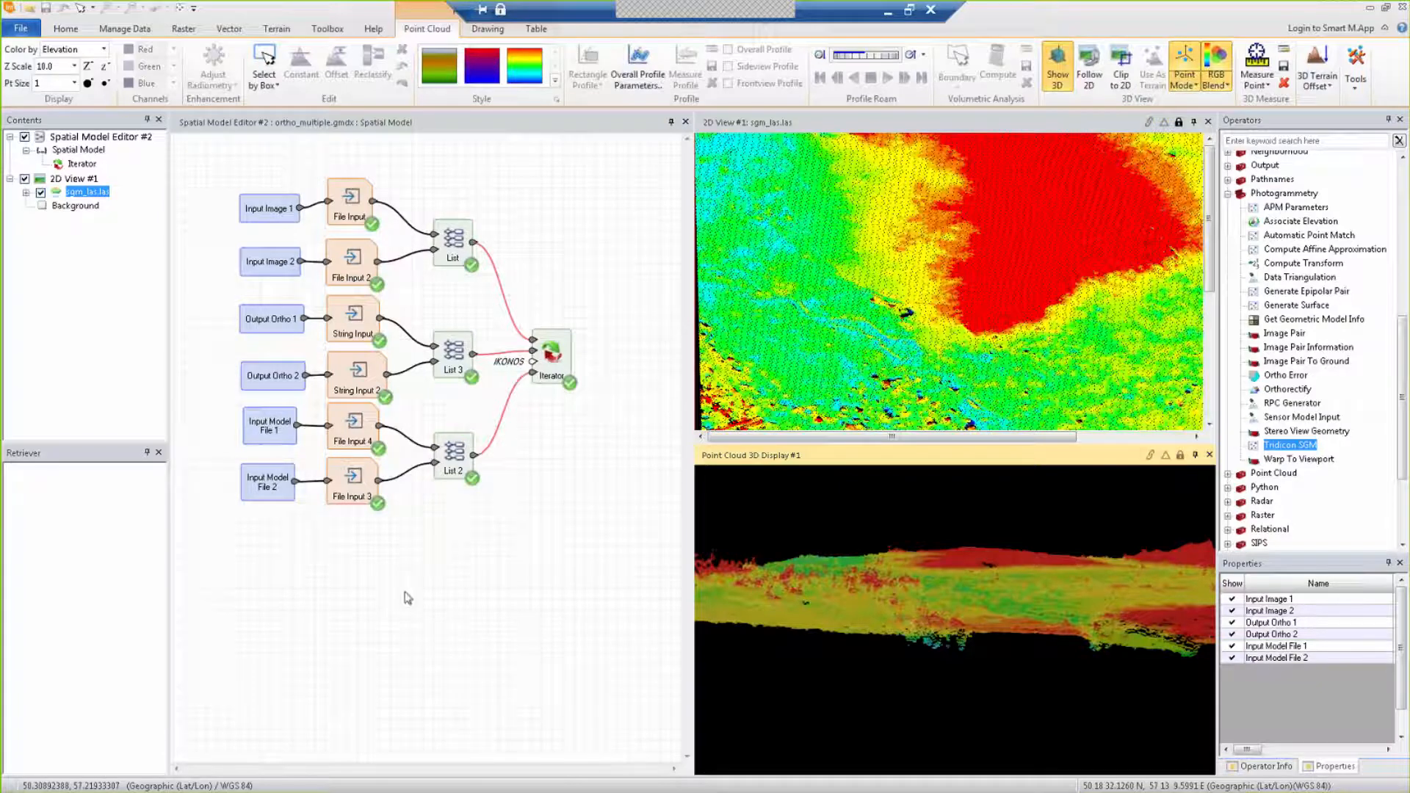
Step: Switch to the file browser window and look through the results_with_gcps folder and its output subfolder
key(alt+Tab)
key(alt+Tab)
key(alt+Tab)
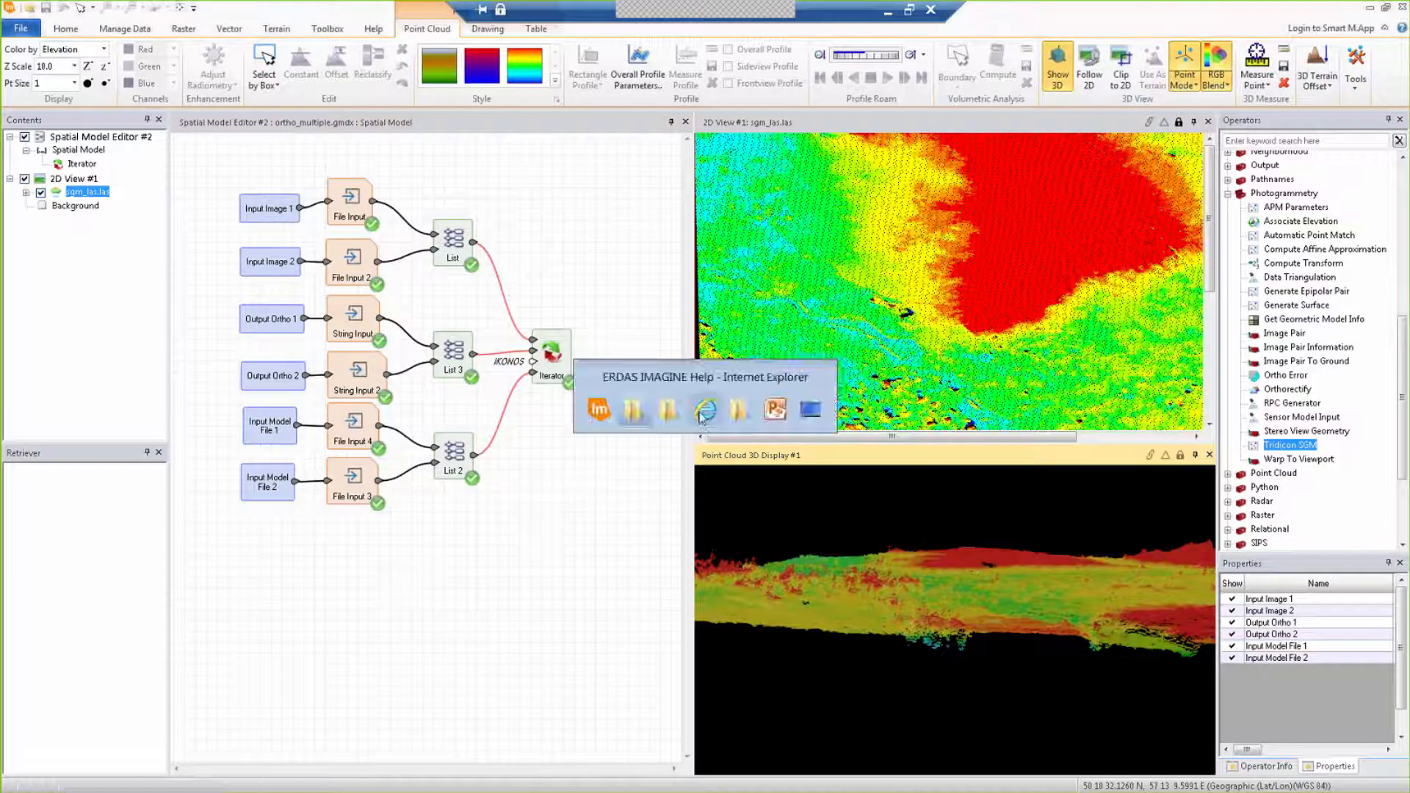
click(634, 412)
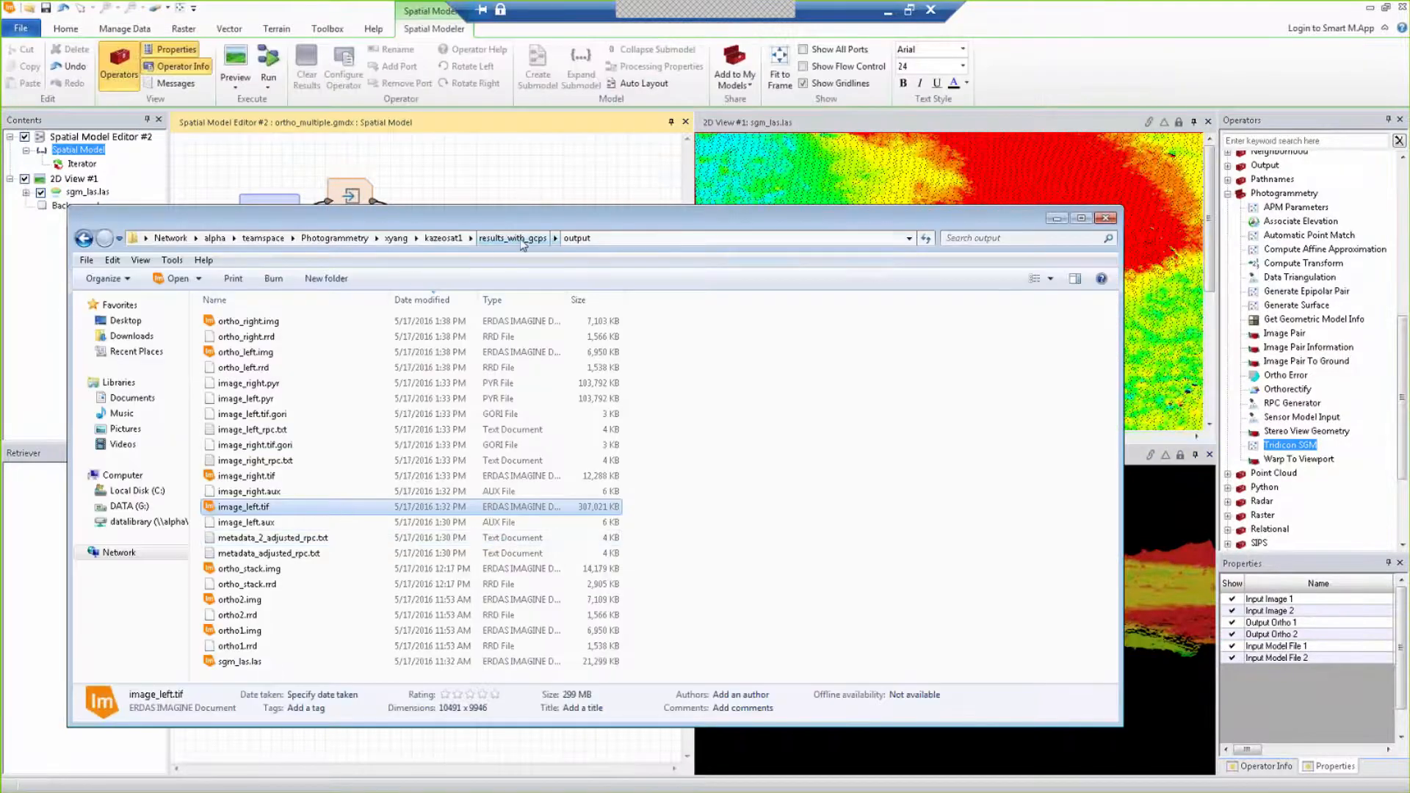
click(523, 239)
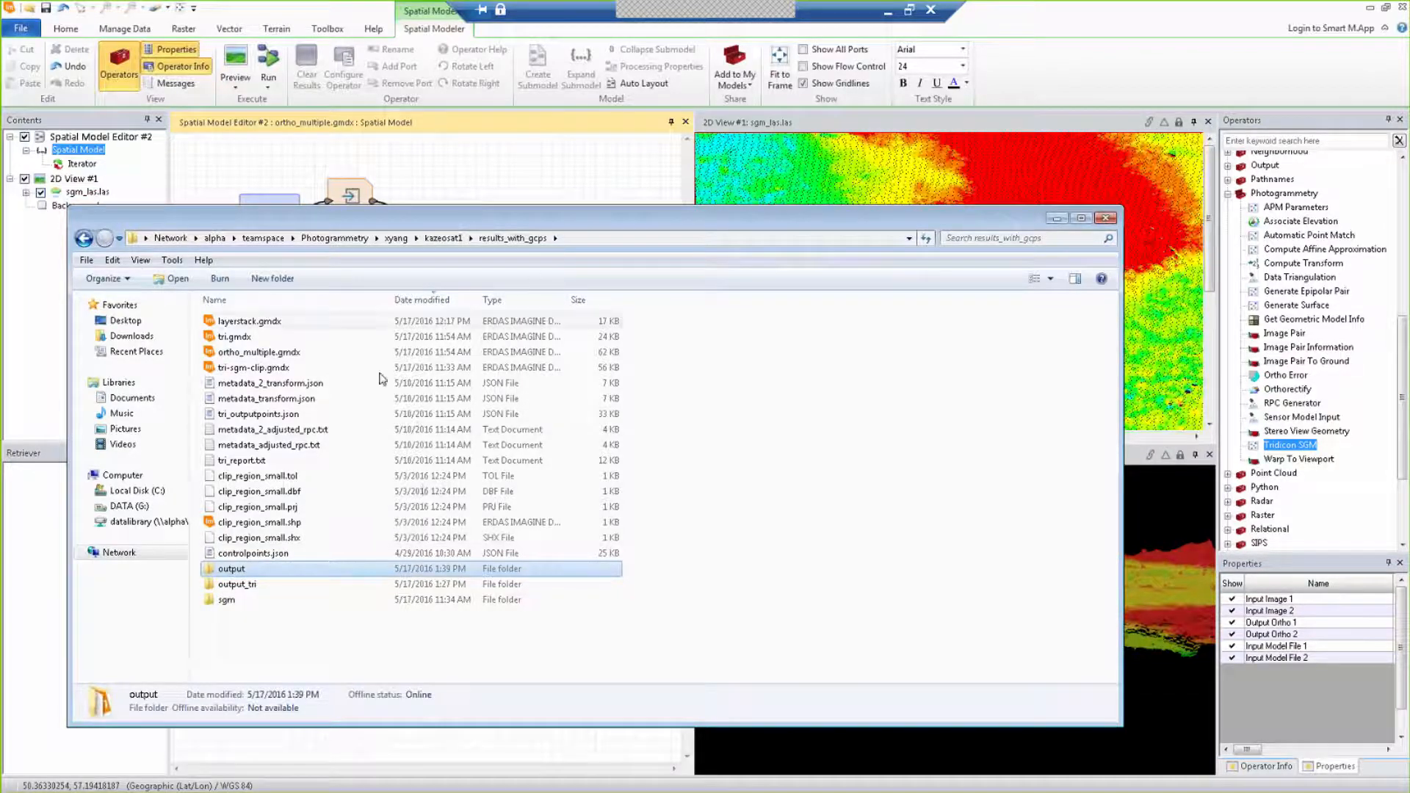
drag(514, 220, 610, 186)
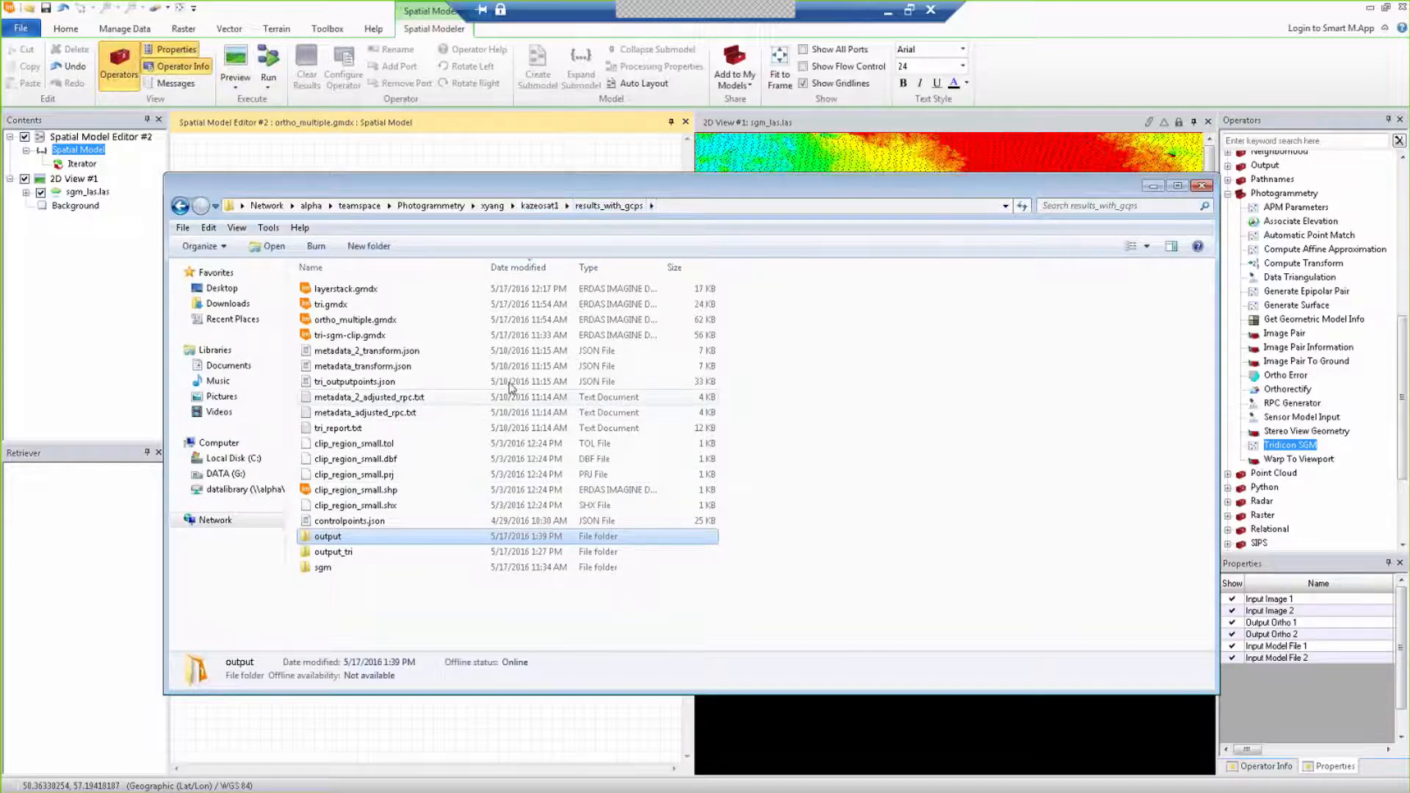
double_click(354, 539)
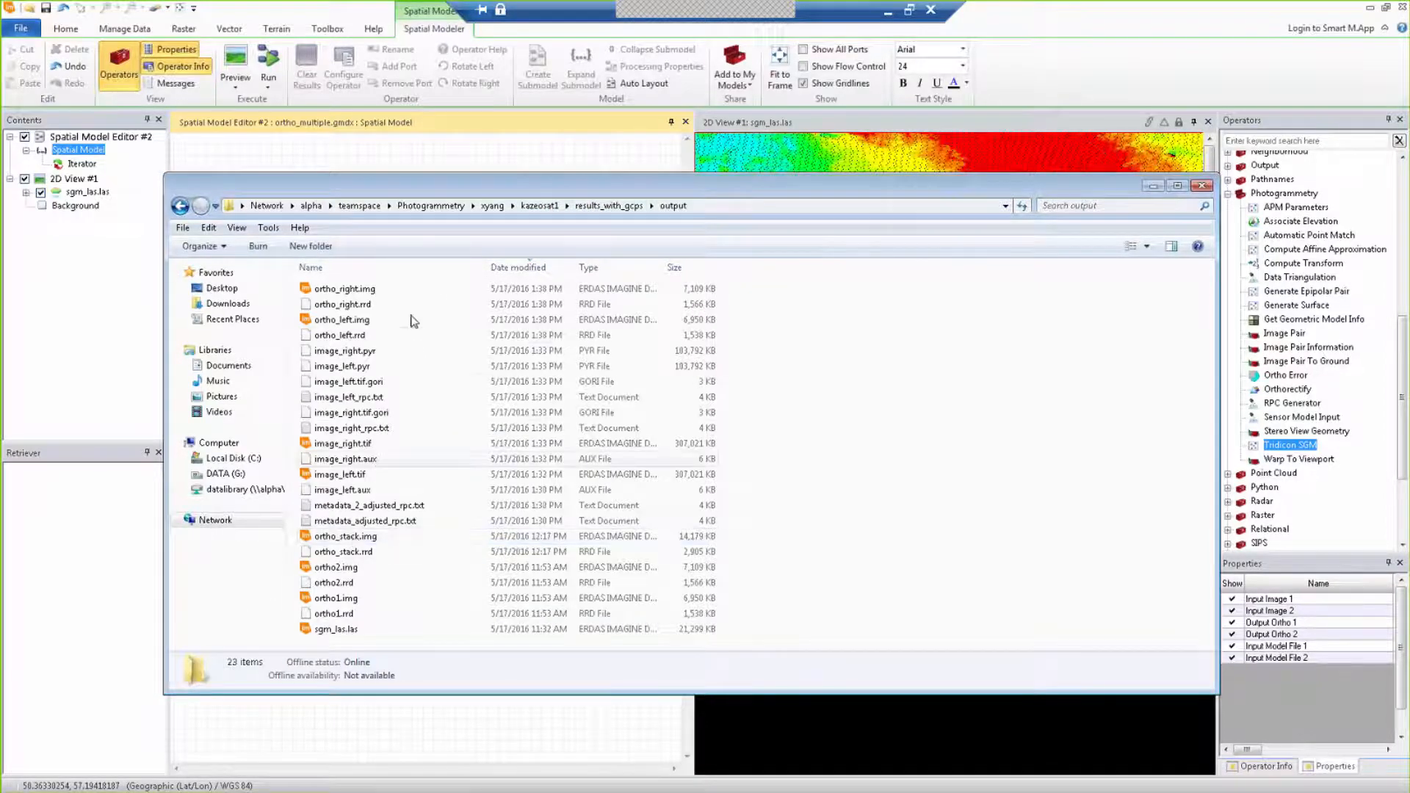
Step: Check the ortho_right.img and ortho_left.img files in the output folder, then minimize the file browser
click(365, 294)
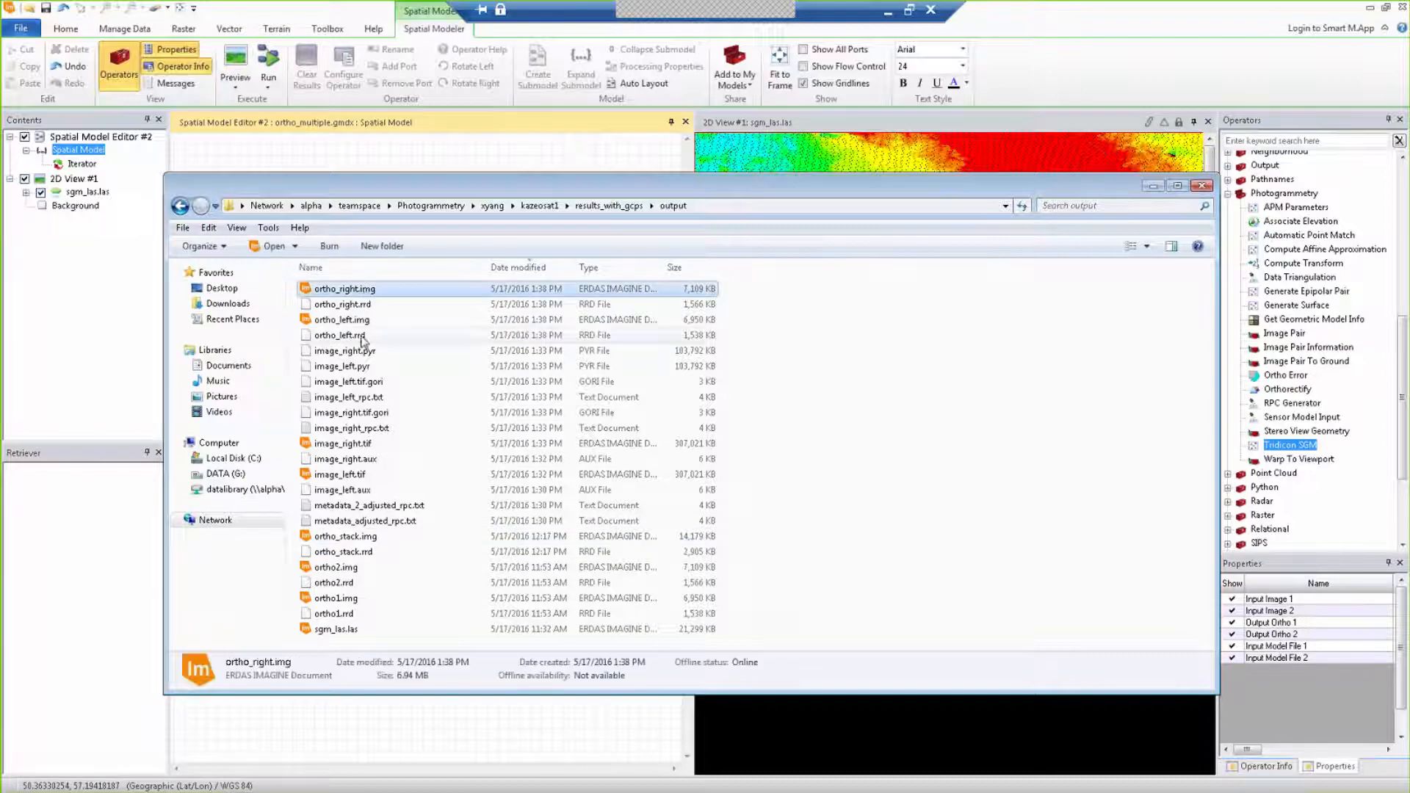
click(356, 307)
click(355, 293)
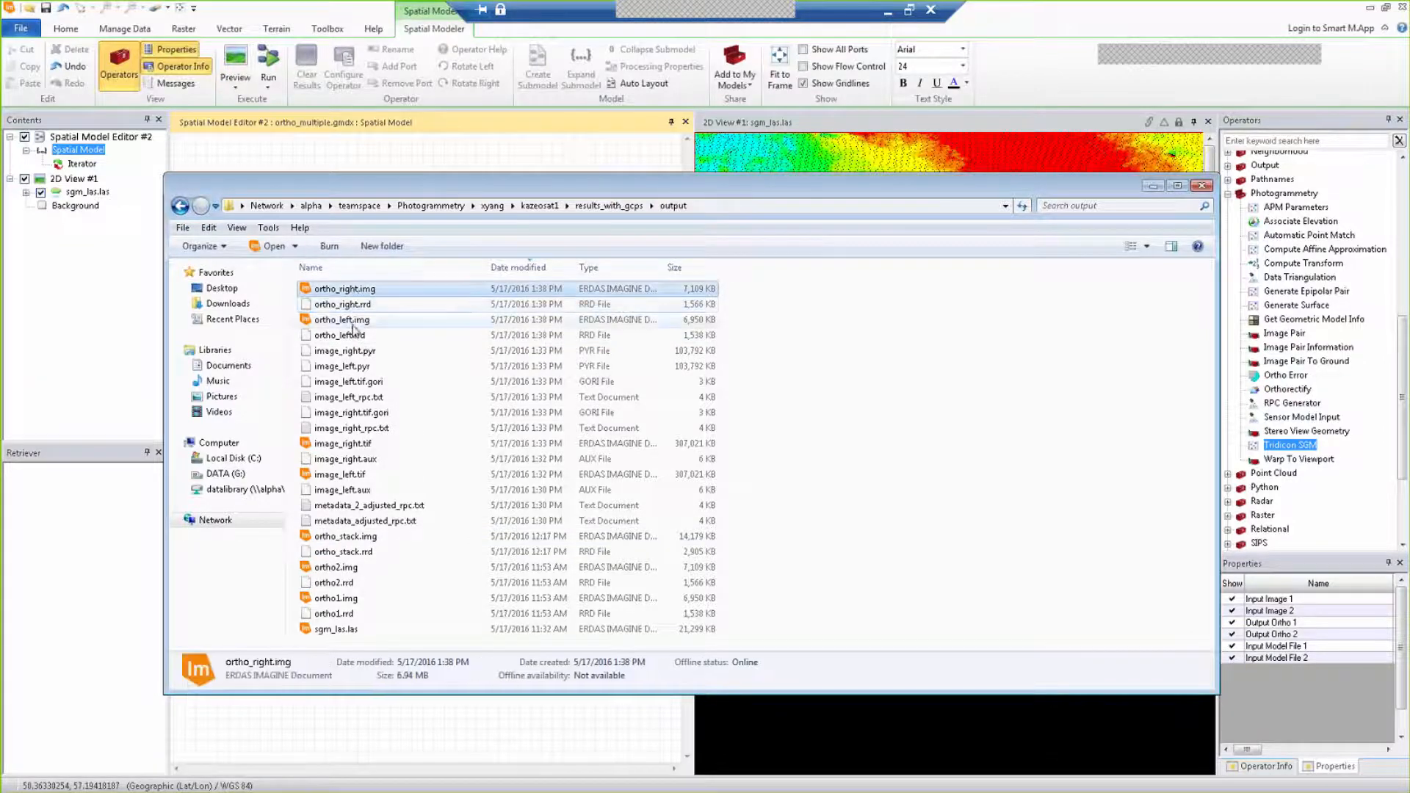
click(356, 320)
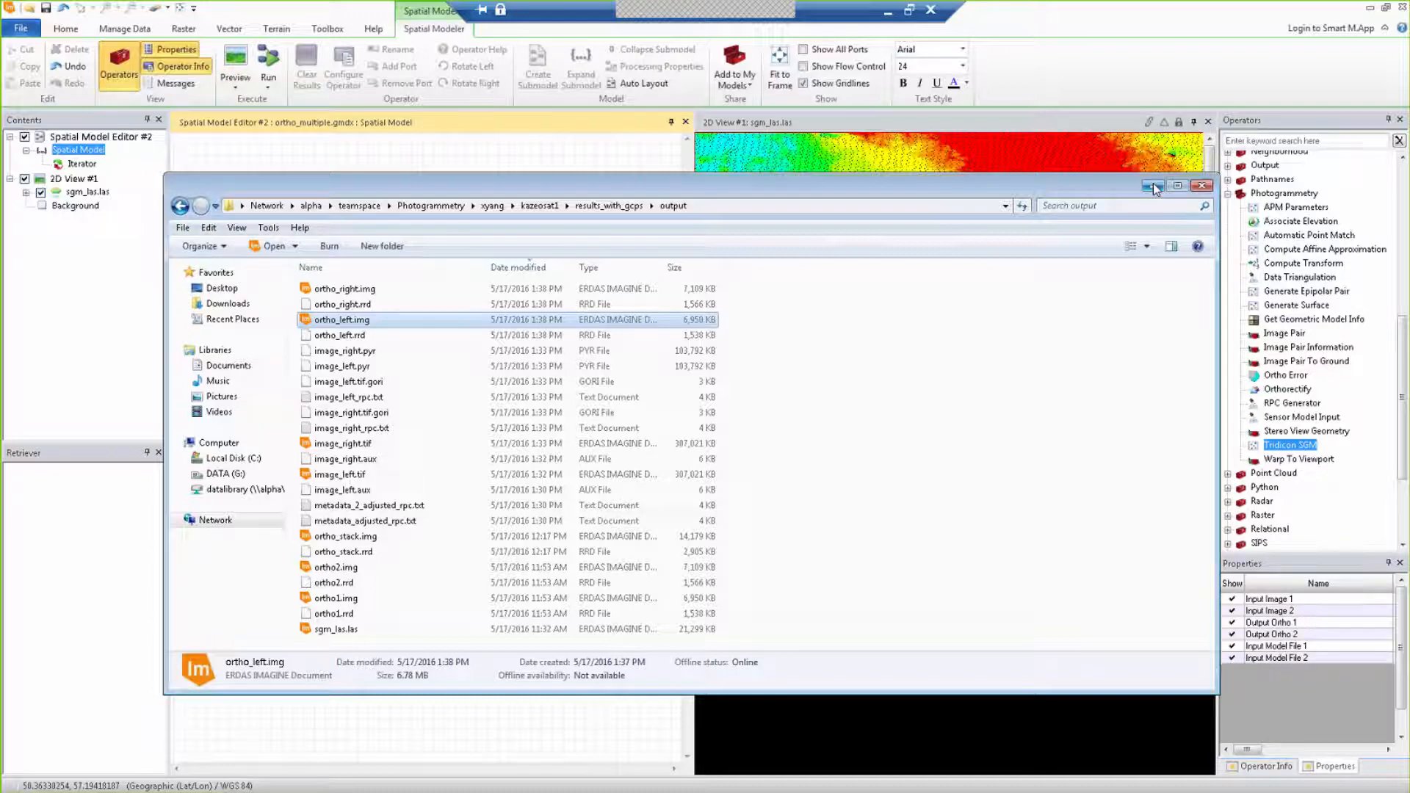
click(1154, 188)
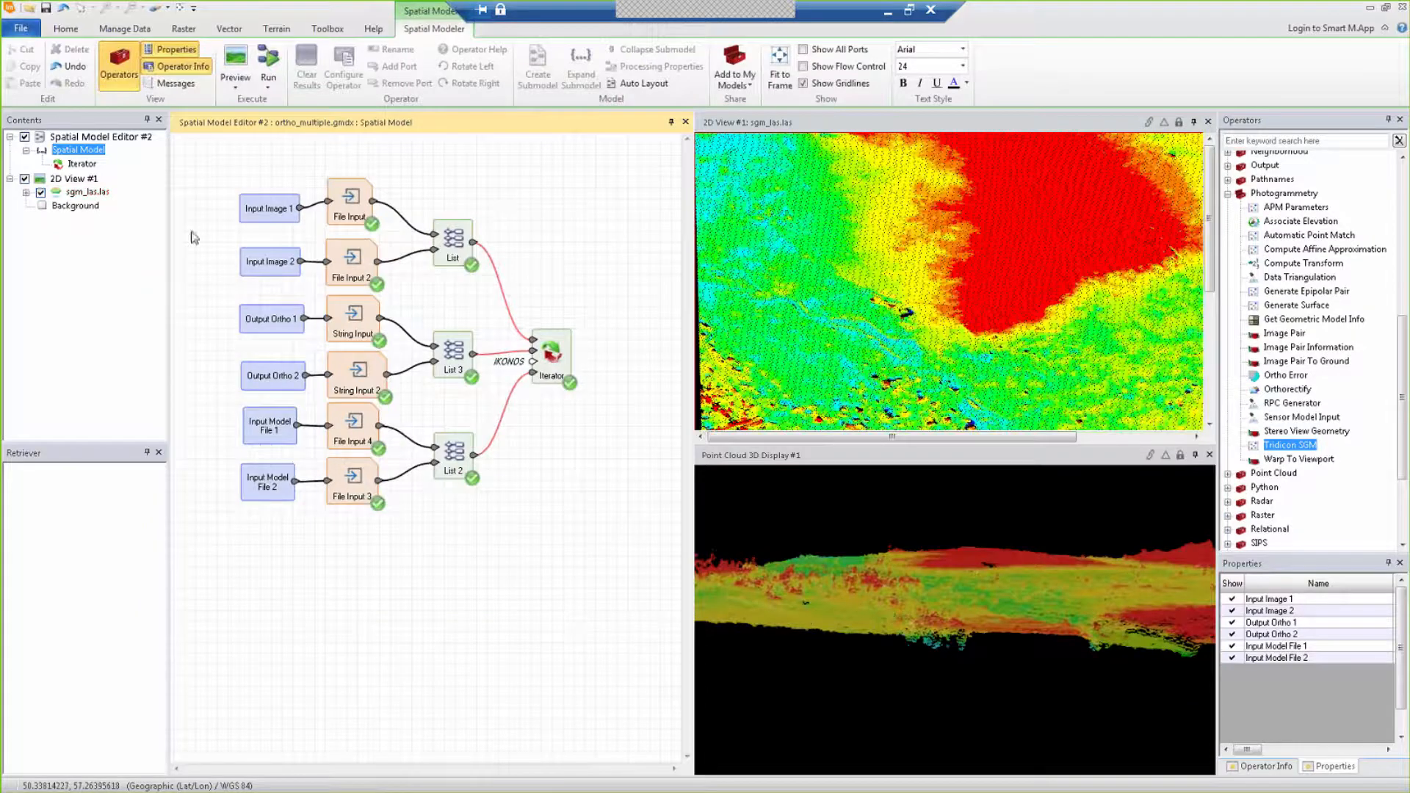
Step: Begin opening a spatial model, discarding the changes to ortho_multiple.gmdx, and go to the recent directory that holds the kazeosat1 folder
click(21, 28)
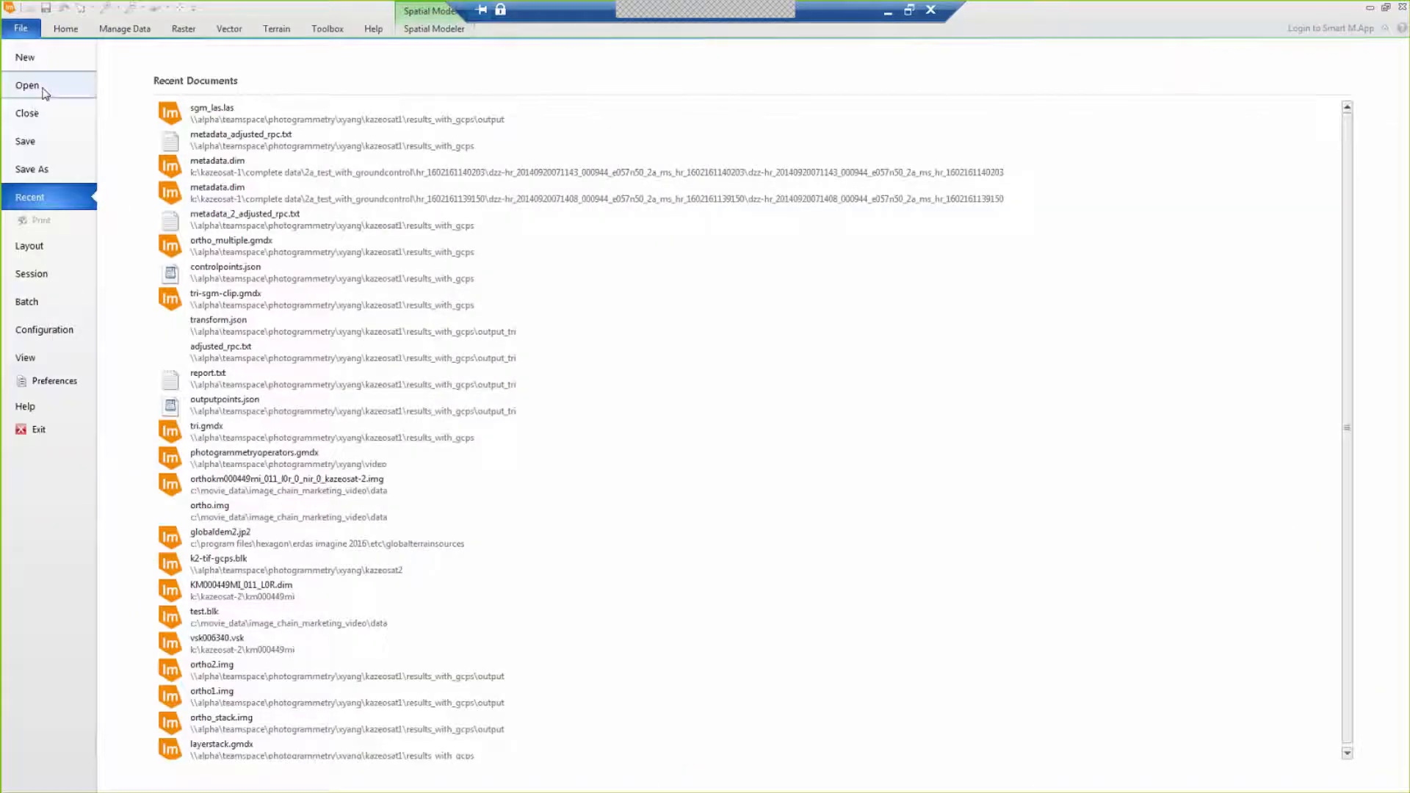
click(44, 89)
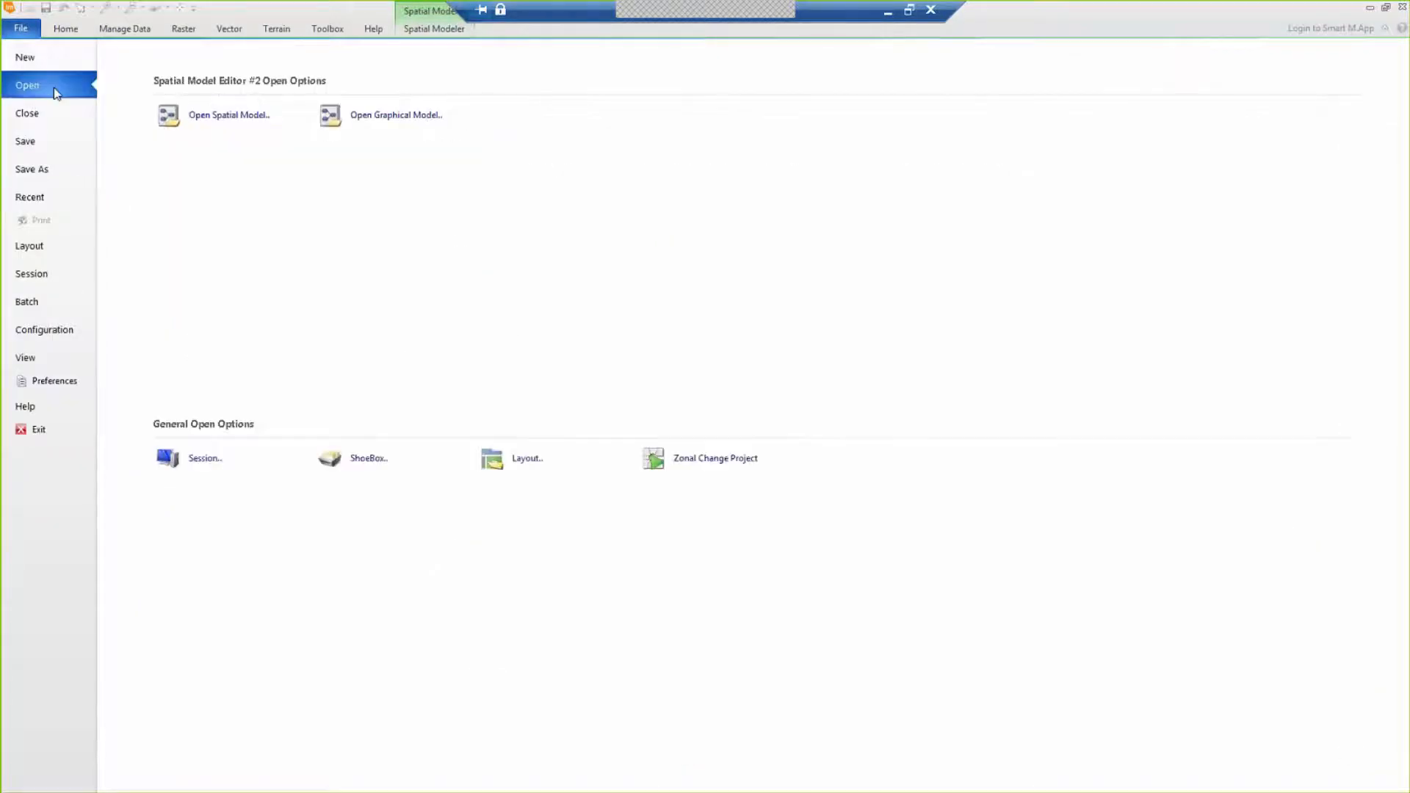
click(224, 116)
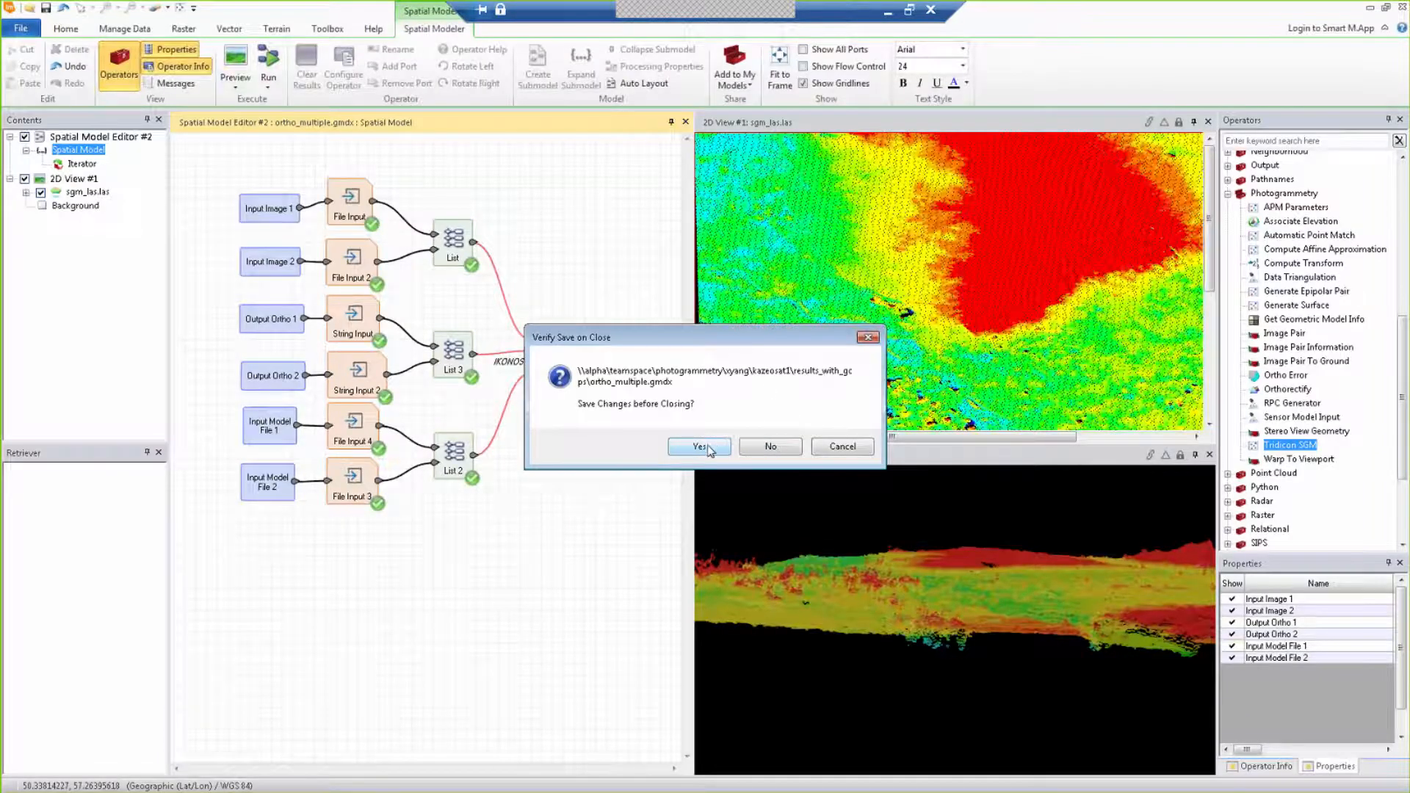
click(769, 447)
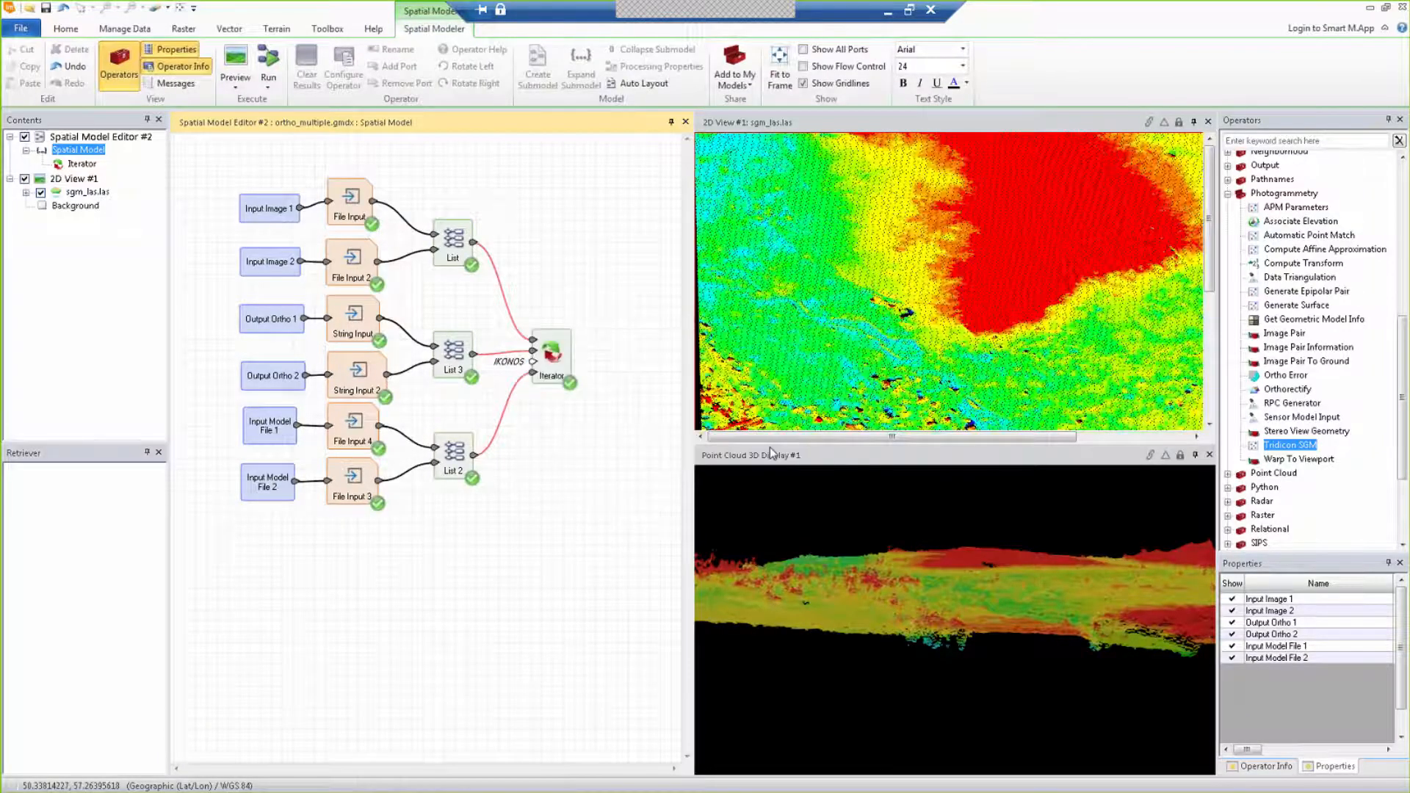
click(854, 426)
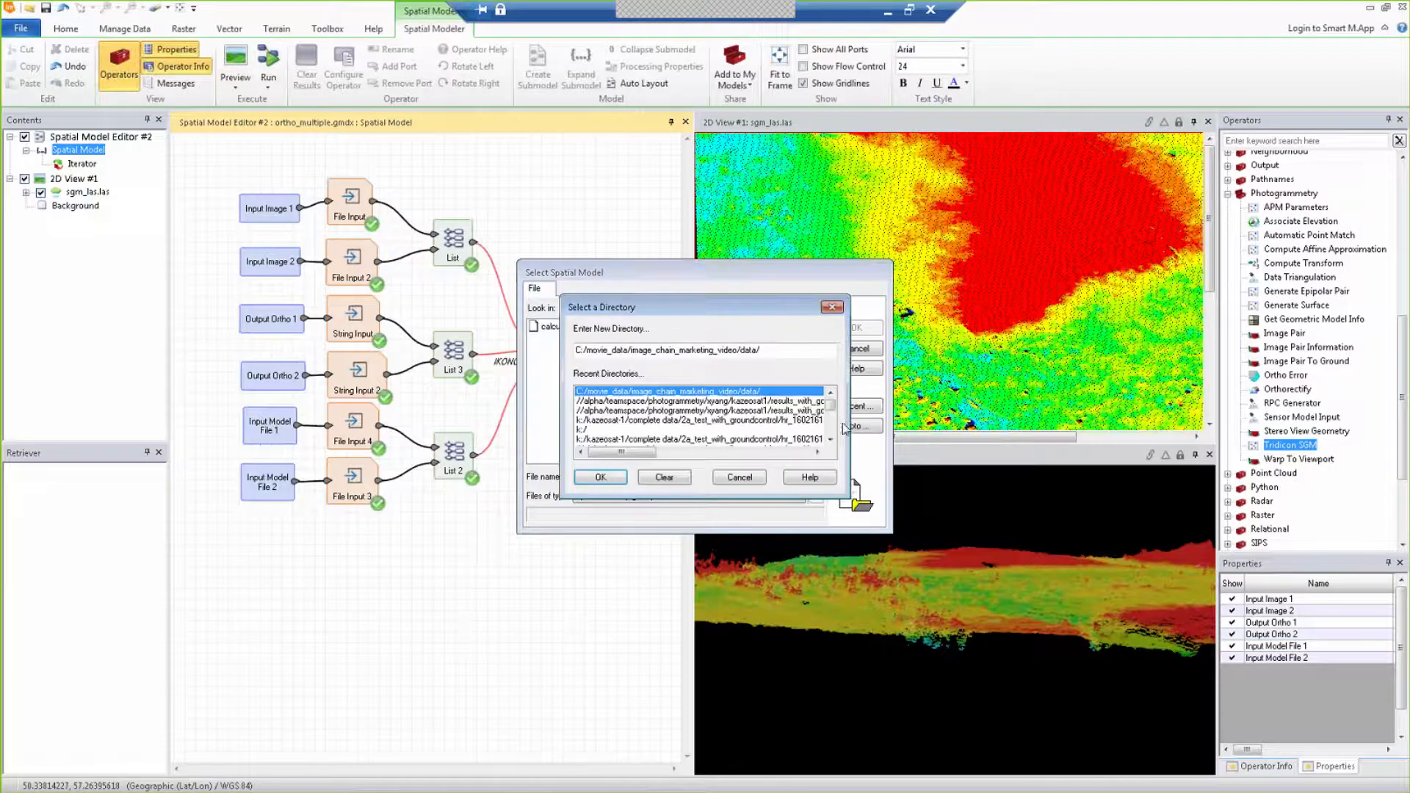
click(829, 426)
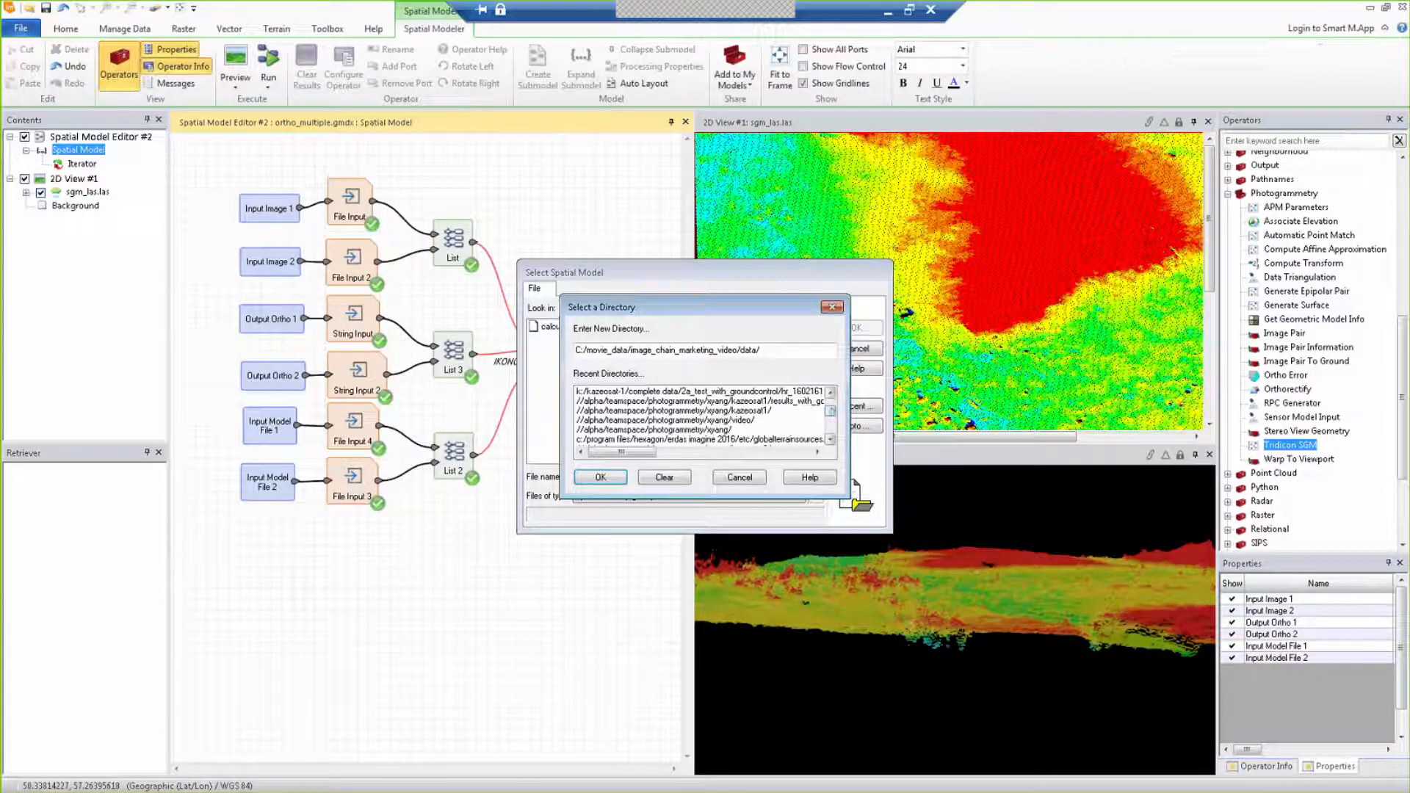
double_click(721, 434)
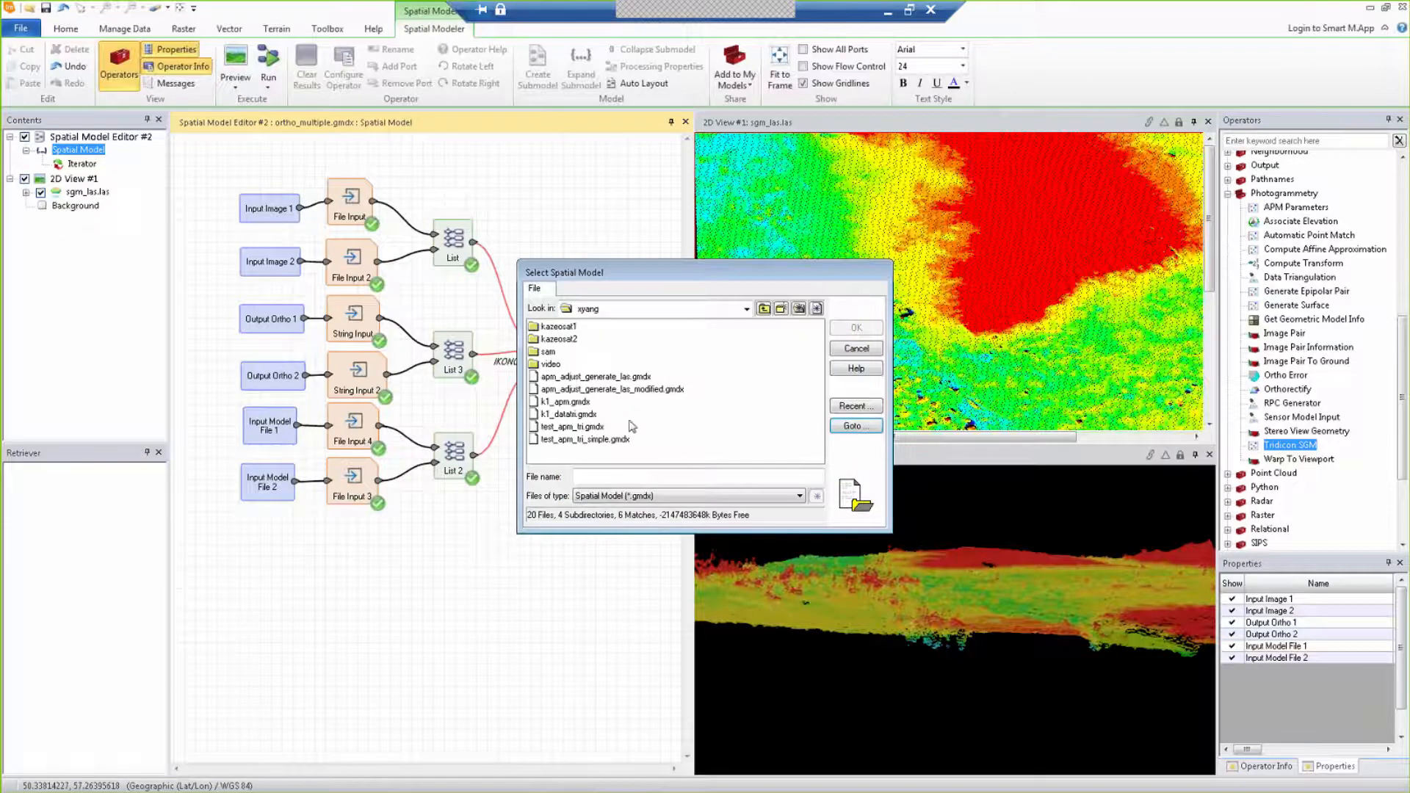
double_click(560, 327)
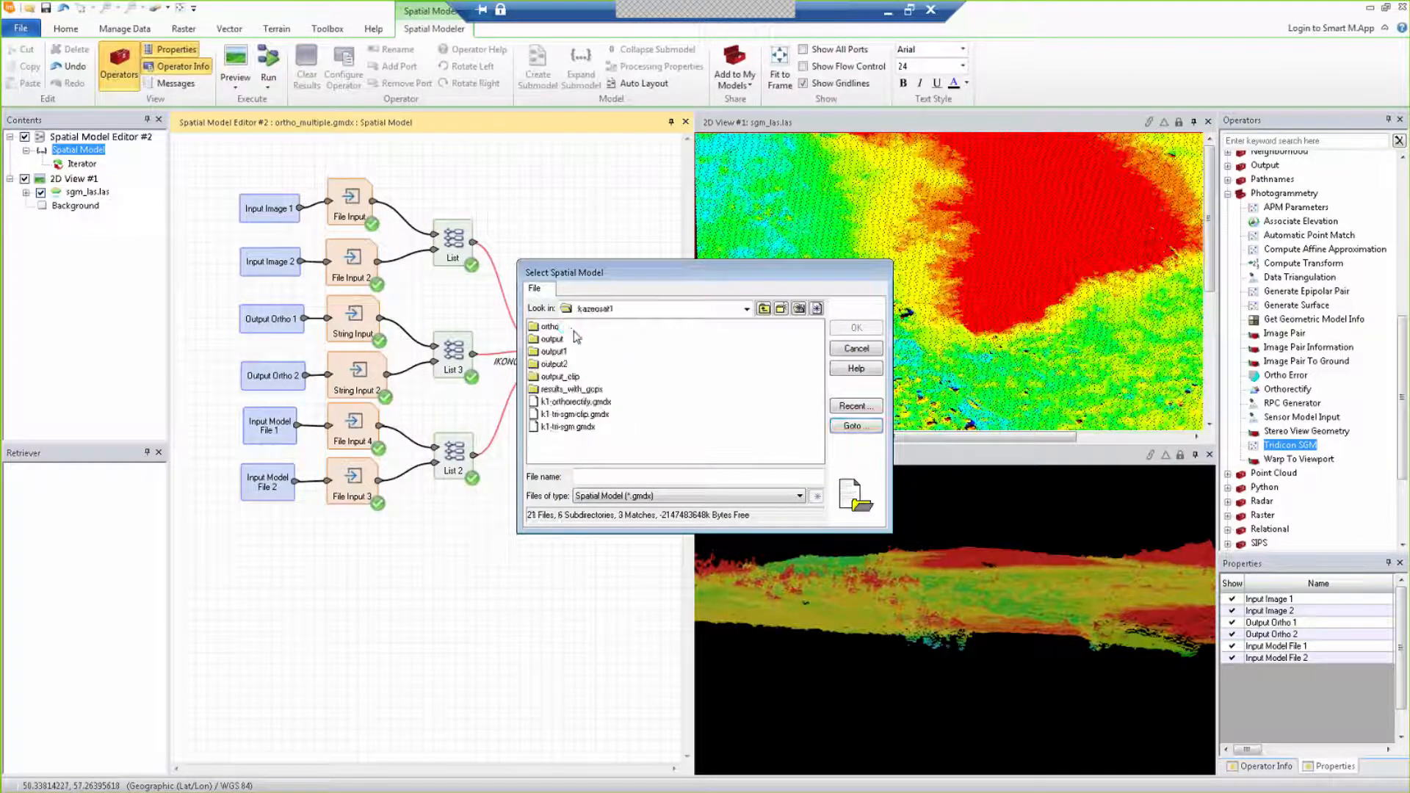
click(764, 308)
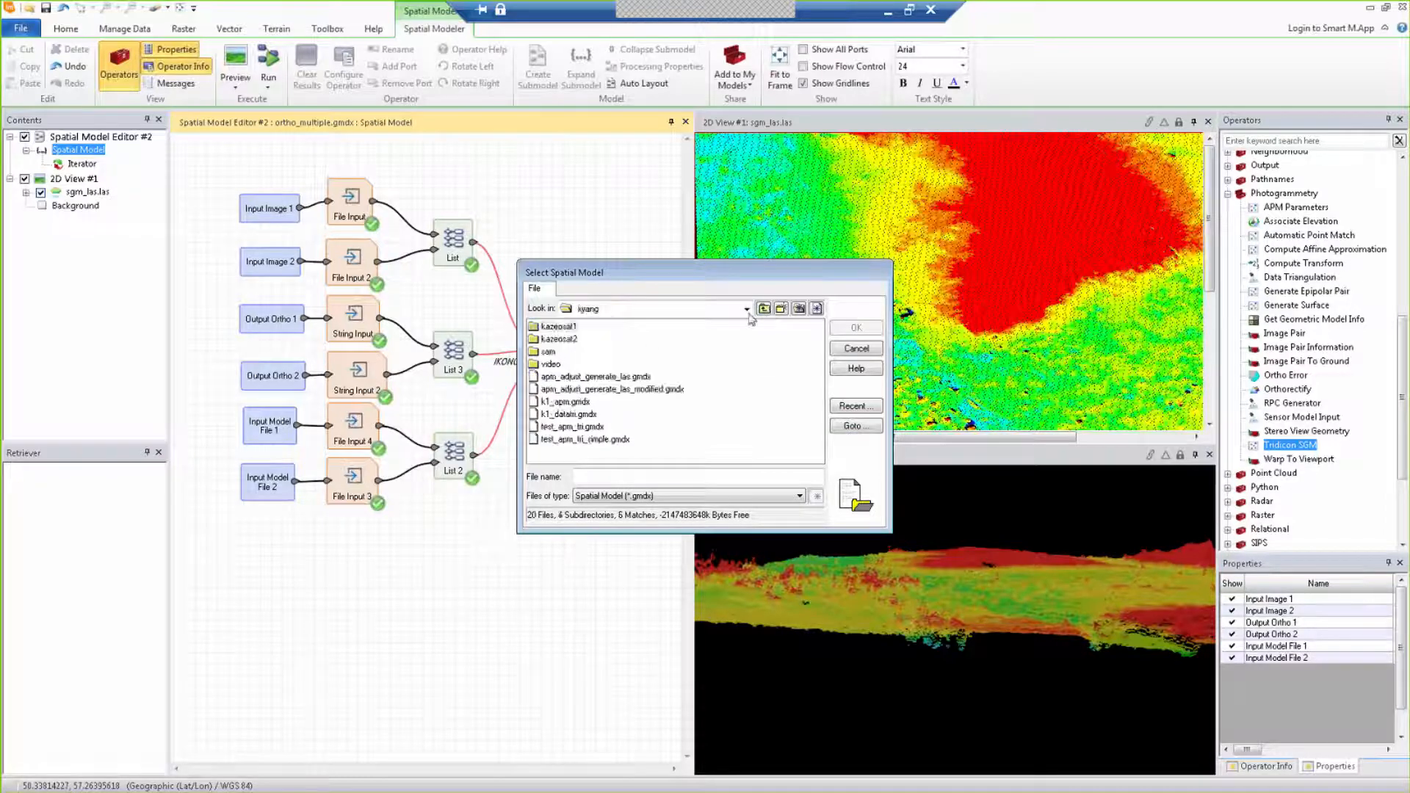
double_click(559, 340)
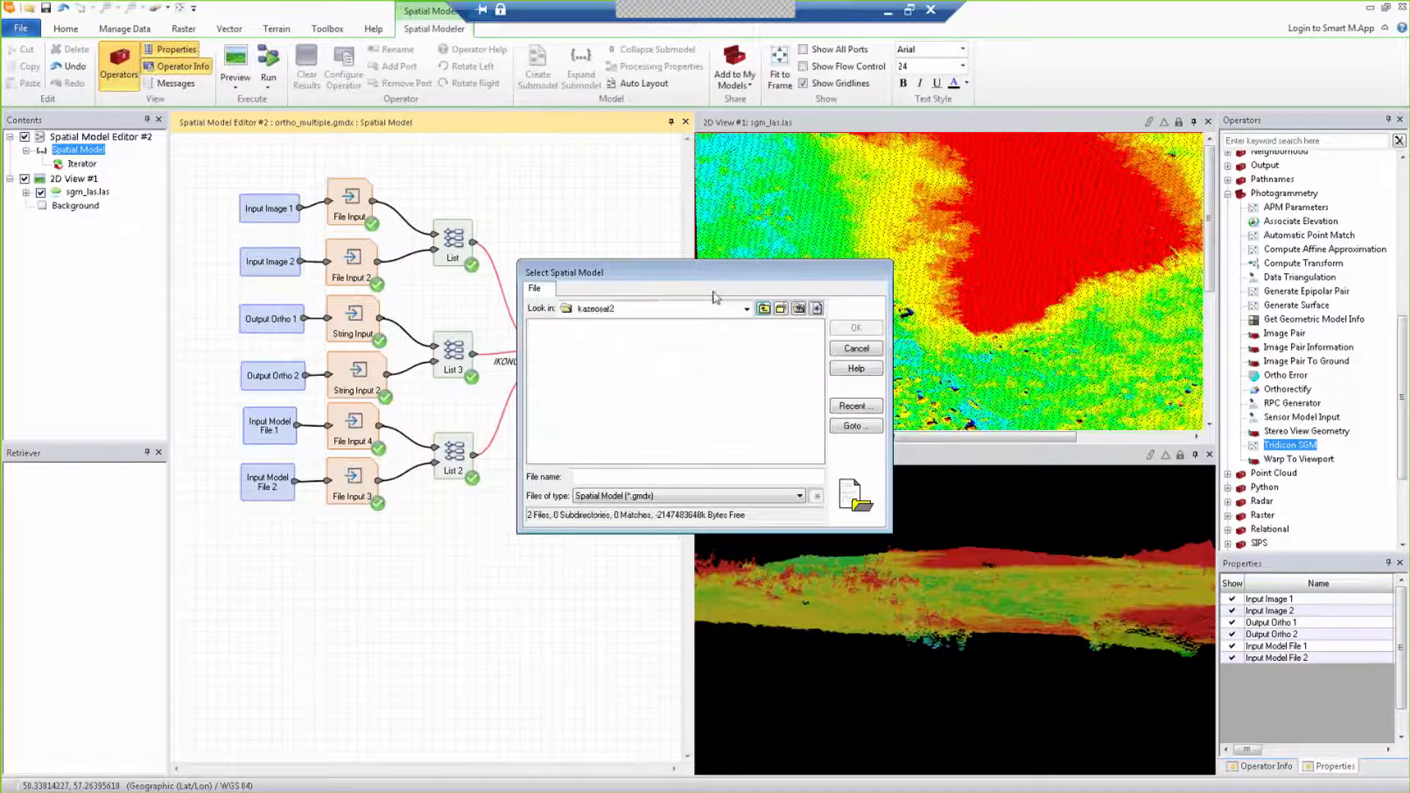
click(764, 309)
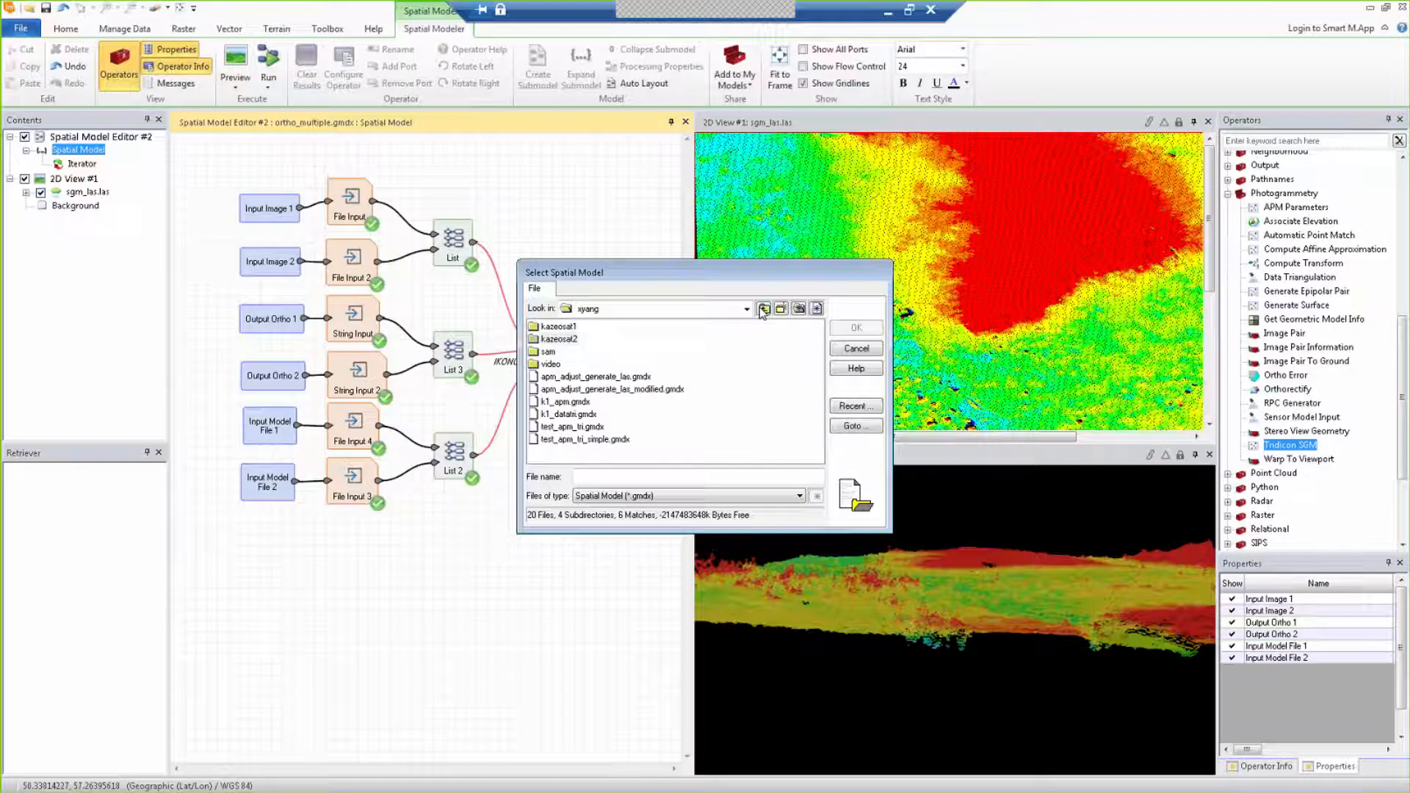
Step: Open the layerstack.gmdx spatial model from the results_with_gcps folder inside kazeosat1
click(570, 327)
double_click(571, 328)
click(577, 389)
double_click(577, 389)
click(572, 364)
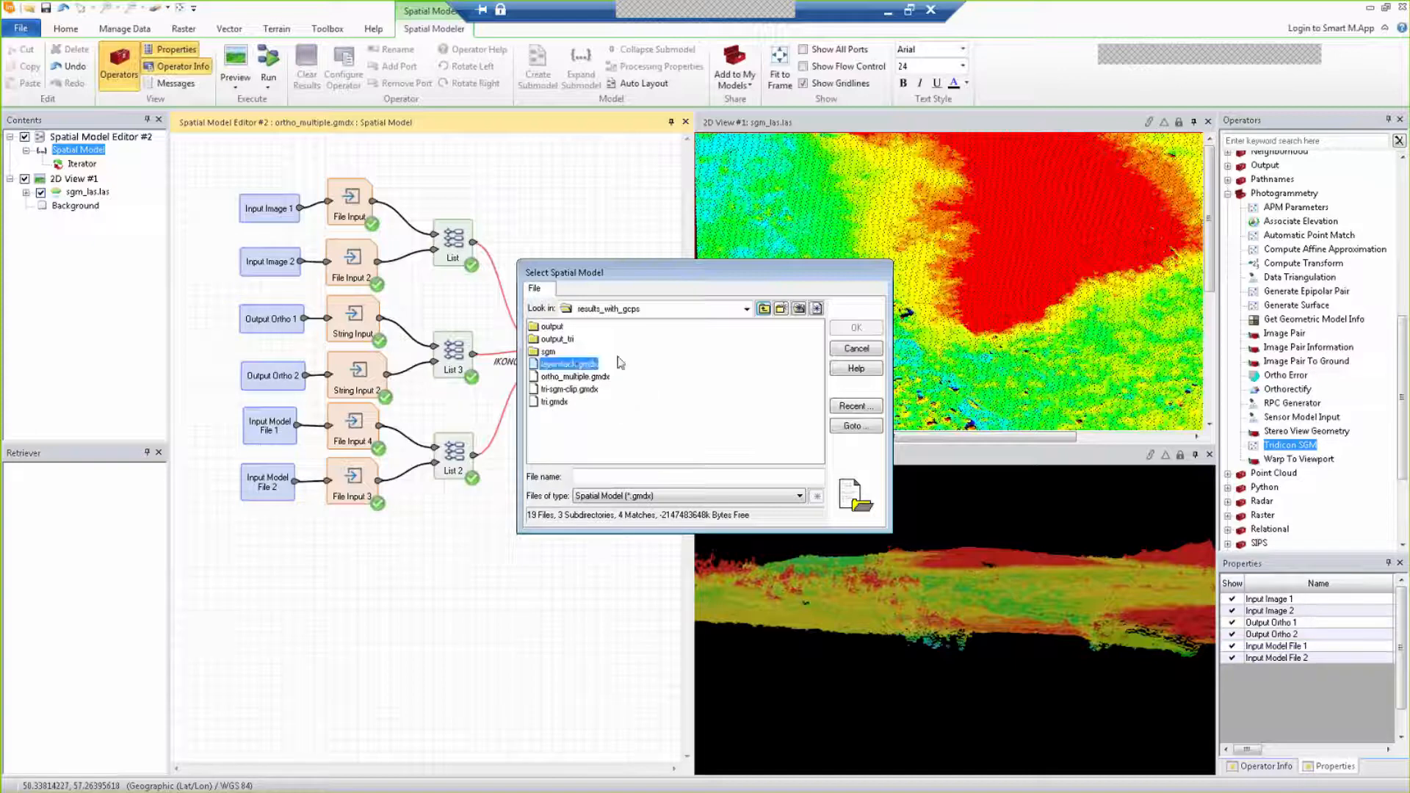
click(856, 328)
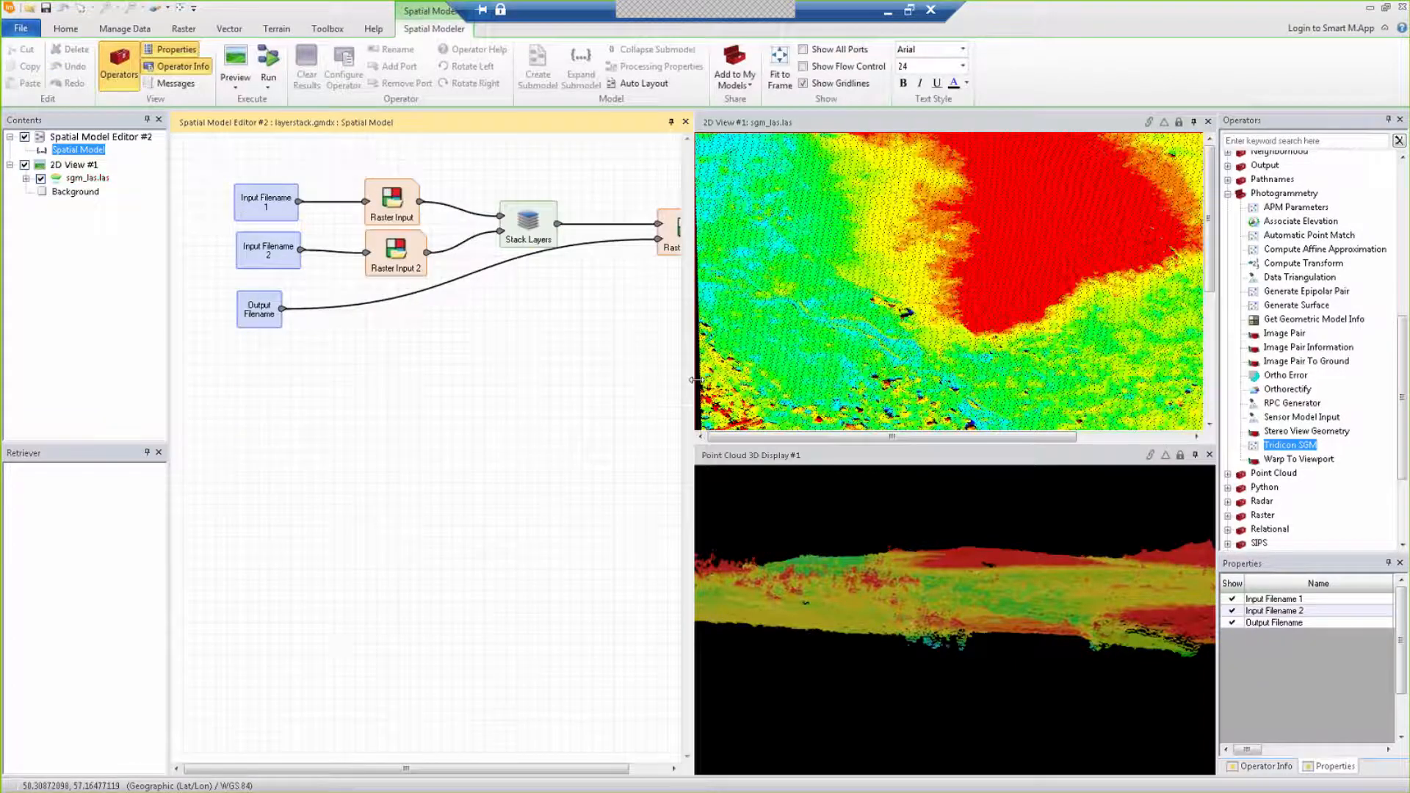
Step: Examine the layerstack model's input filename ports, its two Raster Input operators and the Stack Layers operator
click(862, 376)
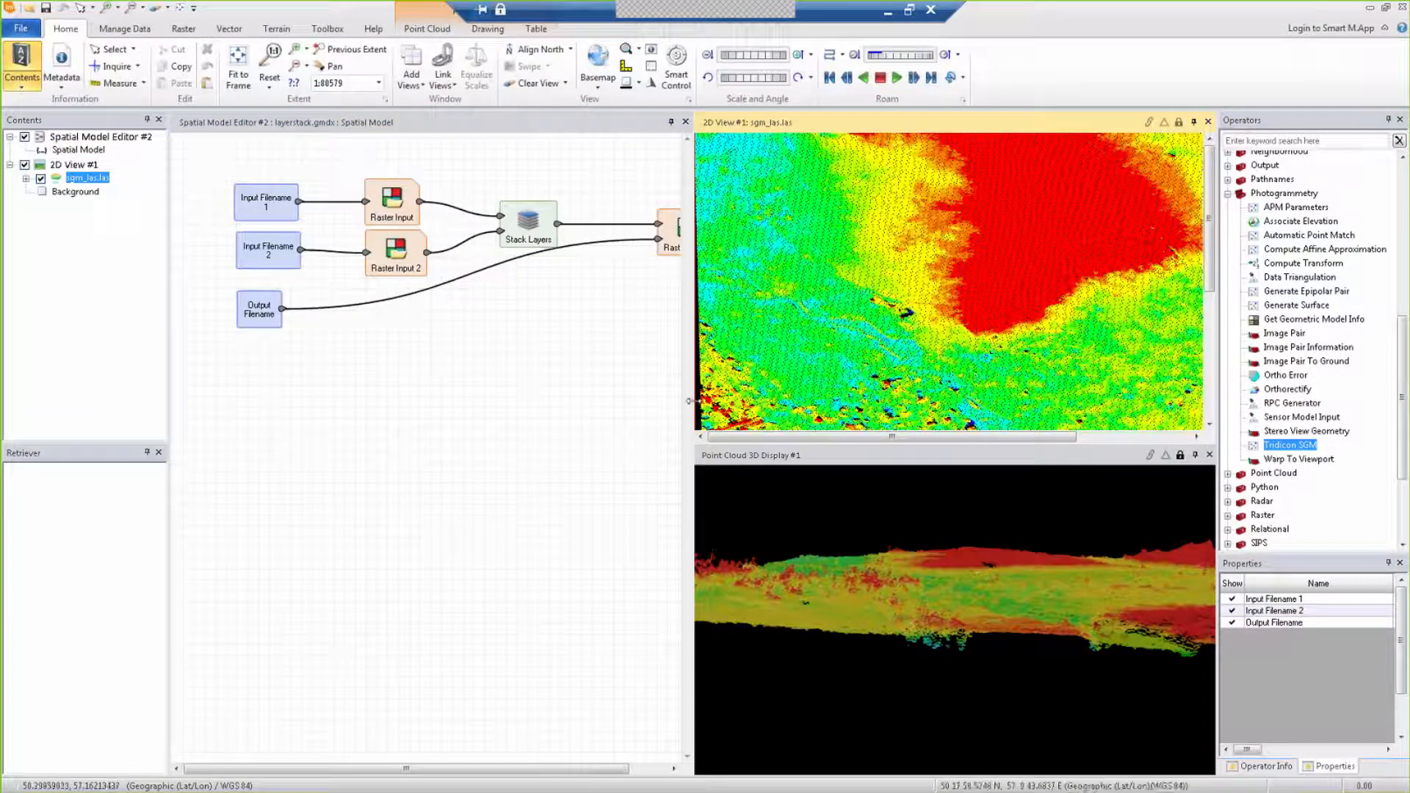
click(278, 219)
click(268, 249)
click(393, 205)
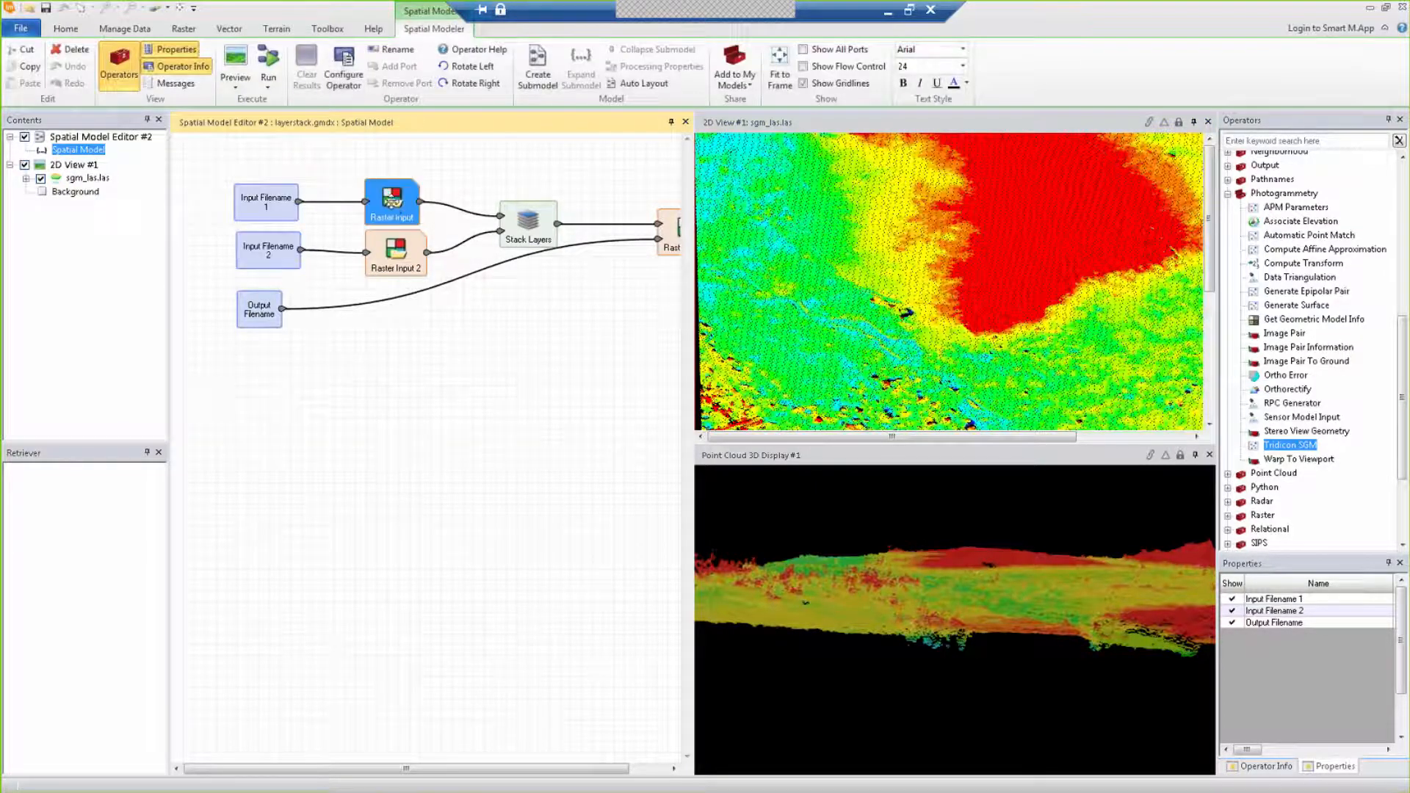
click(395, 263)
click(543, 229)
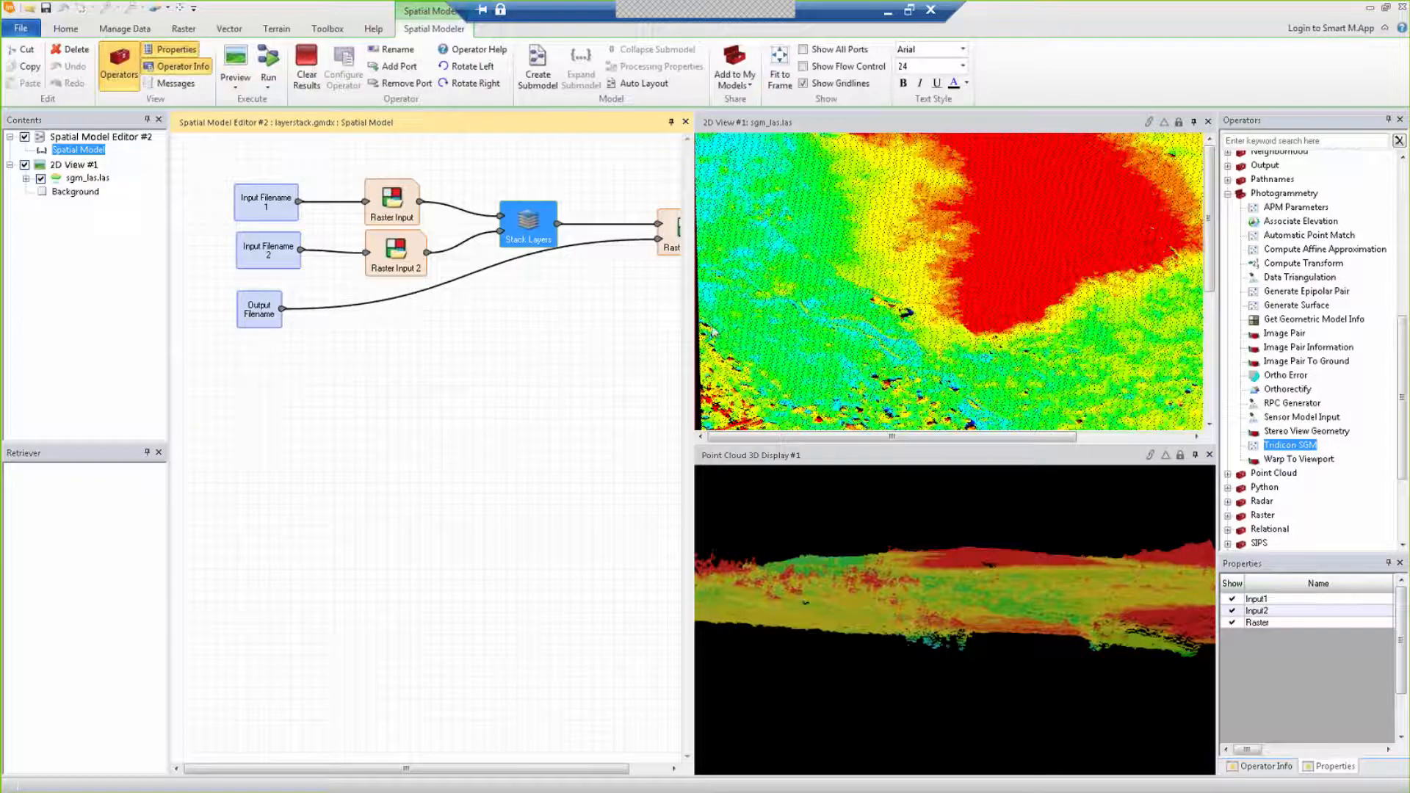
Step: Resize the model editor against the viewers to inspect the sgm_las.las point cloud and show the complete layerstack model including Raster Output
click(268, 312)
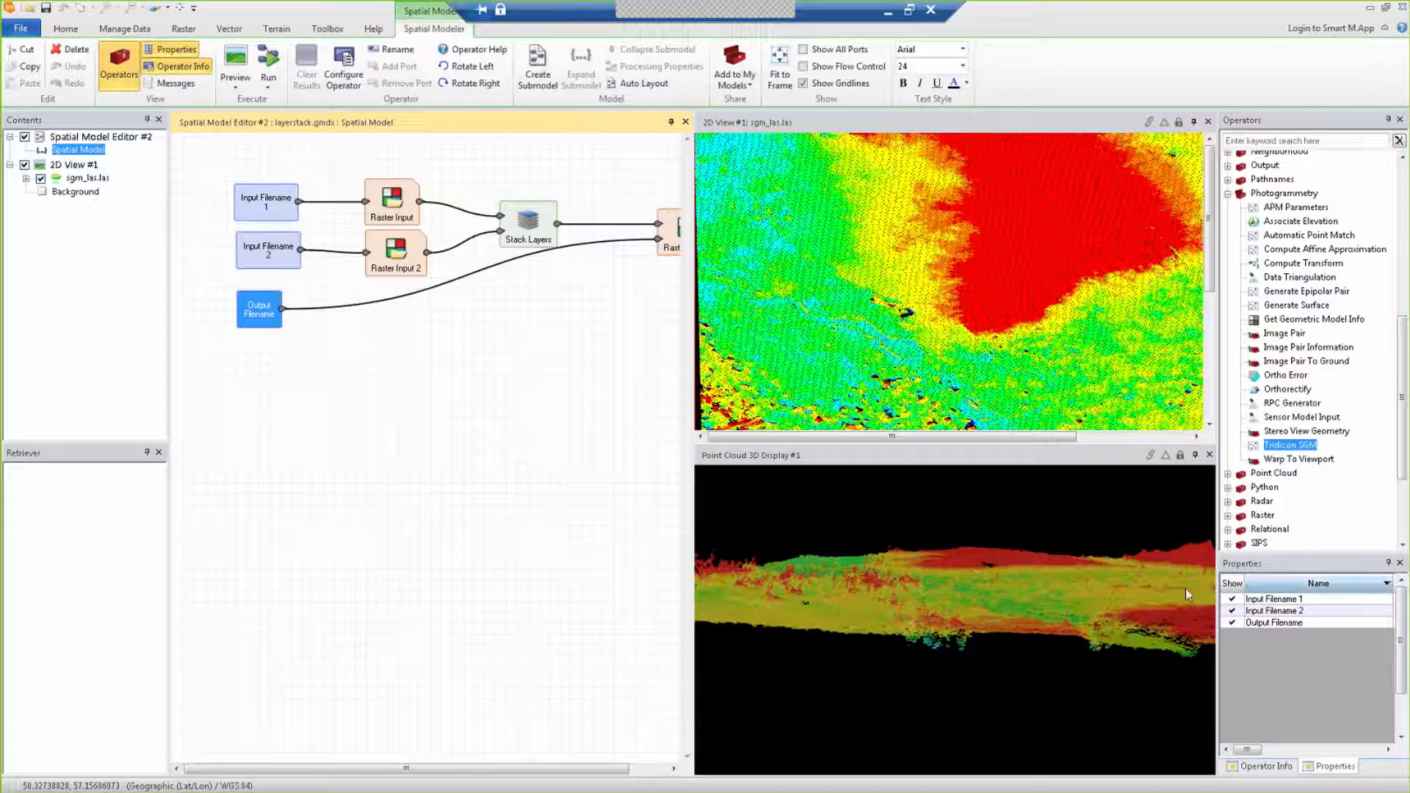
click(693, 588)
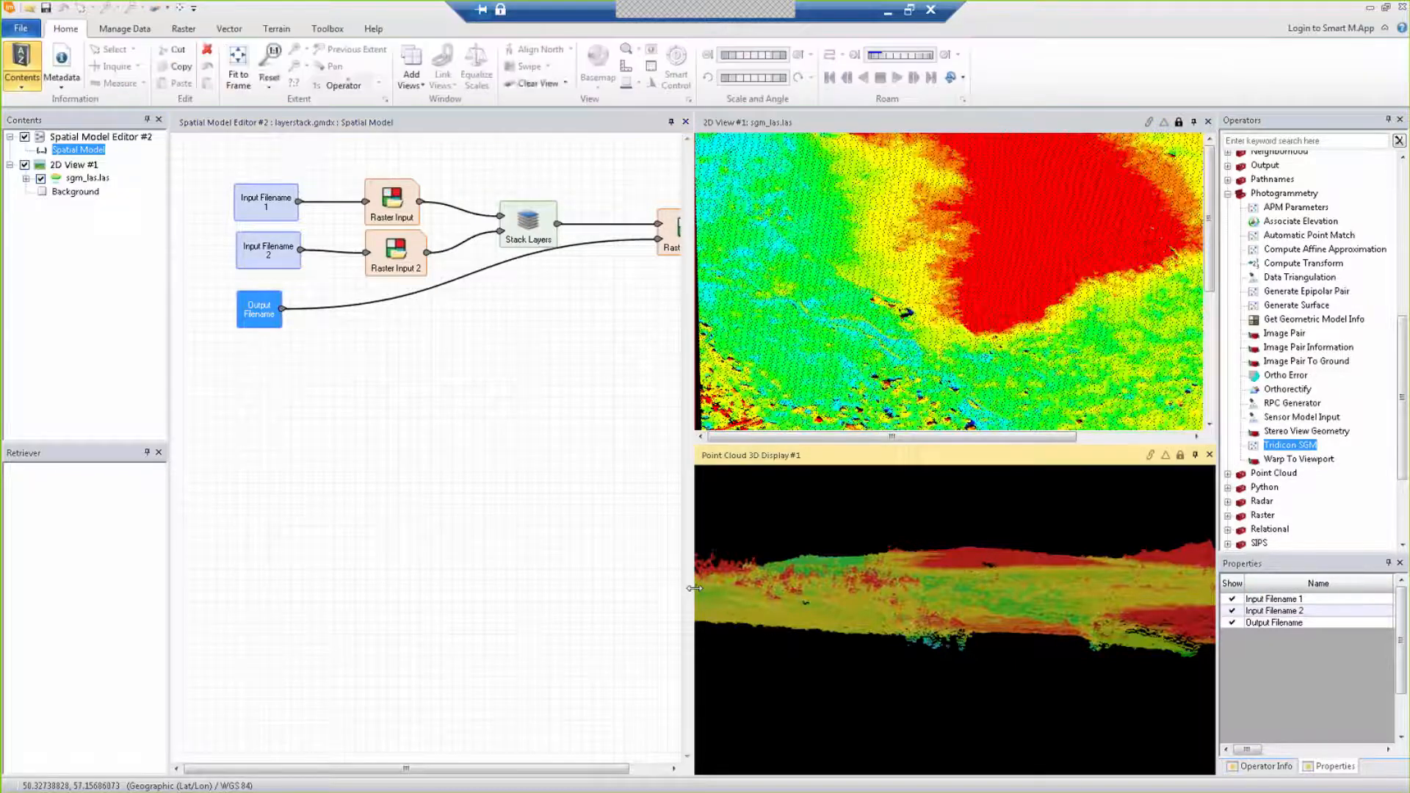
drag(694, 588, 483, 580)
drag(1210, 269, 1210, 417)
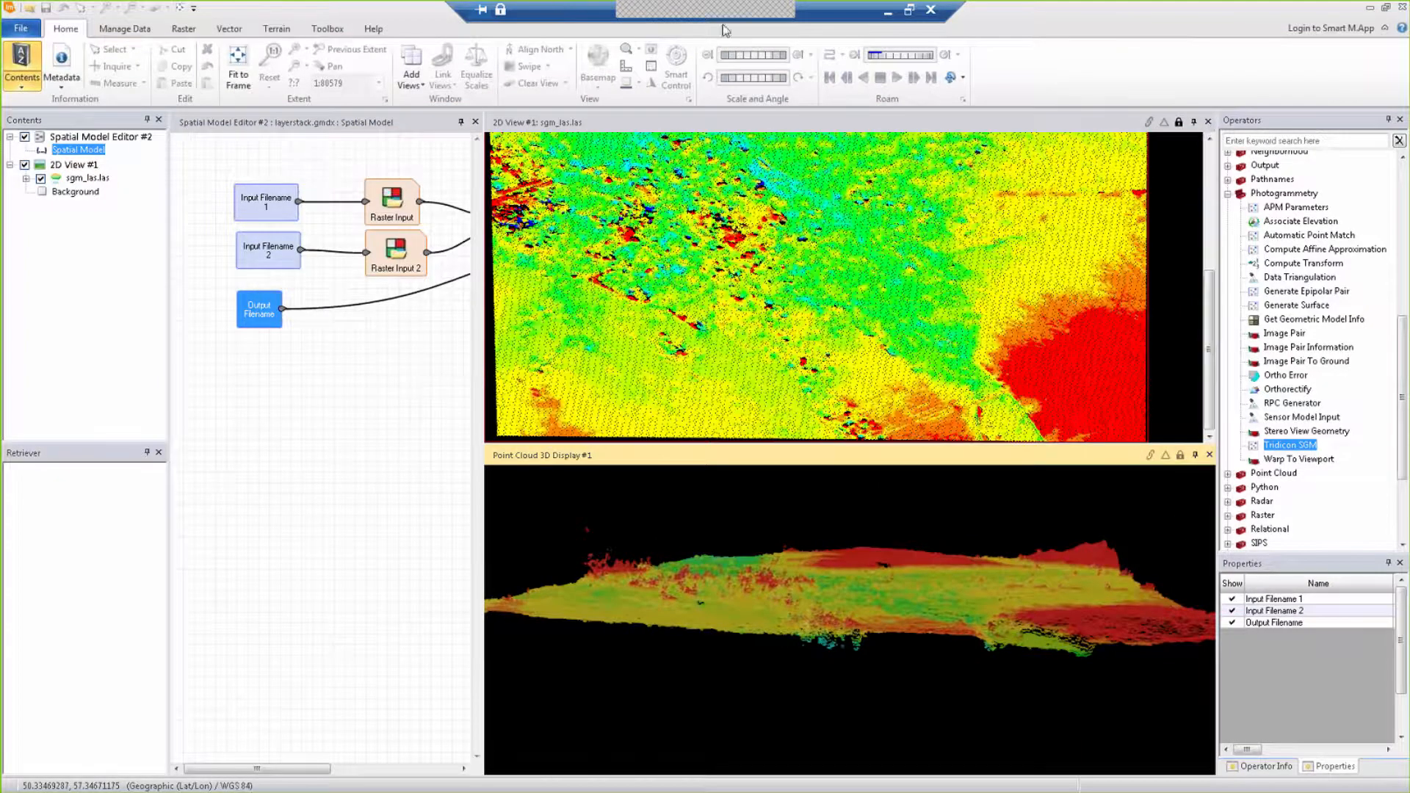
mouse_move(724, 13)
click(798, 33)
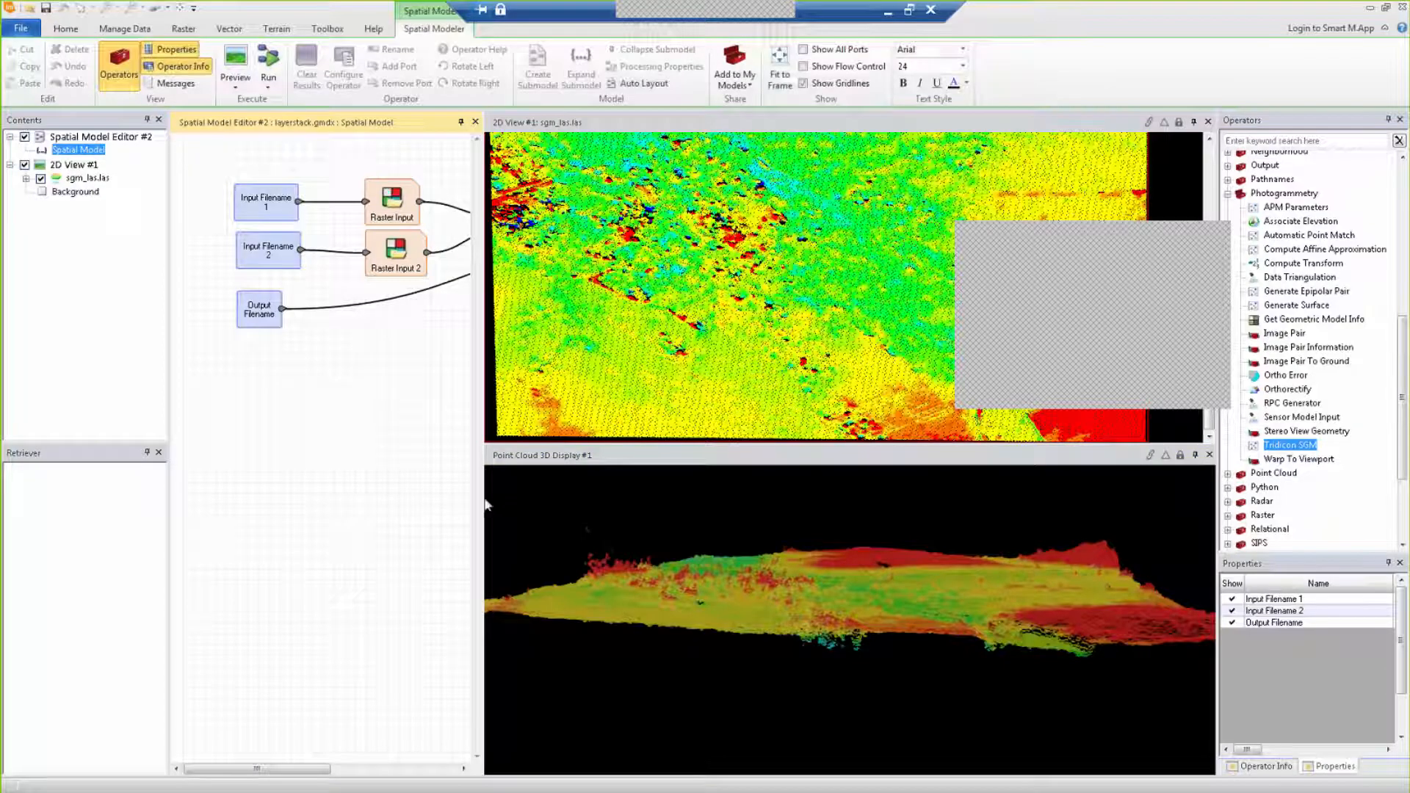
drag(483, 499, 849, 506)
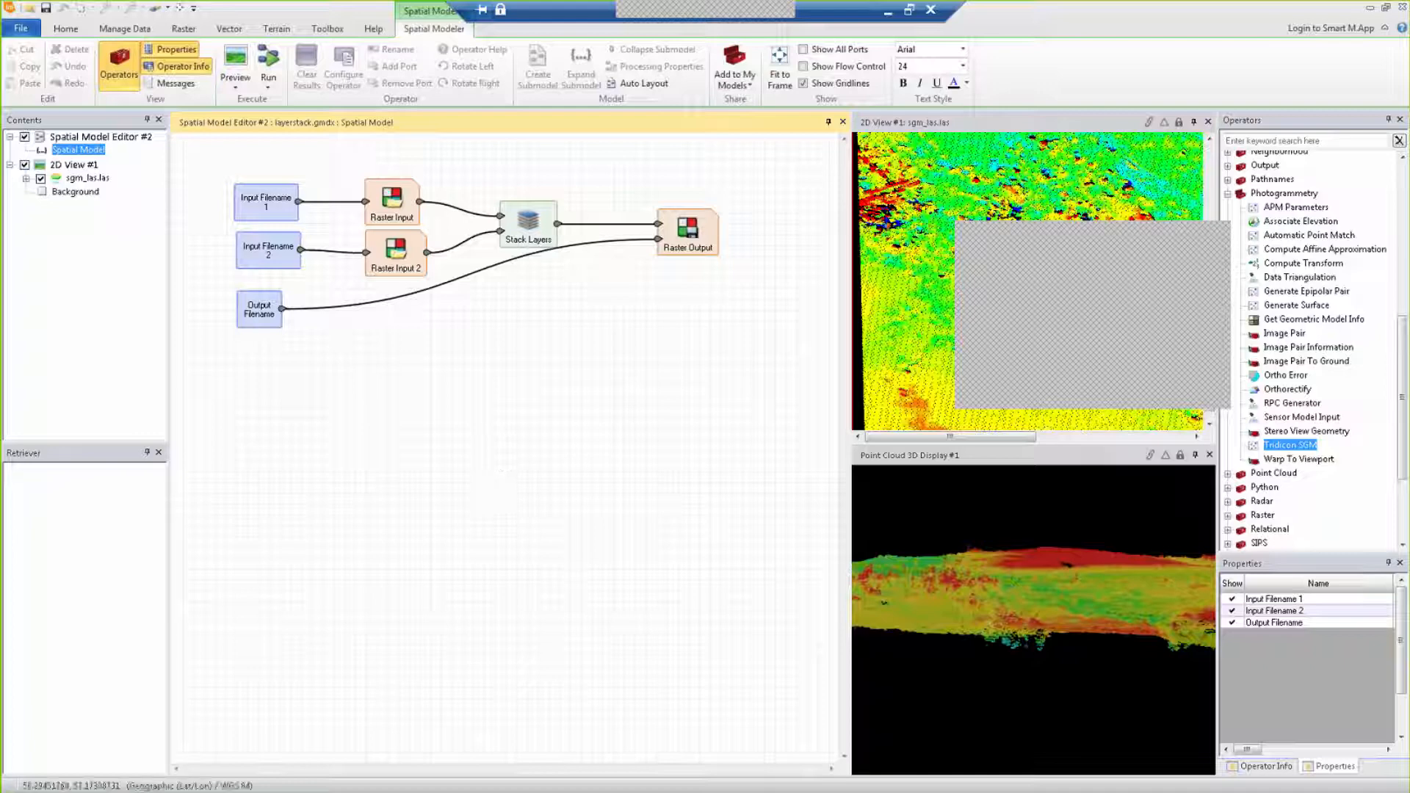
Step: Add an Automatic Point Match operator in the empty space below the layerstack model
click(1296, 236)
drag(1296, 236, 488, 377)
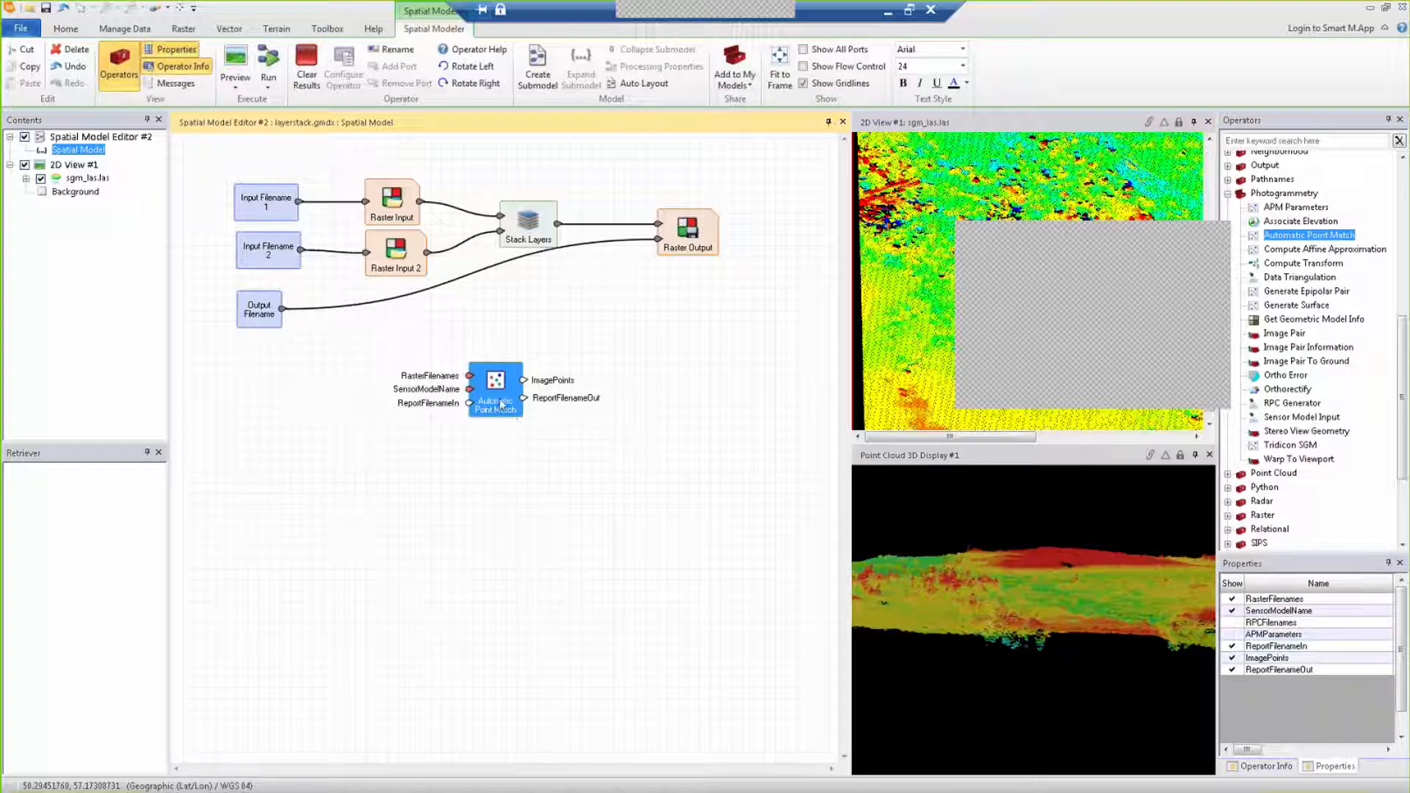
drag(500, 406, 499, 439)
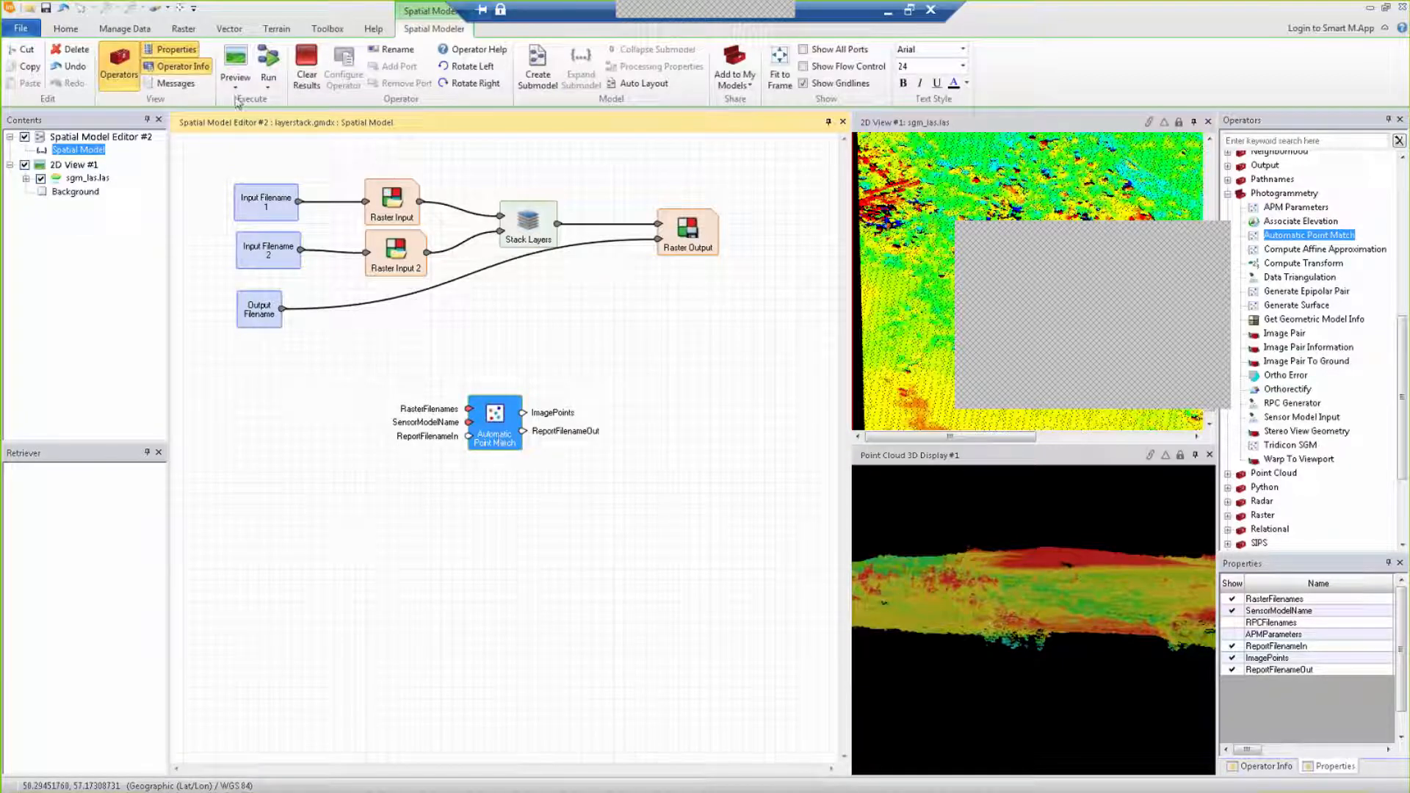
Step: Open the k1_apm.gmdx spatial model from the parent directory of kazeosat1, discarding the changes to layerstack.gmdx
click(22, 31)
click(27, 85)
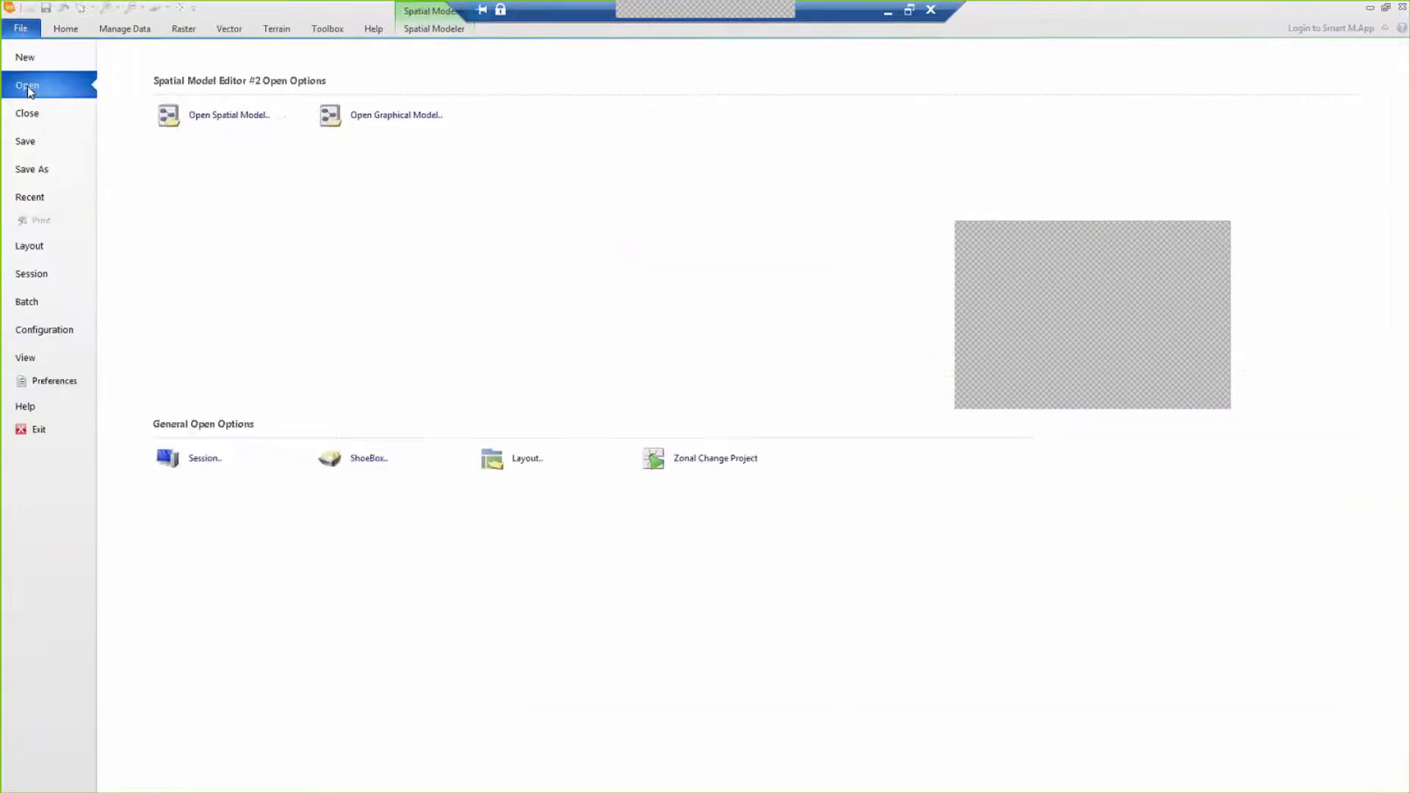
click(219, 116)
click(777, 446)
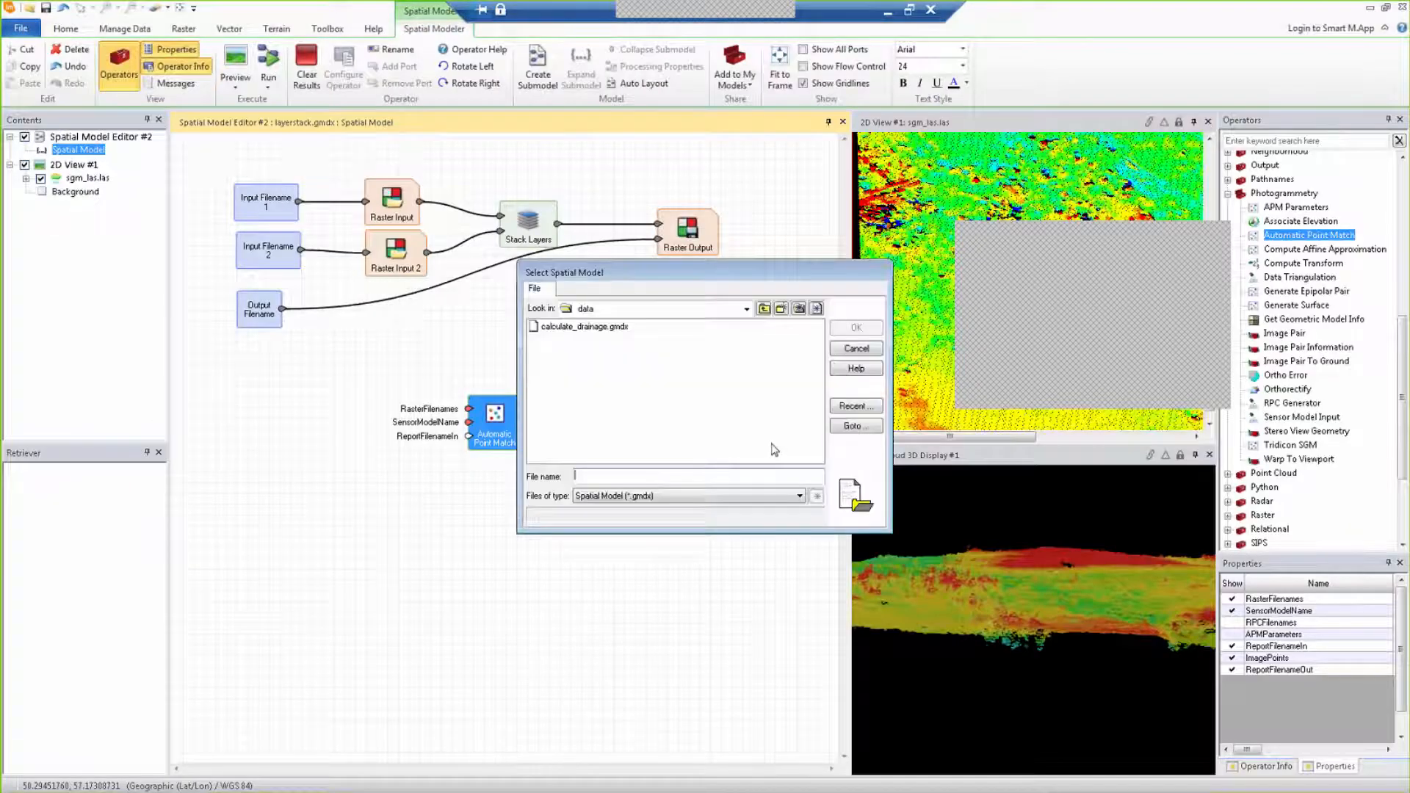
click(853, 425)
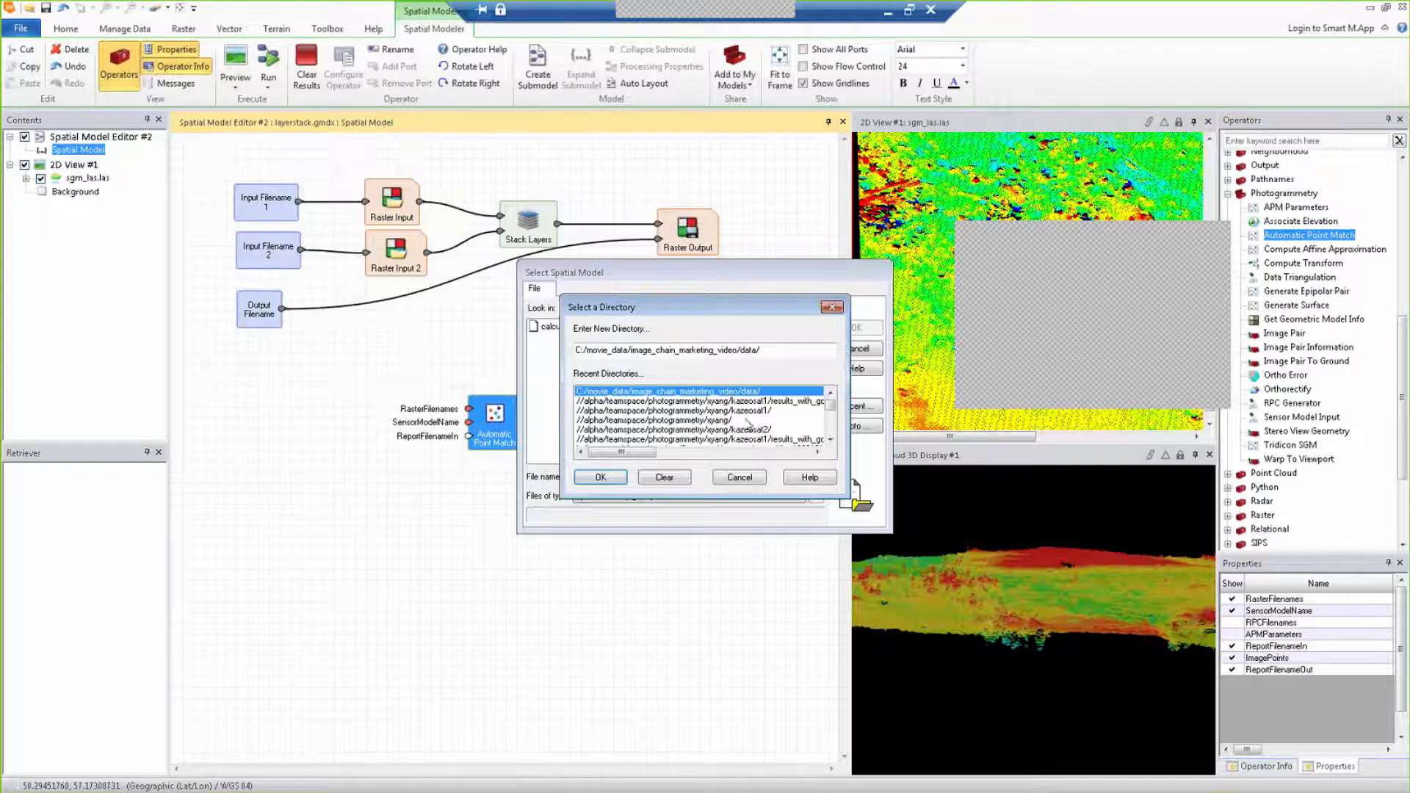
double_click(730, 421)
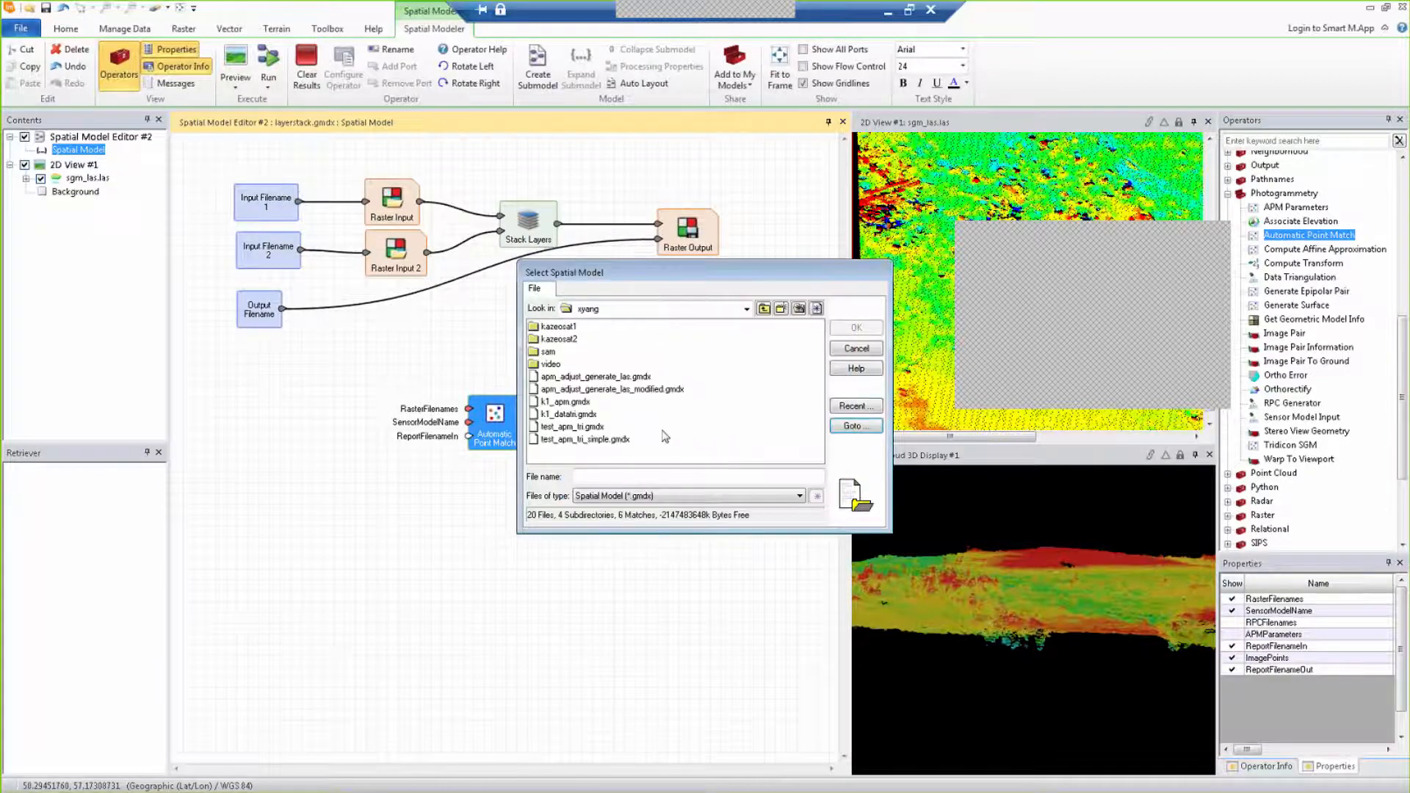
click(585, 427)
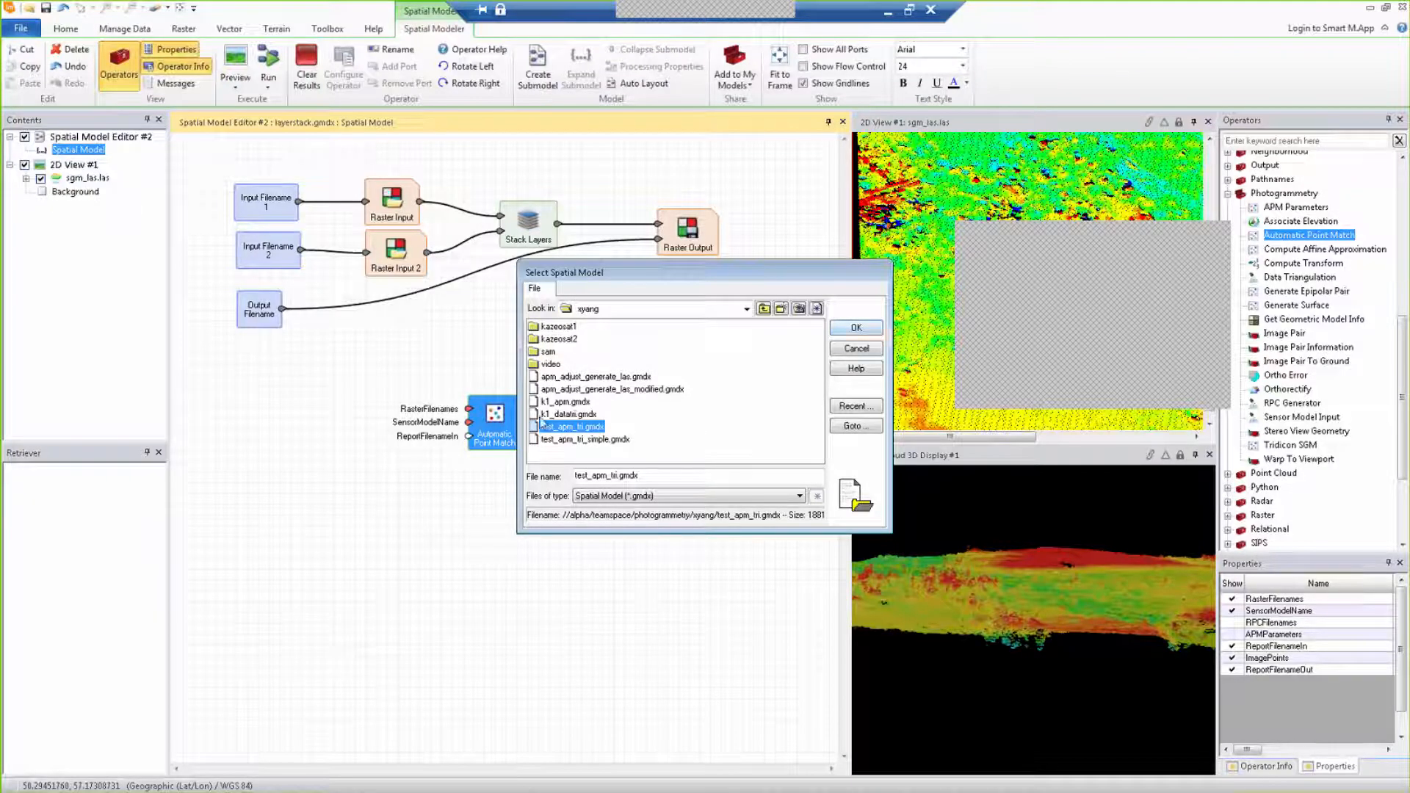
click(566, 402)
click(857, 329)
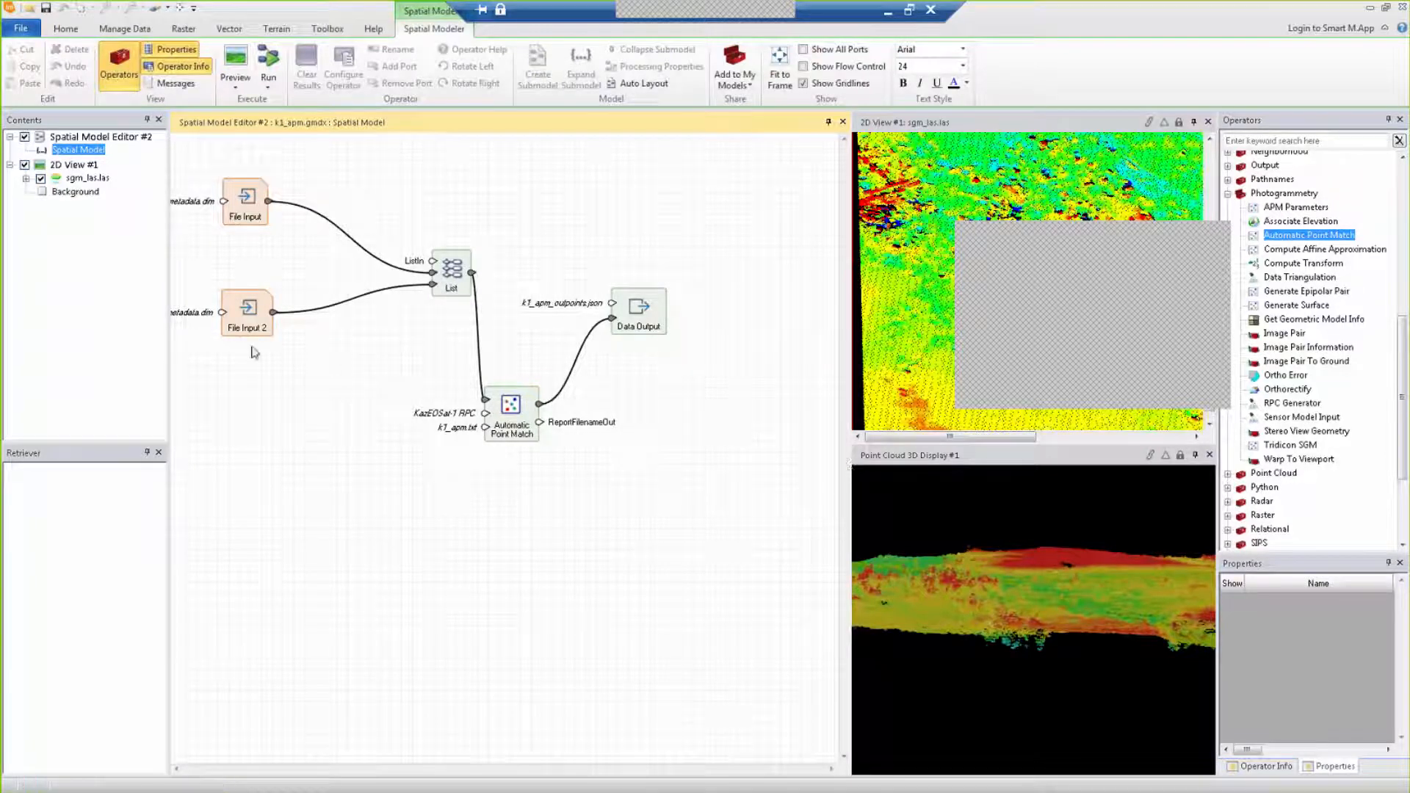
Step: Move both File Input operators closer to the List operator so their input labels are readable, and inspect the Automatic Point Match operator
drag(239, 222, 339, 221)
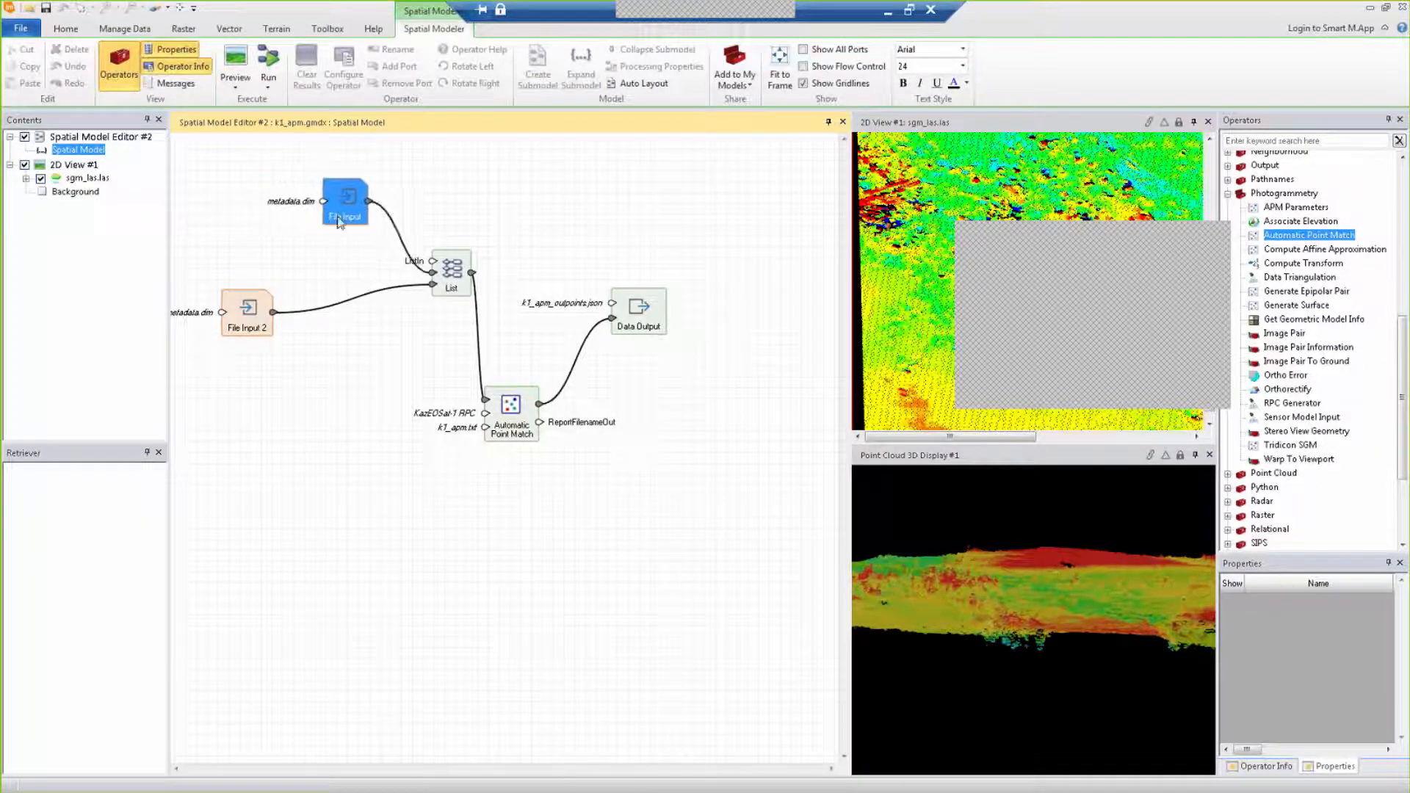
drag(247, 316, 346, 309)
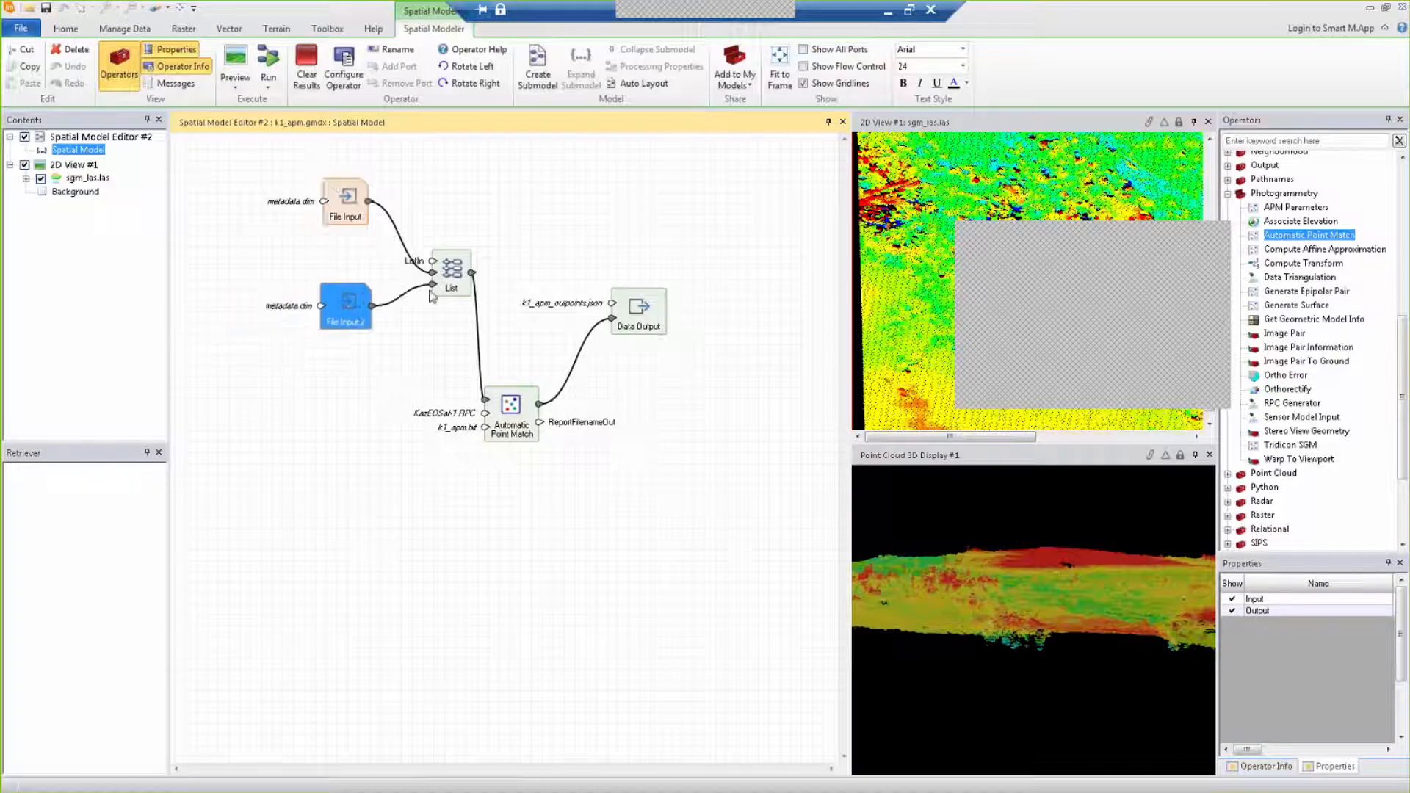
click(512, 439)
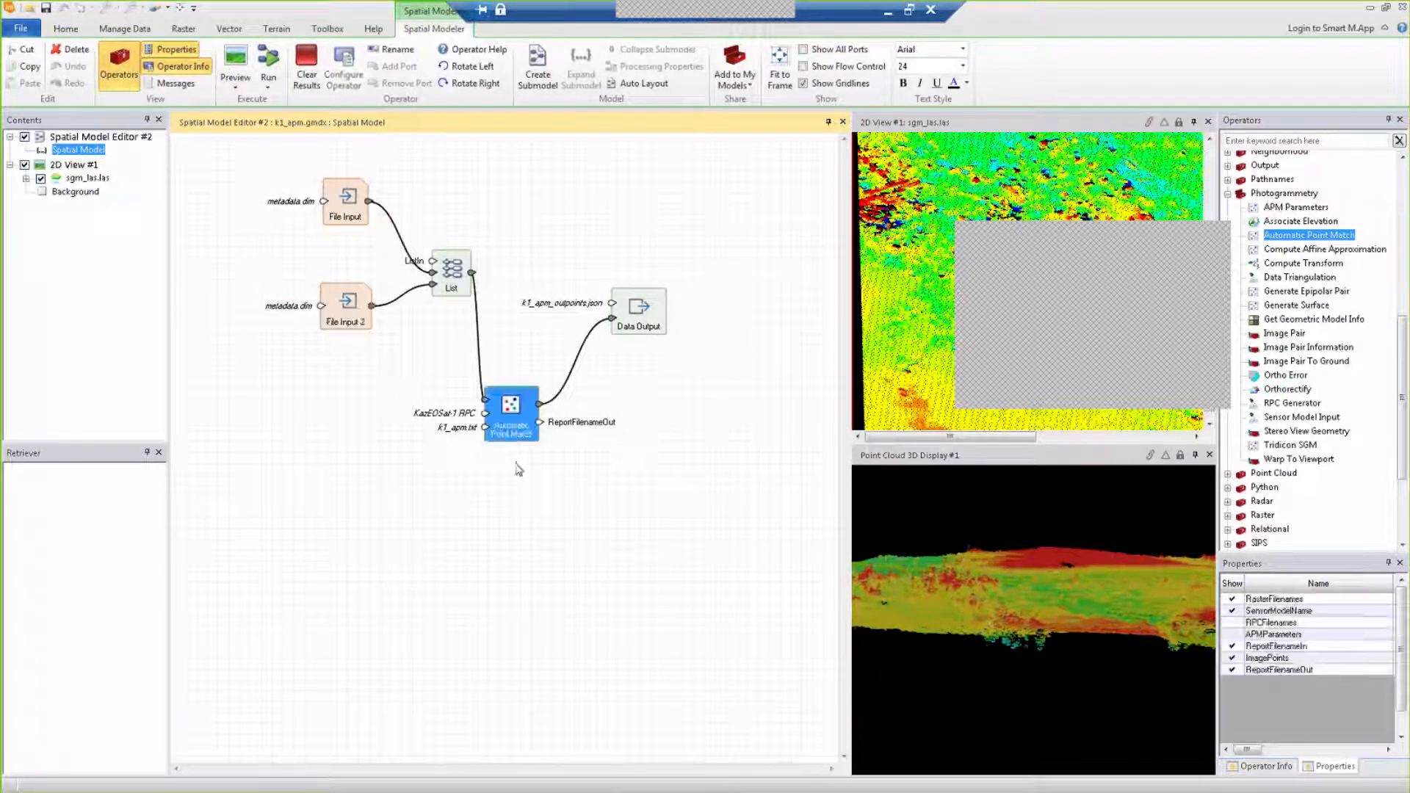
click(524, 464)
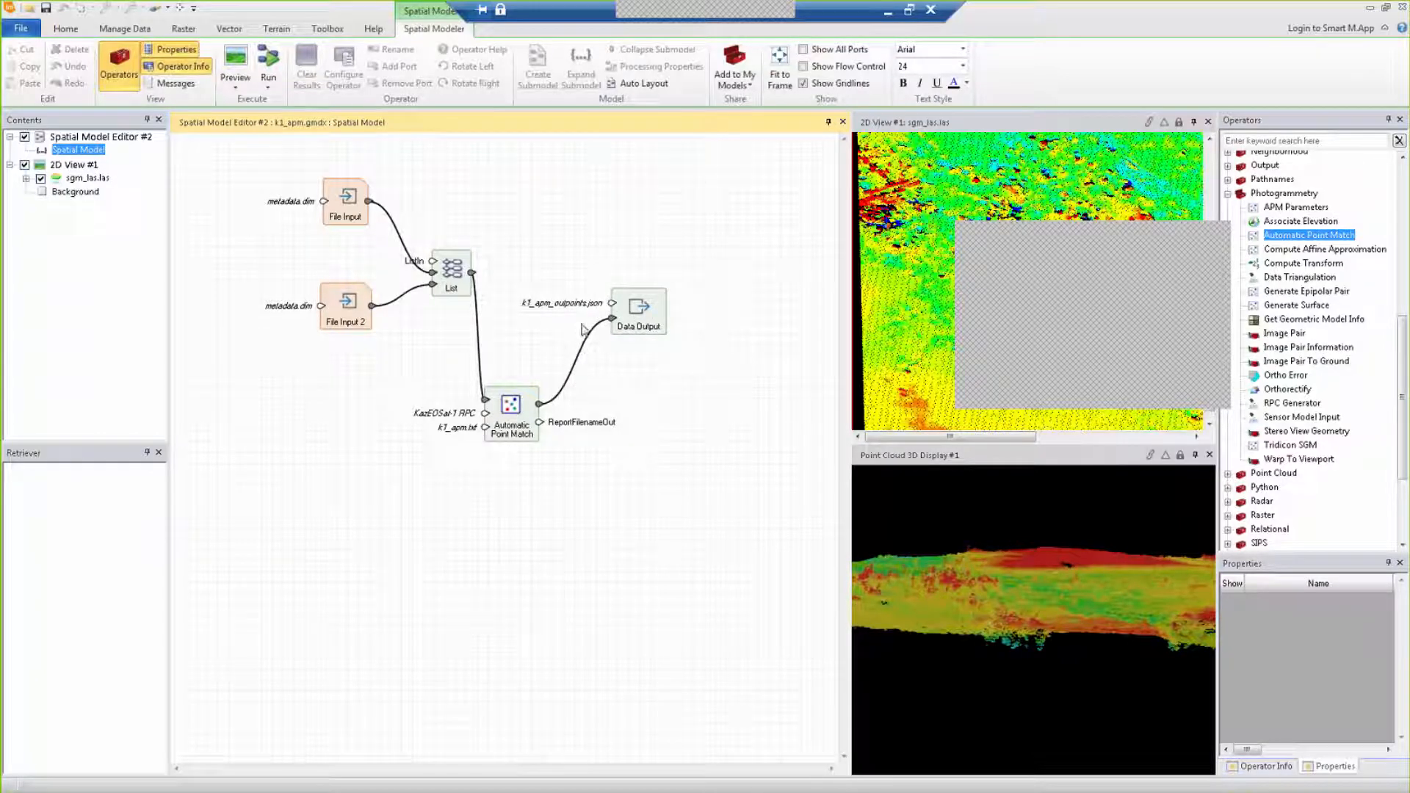
Step: Set the Data Output file to testapmjson.json in kazeosat1's output folder, declining to replace the existing k1_apm_outpoints.json
double_click(613, 303)
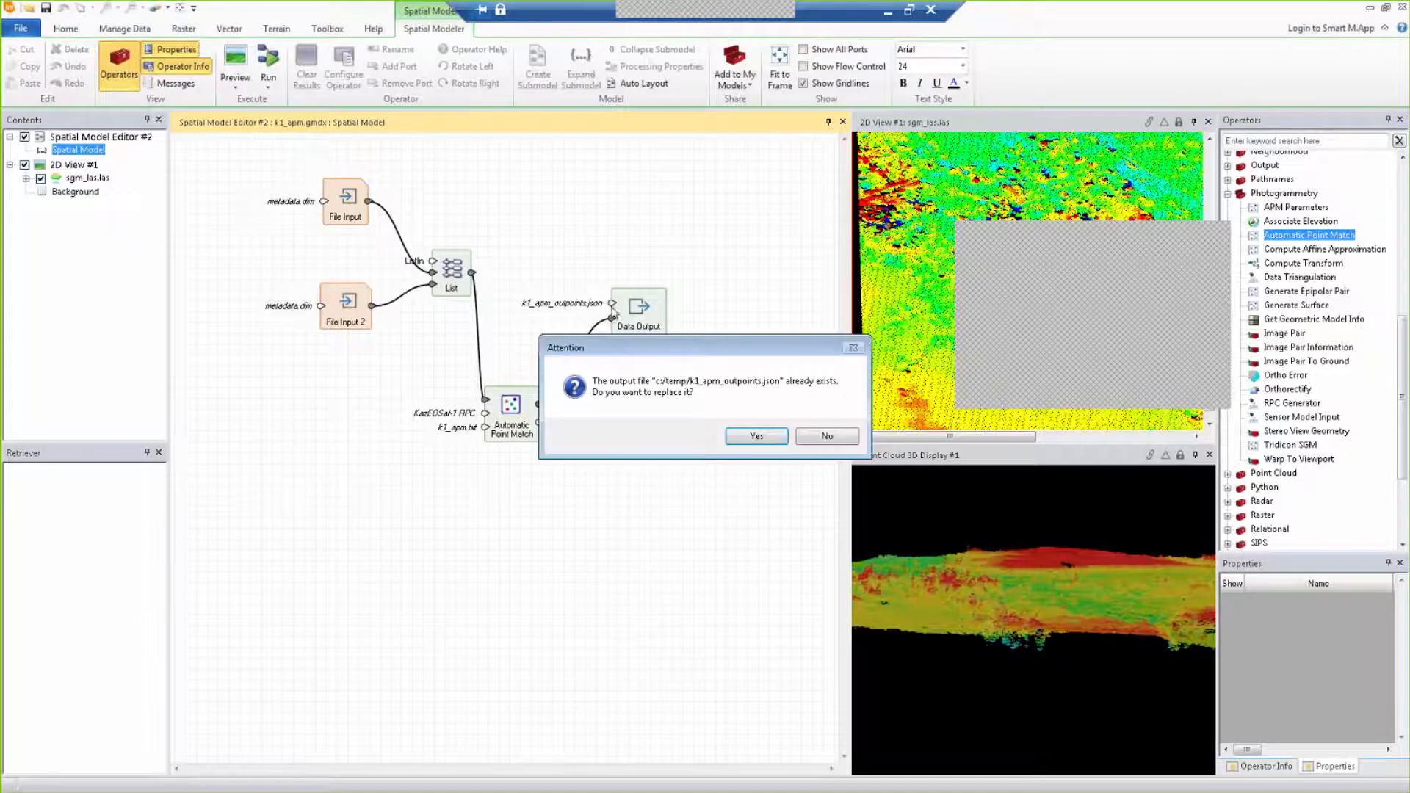
click(822, 438)
click(848, 427)
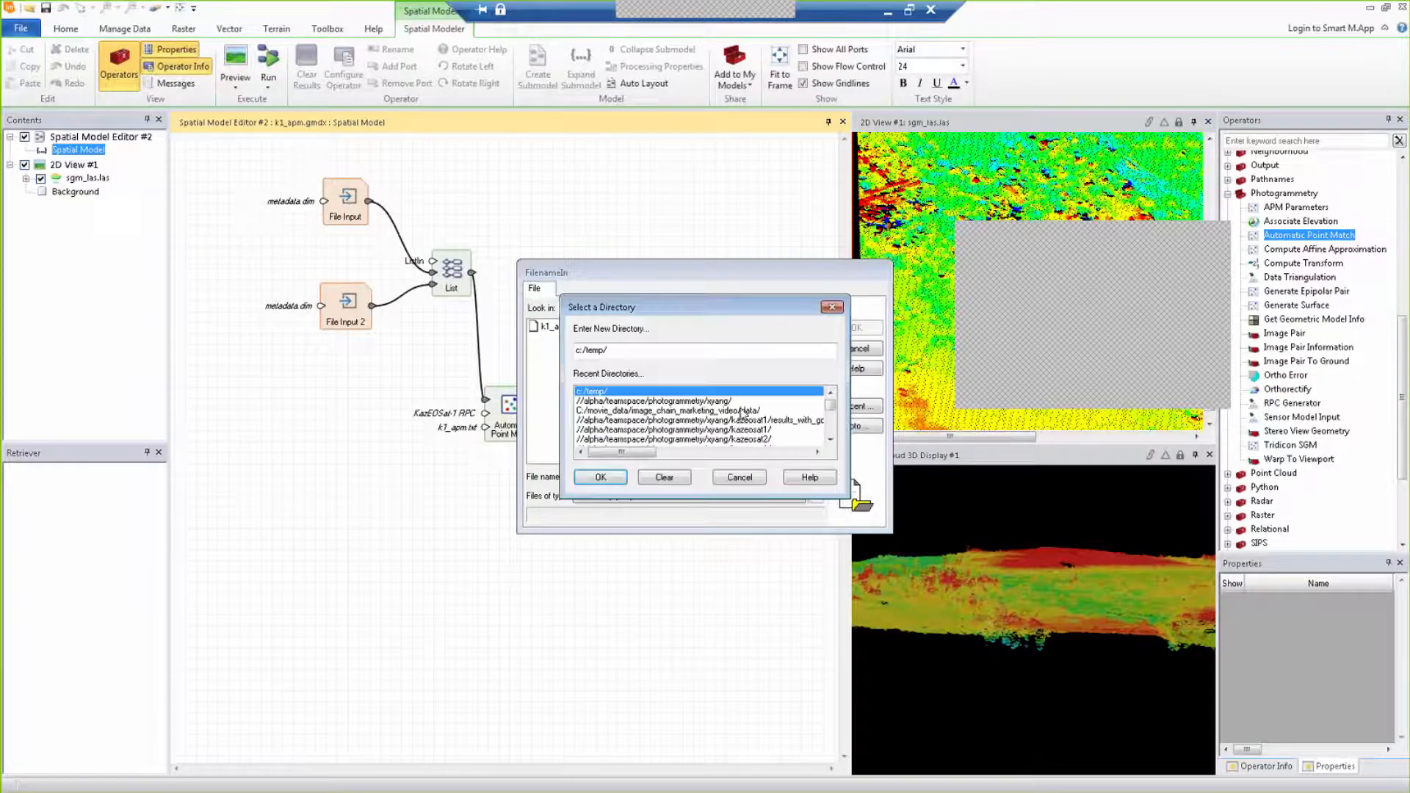
double_click(723, 402)
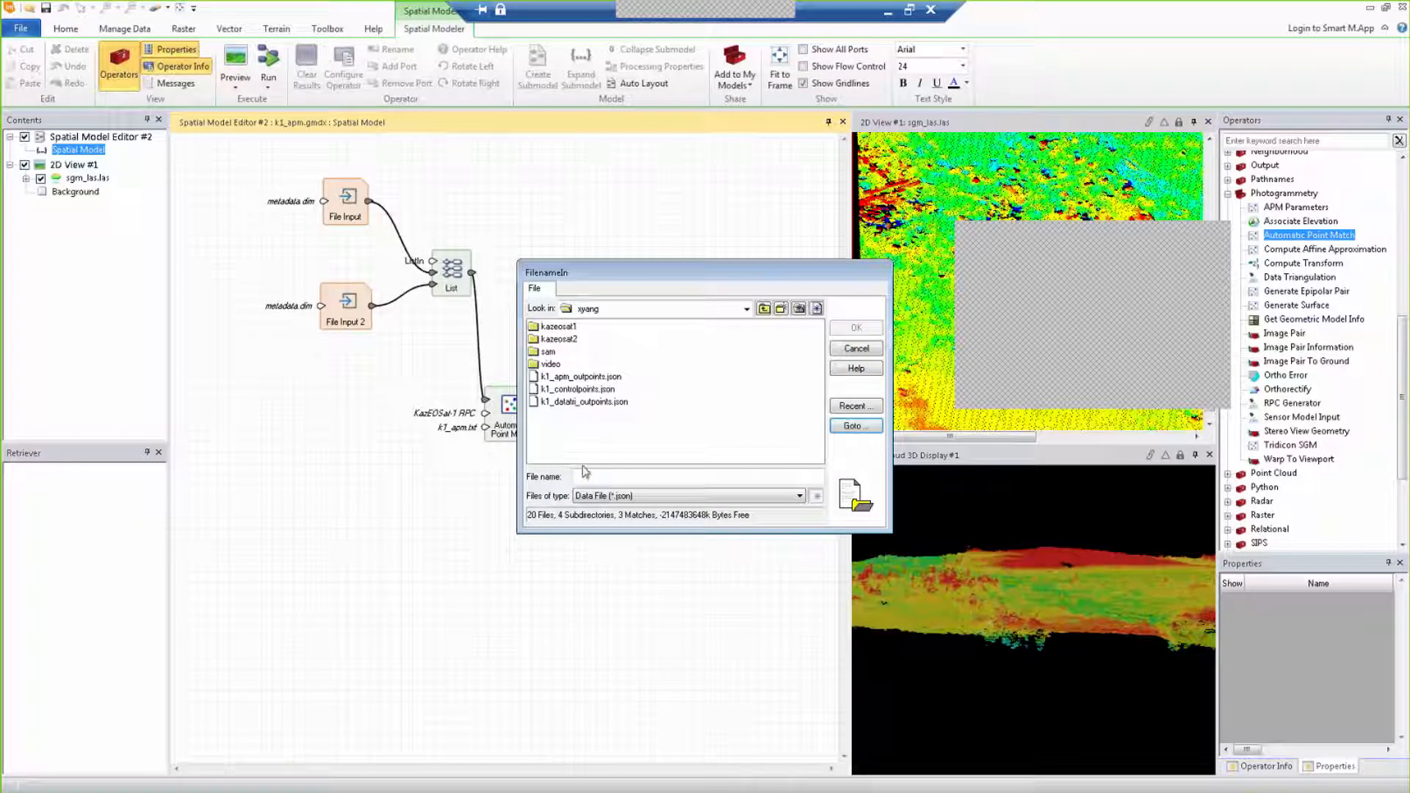
double_click(558, 326)
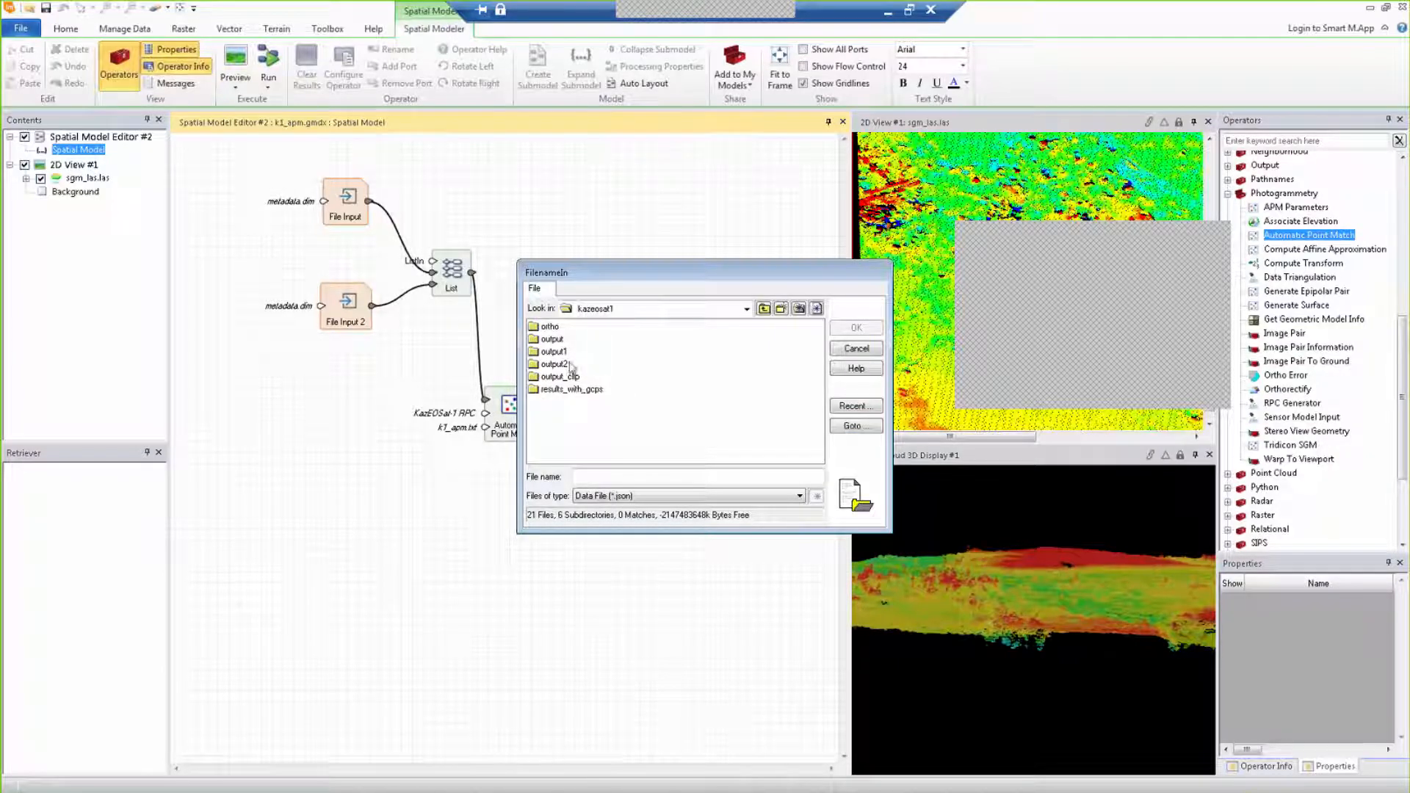
click(558, 339)
double_click(558, 340)
click(612, 476)
text(testAPM.json)
key(Return)
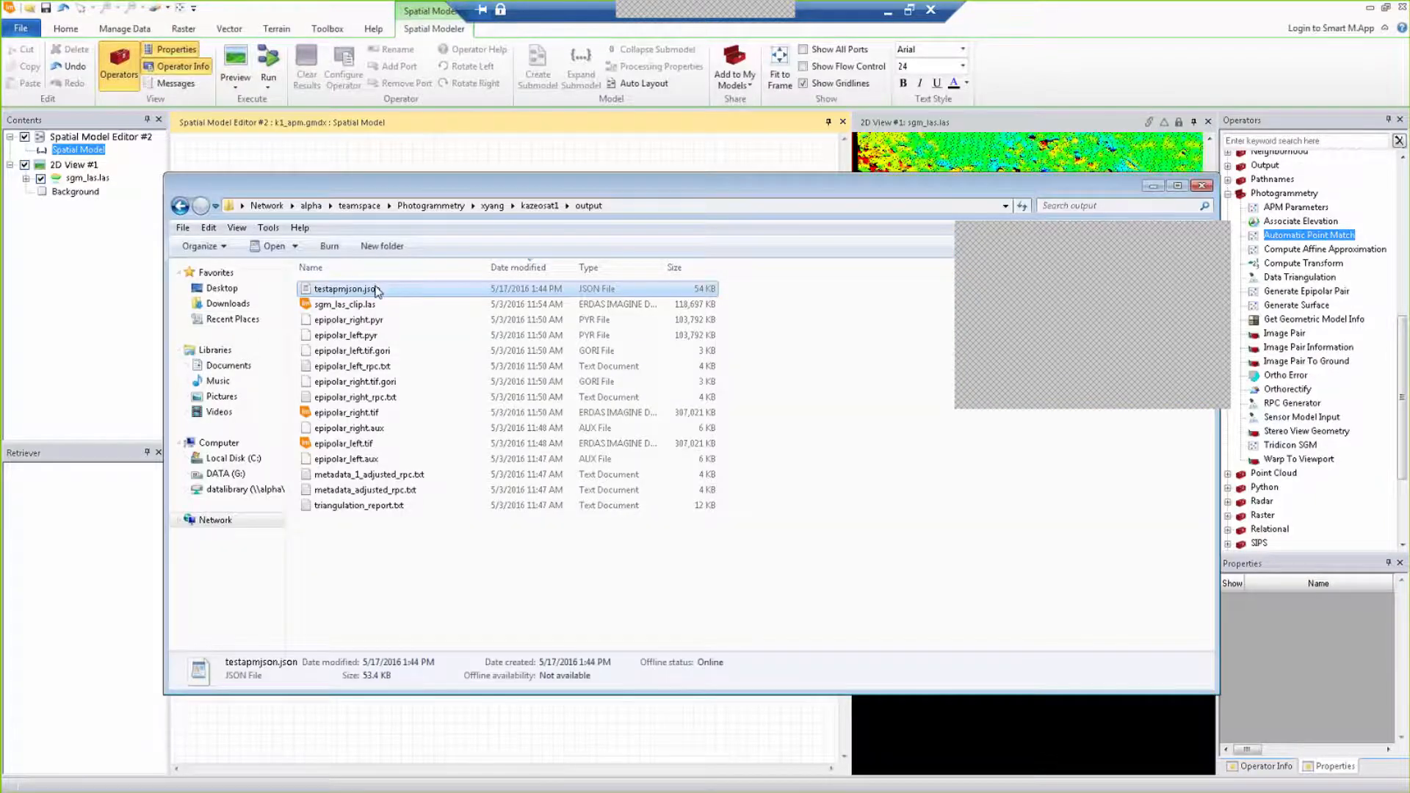
Step: Open testapmjson.json from the output folder in WordPad and examine the first image point's GroundID, ImageID, ImageX and ImageY entries
double_click(378, 289)
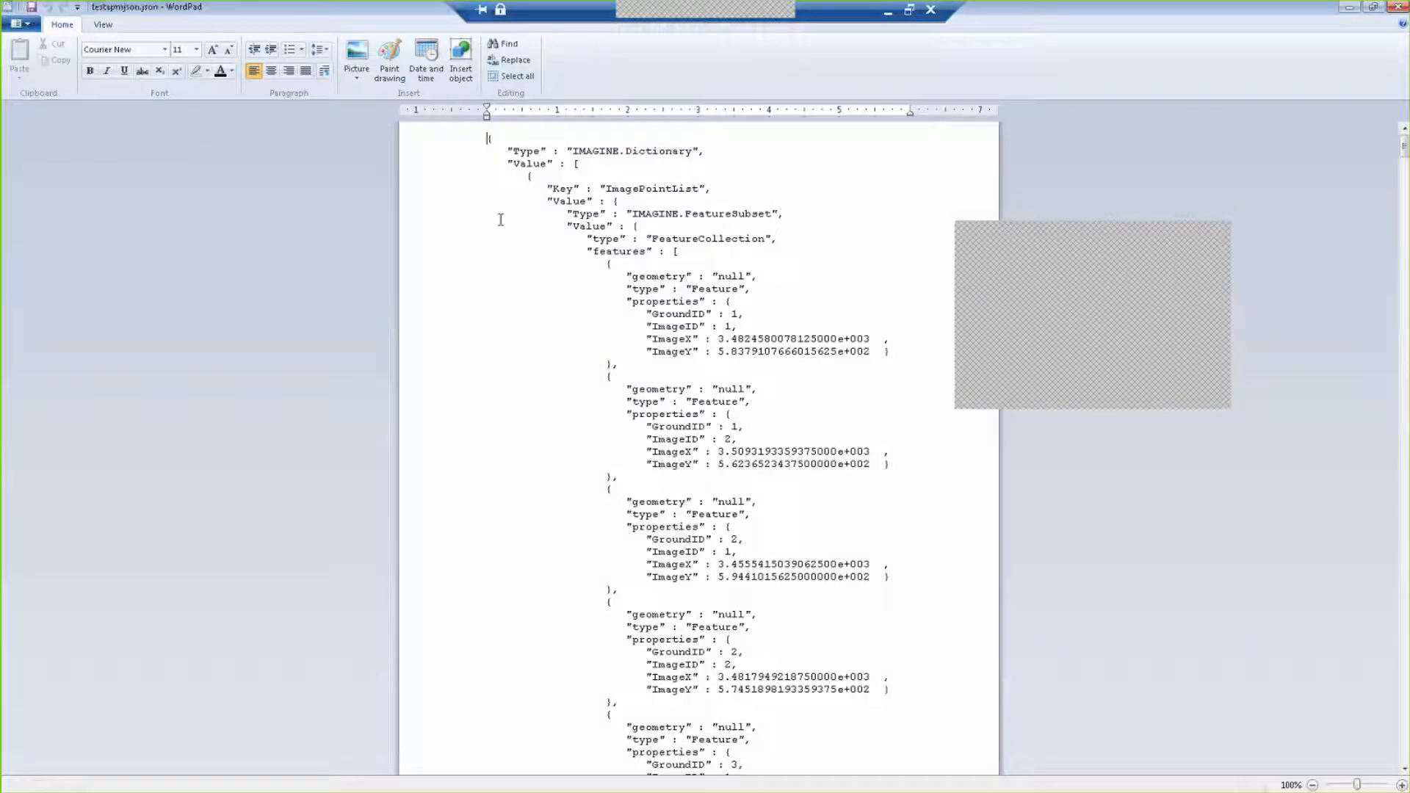
drag(501, 266, 792, 366)
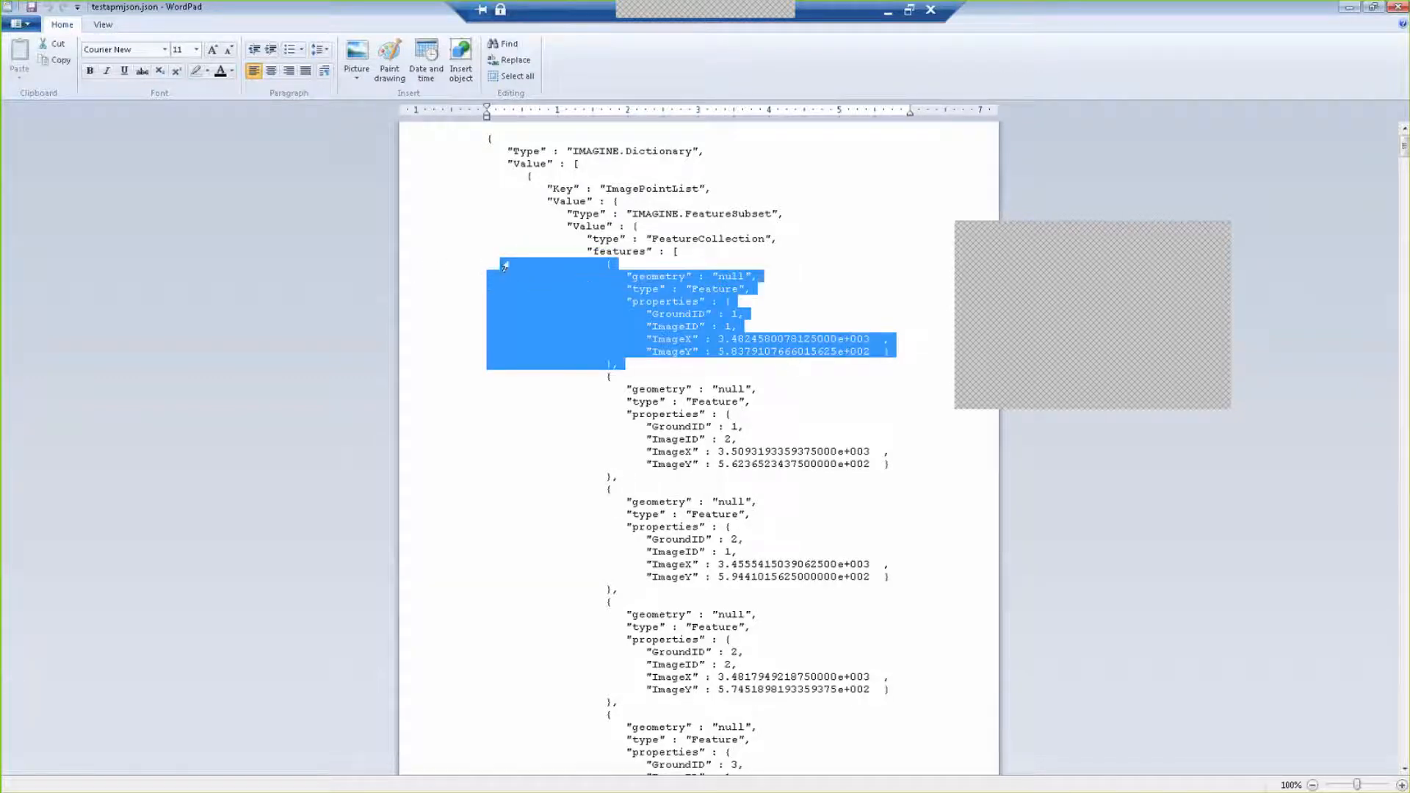
drag(491, 262, 757, 360)
click(825, 402)
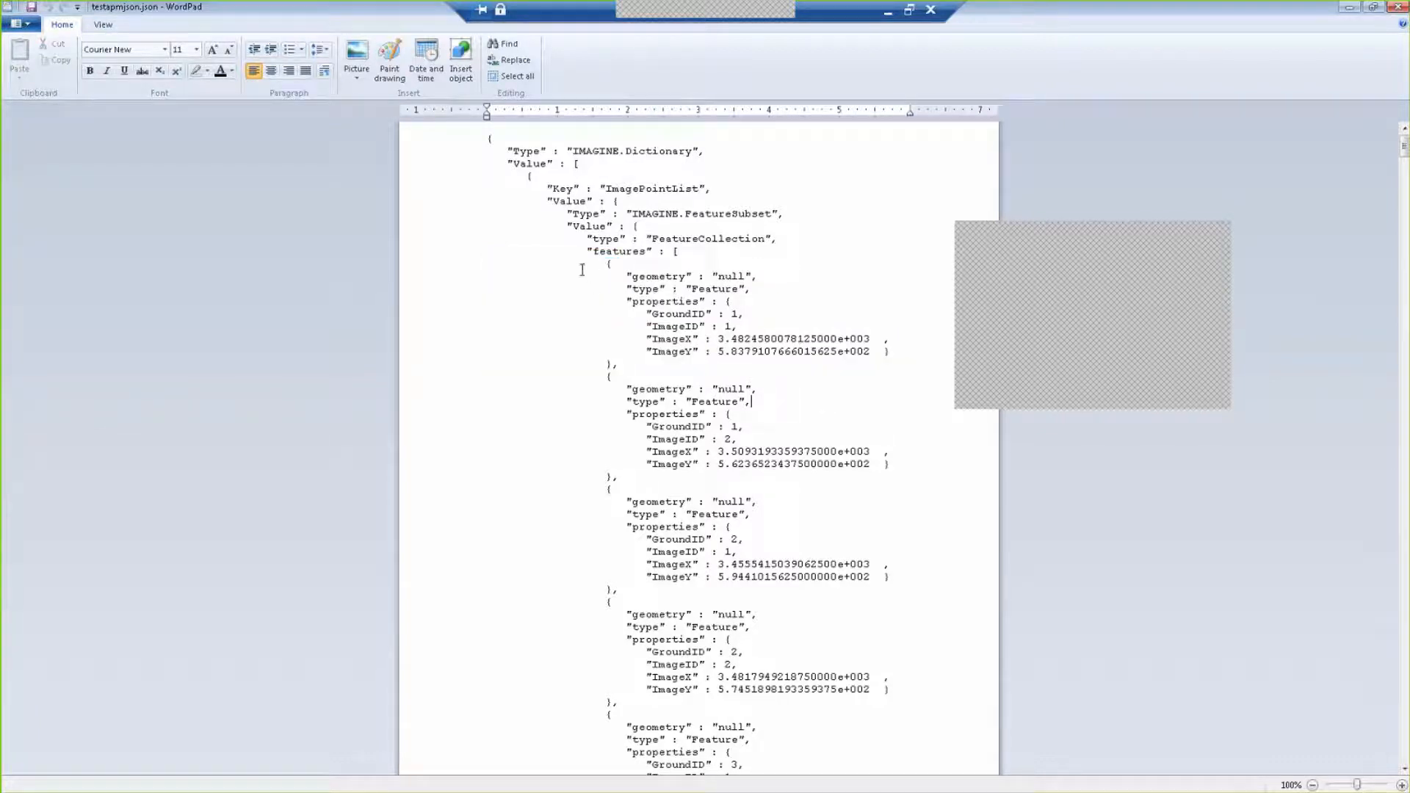
drag(527, 252, 751, 370)
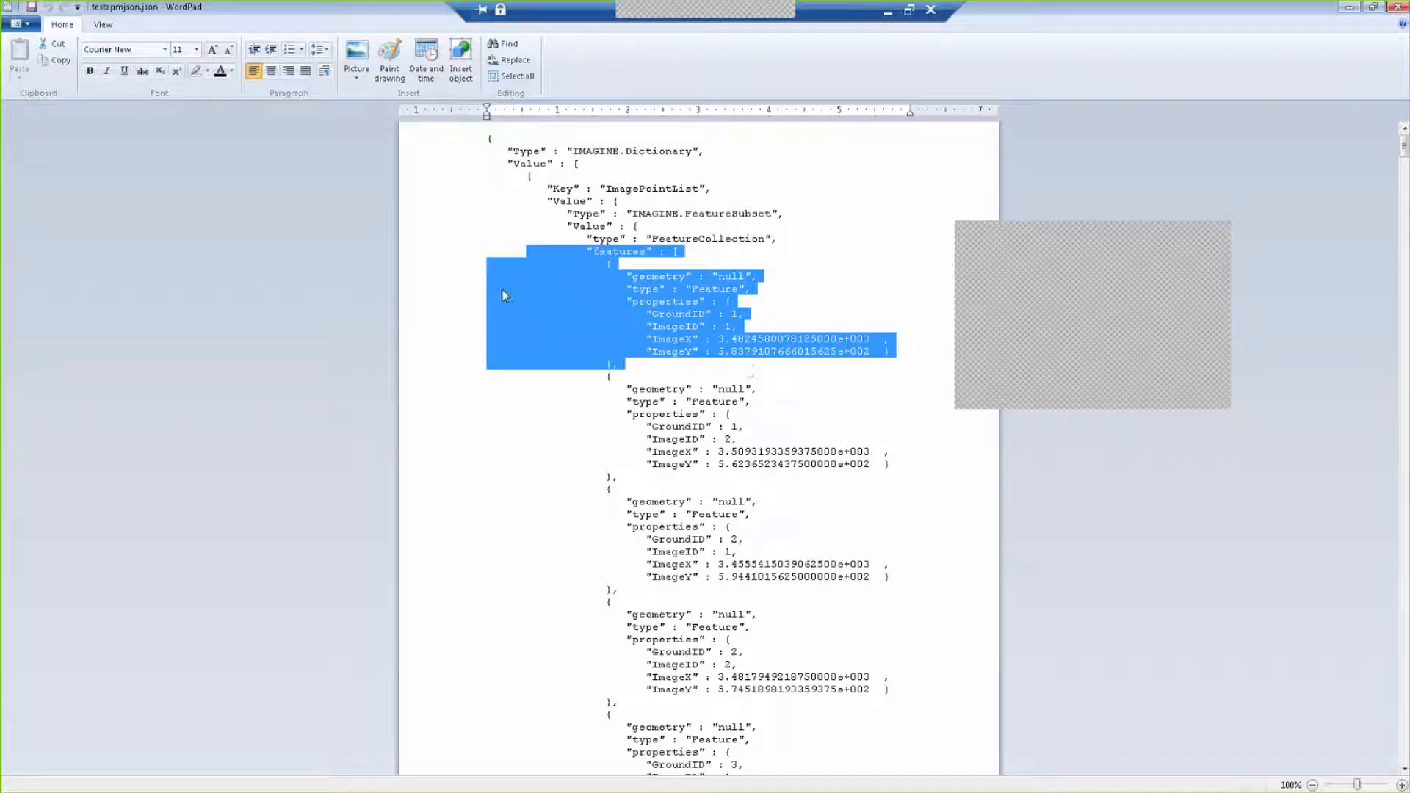
drag(496, 252, 805, 361)
click(759, 295)
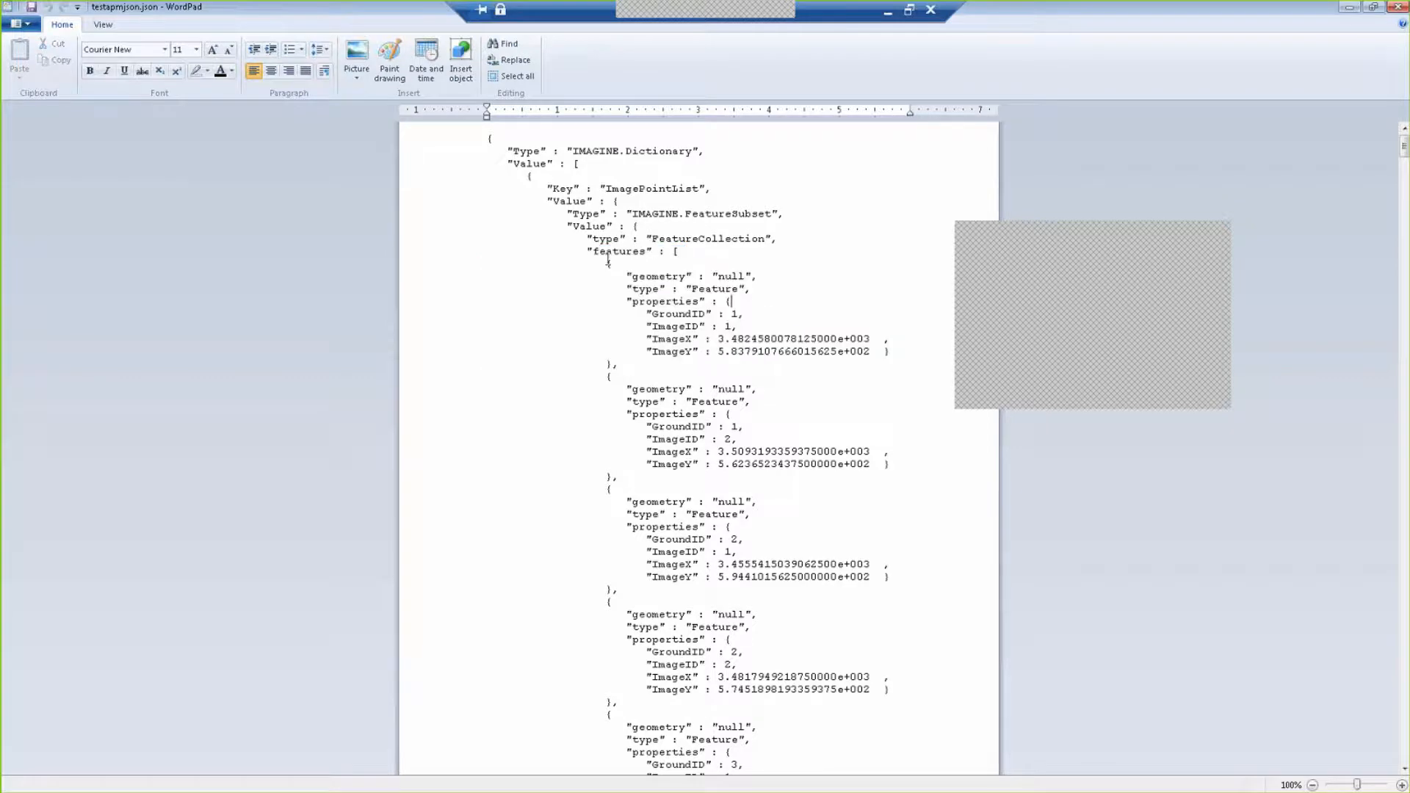